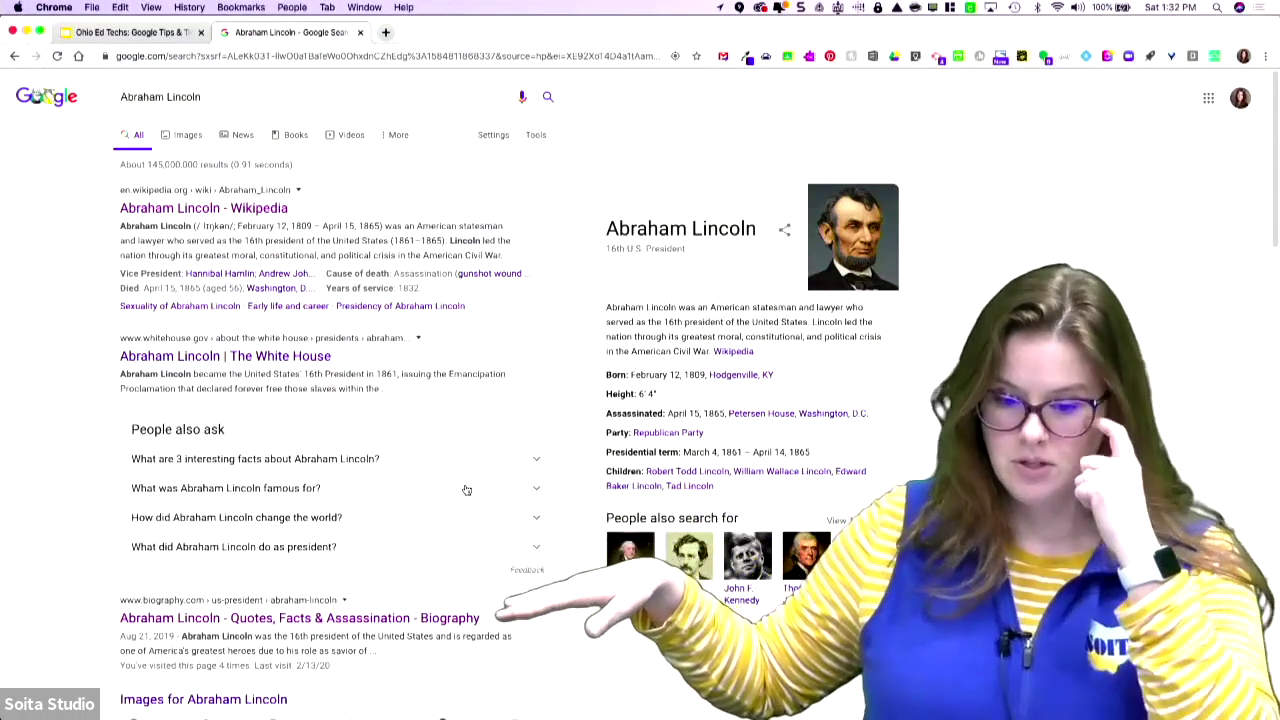
- Switch the Abraham Lincoln search results to Images
{"action": "left_click", "coordinate": [187, 136]}
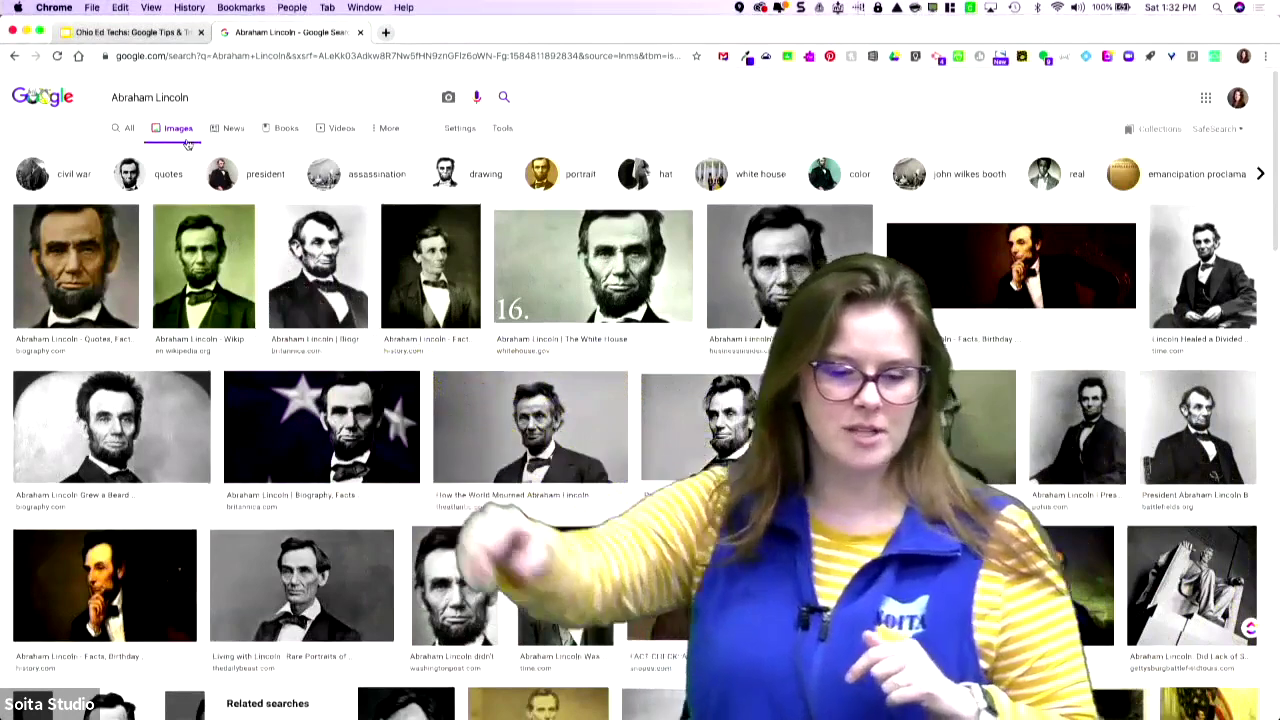
- Reveal the Tools filter row and browse its Size and Color menus
{"action": "left_click", "coordinate": [390, 129]}
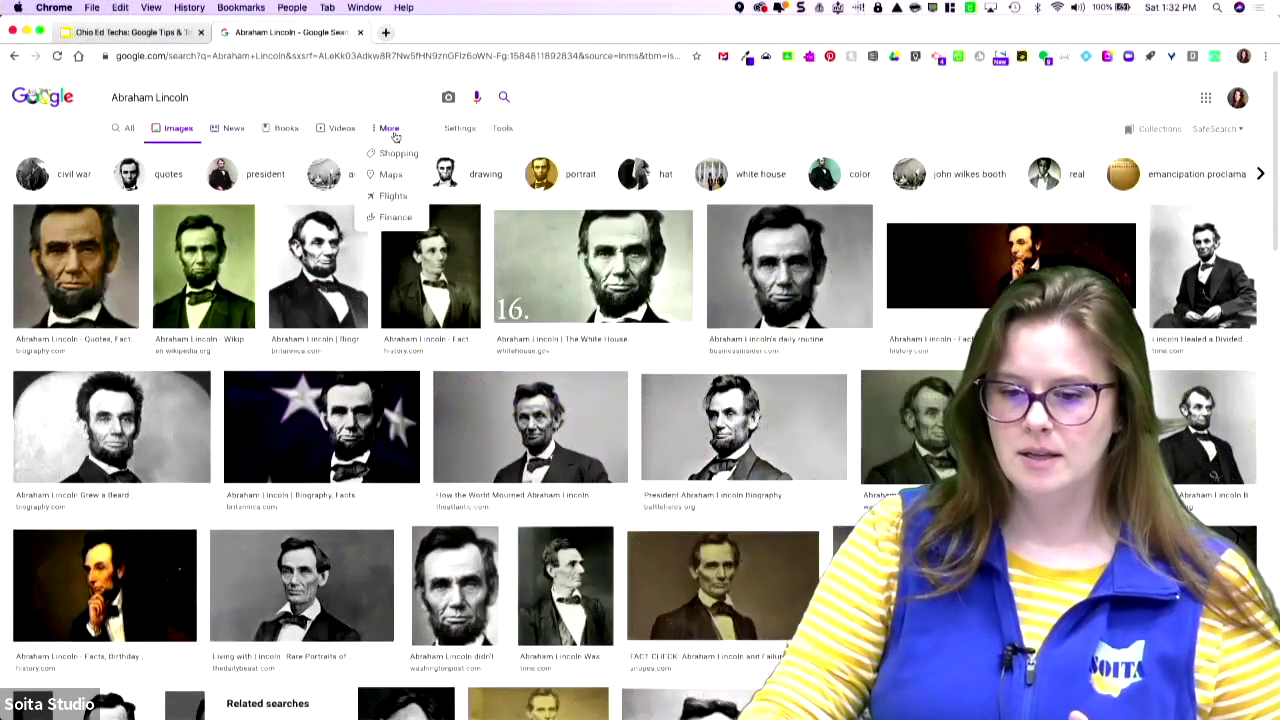
{"action": "left_click", "coordinate": [459, 129]}
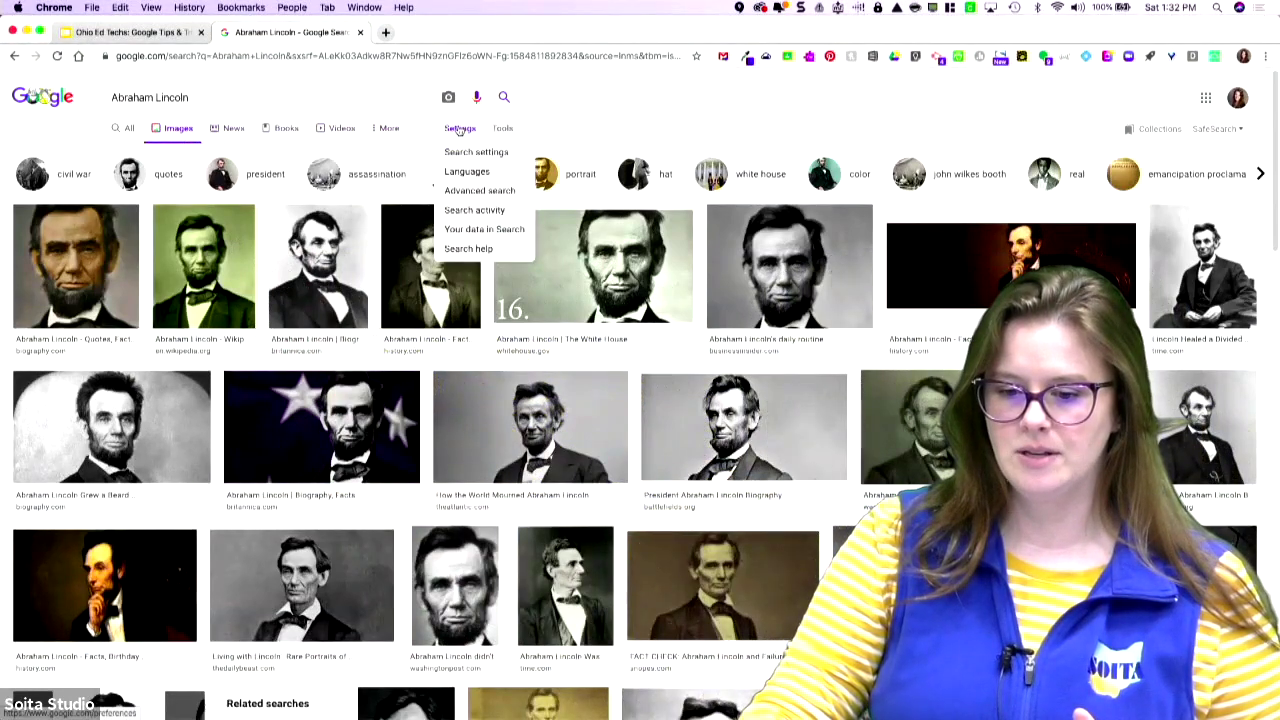
{"action": "left_click", "coordinate": [503, 129]}
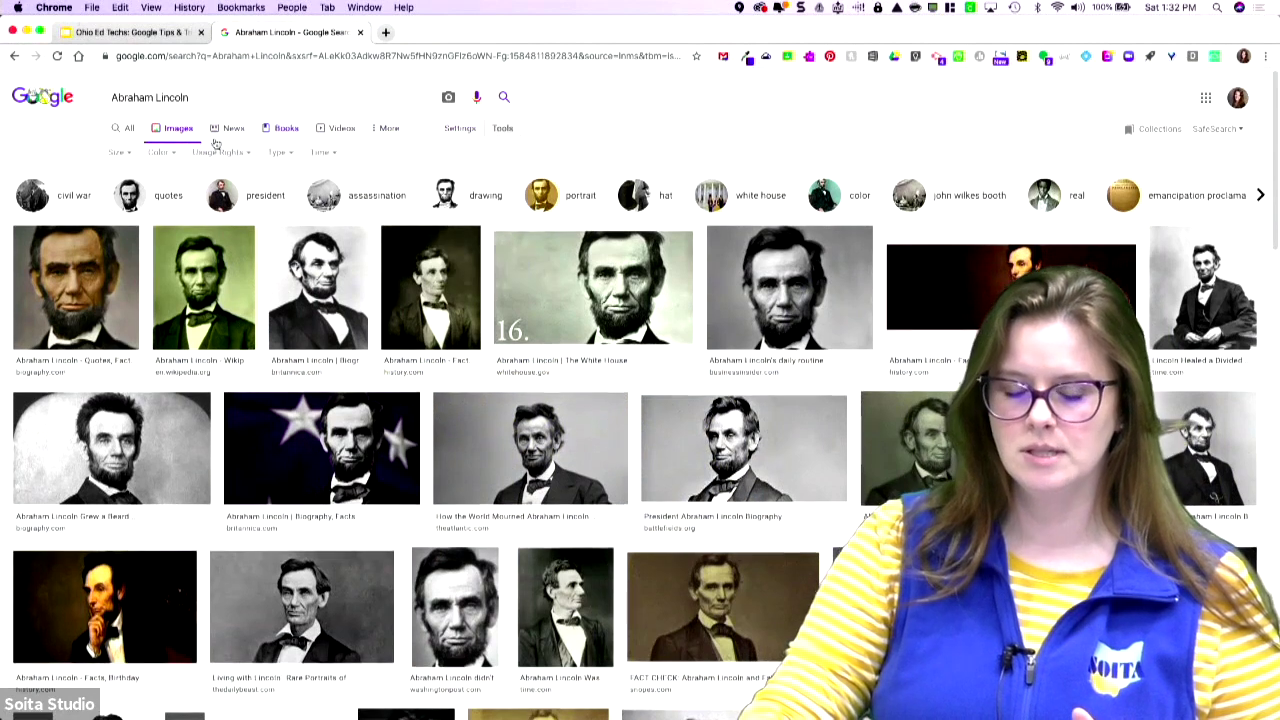
{"action": "left_click", "coordinate": [120, 152]}
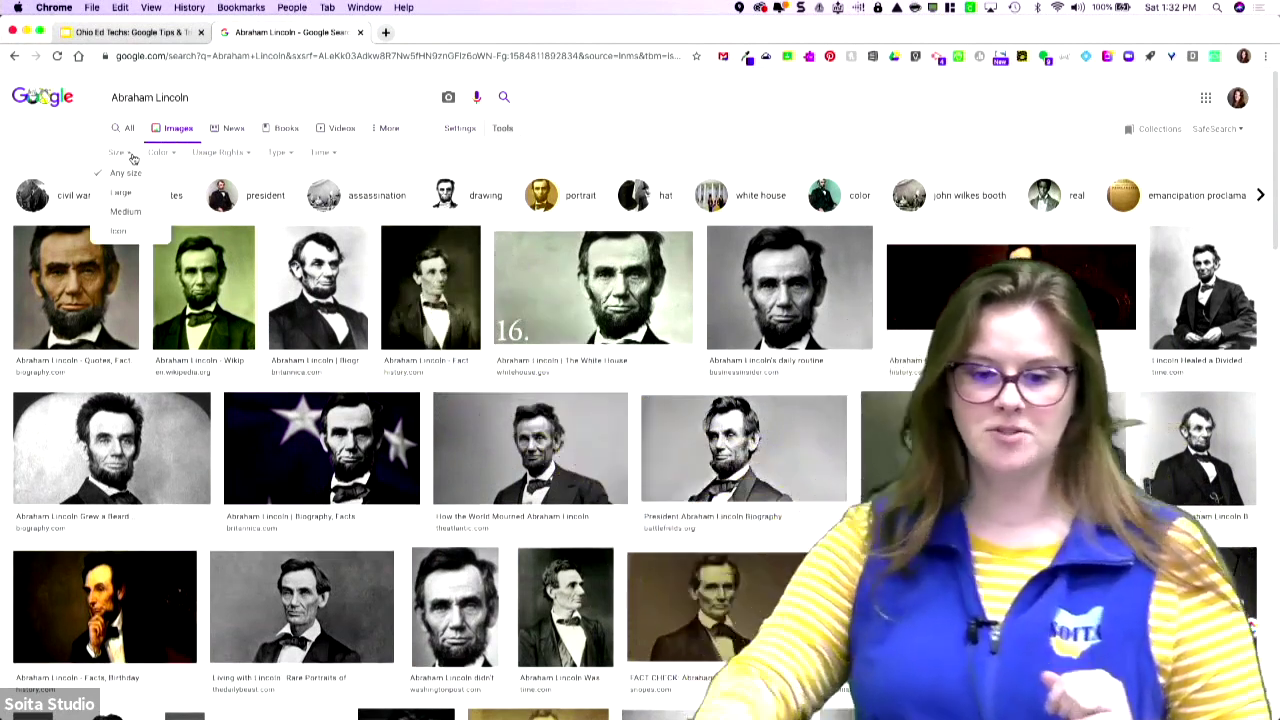
{"action": "left_click", "coordinate": [162, 155]}
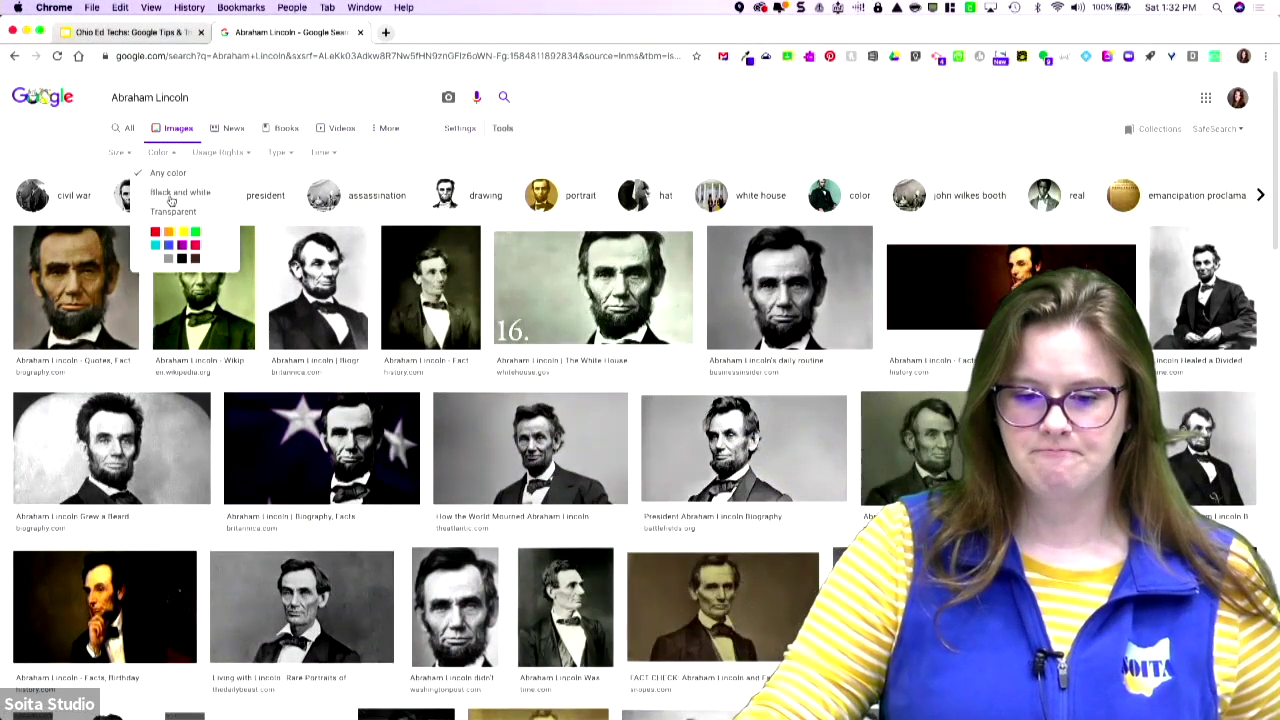
- Try the blue and red color filters on the Lincoln images, then reset to Any color
{"action": "left_click", "coordinate": [169, 246]}
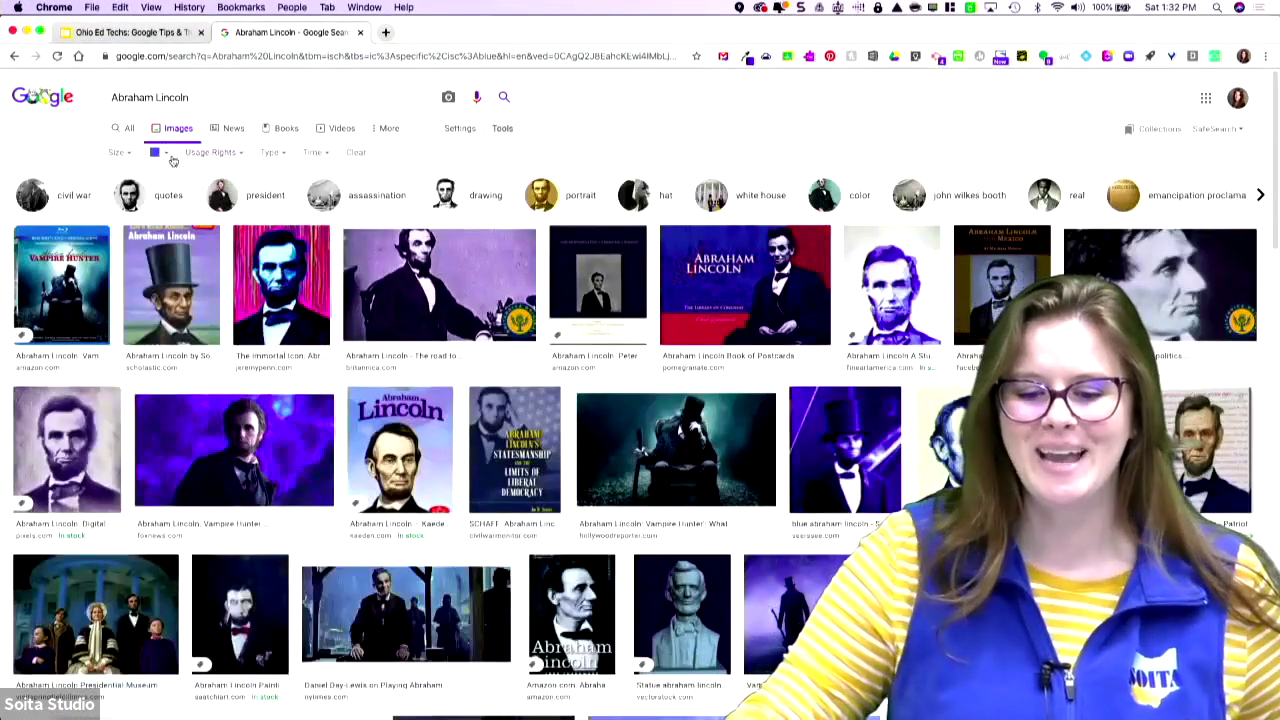
{"action": "left_click", "coordinate": [165, 154]}
{"action": "left_click", "coordinate": [156, 234]}
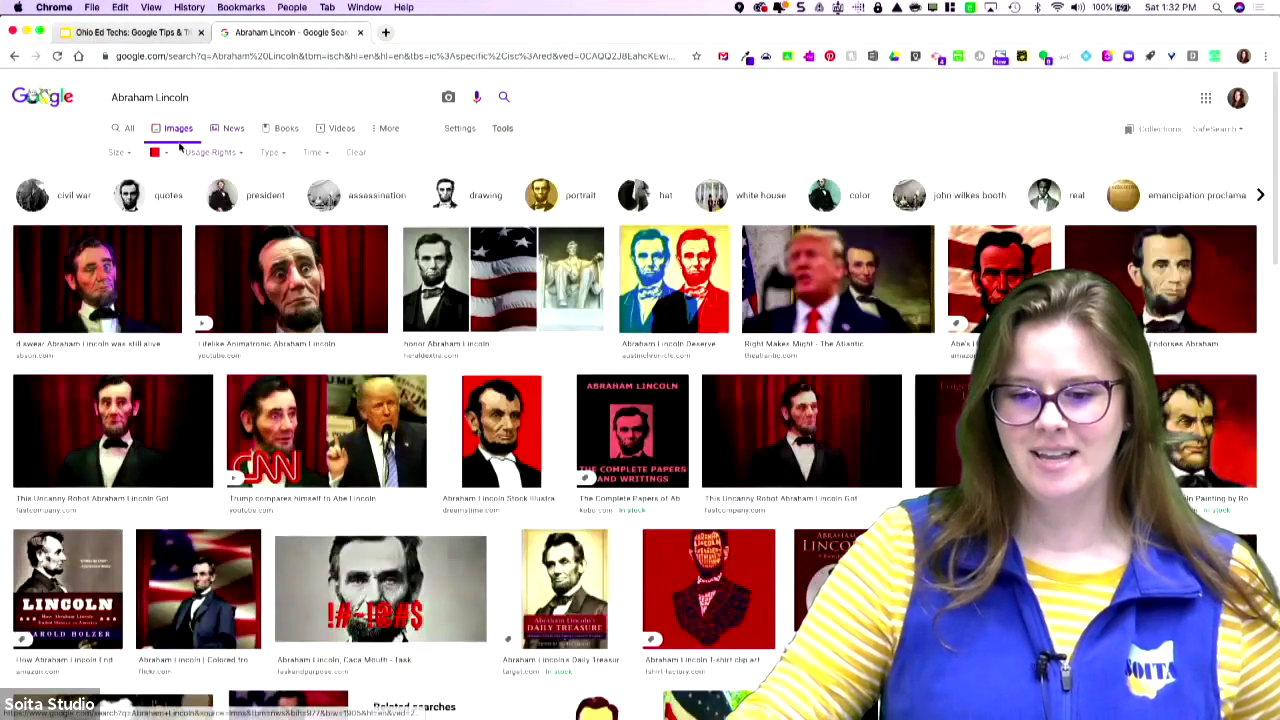
{"action": "left_click", "coordinate": [166, 154]}
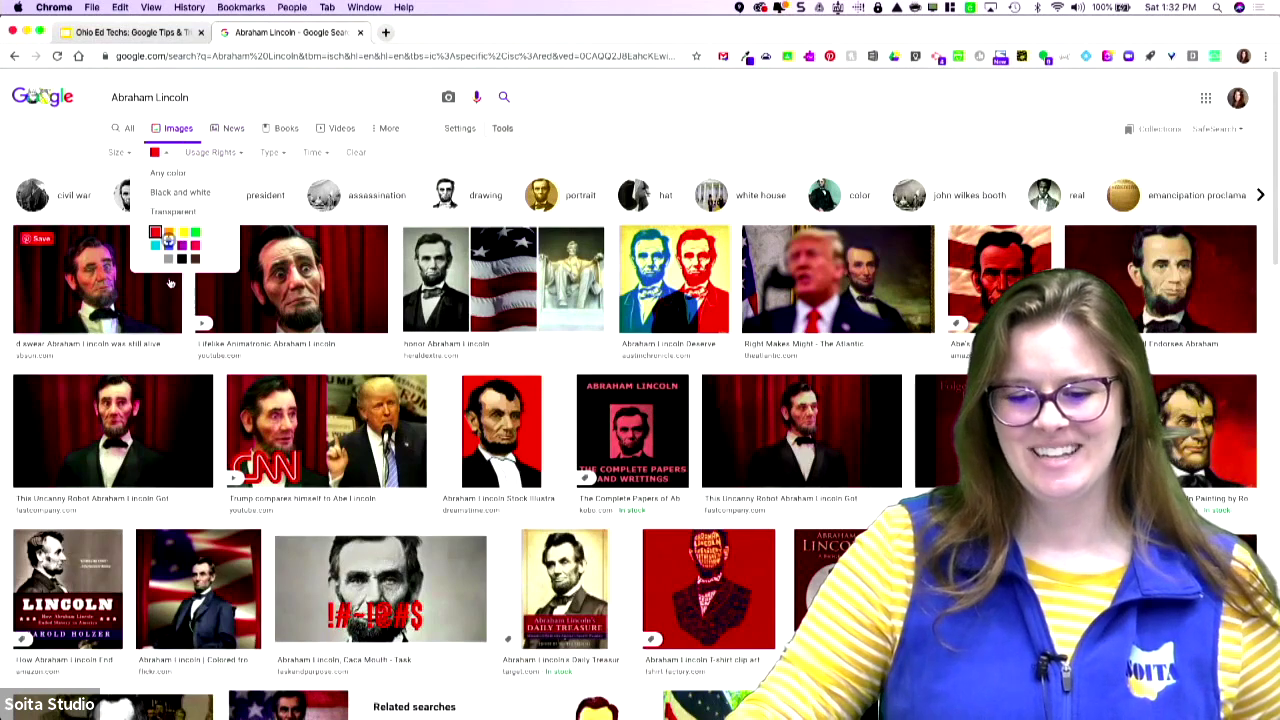
{"action": "left_click", "coordinate": [168, 174]}
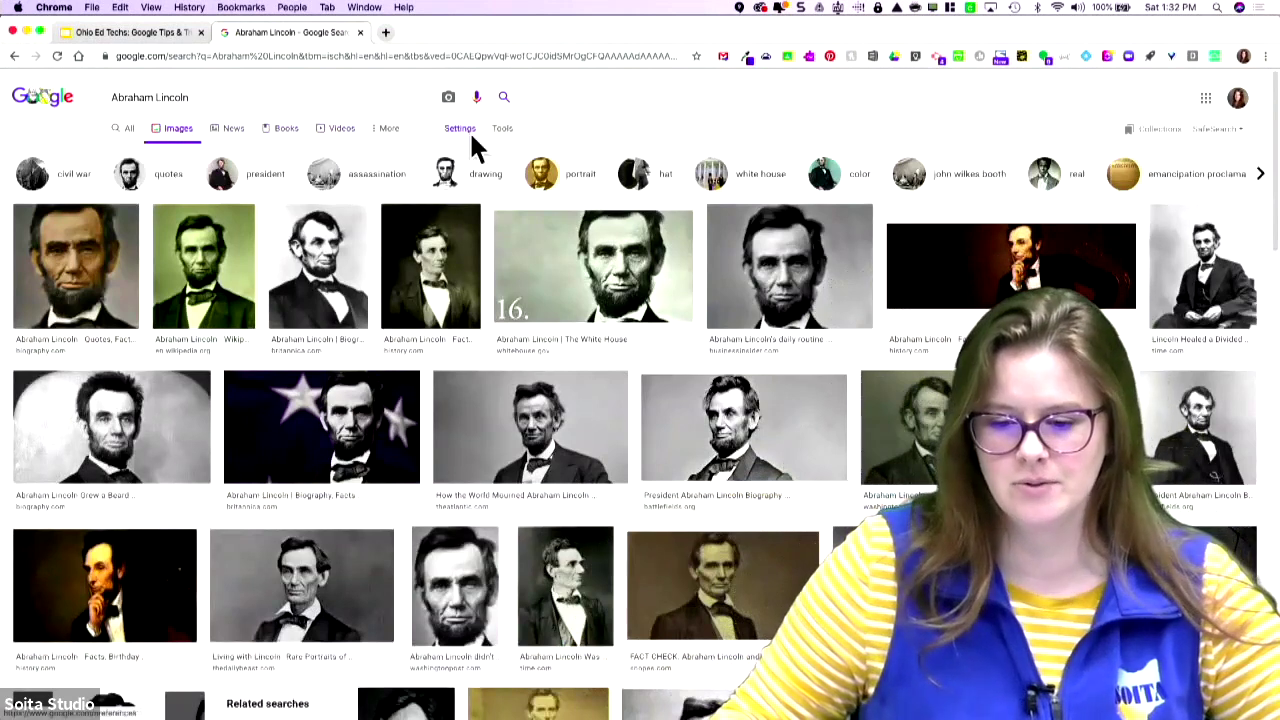
- Filter the Lincoln image results to Black and white
{"action": "left_click", "coordinate": [500, 129]}
{"action": "left_click", "coordinate": [157, 155]}
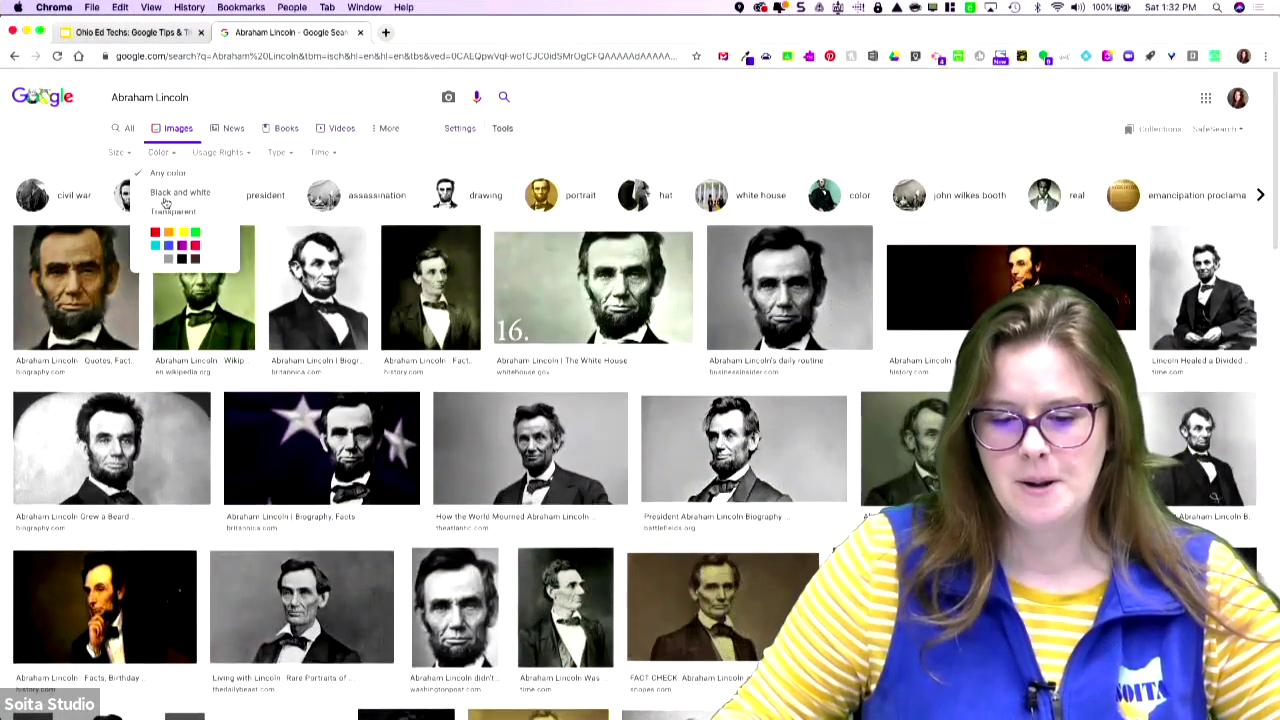
{"action": "left_click", "coordinate": [180, 188]}
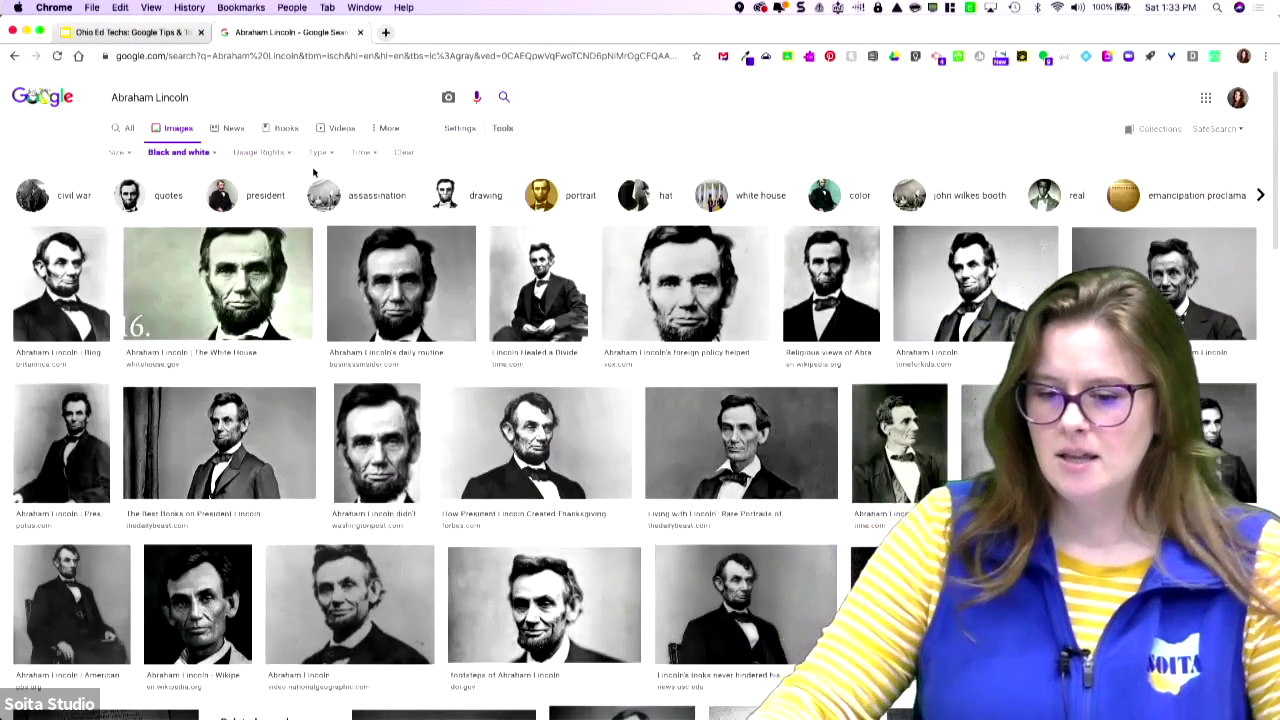
- Try the 'Labeled for reuse with modification' usage rights filter, then remove it
{"action": "left_click", "coordinate": [280, 153]}
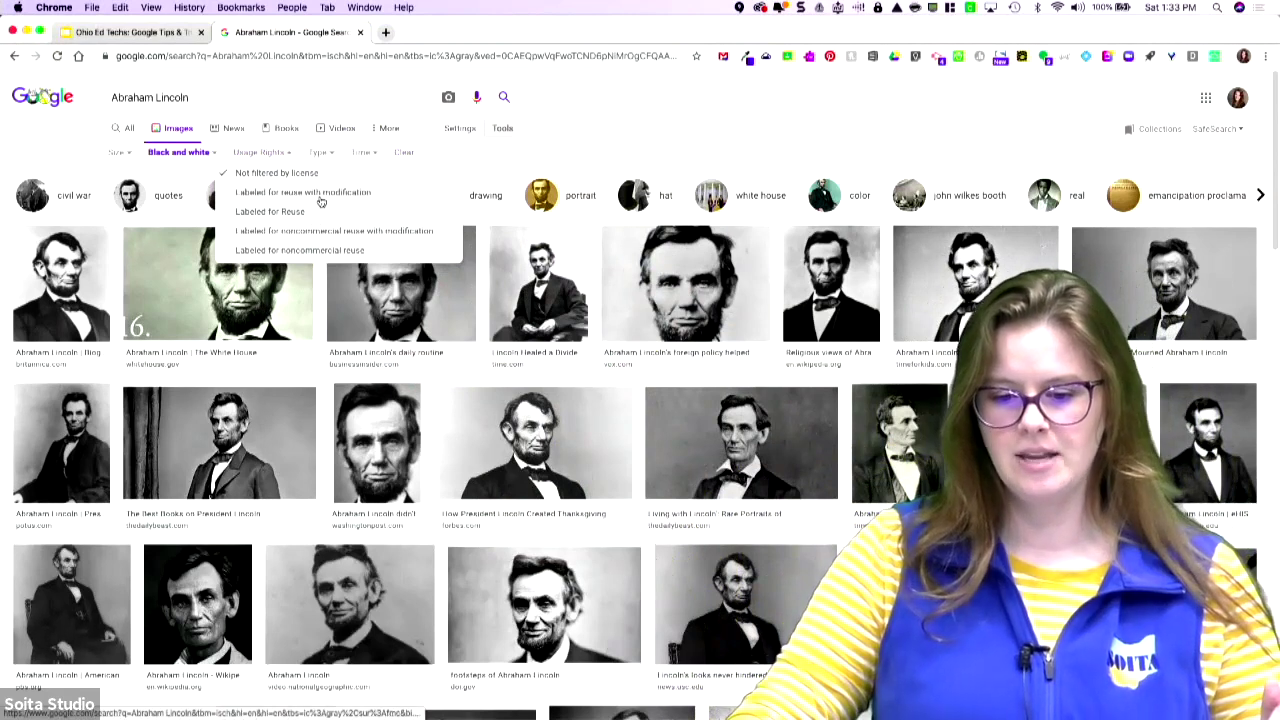
{"action": "left_click", "coordinate": [320, 197]}
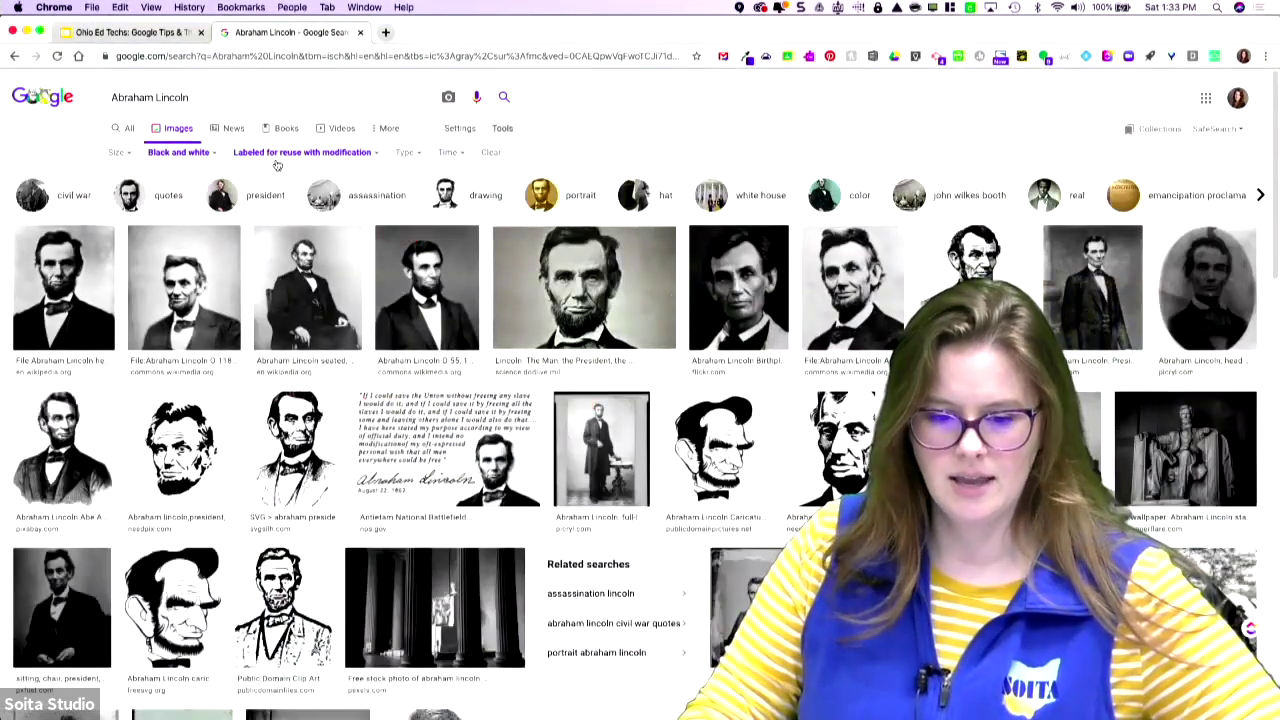
{"action": "left_click", "coordinate": [277, 156]}
{"action": "left_click", "coordinate": [280, 174]}
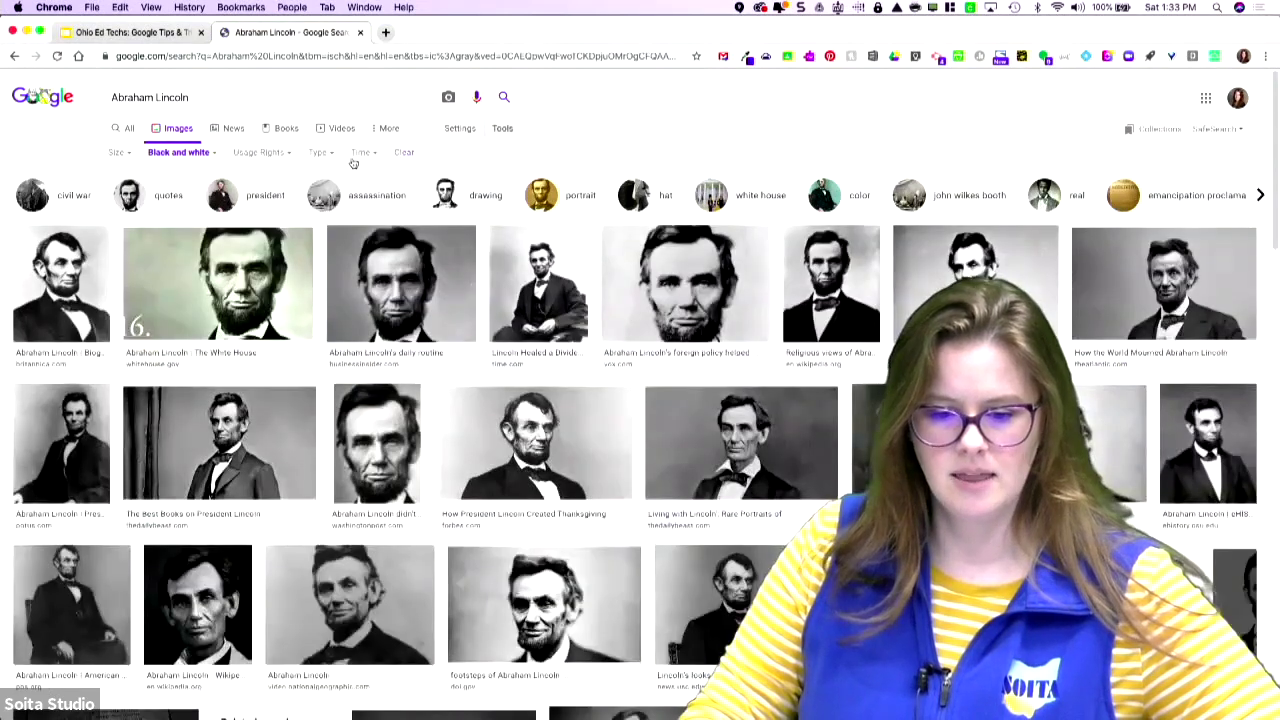
- Set the image Type filter to Clip art, then Line drawing
{"action": "left_click", "coordinate": [320, 153]}
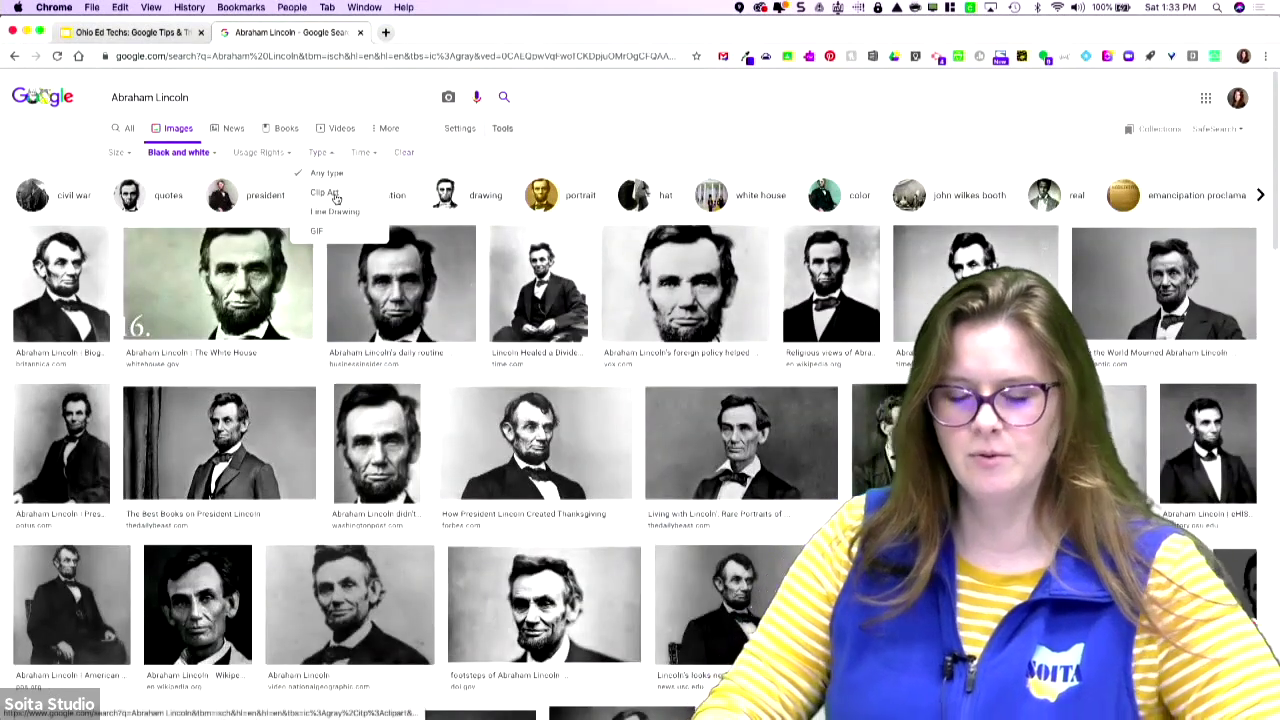
{"action": "left_click", "coordinate": [334, 194]}
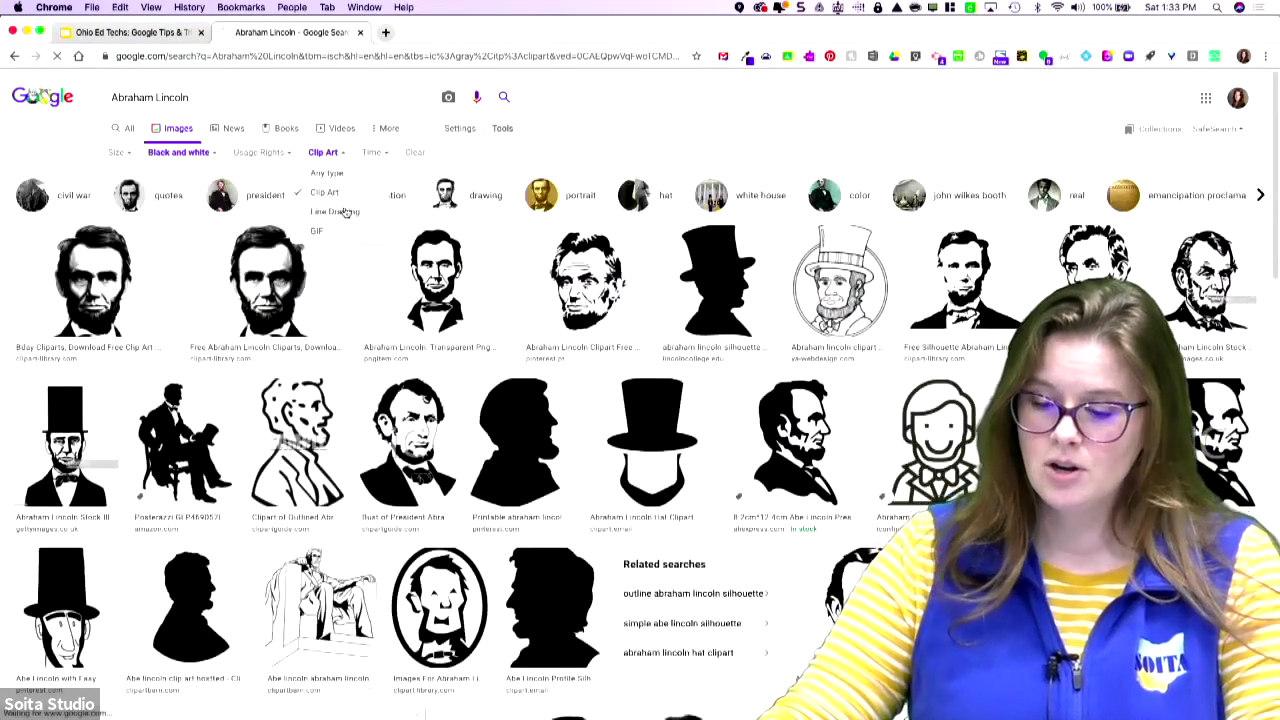
{"action": "left_click", "coordinate": [345, 212]}
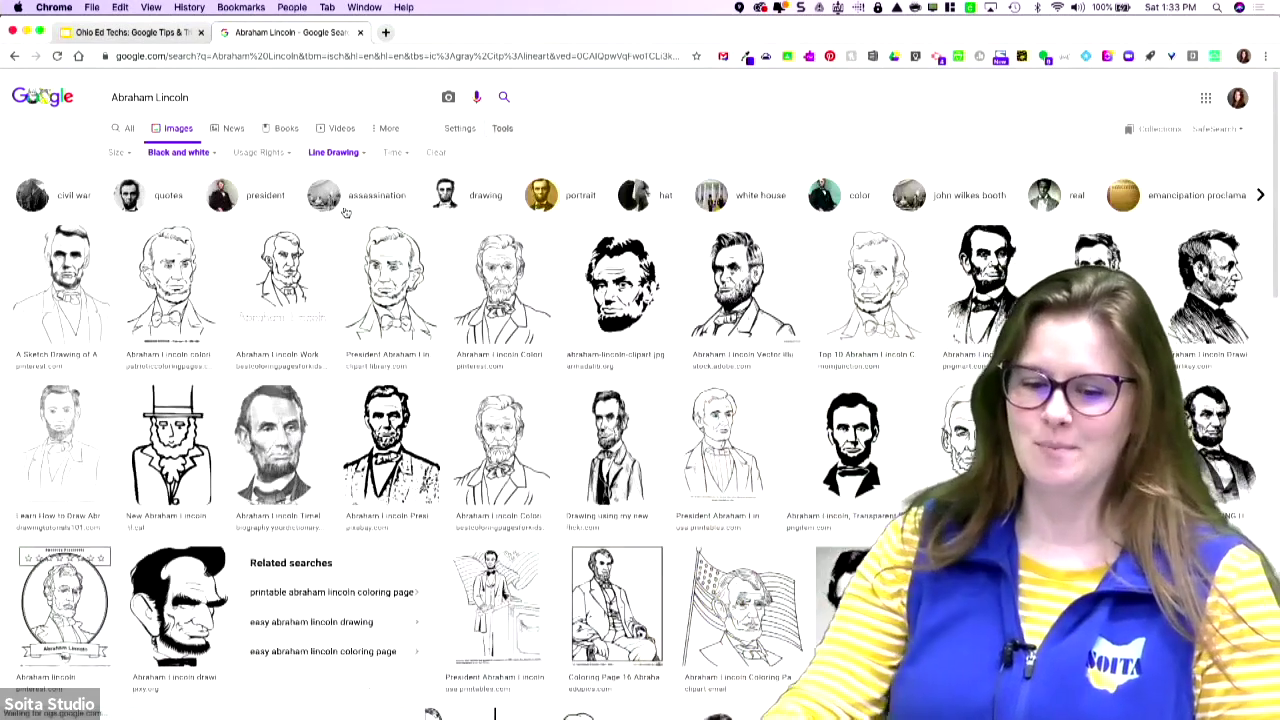
- Clear the image filters and browse the News and Books results for Abraham Lincoln
{"action": "left_click", "coordinate": [434, 154]}
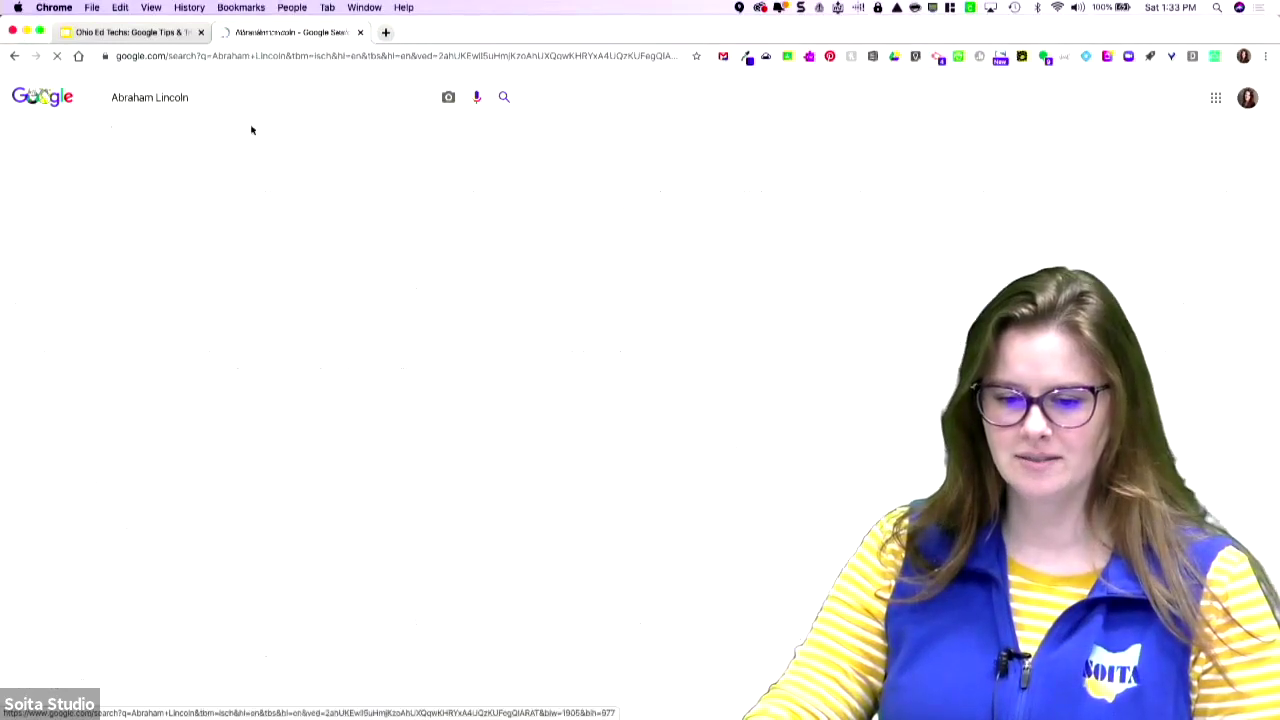
{"action": "left_click", "coordinate": [220, 130]}
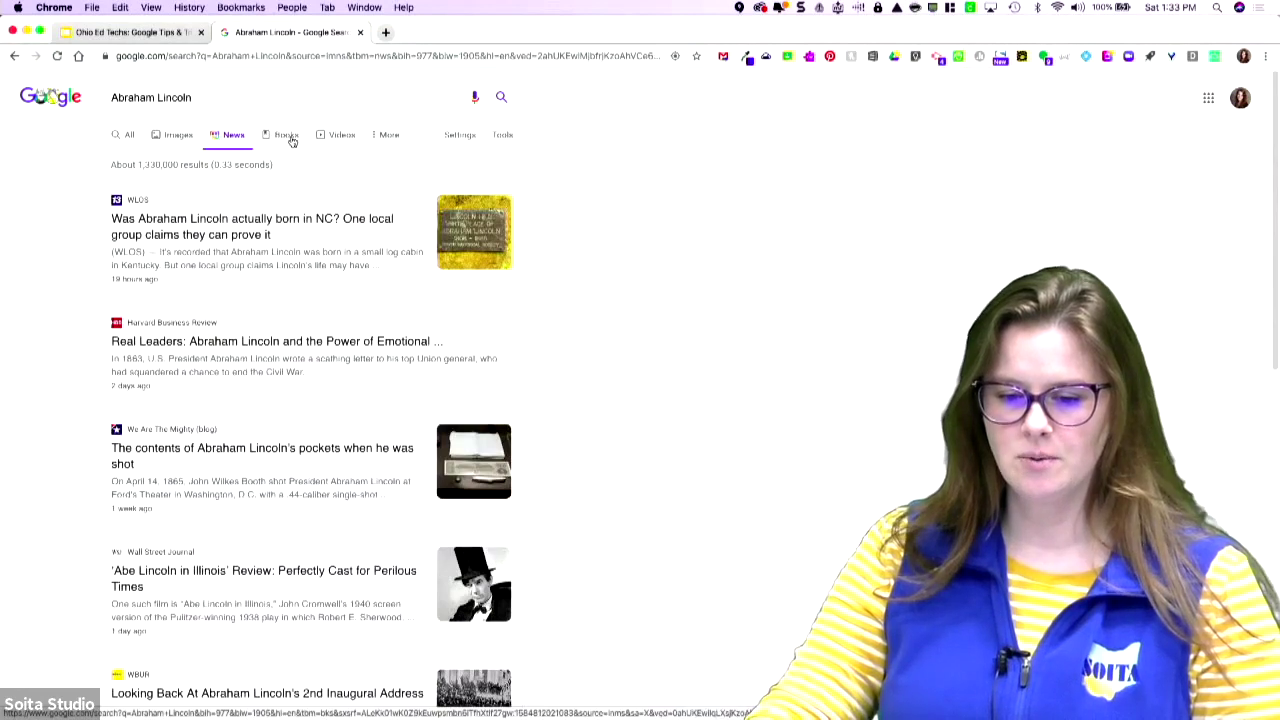
{"action": "left_click", "coordinate": [289, 140]}
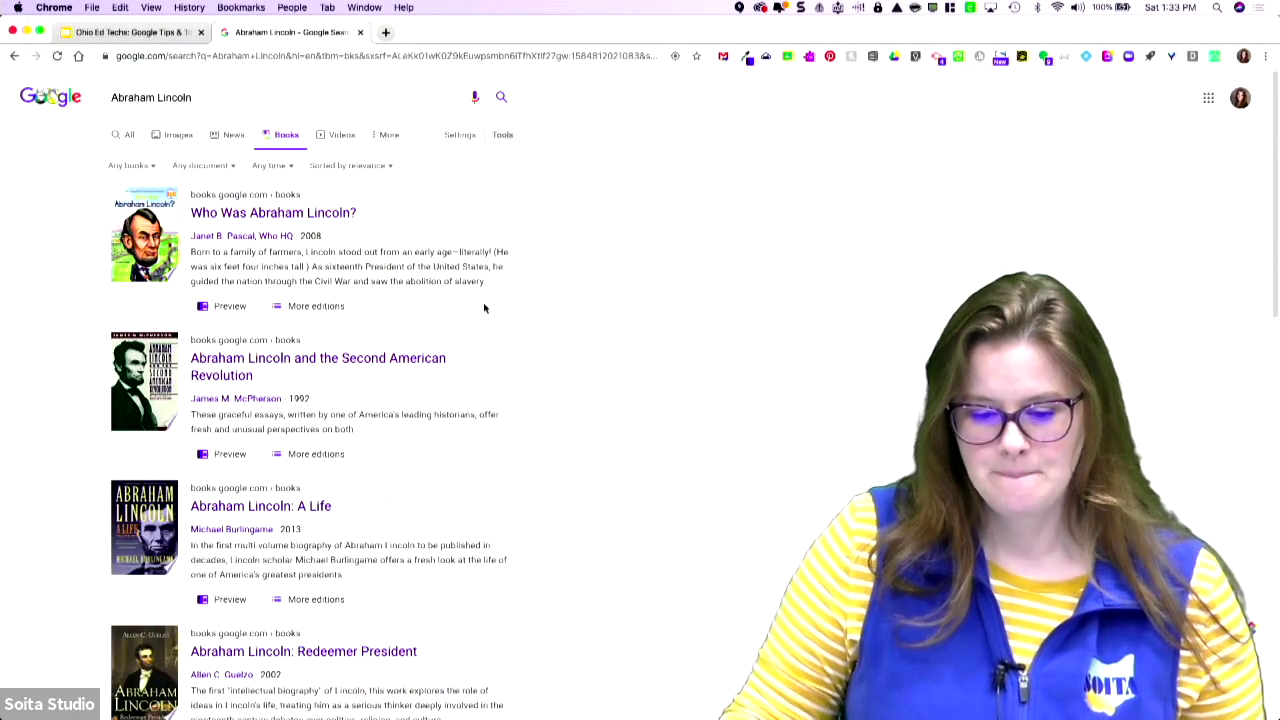
{"action": "scroll", "coordinate": [484, 308], "scroll_direction": "down", "scroll_amount": 5}
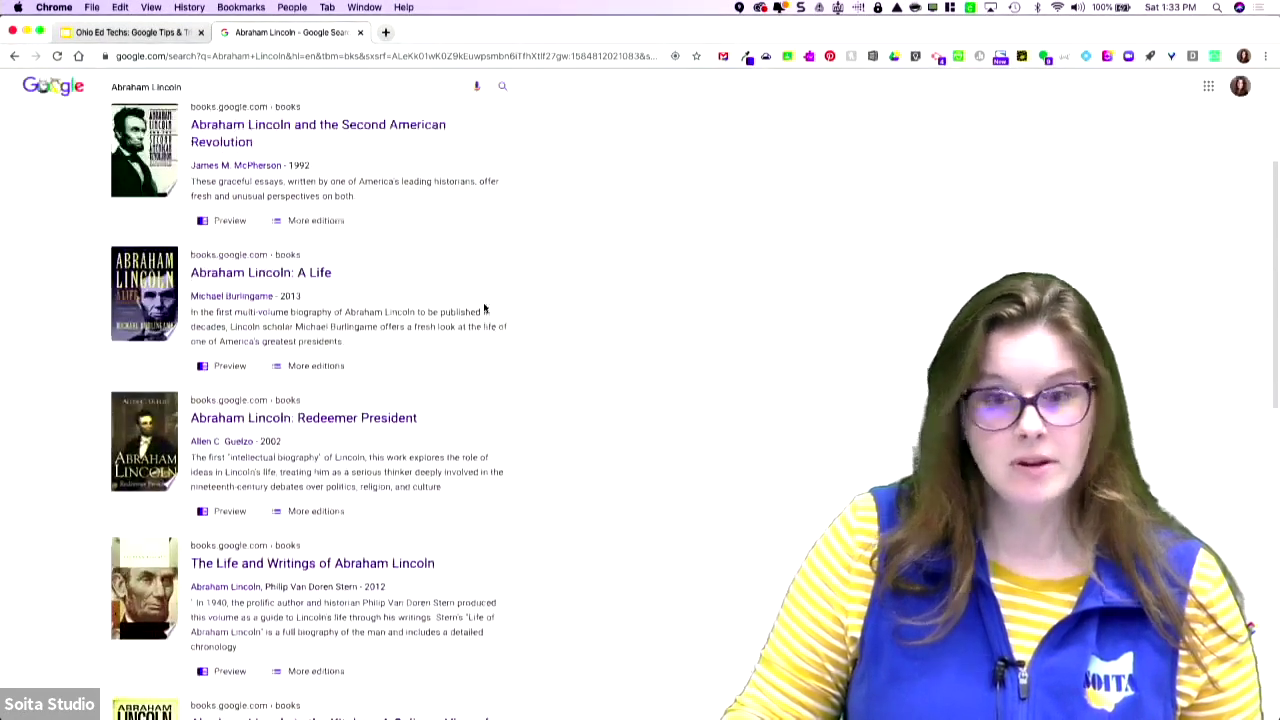
{"action": "scroll", "coordinate": [484, 308], "scroll_direction": "down", "scroll_amount": 6}
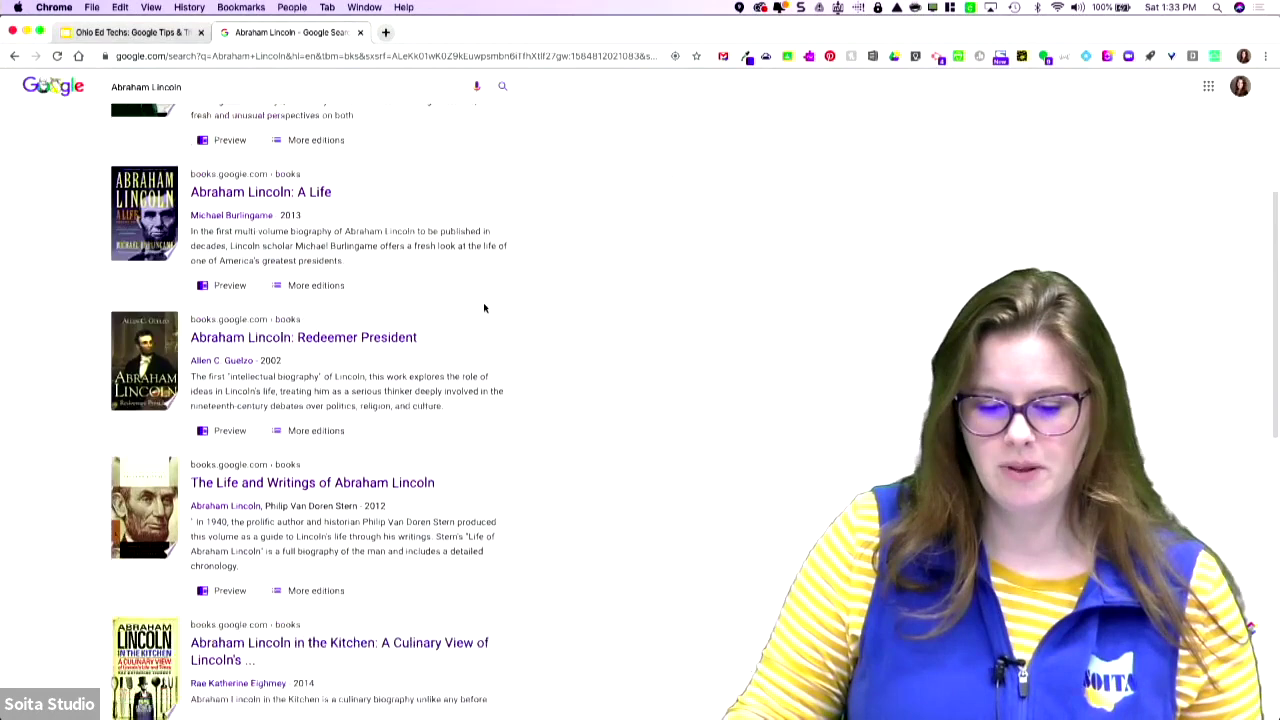
{"action": "scroll", "coordinate": [484, 304], "scroll_direction": "down", "scroll_amount": 3}
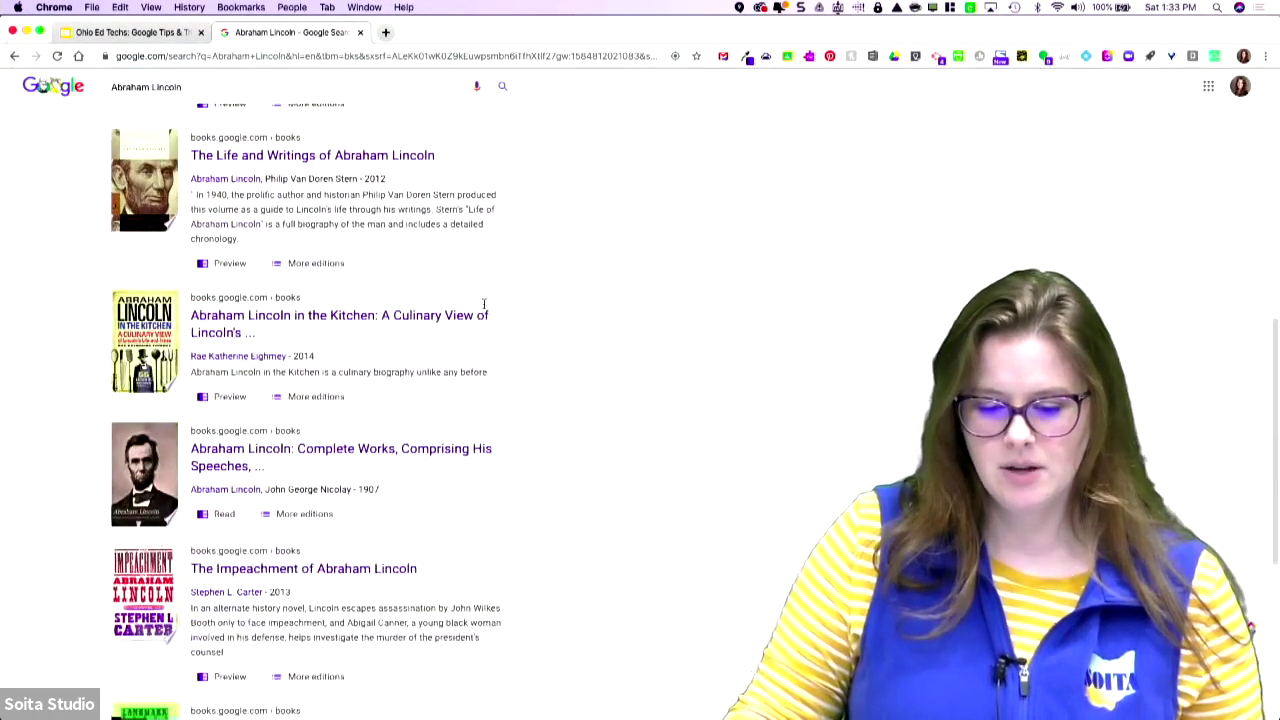
{"action": "scroll", "coordinate": [484, 306], "scroll_direction": "down", "scroll_amount": 5}
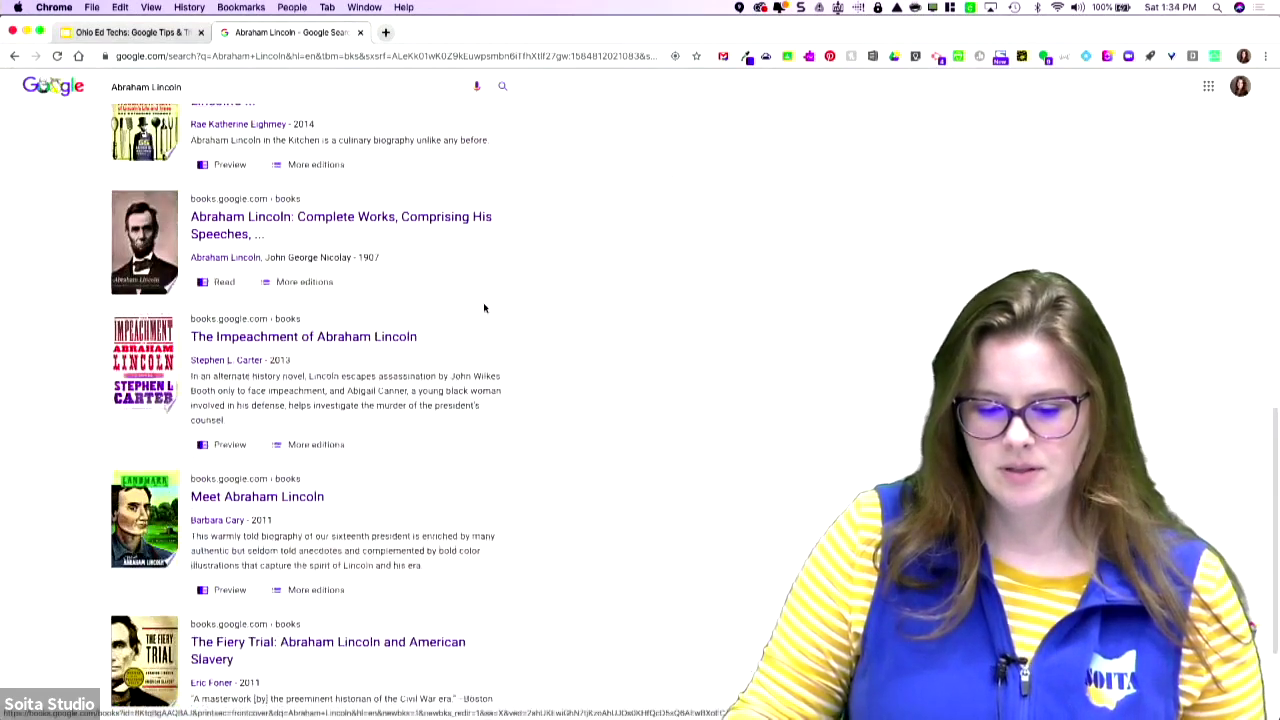
{"action": "scroll", "coordinate": [484, 306], "scroll_direction": "down", "scroll_amount": 3}
{"action": "scroll", "coordinate": [518, 478], "scroll_direction": "up", "scroll_amount": 15}
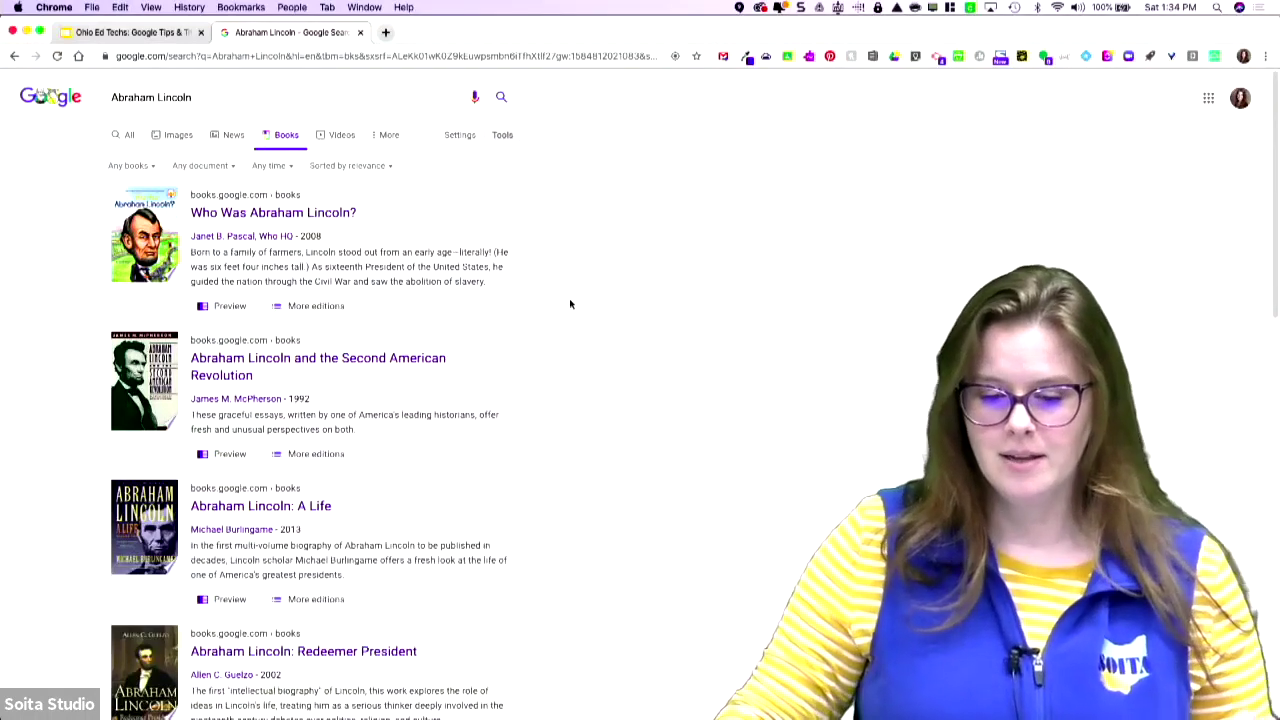
- View the Videos results, then return to the Google home page
{"action": "left_click", "coordinate": [335, 136]}
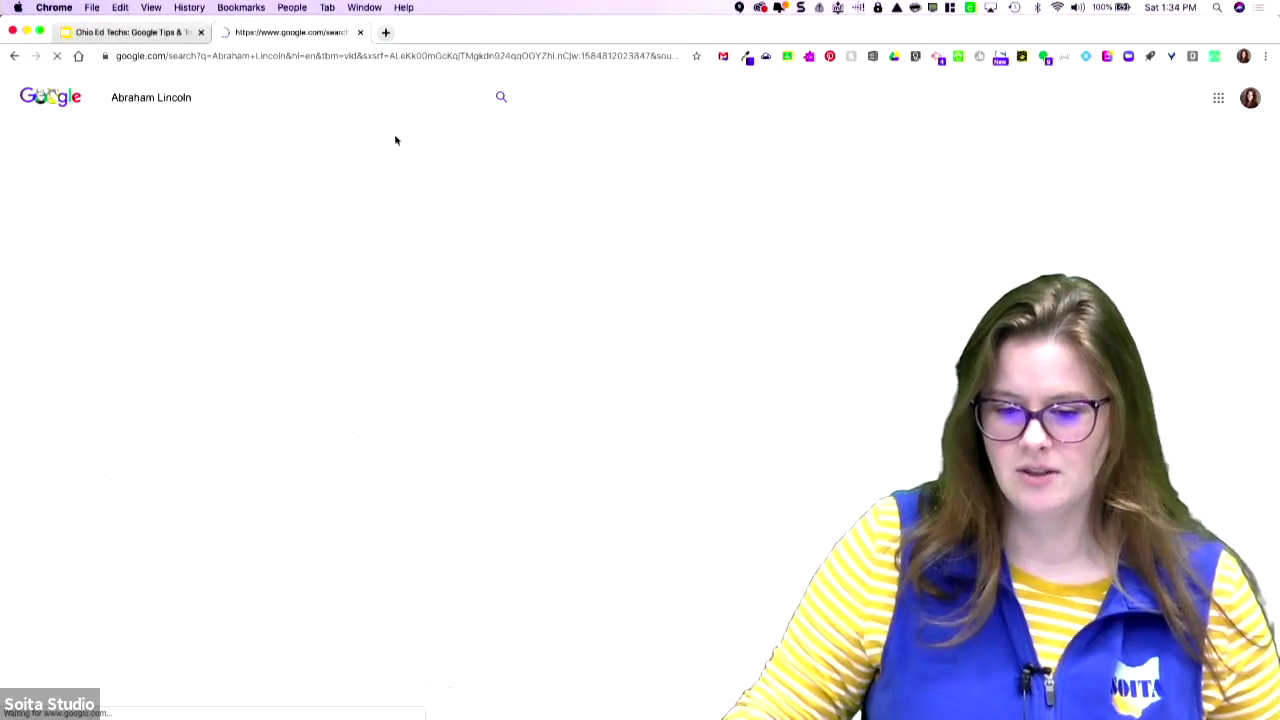
{"action": "left_click", "coordinate": [384, 136]}
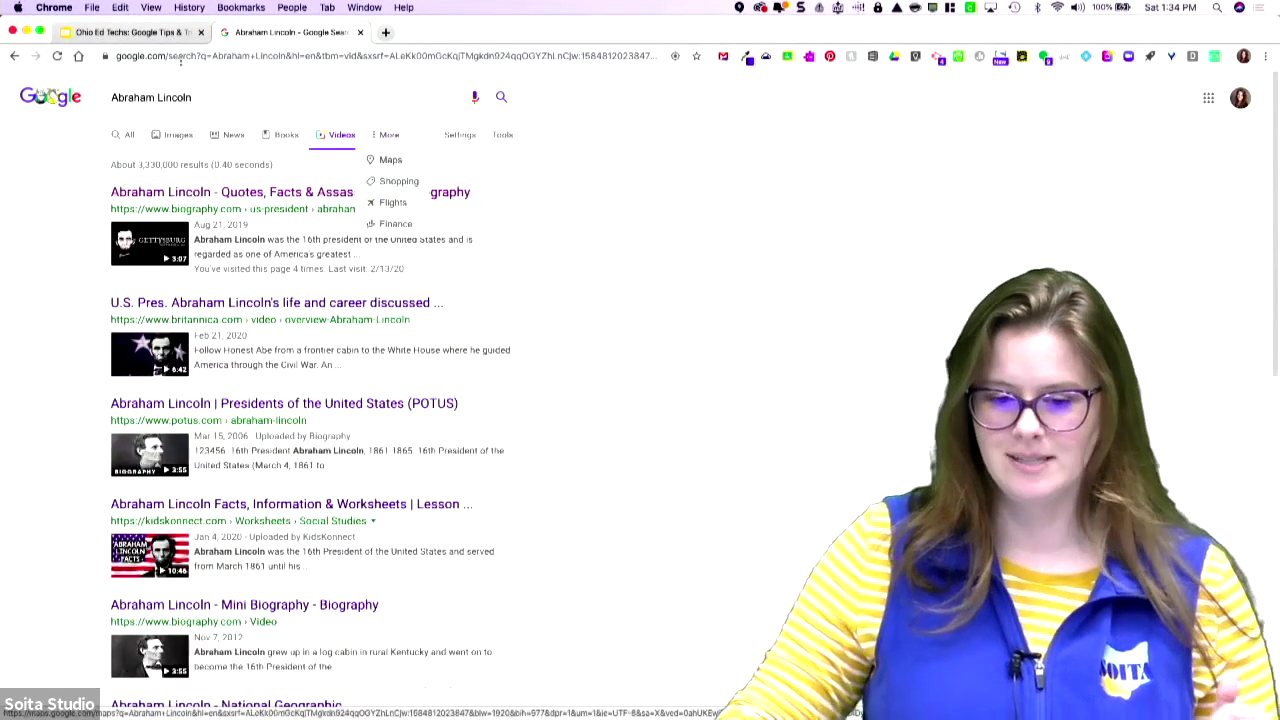
{"action": "left_click", "coordinate": [40, 97]}
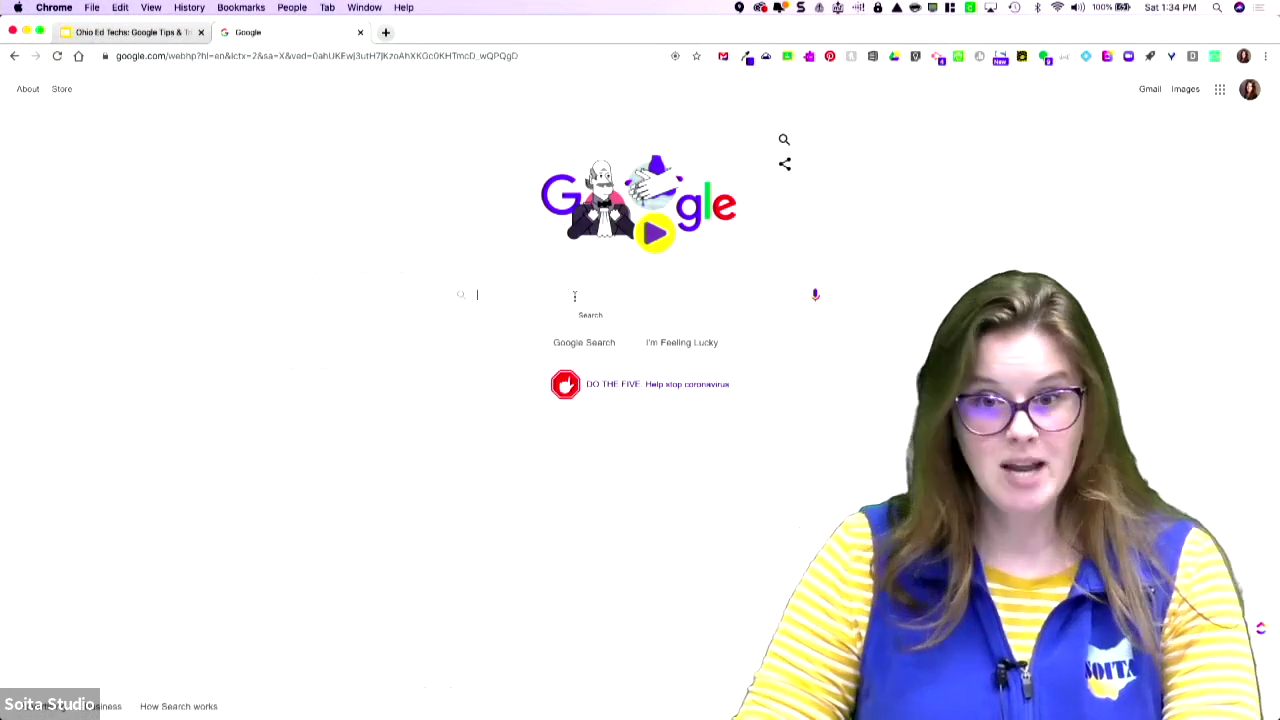
- Search 'time in london', then 'square root of 45', then '5 tablespoons to cups'
{"action": "type", "text": "time in "}
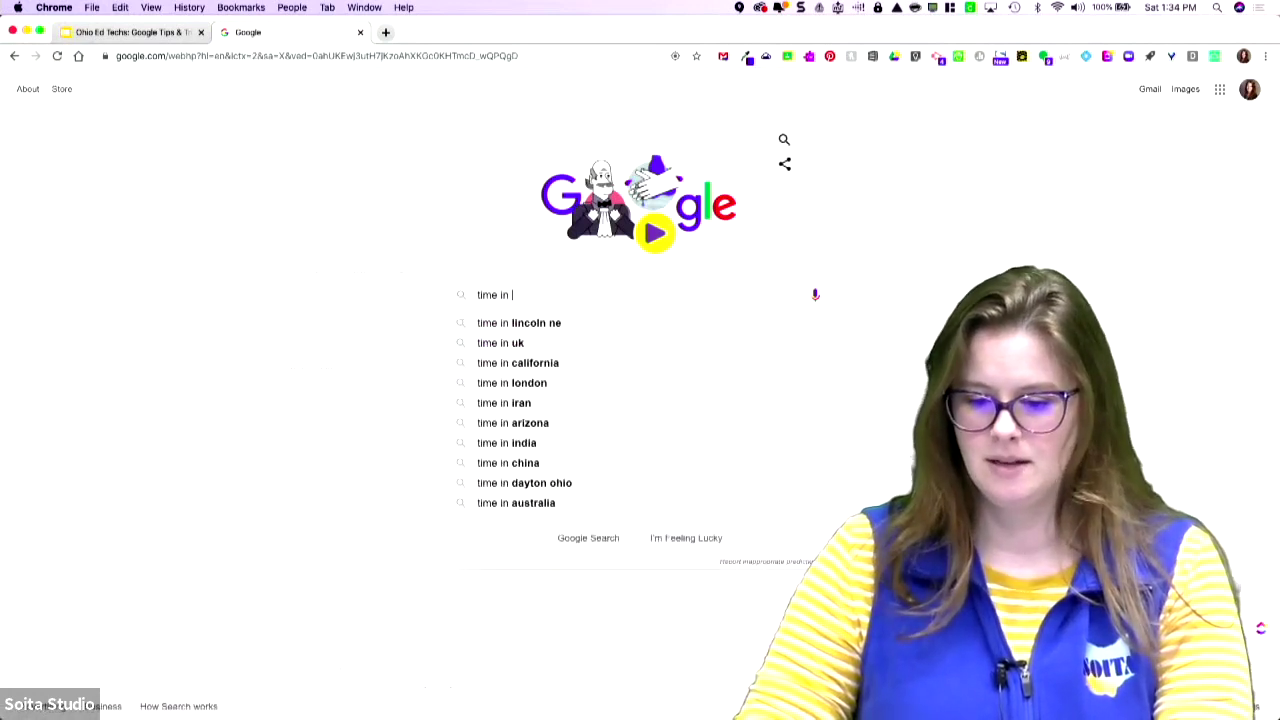
{"action": "type", "text": "lon"}
{"action": "key", "text": "Return"}
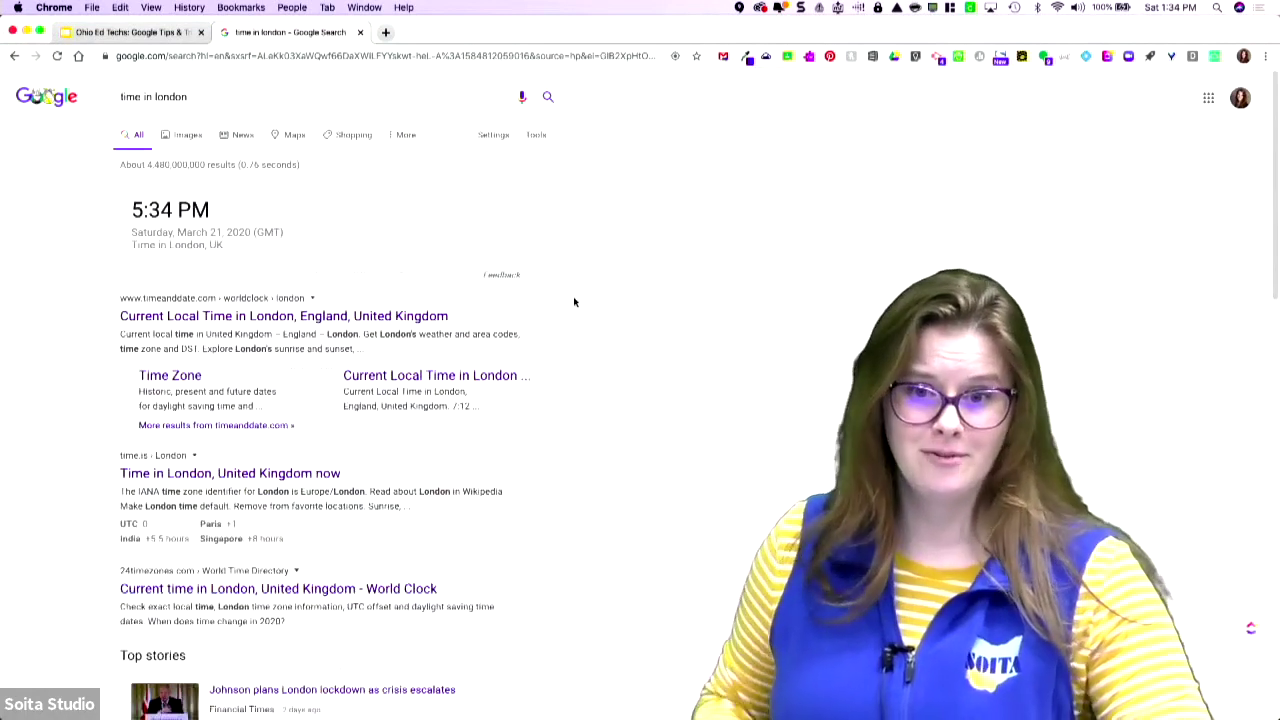
{"action": "triple_click", "coordinate": [198, 87]}
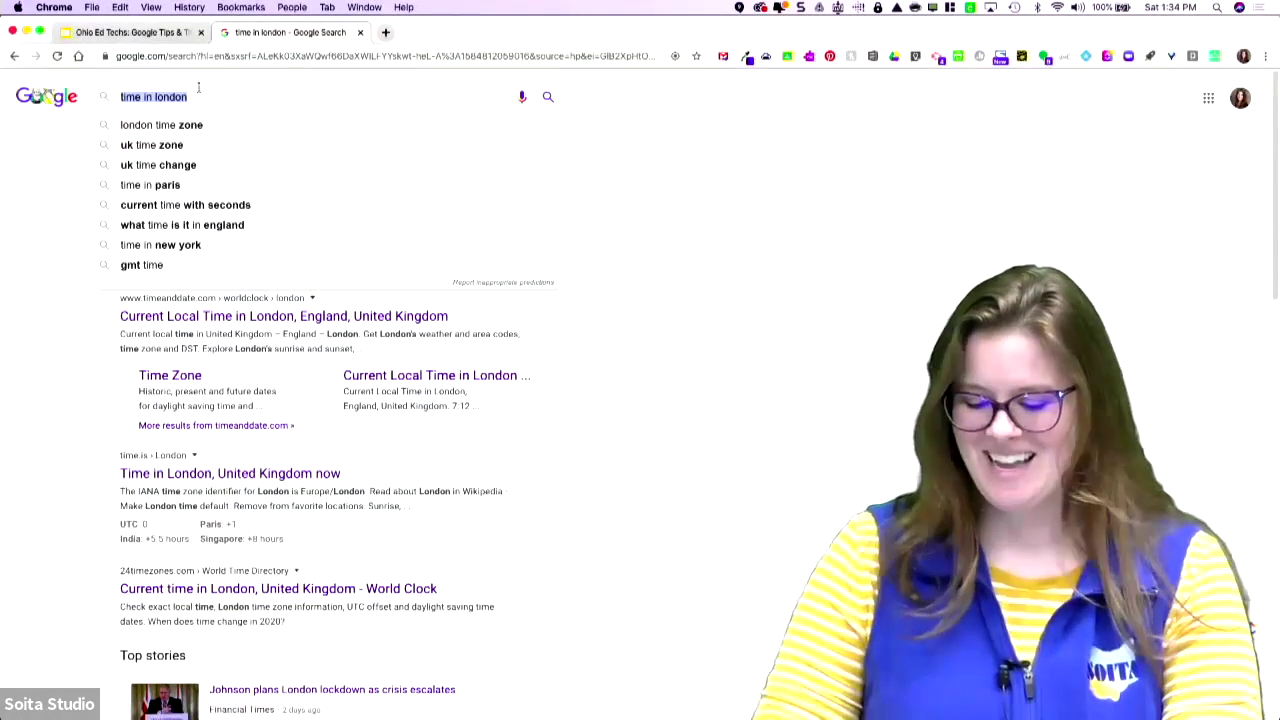
{"action": "type", "text": "square root of"}
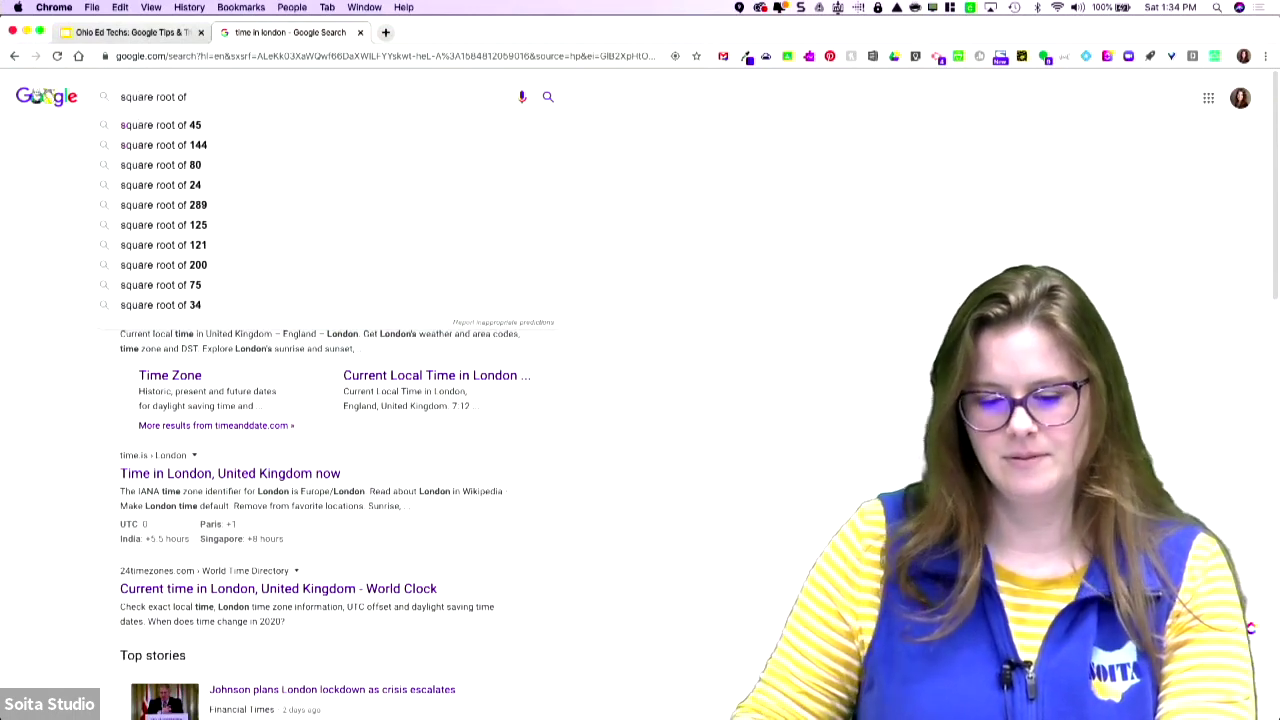
{"action": "left_click", "coordinate": [160, 127]}
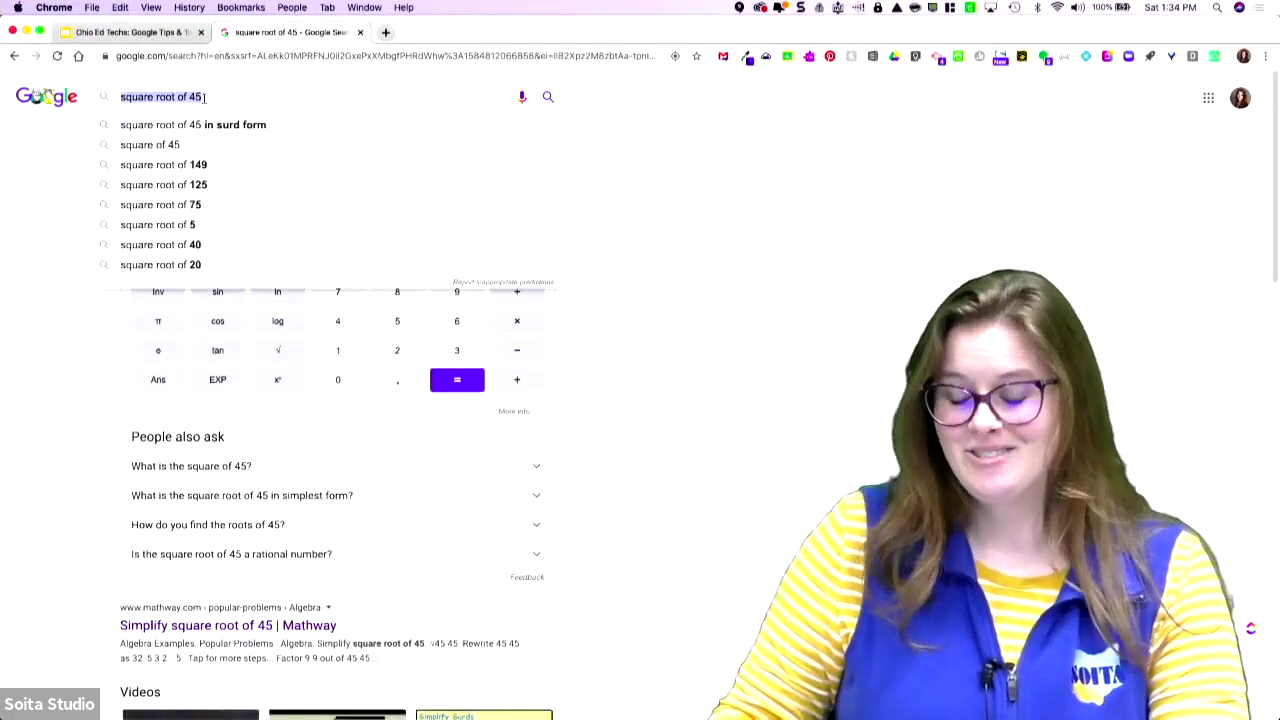
{"action": "type", "text": "5"}
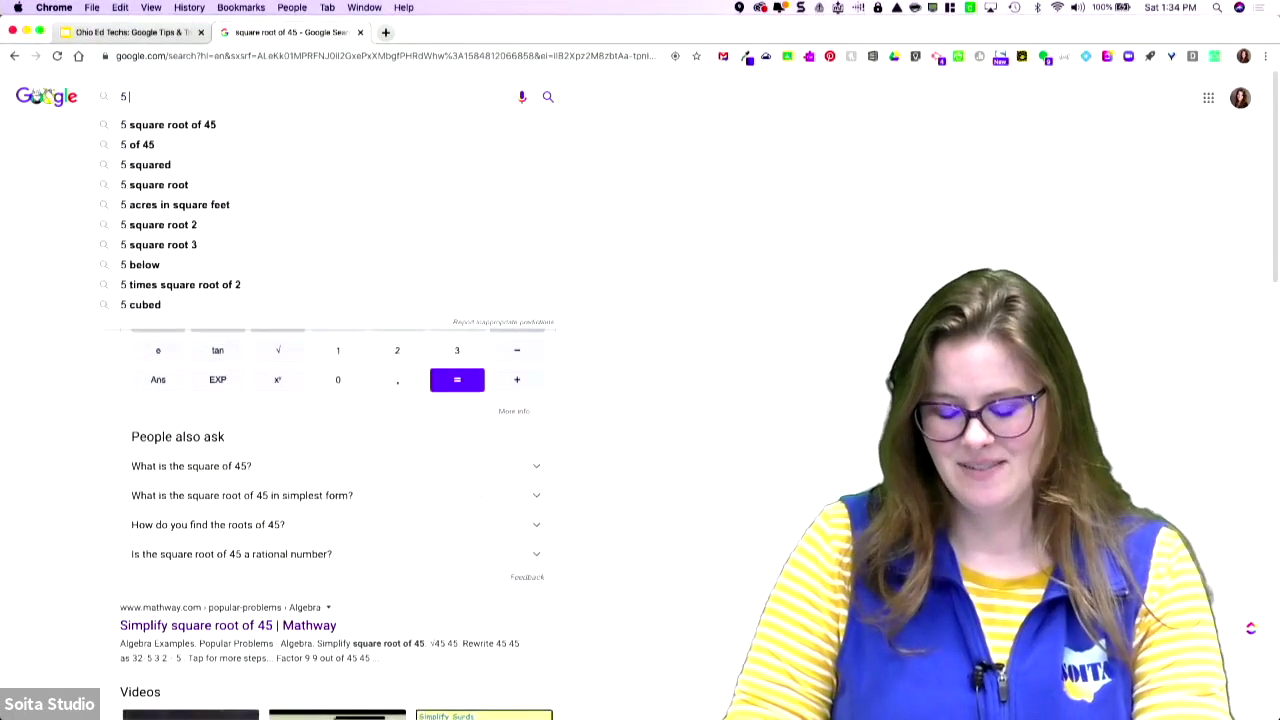
{"action": "type", "text": " table"}
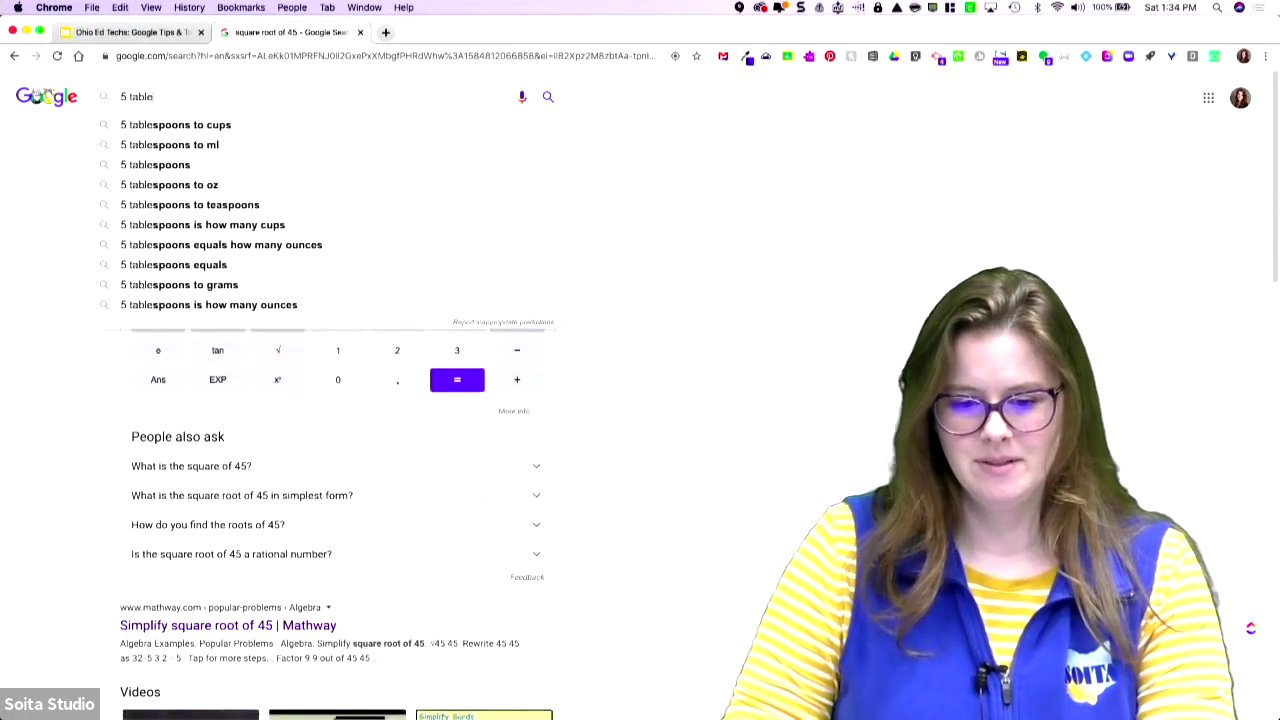
{"action": "key", "text": "Return"}
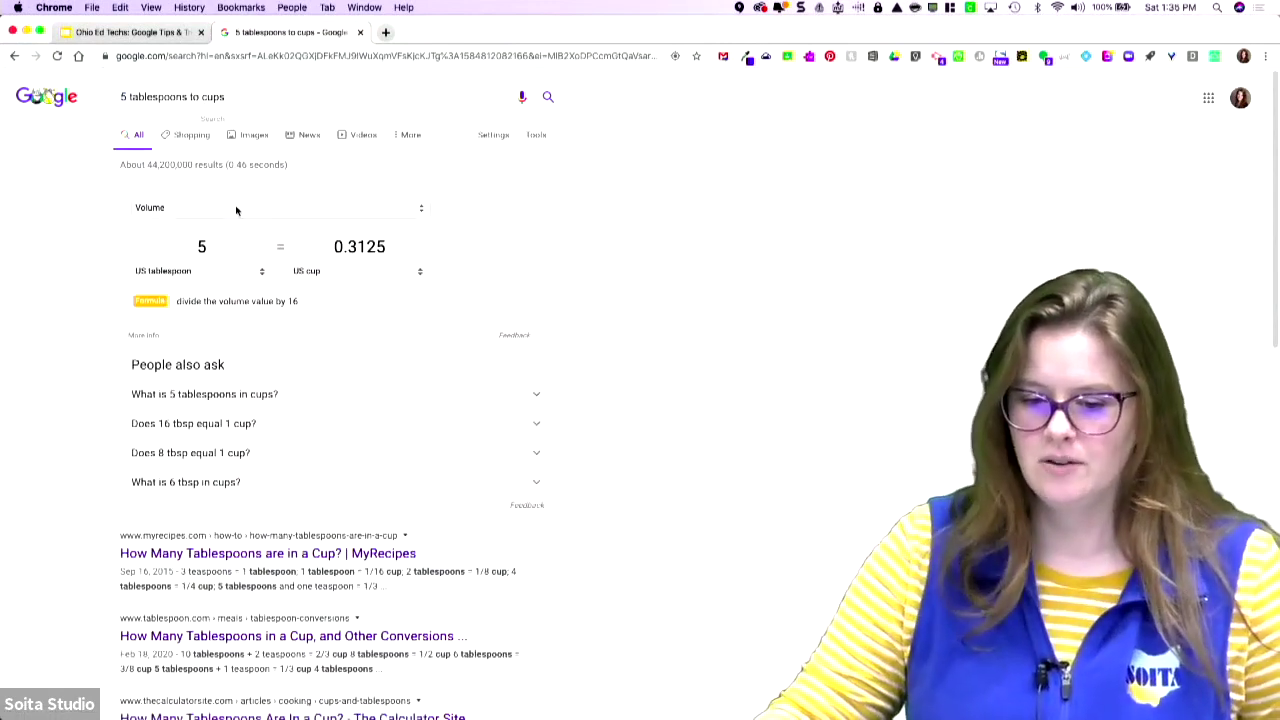
- Browse the converter's category and unit lists, keeping Volume and US tablespoon
{"action": "left_click", "coordinate": [236, 209]}
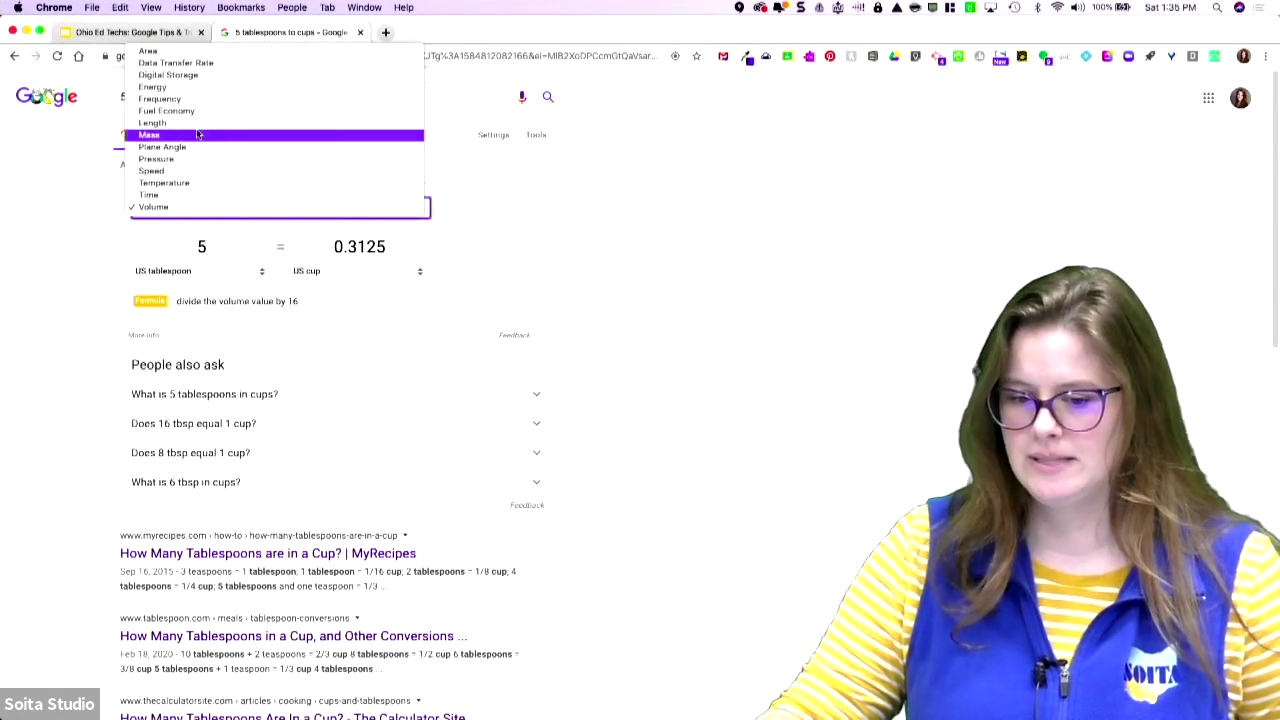
{"action": "left_click", "coordinate": [229, 277]}
{"action": "left_click", "coordinate": [234, 277]}
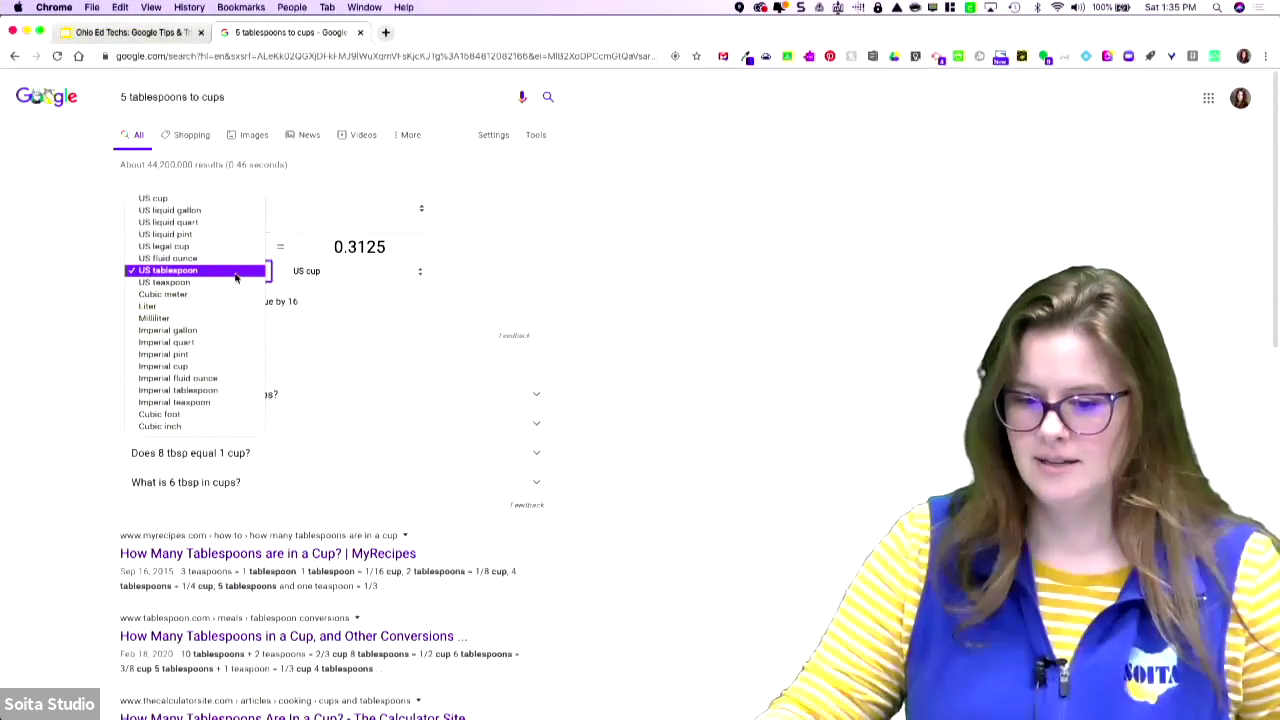
{"action": "left_click", "coordinate": [402, 268]}
{"action": "left_click", "coordinate": [402, 272]}
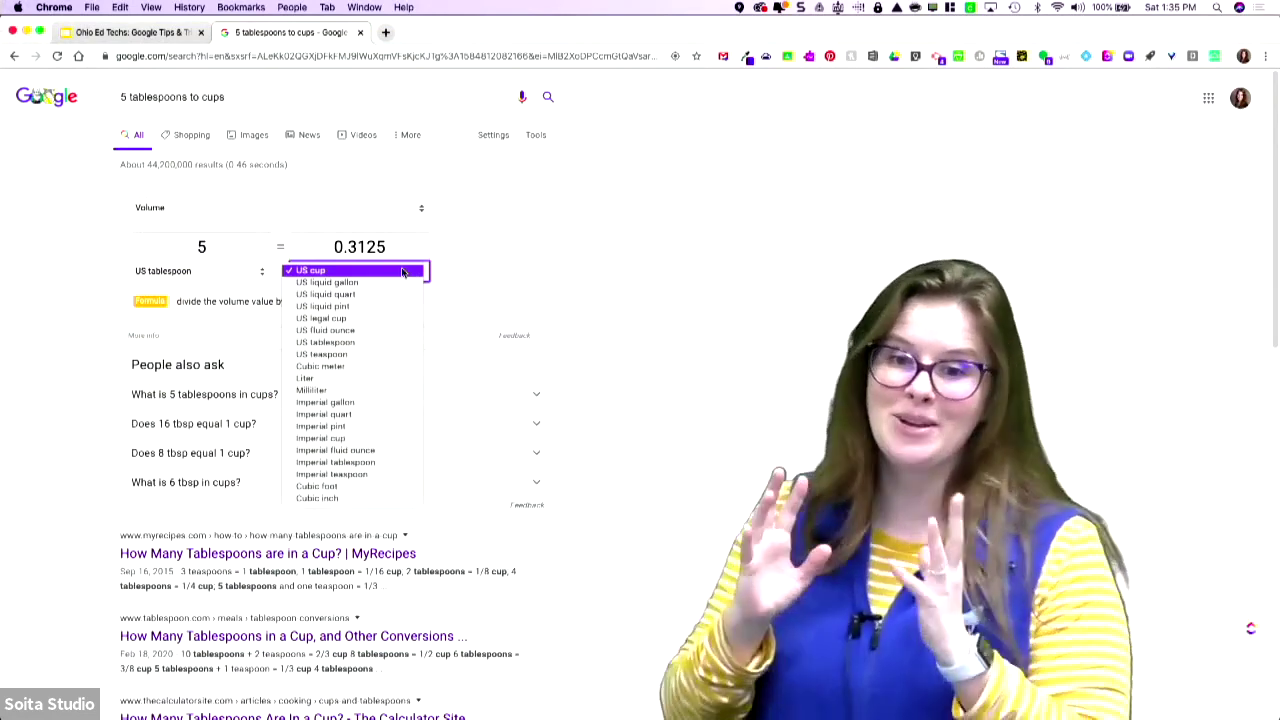
- Replace the query with 'earthquakes' and run the search
{"action": "double_click", "coordinate": [271, 96]}
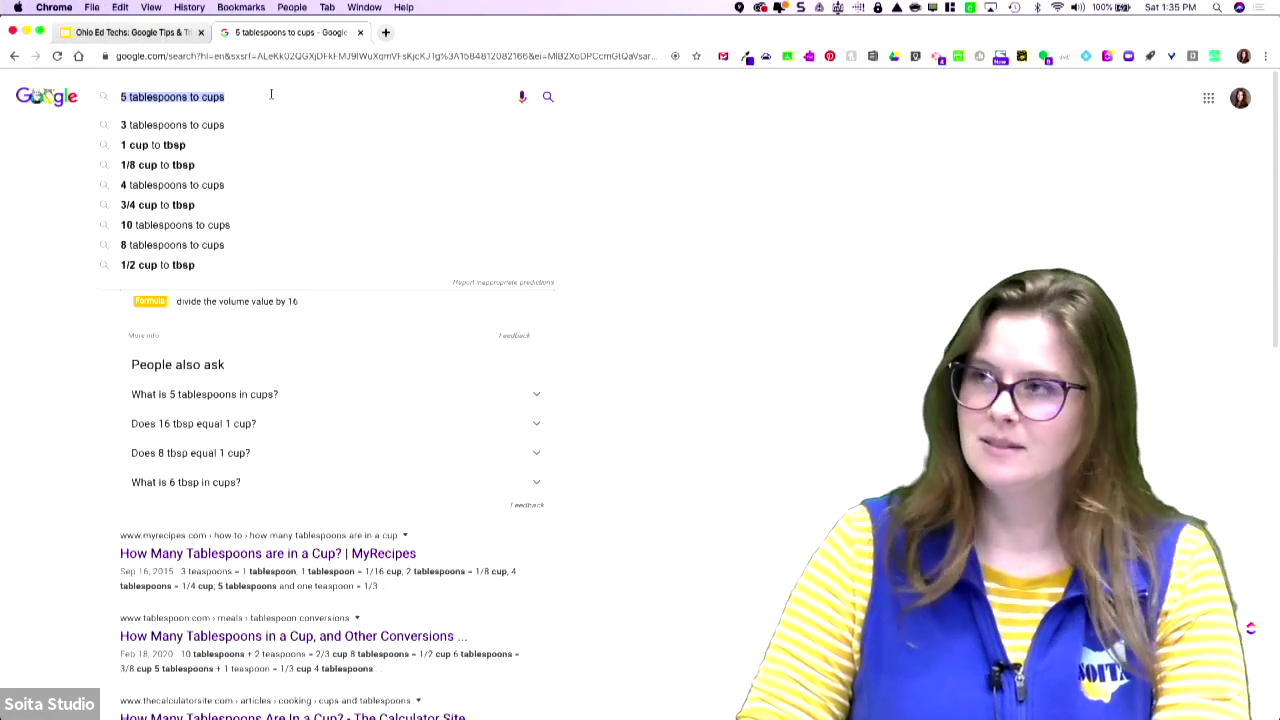
{"action": "type", "text": "earthquakes"}
{"action": "key", "text": "Return"}
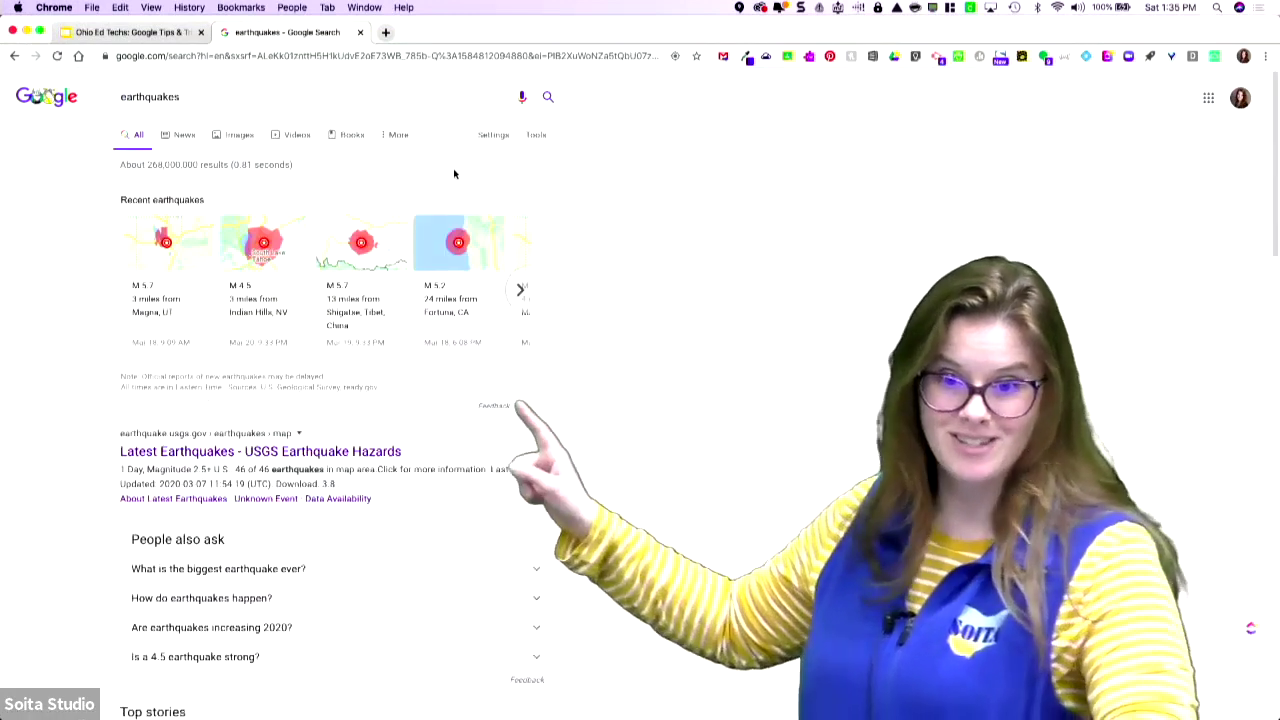
- Search for 'barrel roll', then go back to the Google home page
{"action": "left_click", "coordinate": [186, 96]}
{"action": "key", "text": "super+a"}
{"action": "type", "text": "barrelro"}
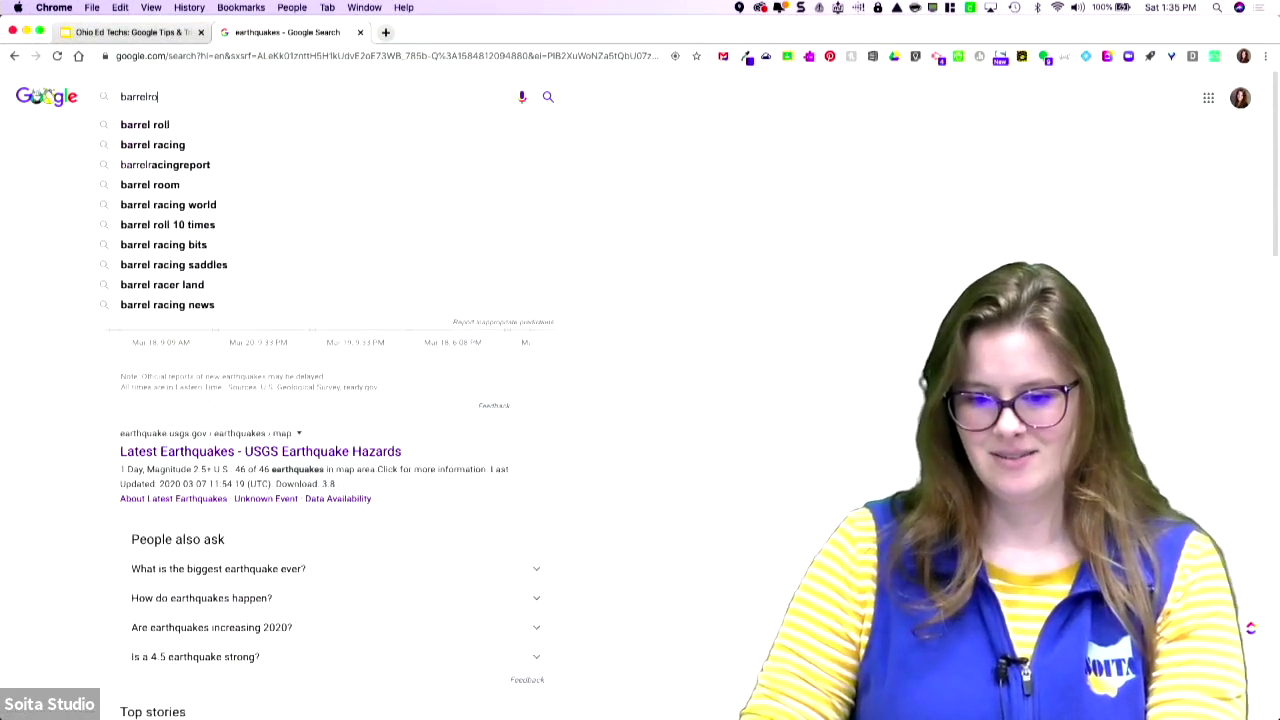
{"action": "key", "text": "Down"}
{"action": "key", "text": "Return"}
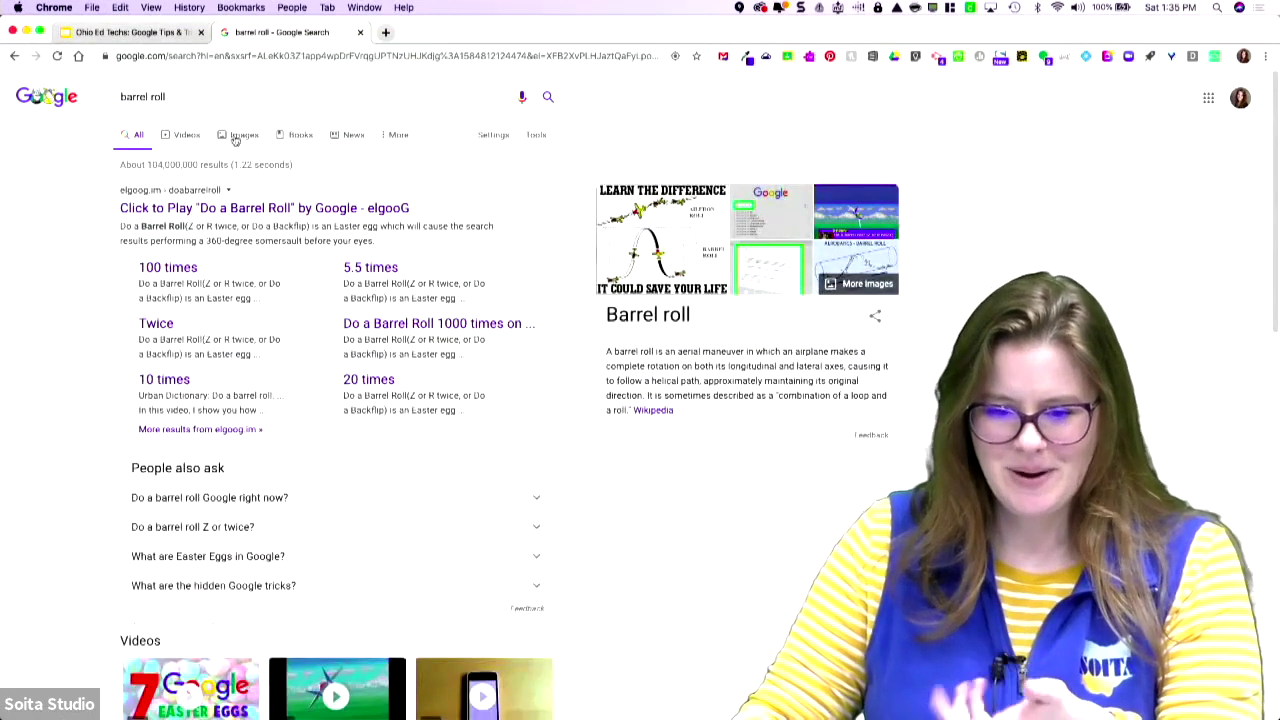
{"action": "left_click", "coordinate": [44, 94]}
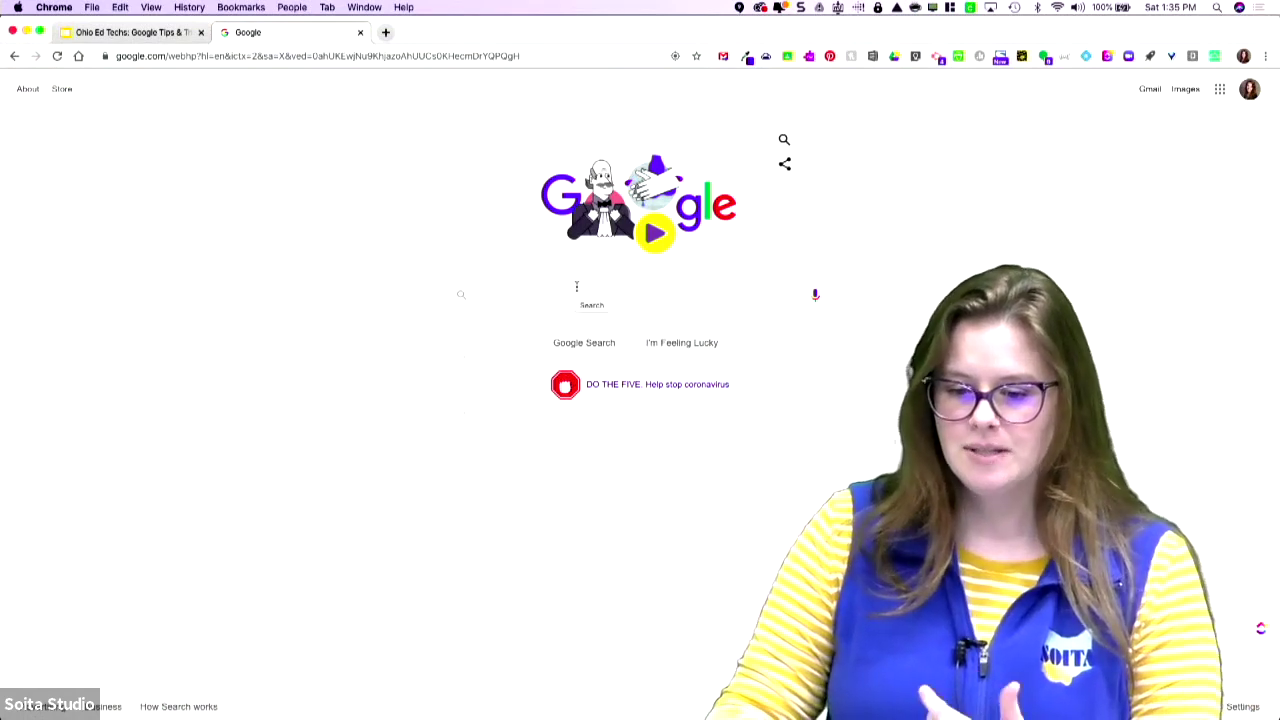
- Rerun the 'abraham lincoln' search from the recent searches list
{"action": "left_click", "coordinate": [576, 287]}
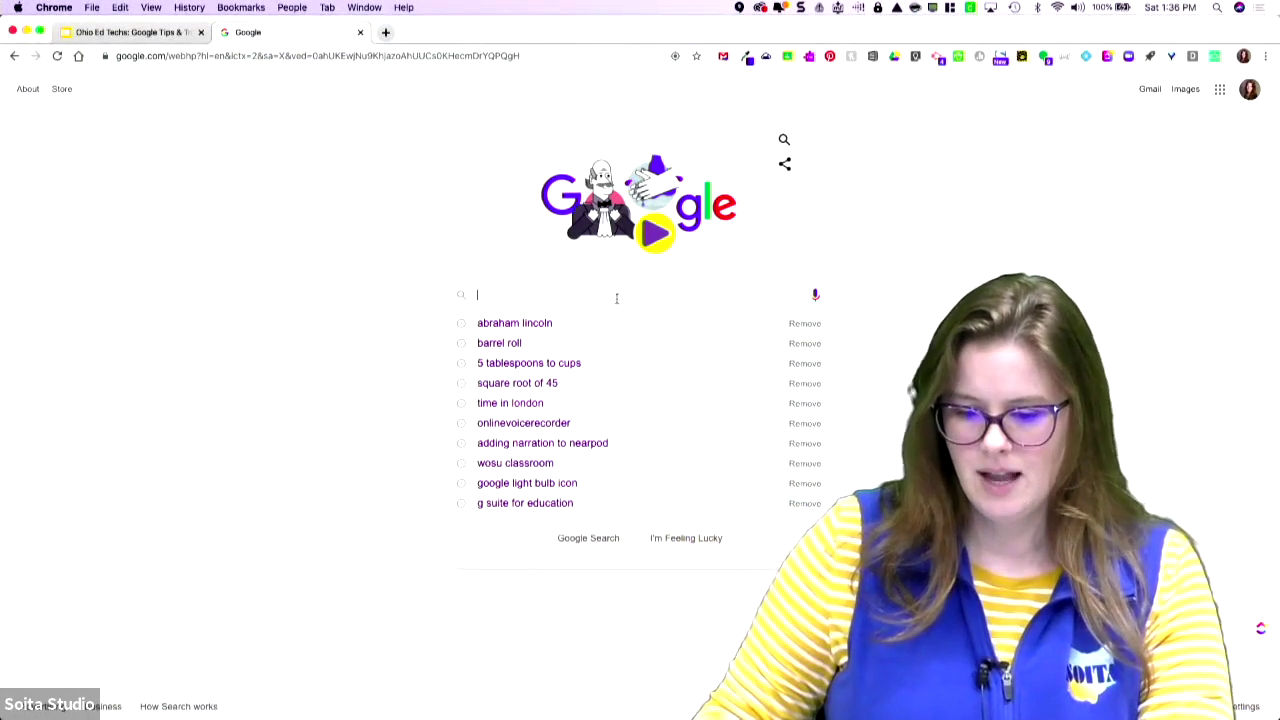
{"action": "left_click", "coordinate": [588, 320]}
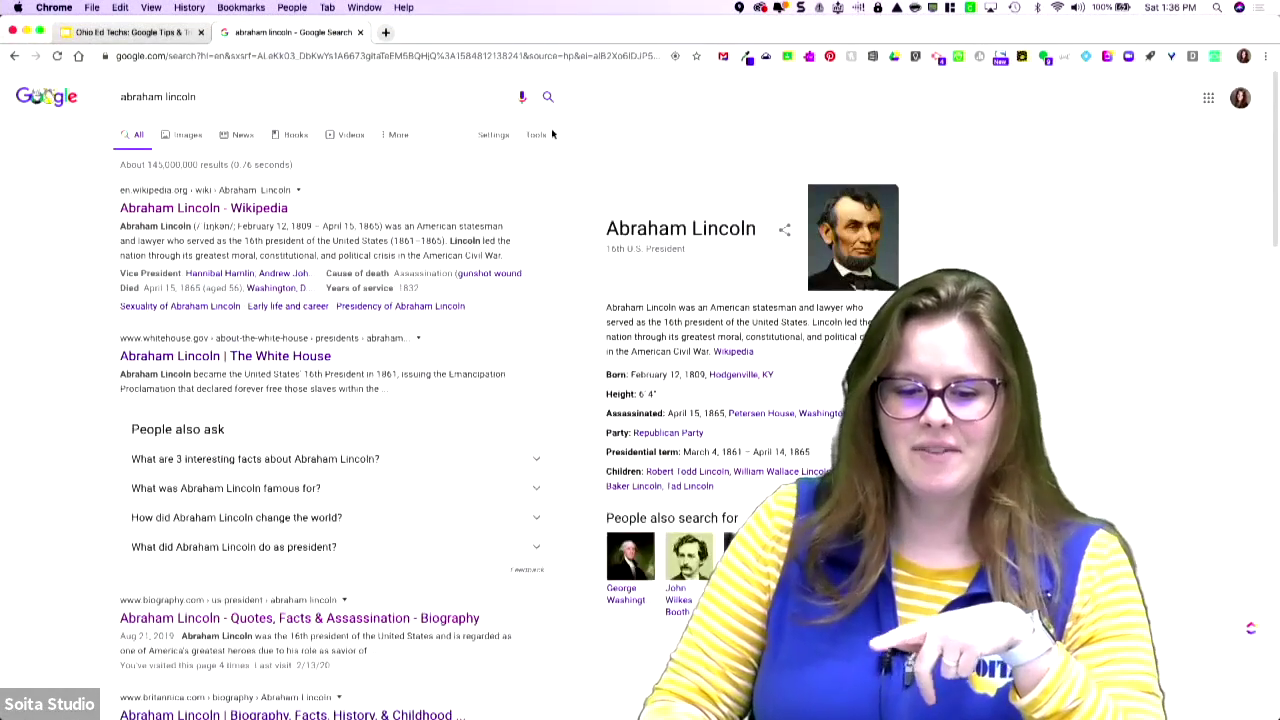
{"action": "left_click", "coordinate": [503, 144]}
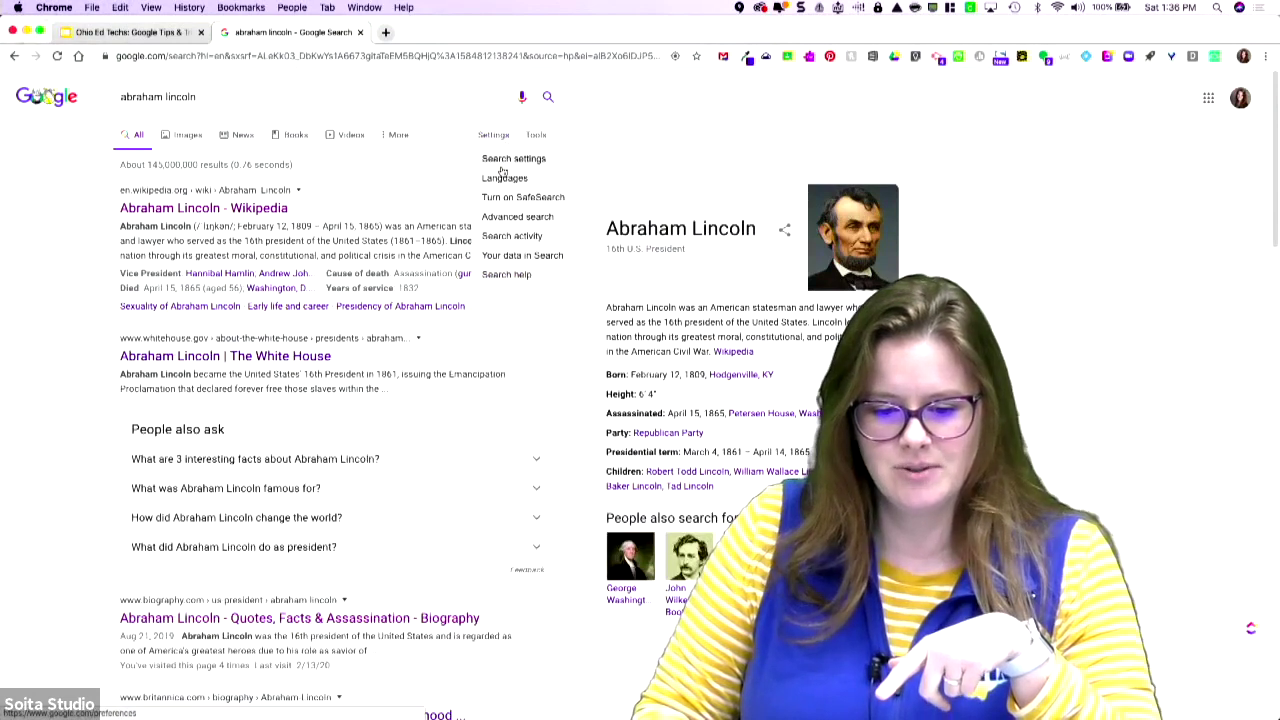
- Run an Advanced Search for abraham lincoln limited to the site biography.com
{"action": "left_click", "coordinate": [516, 217]}
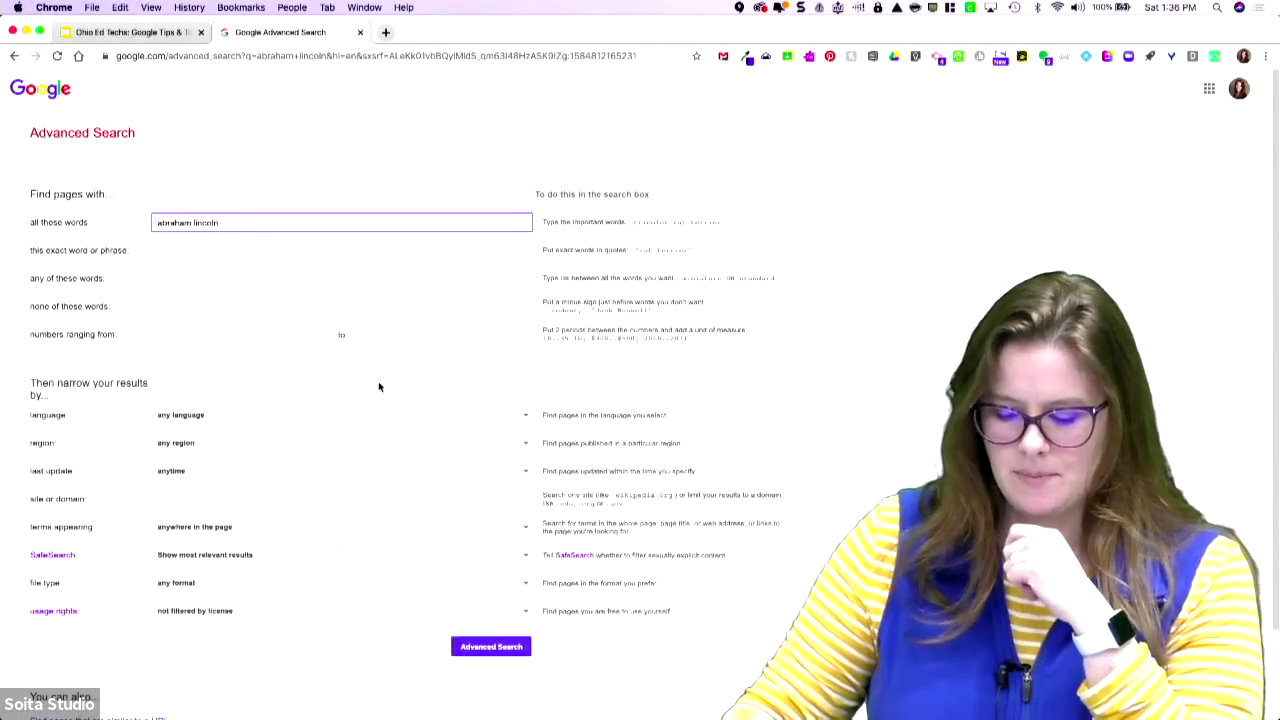
{"action": "key", "text": "super+equal"}
{"action": "key", "text": "super+equal"}
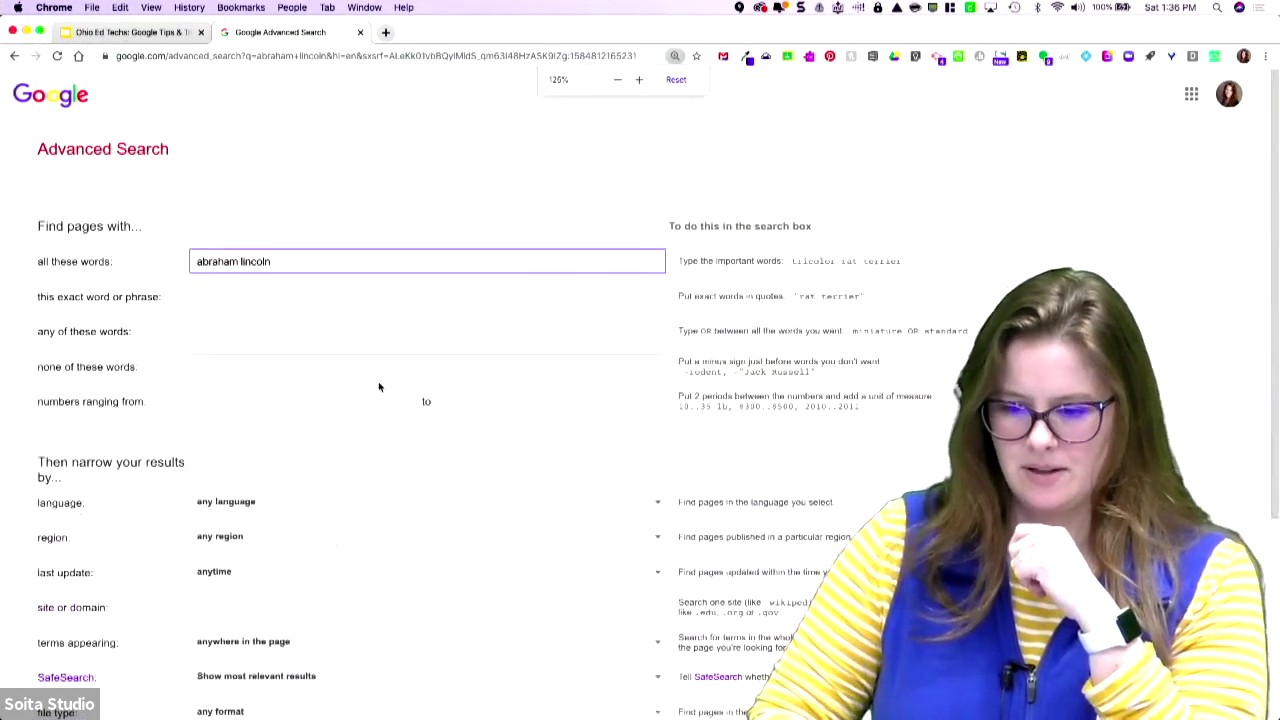
{"action": "scroll", "coordinate": [378, 387], "scroll_direction": "down", "scroll_amount": 5}
{"action": "left_click", "coordinate": [300, 333]}
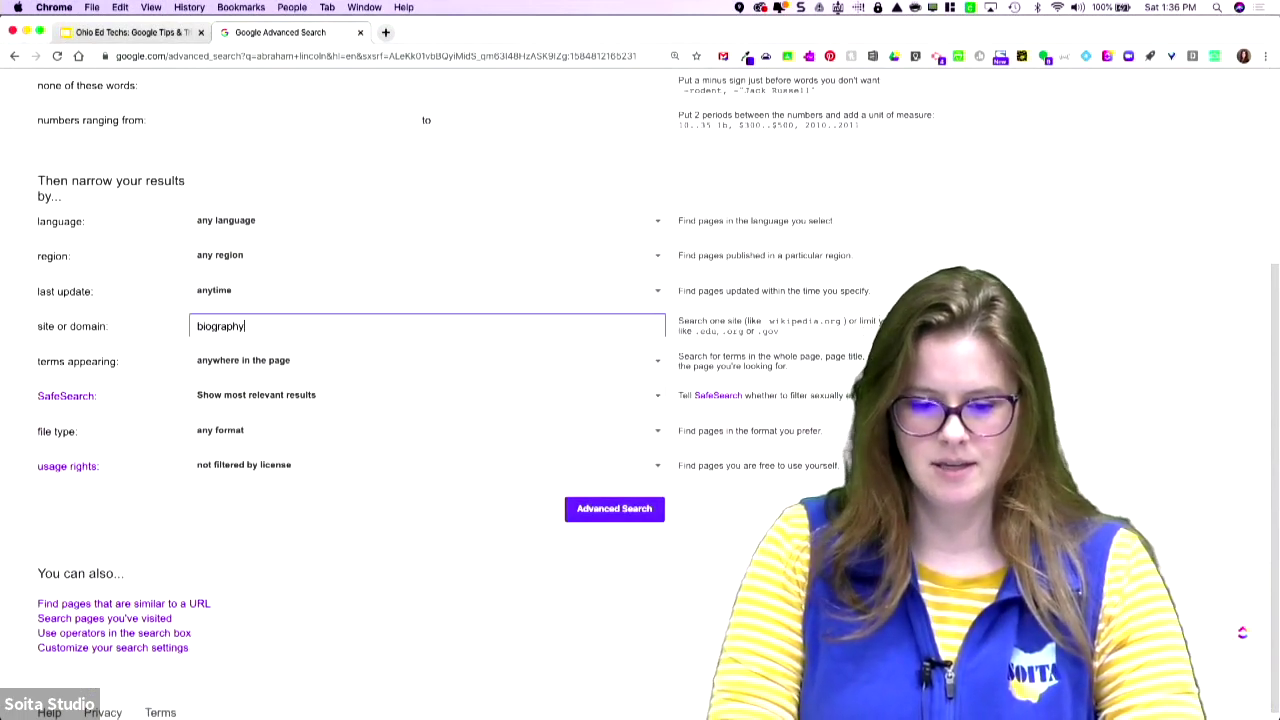
{"action": "left_click", "coordinate": [596, 509]}
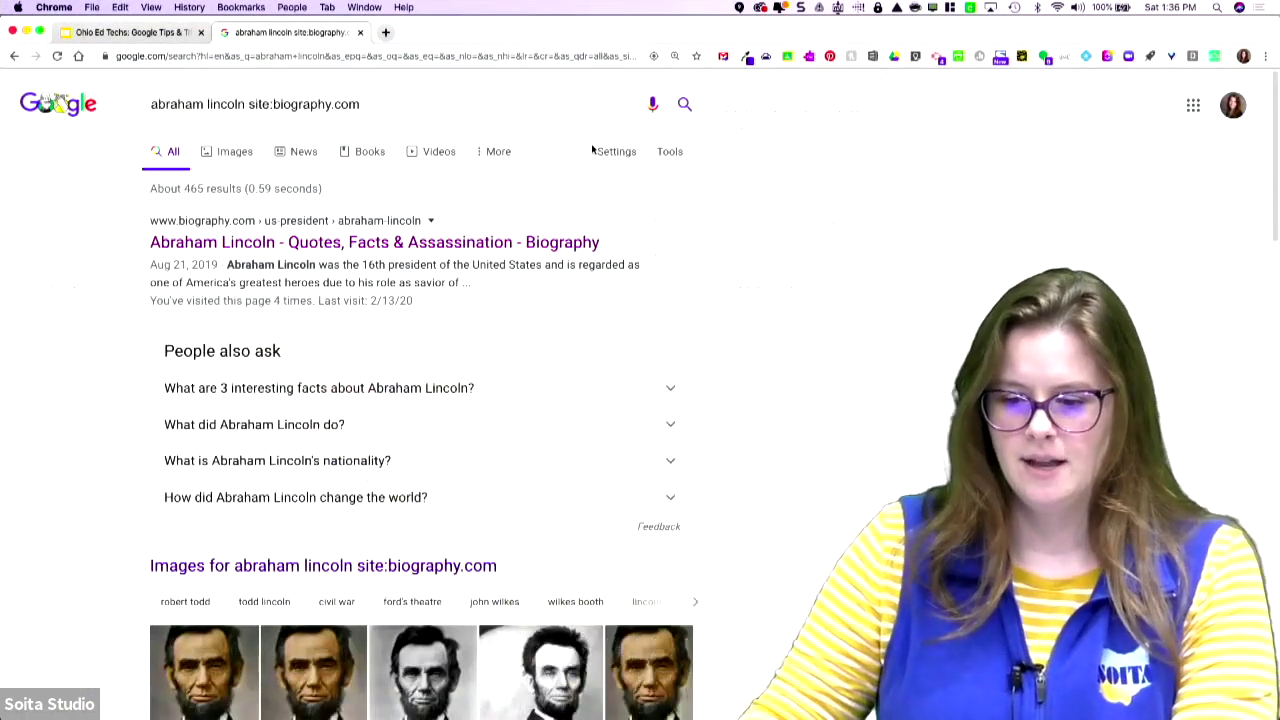
- Rerun the advanced search without the biography.com limit, restricted to PDF files
{"action": "left_click", "coordinate": [665, 151]}
{"action": "left_click", "coordinate": [622, 153]}
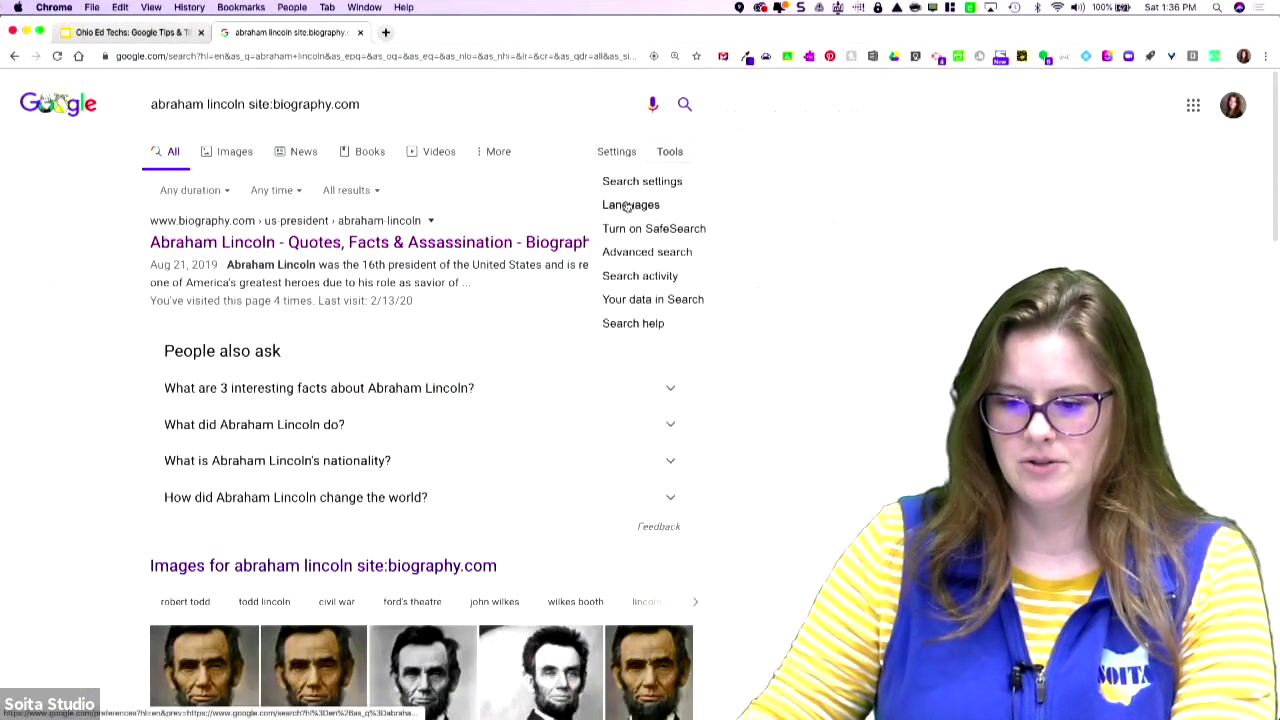
{"action": "left_click", "coordinate": [636, 252]}
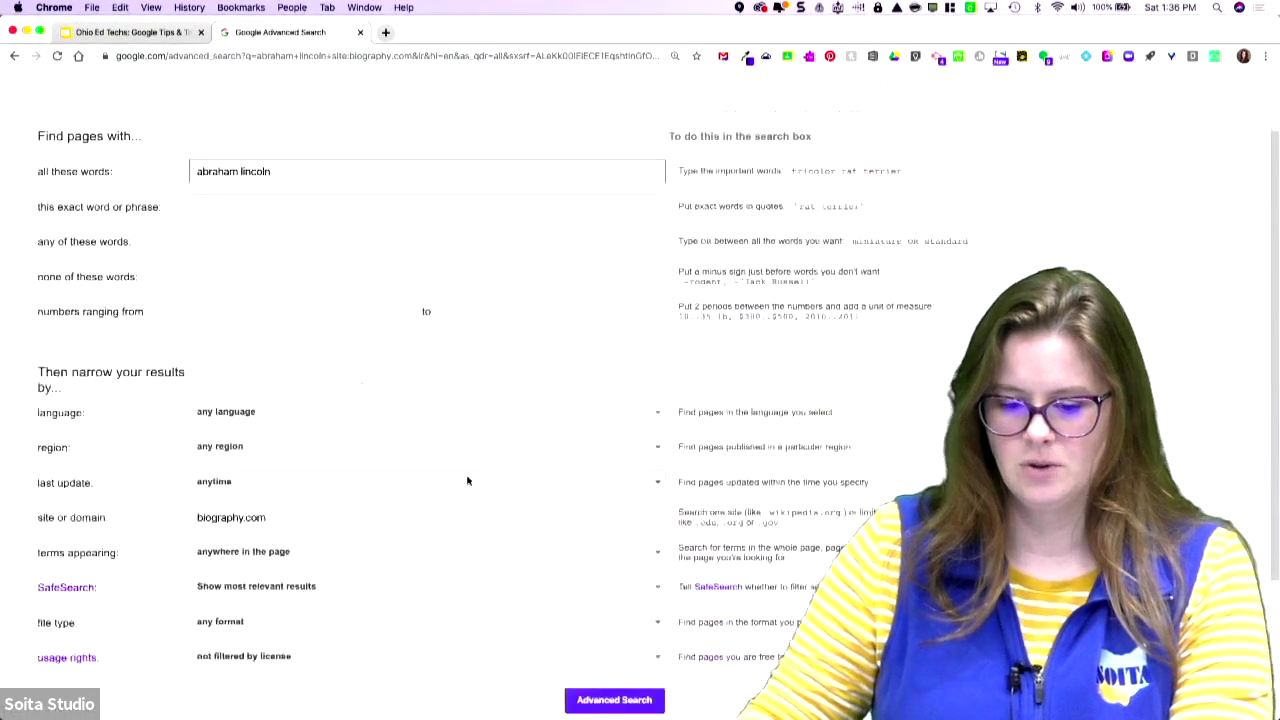
{"action": "left_click_drag", "start_coordinate": [404, 515], "coordinate": [170, 519]}
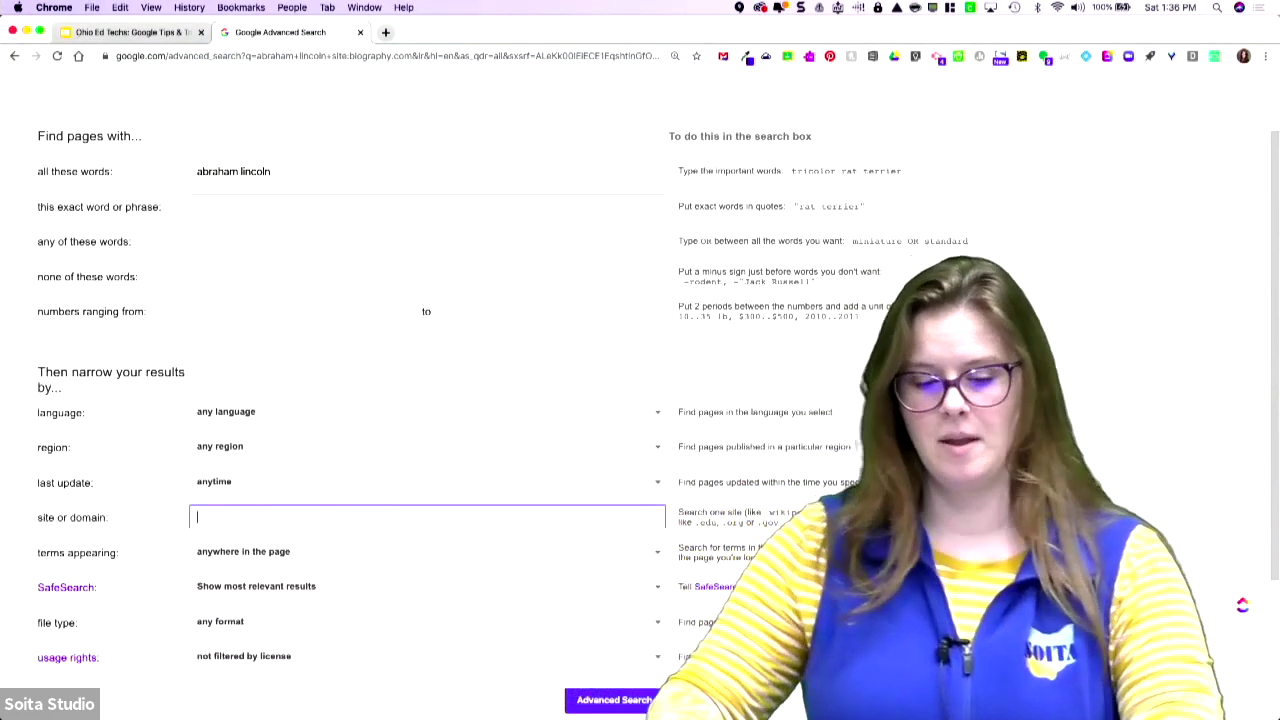
{"action": "left_click", "coordinate": [253, 624]}
{"action": "left_click", "coordinate": [299, 463]}
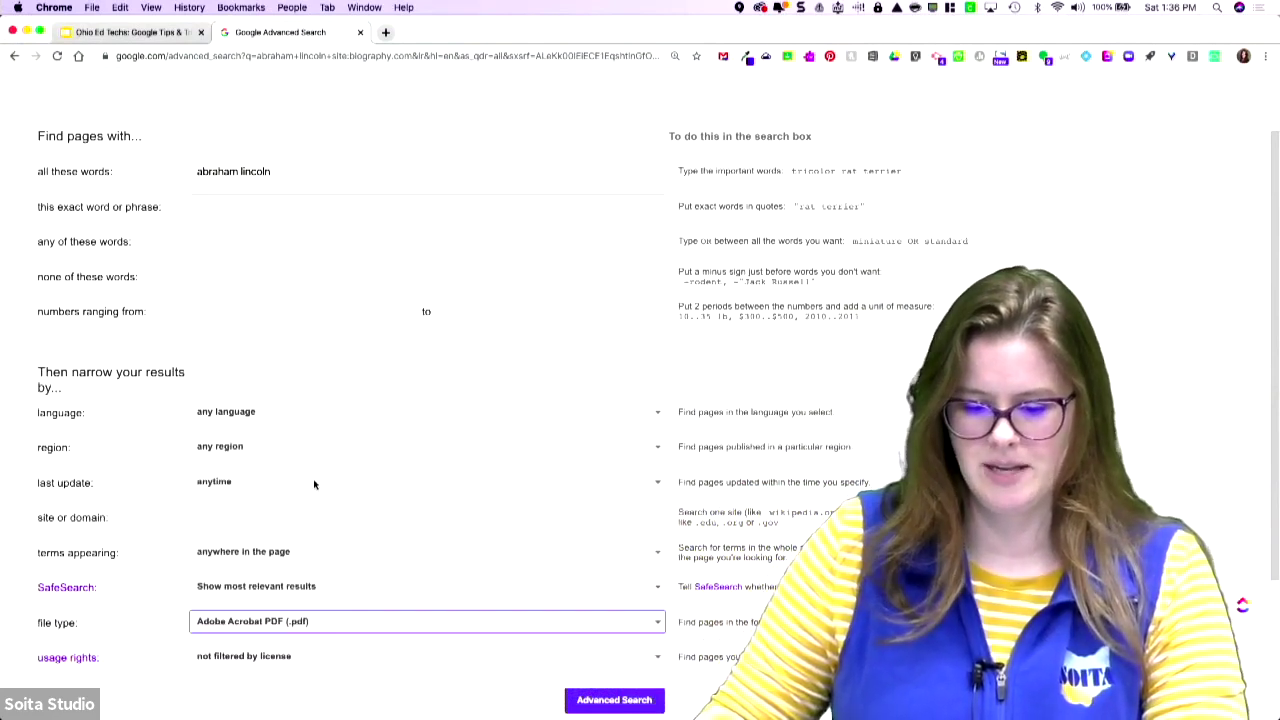
{"action": "scroll", "coordinate": [583, 680], "scroll_direction": "down", "scroll_amount": 3}
{"action": "left_click", "coordinate": [633, 605]}
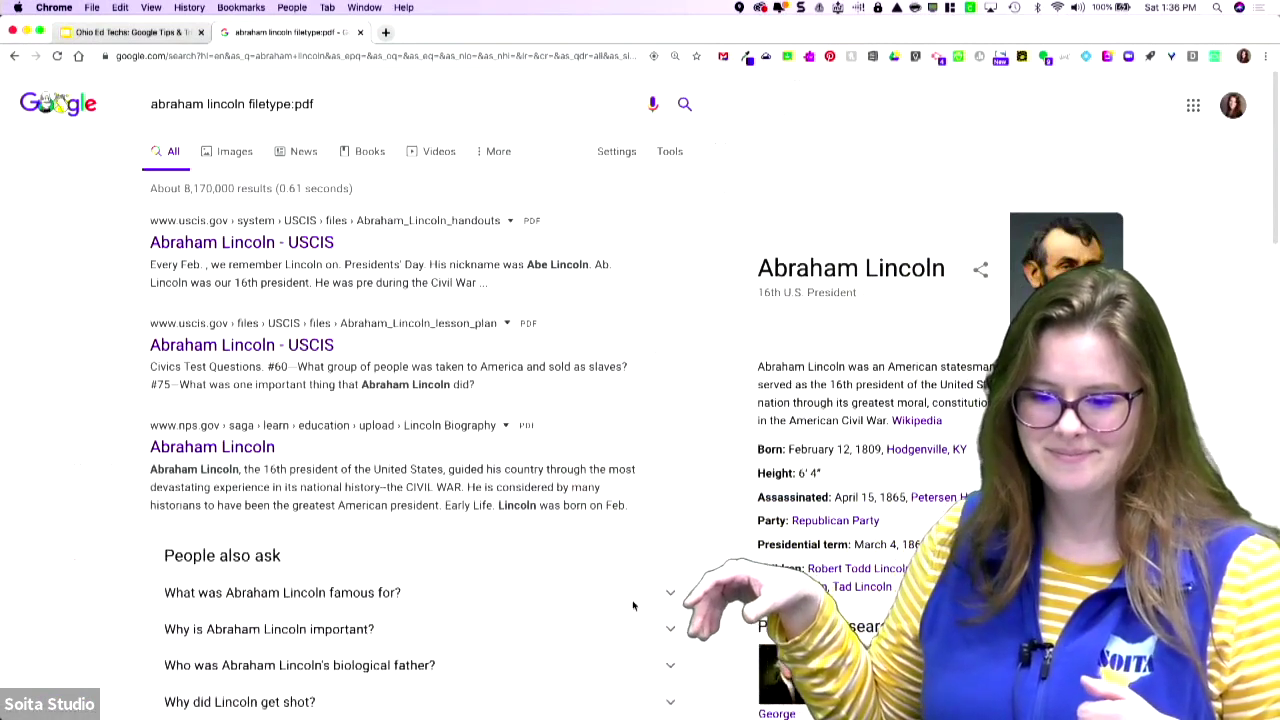
- Open the nps.gov Abraham Lincoln PDF, skim it, and close its tab
{"action": "left_click", "coordinate": [236, 451]}
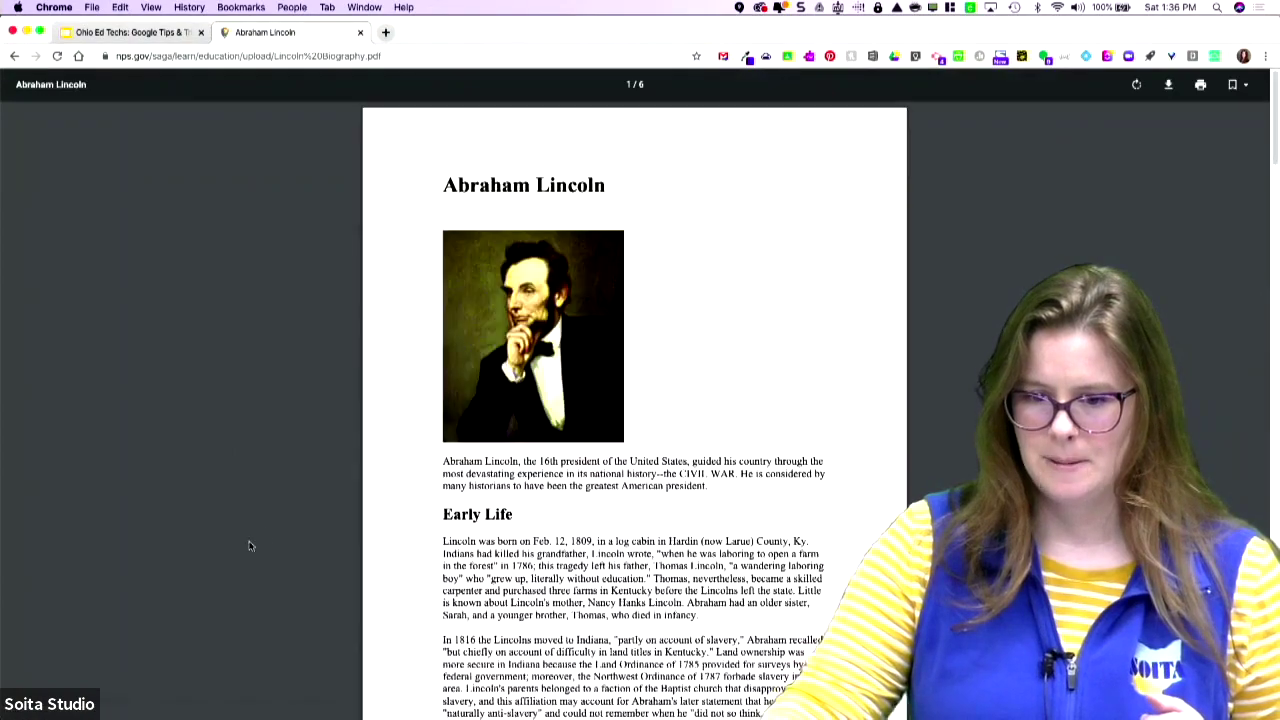
{"action": "scroll", "coordinate": [615, 505], "scroll_direction": "down", "scroll_amount": 20}
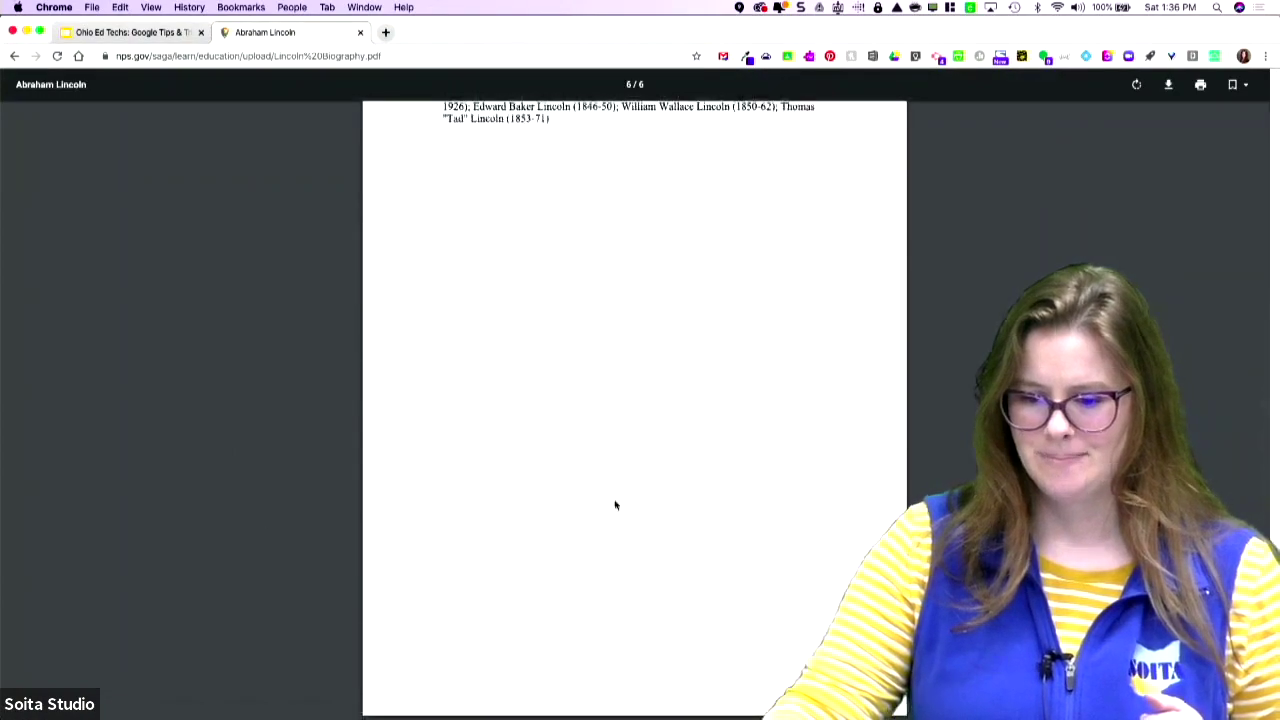
{"action": "scroll", "coordinate": [615, 505], "scroll_direction": "up", "scroll_amount": 20}
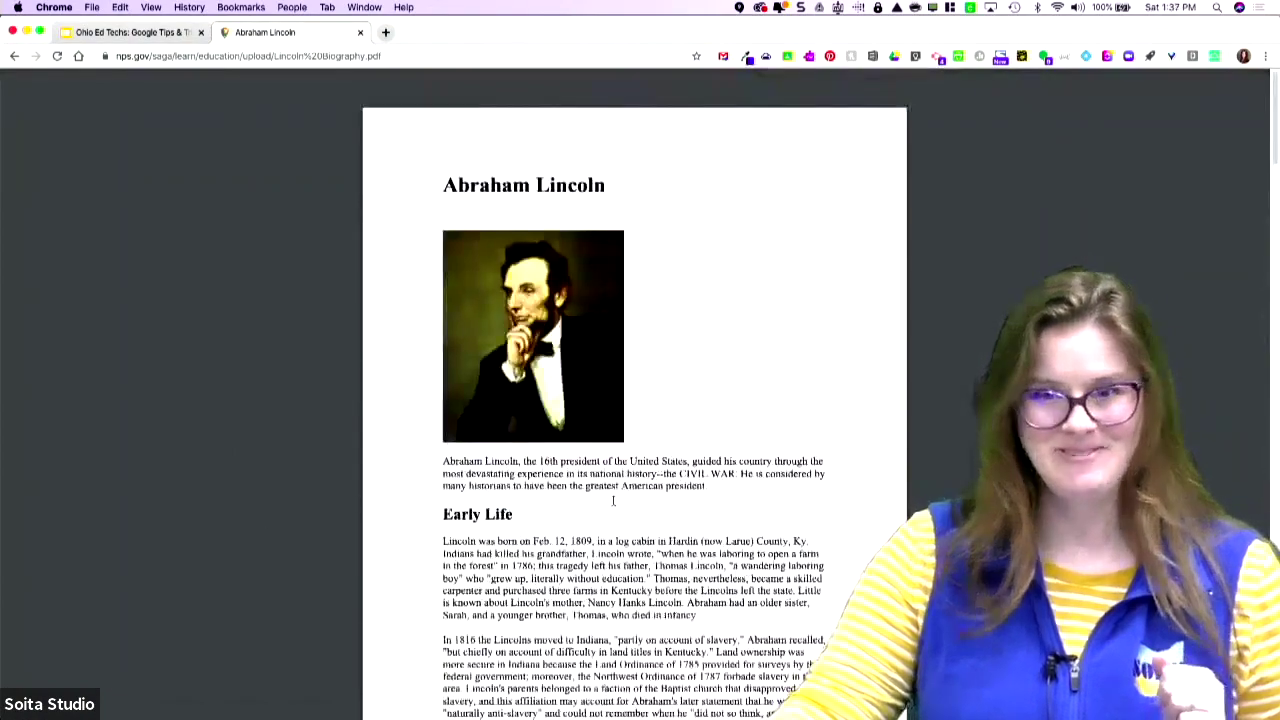
{"action": "left_click", "coordinate": [361, 33]}
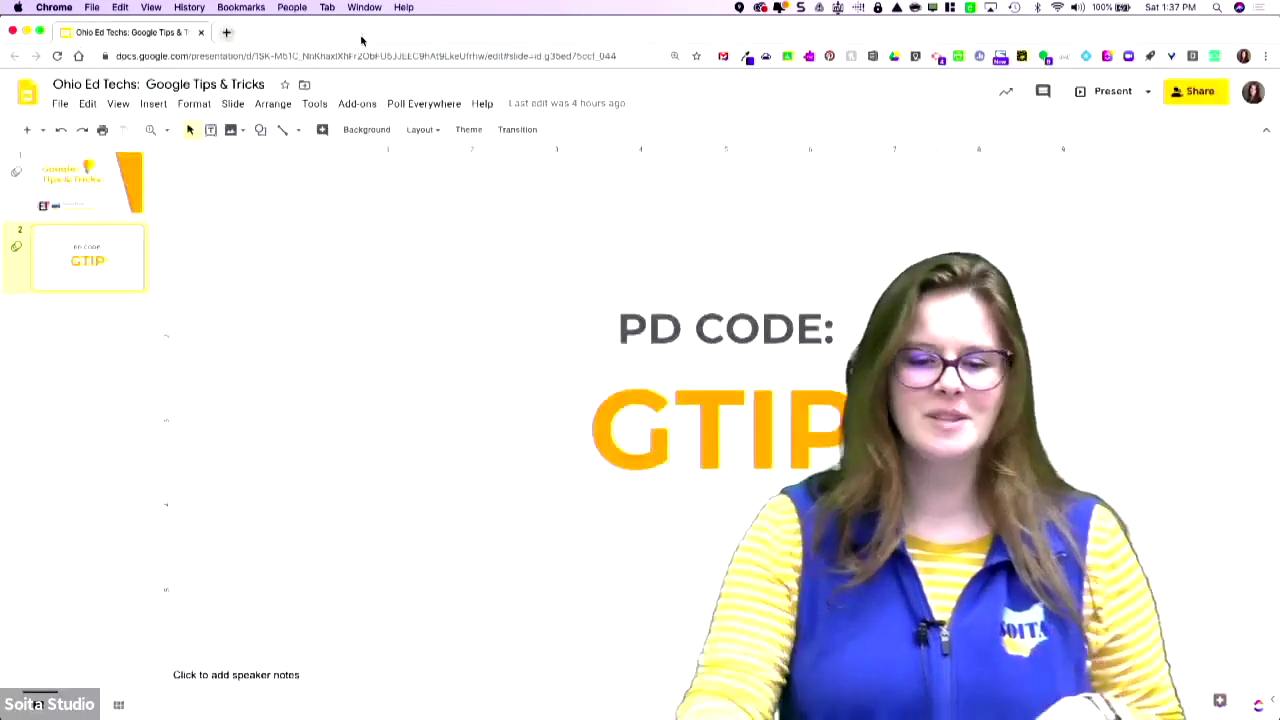
- Load drive.google.com in a new tab and create a new blank Google Doc
{"action": "left_click", "coordinate": [226, 33]}
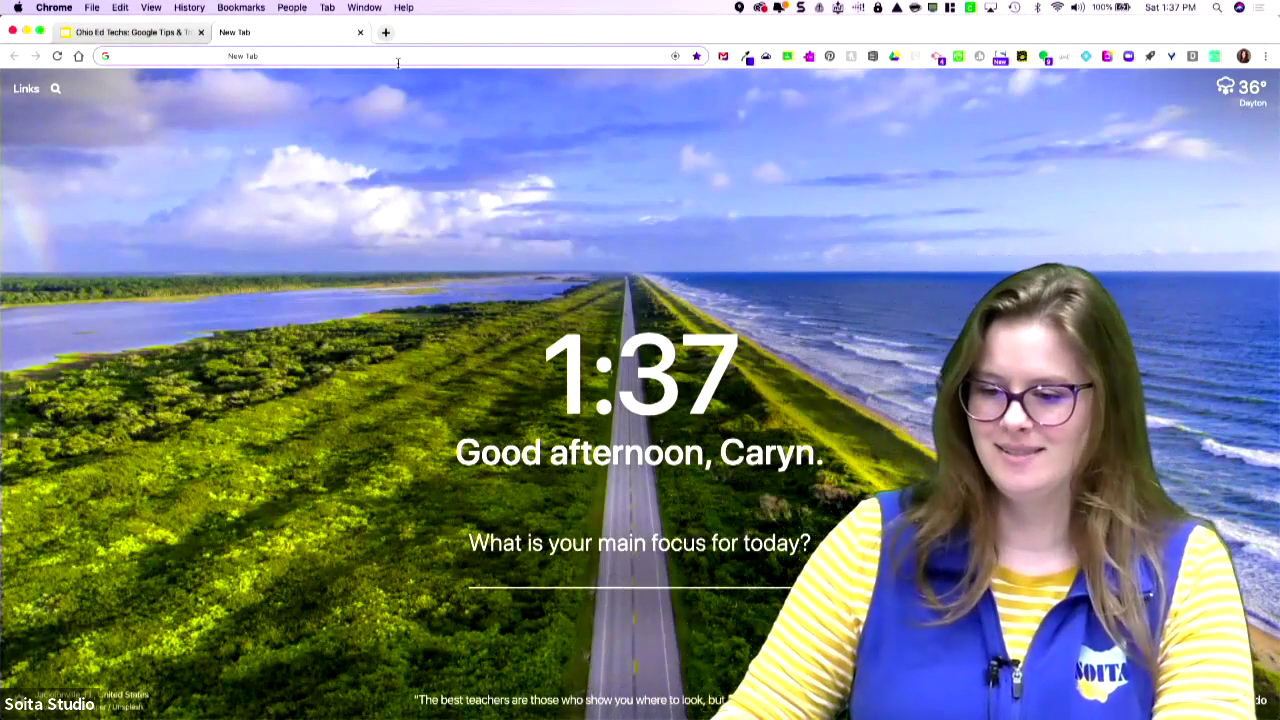
{"action": "type", "text": "drive.google.com"}
{"action": "key", "text": "Return"}
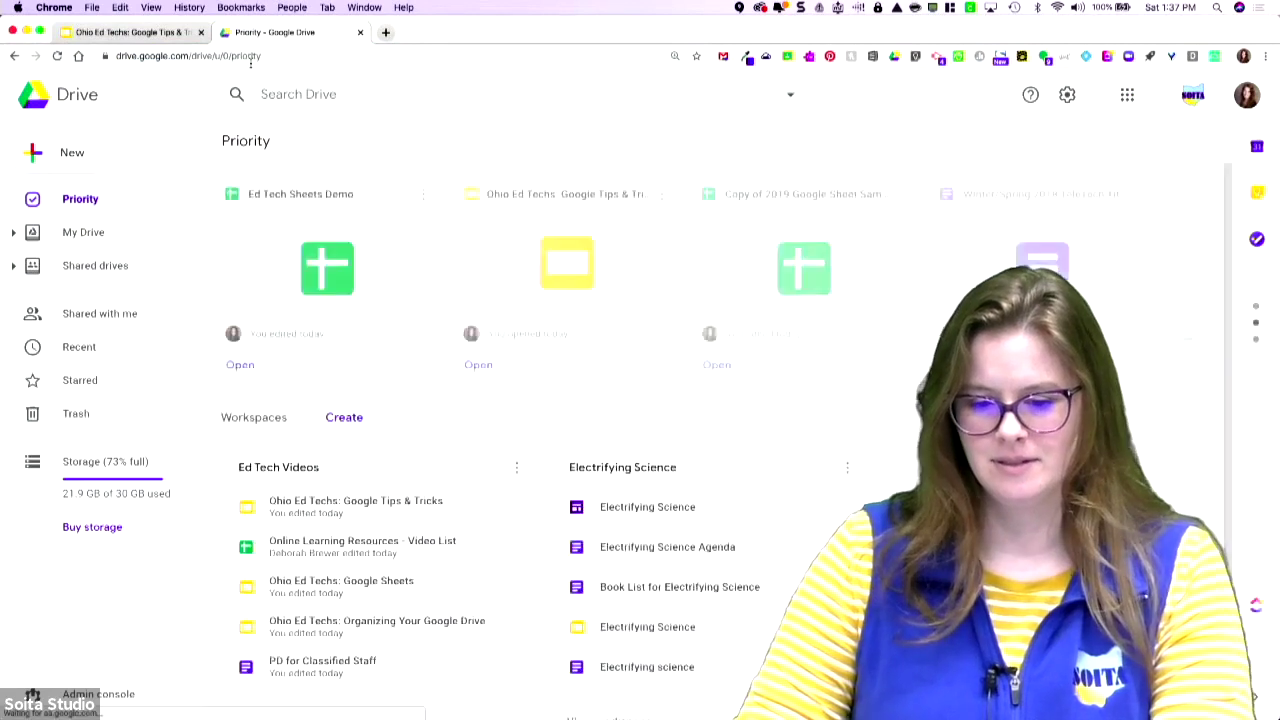
{"action": "left_click", "coordinate": [58, 162]}
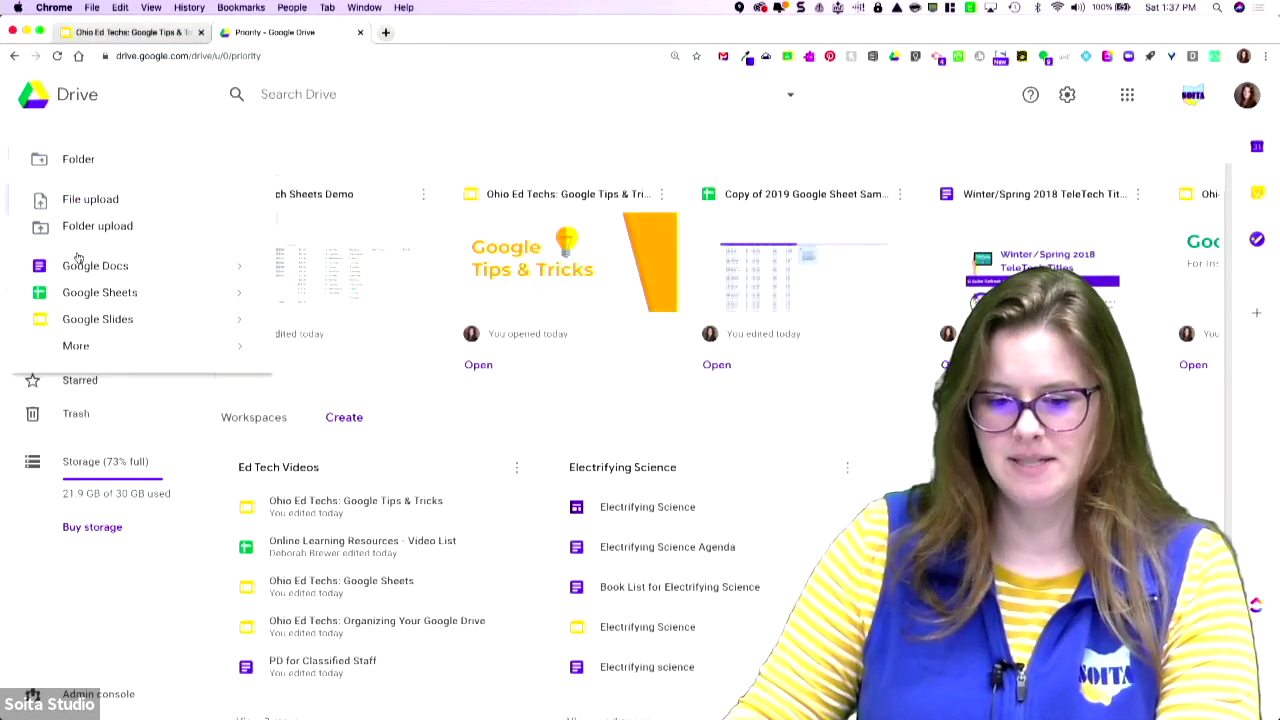
{"action": "left_click", "coordinate": [96, 272]}
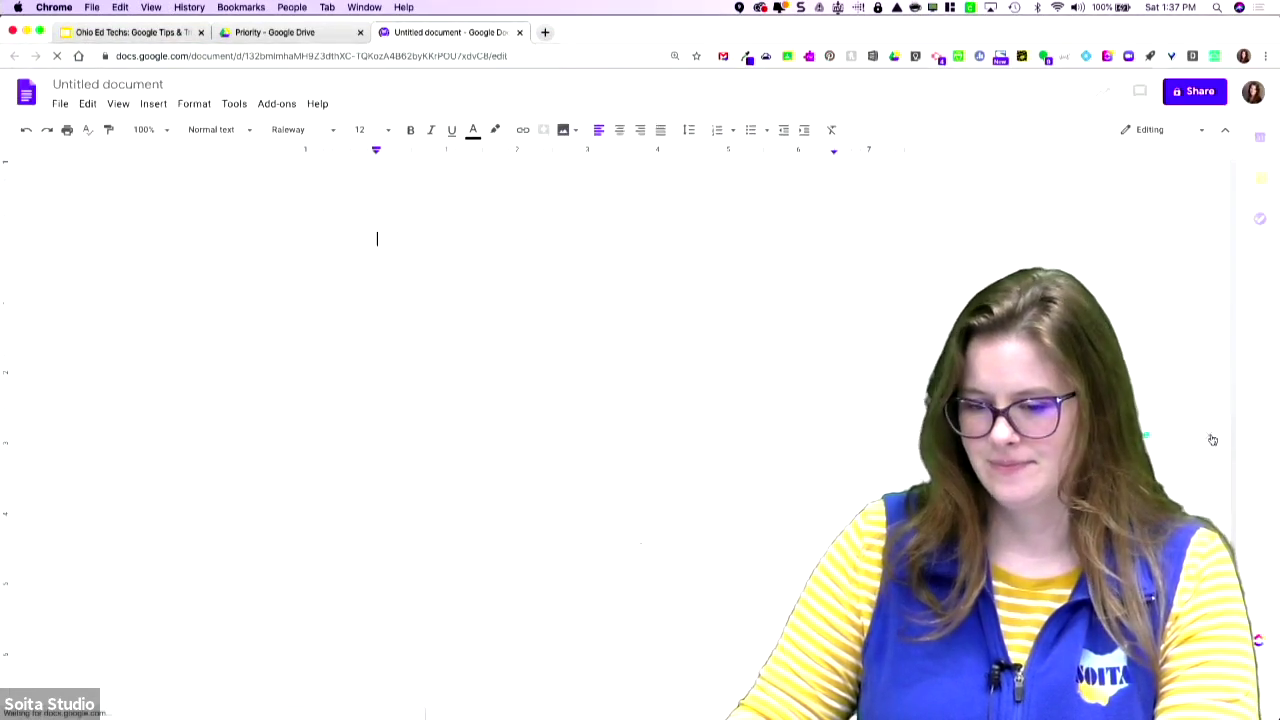
- Back in Drive, open the Book List for Electrifying Science document from Priority
{"action": "left_click", "coordinate": [286, 34]}
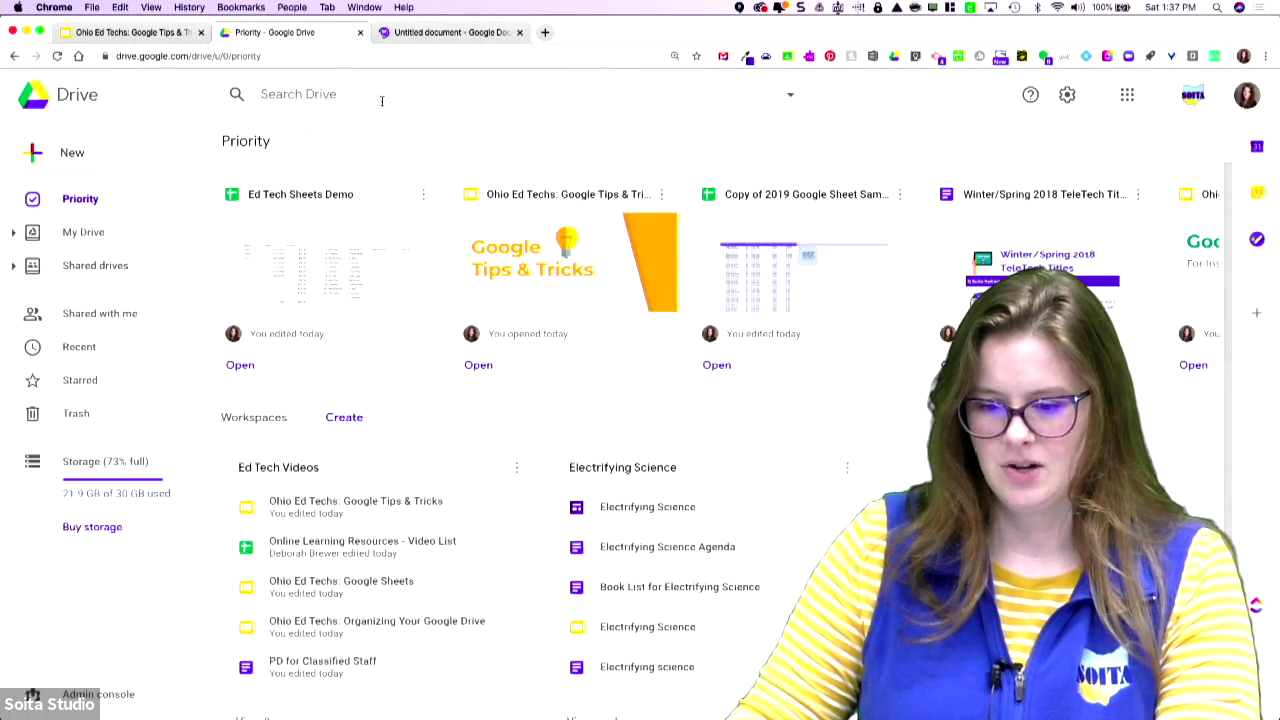
{"action": "scroll", "coordinate": [567, 333], "scroll_direction": "right", "scroll_amount": 10}
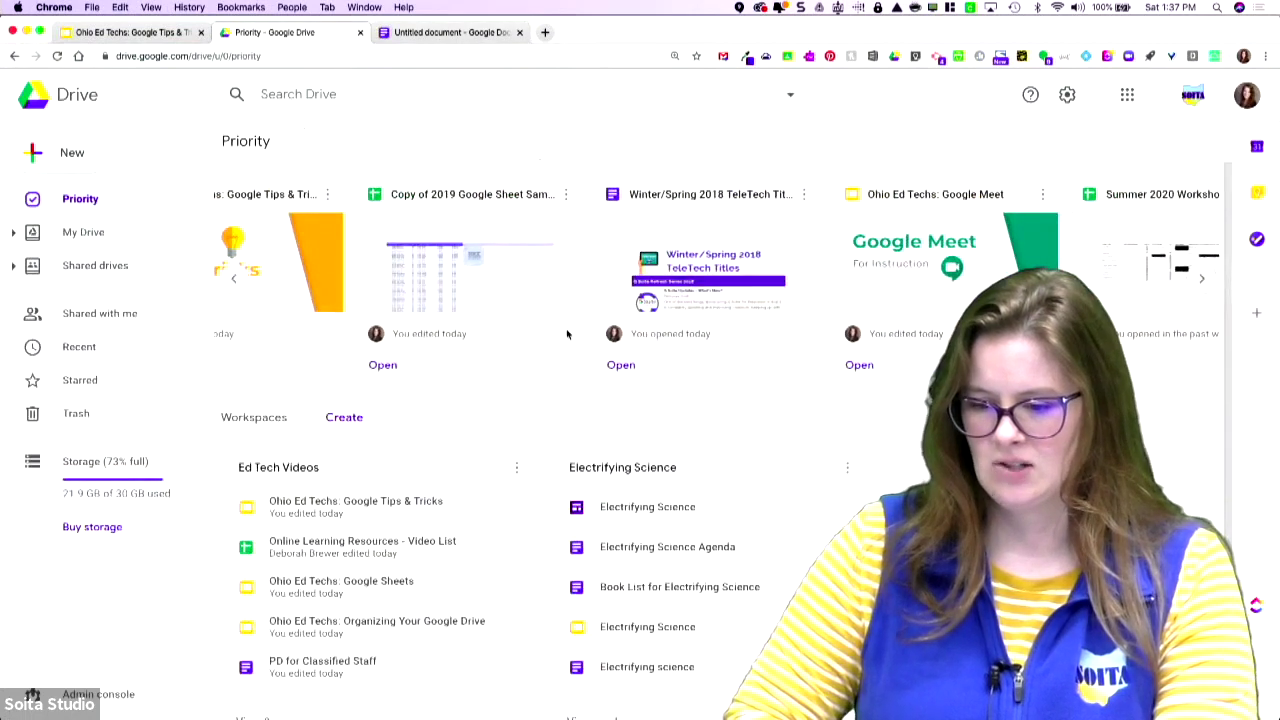
{"action": "scroll", "coordinate": [567, 333], "scroll_direction": "right", "scroll_amount": 5}
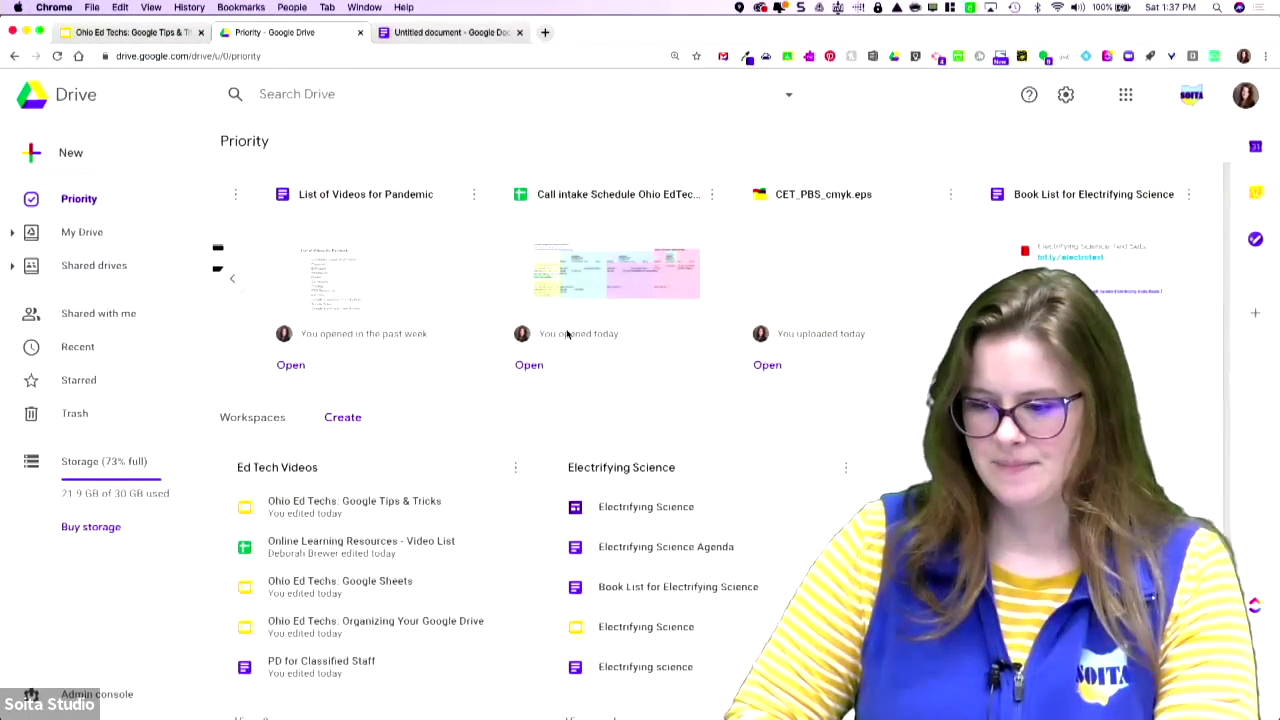
{"action": "left_click", "coordinate": [1113, 251]}
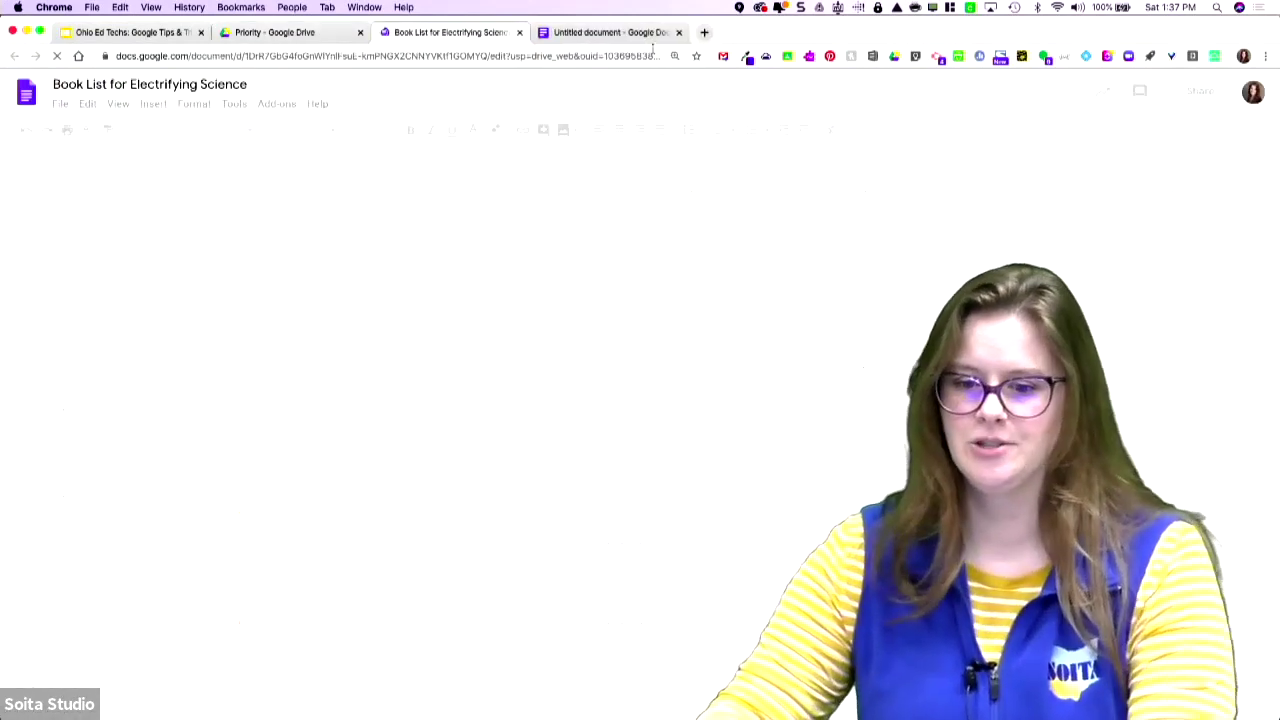
- In the Book List tab, open File > Version history > See version history
{"action": "left_click", "coordinate": [630, 33]}
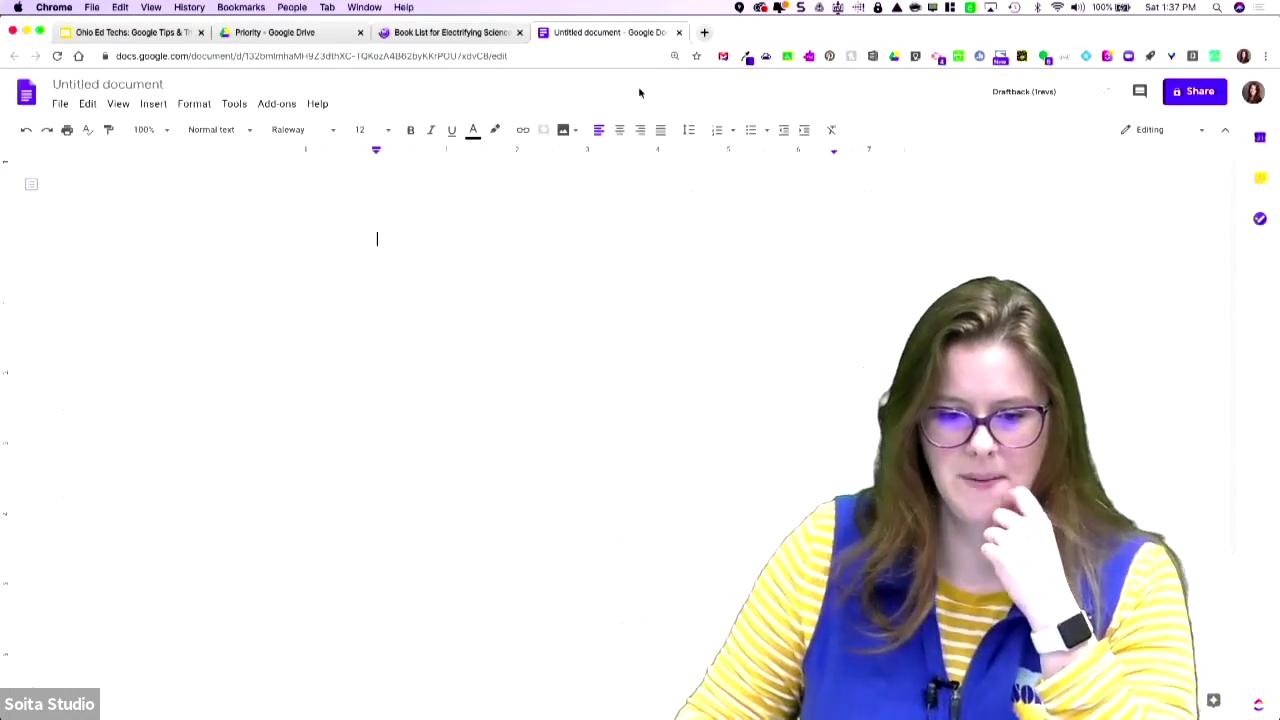
{"action": "left_click", "coordinate": [450, 33]}
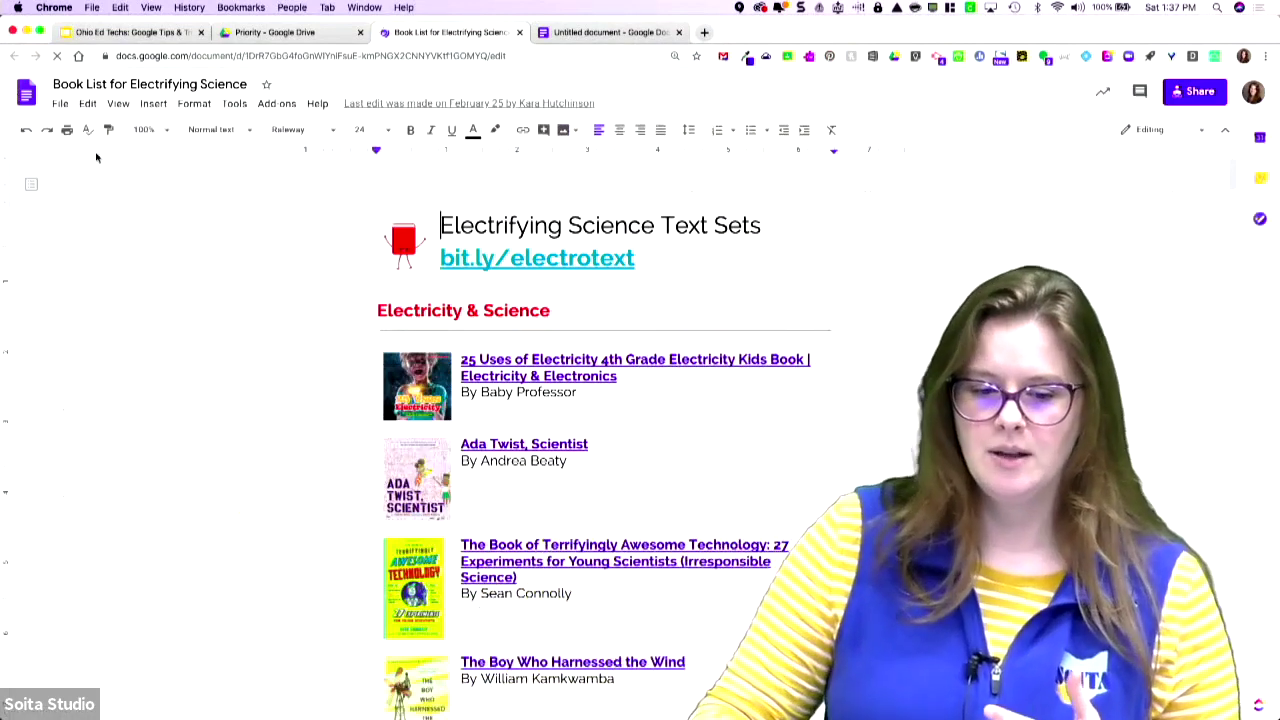
{"action": "left_click", "coordinate": [62, 104]}
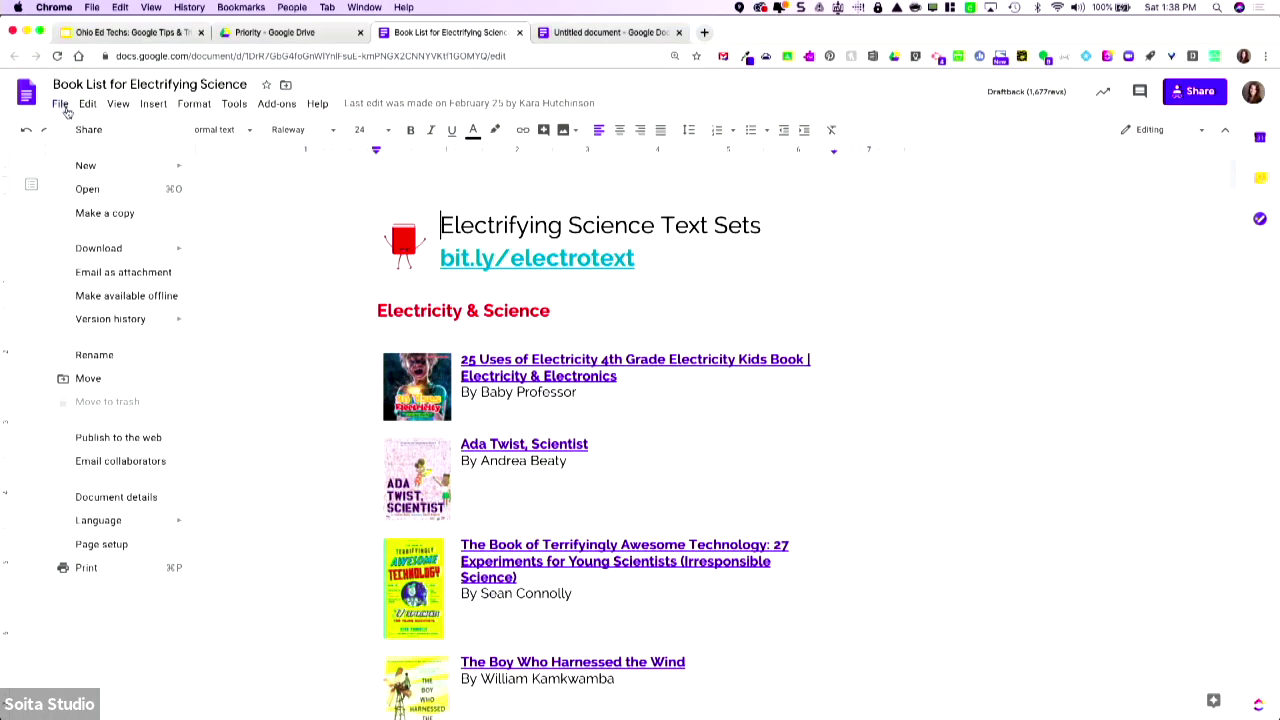
{"action": "mouse_move", "coordinate": [127, 323]}
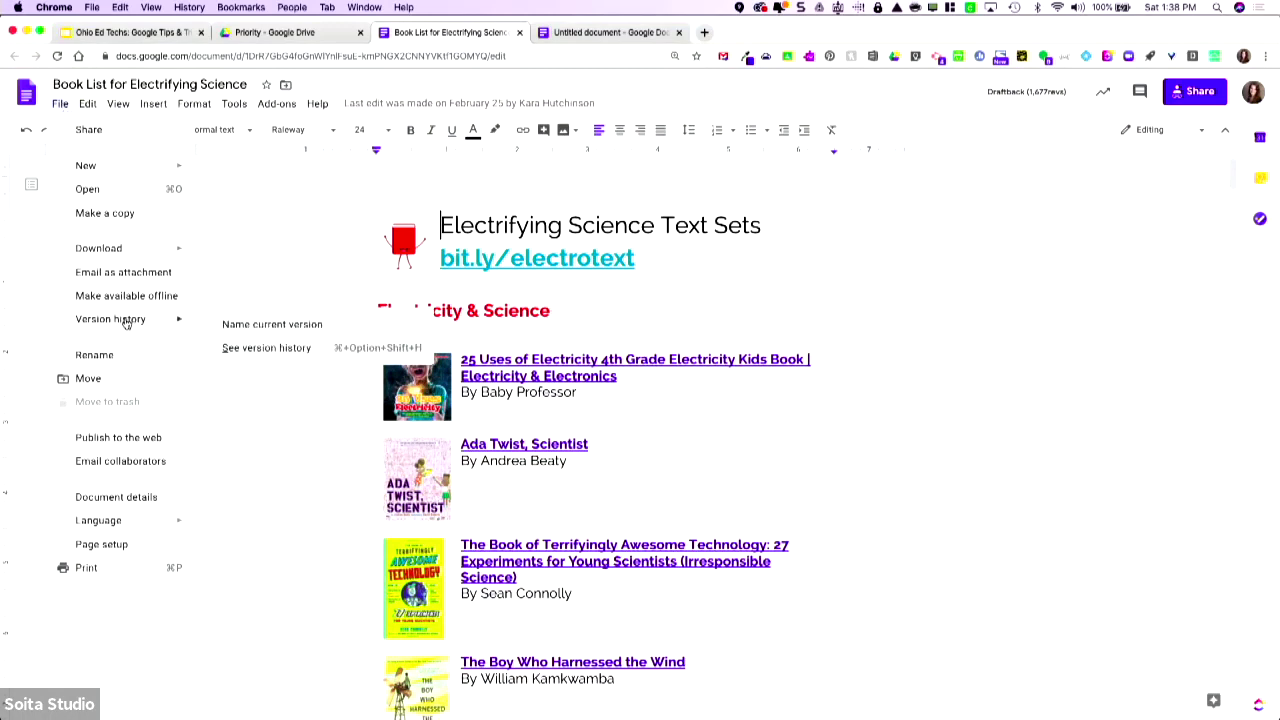
{"action": "left_click", "coordinate": [265, 348]}
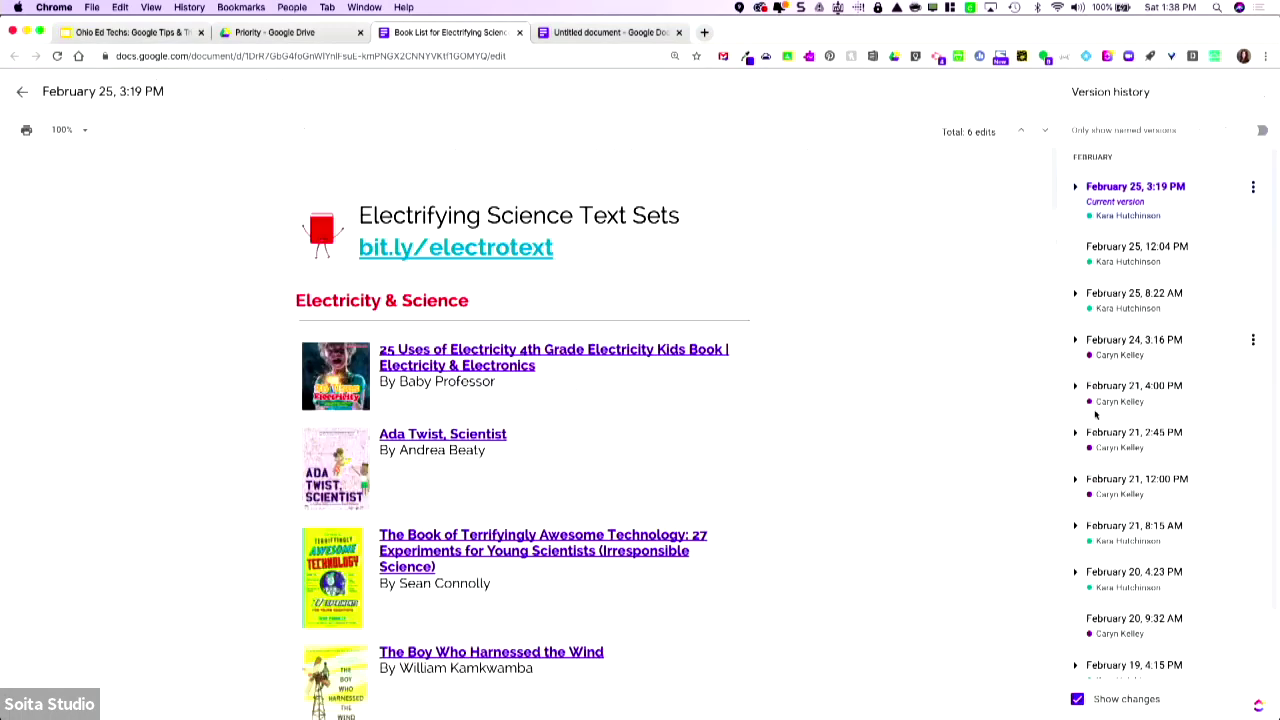
- Preview the February 20 9:32 AM, February 19 4:15 PM and 1:37 PM versions
{"action": "scroll", "coordinate": [1095, 414], "scroll_direction": "down", "scroll_amount": 5}
{"action": "scroll", "coordinate": [1127, 510], "scroll_direction": "down", "scroll_amount": 2}
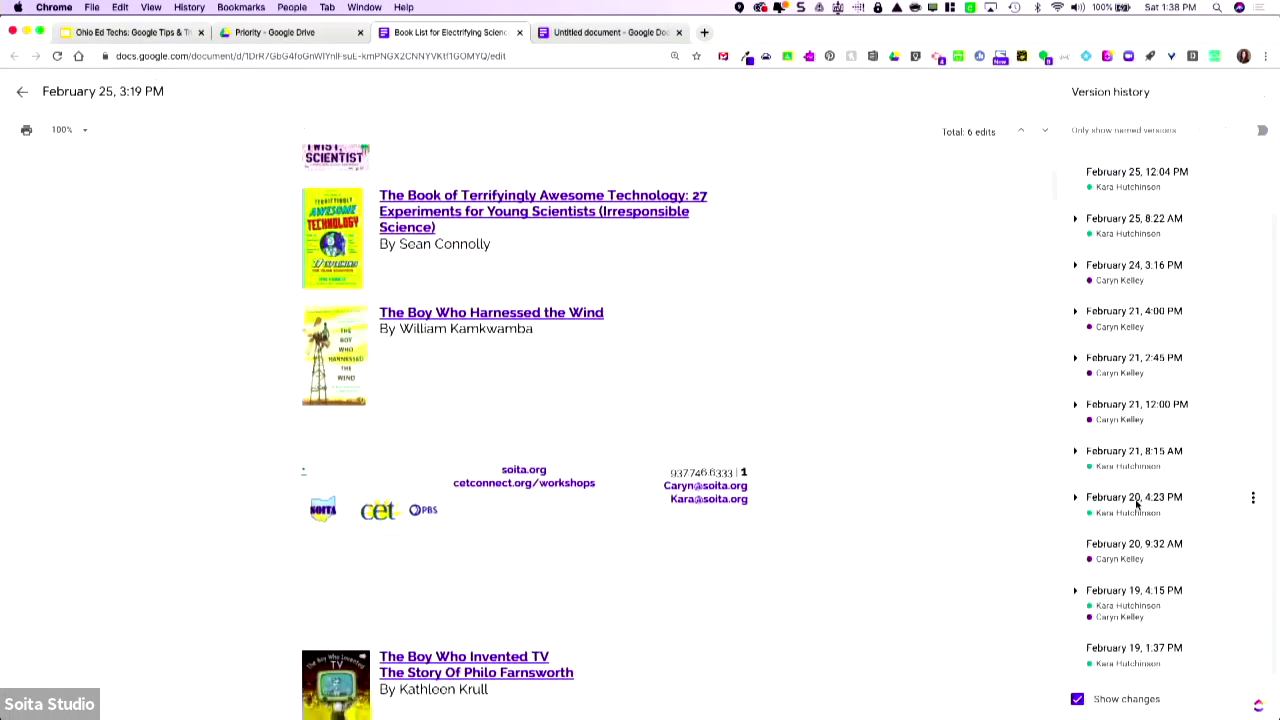
{"action": "left_click", "coordinate": [1116, 555]}
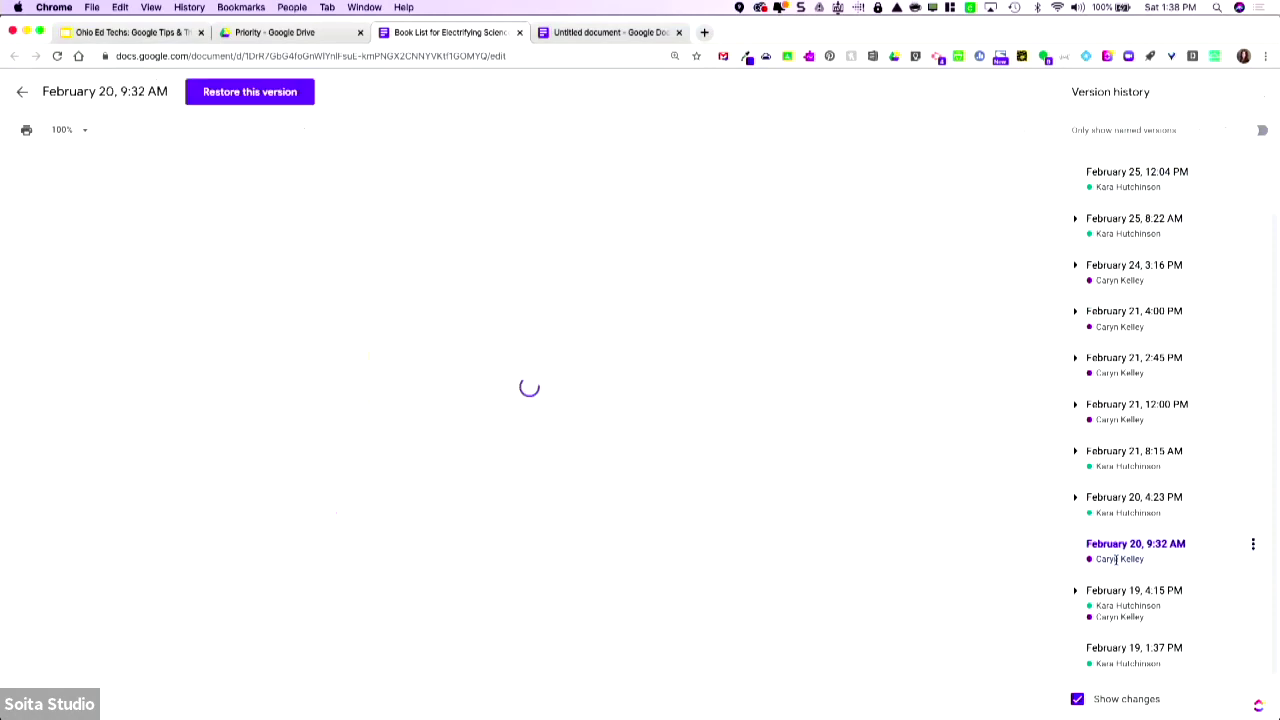
{"action": "scroll", "coordinate": [654, 411], "scroll_direction": "down", "scroll_amount": 8}
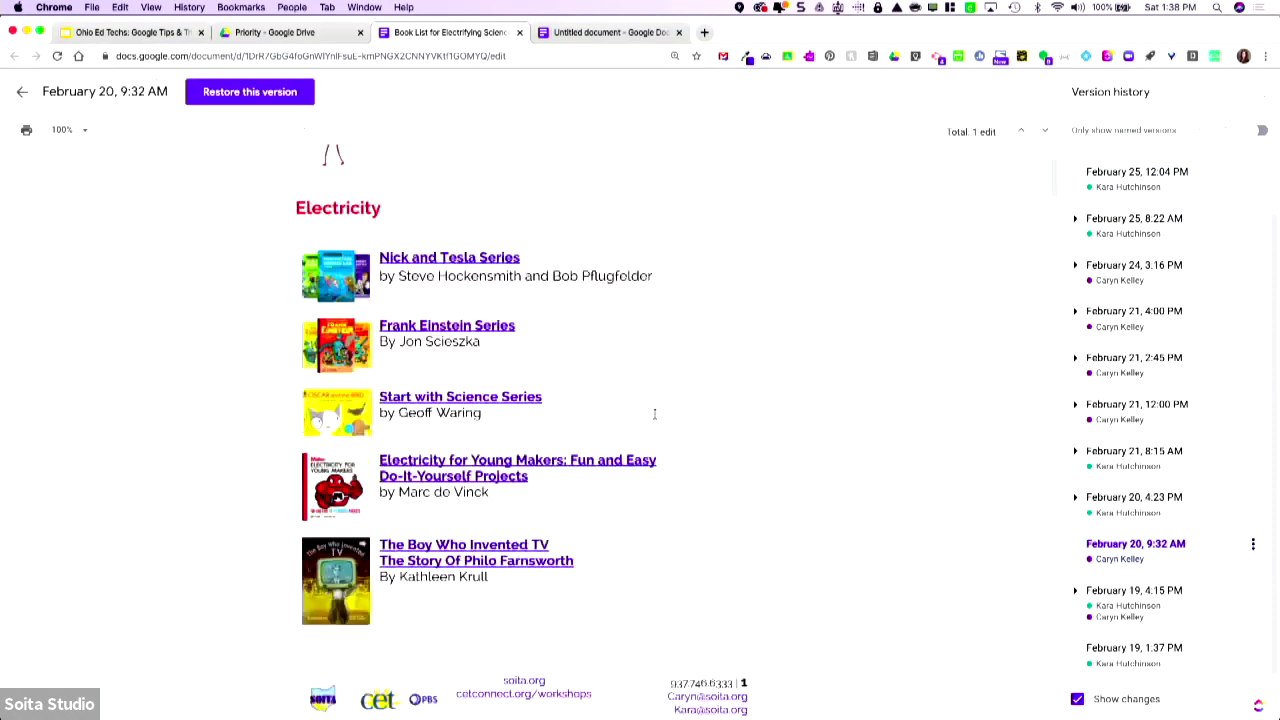
{"action": "scroll", "coordinate": [1145, 650], "scroll_direction": "up", "scroll_amount": 1}
{"action": "left_click", "coordinate": [1145, 640]}
{"action": "scroll", "coordinate": [713, 439], "scroll_direction": "down", "scroll_amount": 2}
{"action": "scroll", "coordinate": [713, 439], "scroll_direction": "up", "scroll_amount": 2}
{"action": "scroll", "coordinate": [1118, 640], "scroll_direction": "down", "scroll_amount": 1}
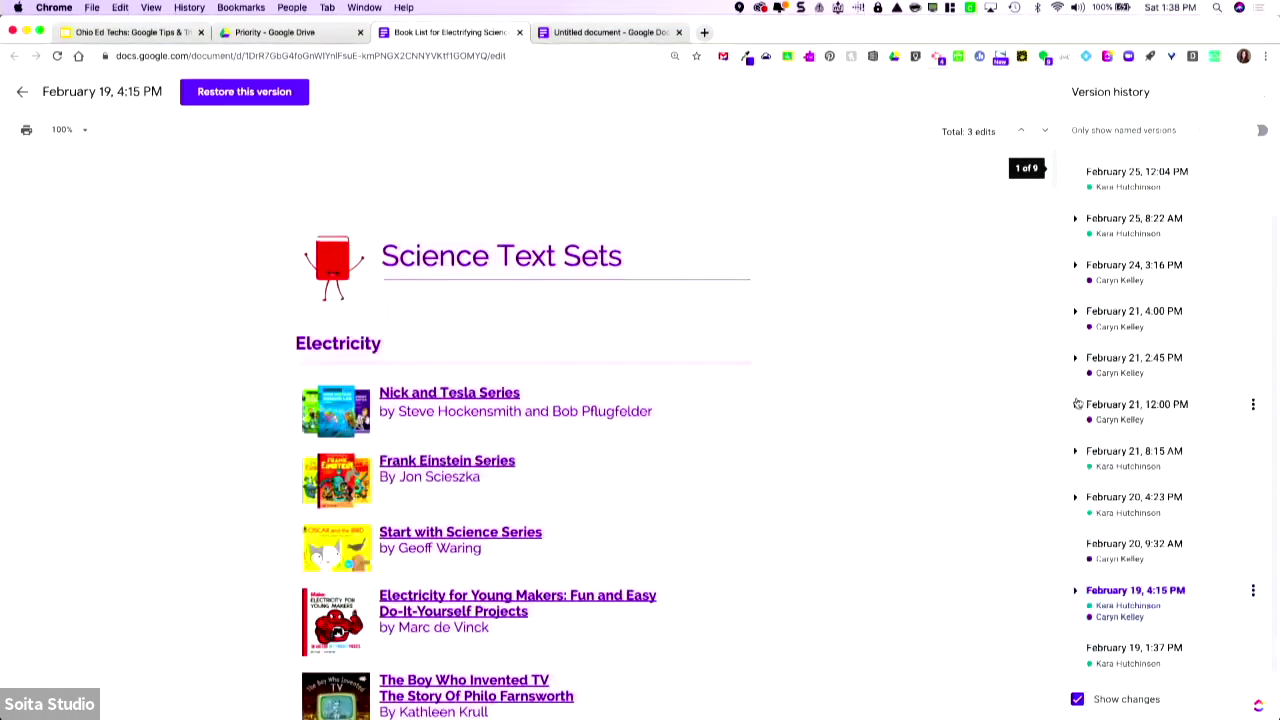
{"action": "left_click", "coordinate": [1113, 652]}
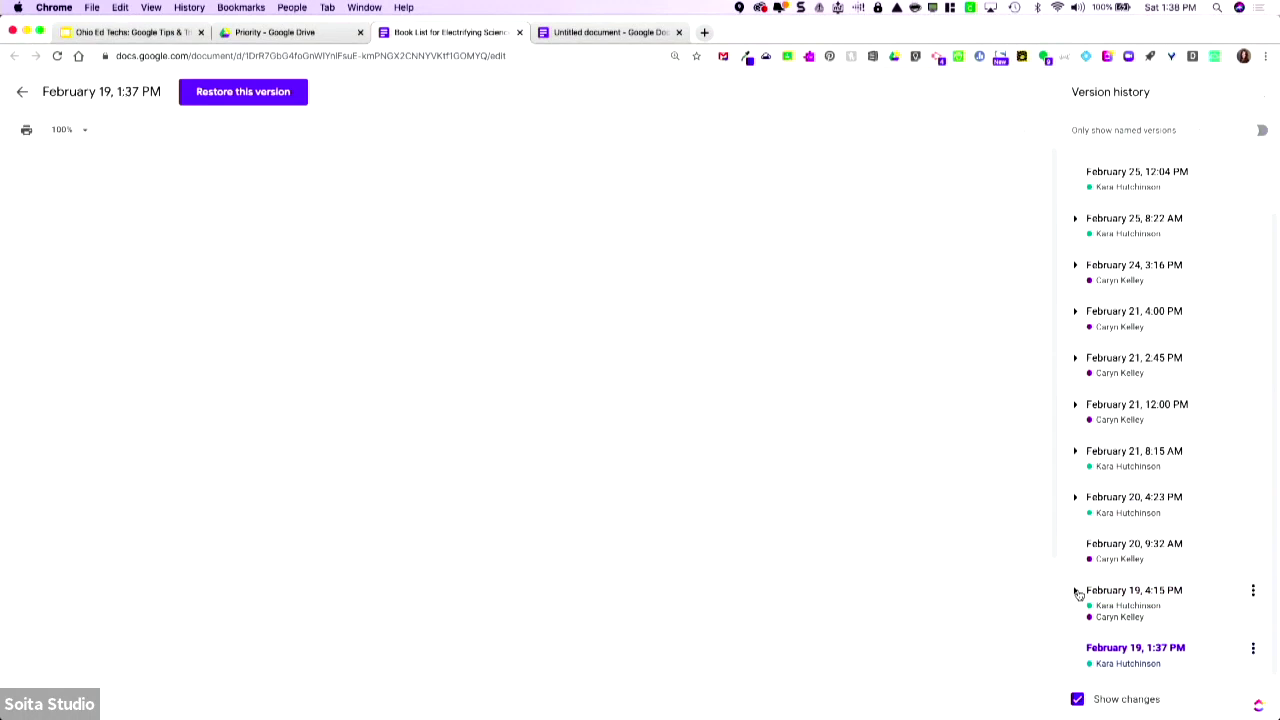
- Expand the February 19, 4:15 PM group and preview its 4:05 PM edit
{"action": "left_click", "coordinate": [1076, 592]}
{"action": "left_click", "coordinate": [1138, 535]}
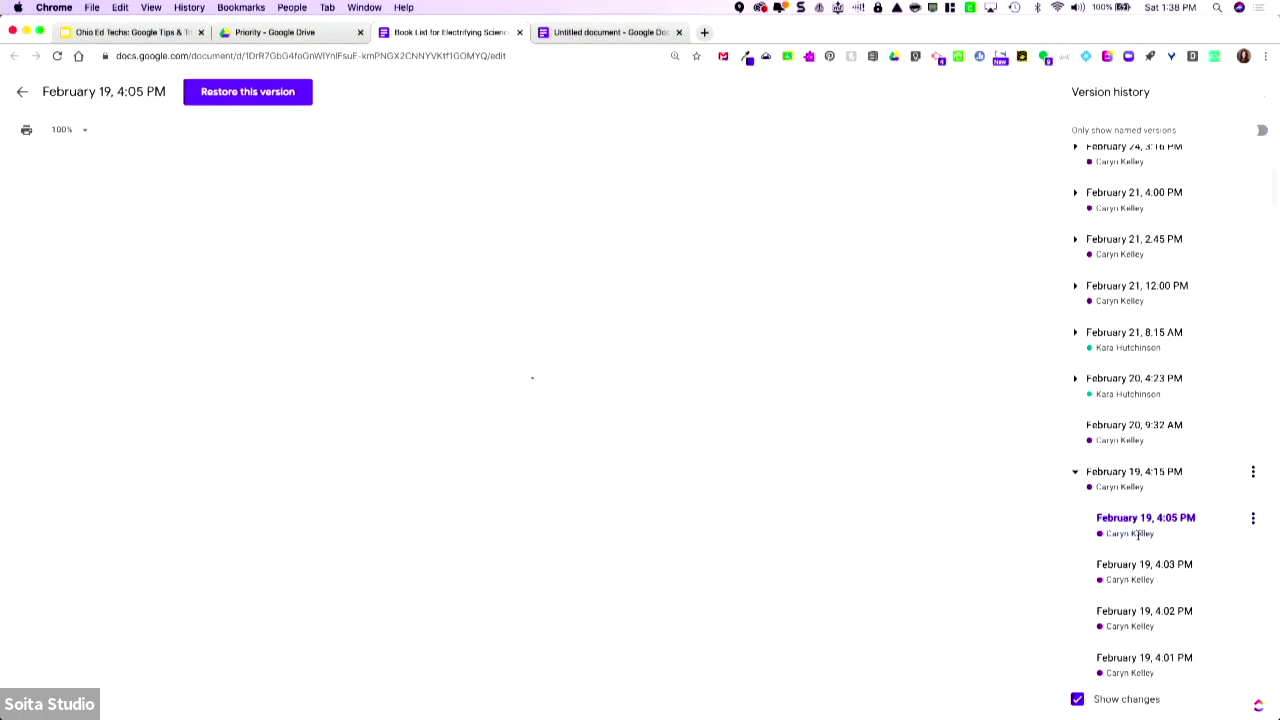
{"action": "scroll", "coordinate": [710, 480], "scroll_direction": "down", "scroll_amount": 10}
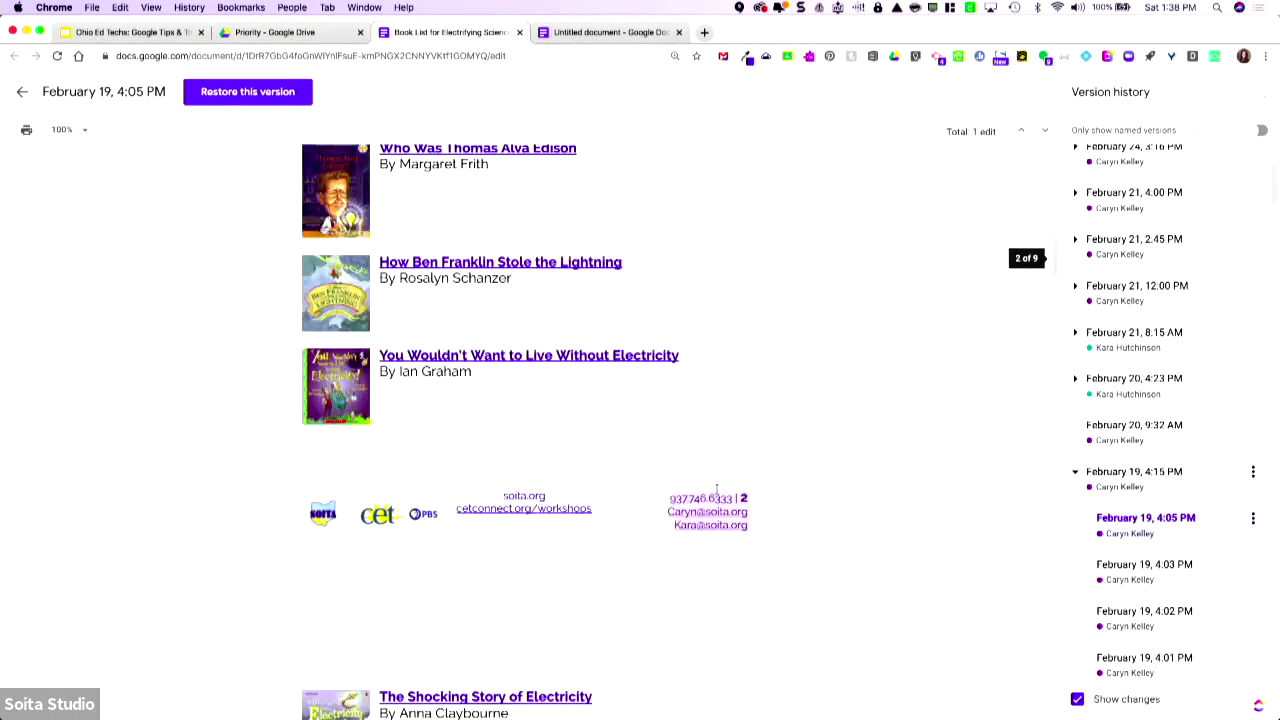
{"action": "scroll", "coordinate": [1219, 591], "scroll_direction": "down", "scroll_amount": 10}
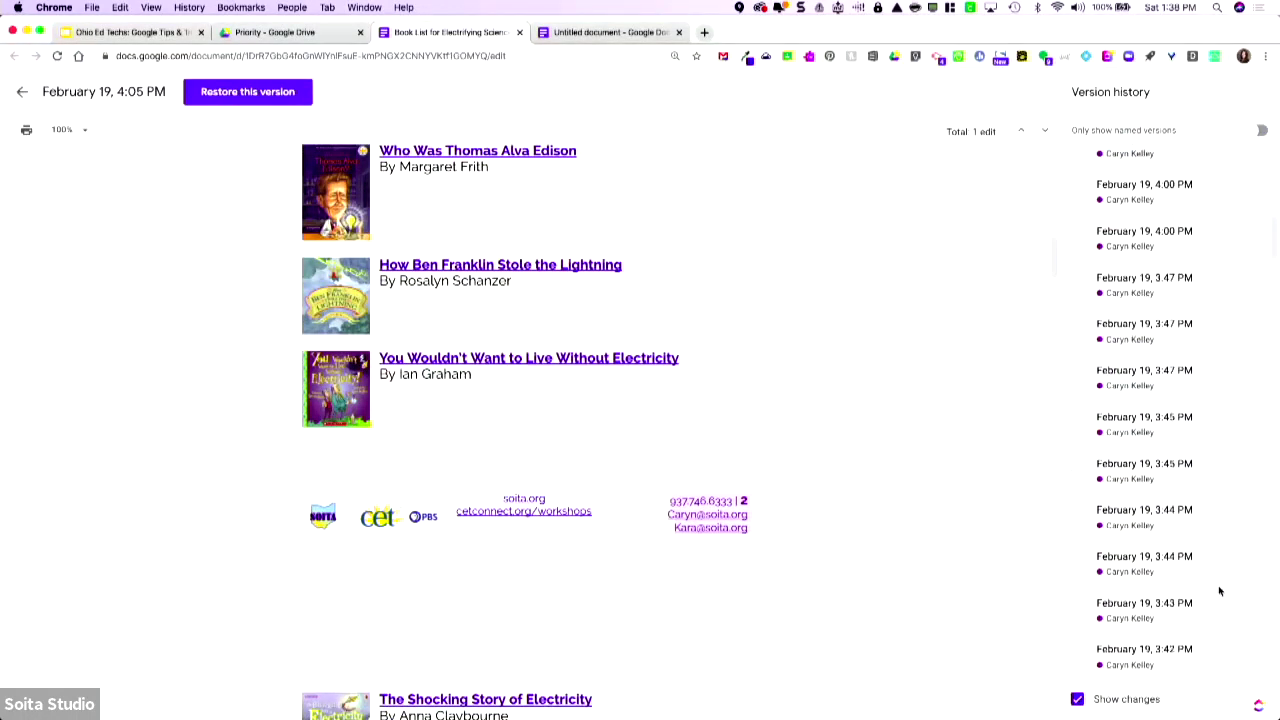
{"action": "scroll", "coordinate": [1219, 591], "scroll_direction": "down", "scroll_amount": 10}
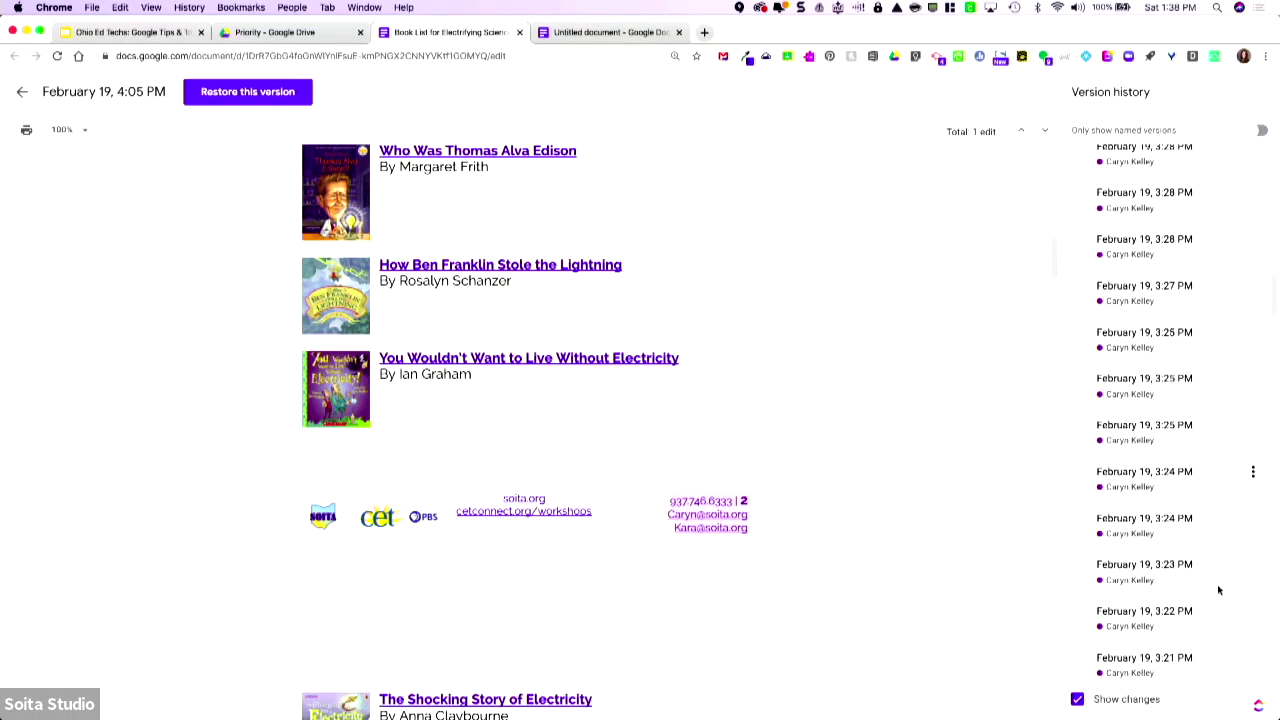
{"action": "scroll", "coordinate": [1209, 597], "scroll_direction": "up", "scroll_amount": 15}
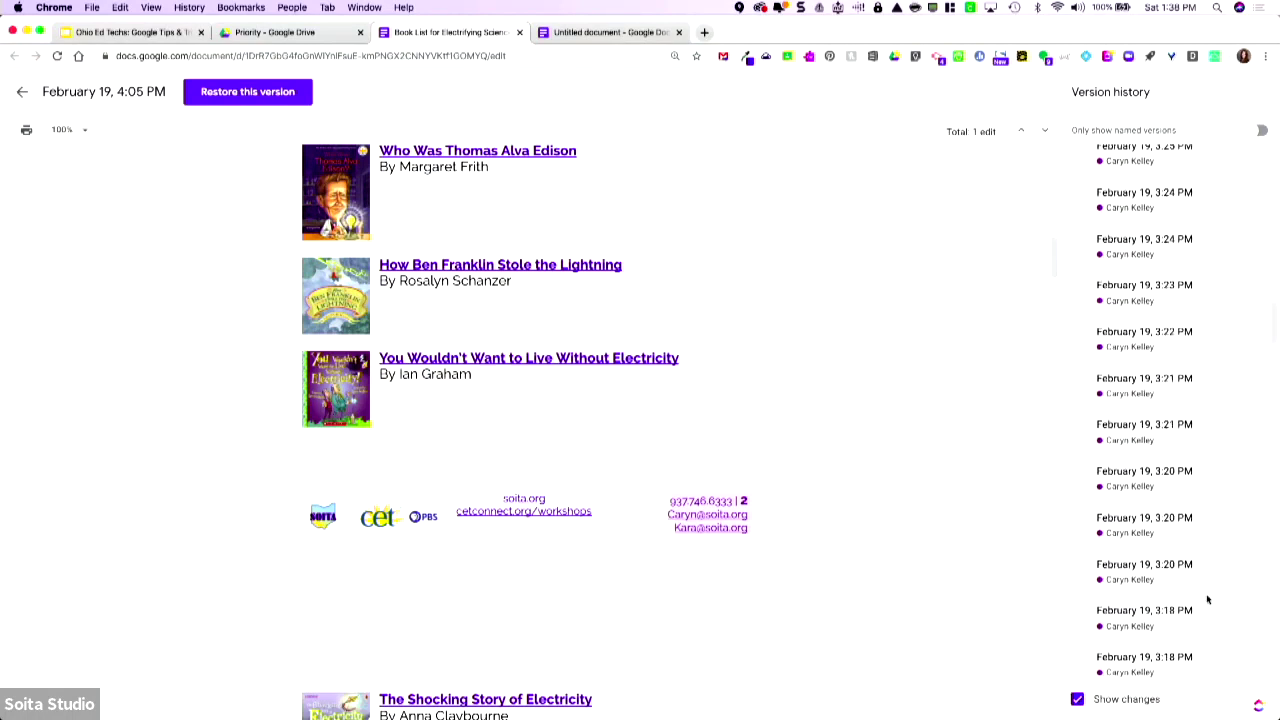
- Select the February 25, 8:22 AM version and scroll its preview down to the makerspace titles
{"action": "left_click", "coordinate": [1125, 300]}
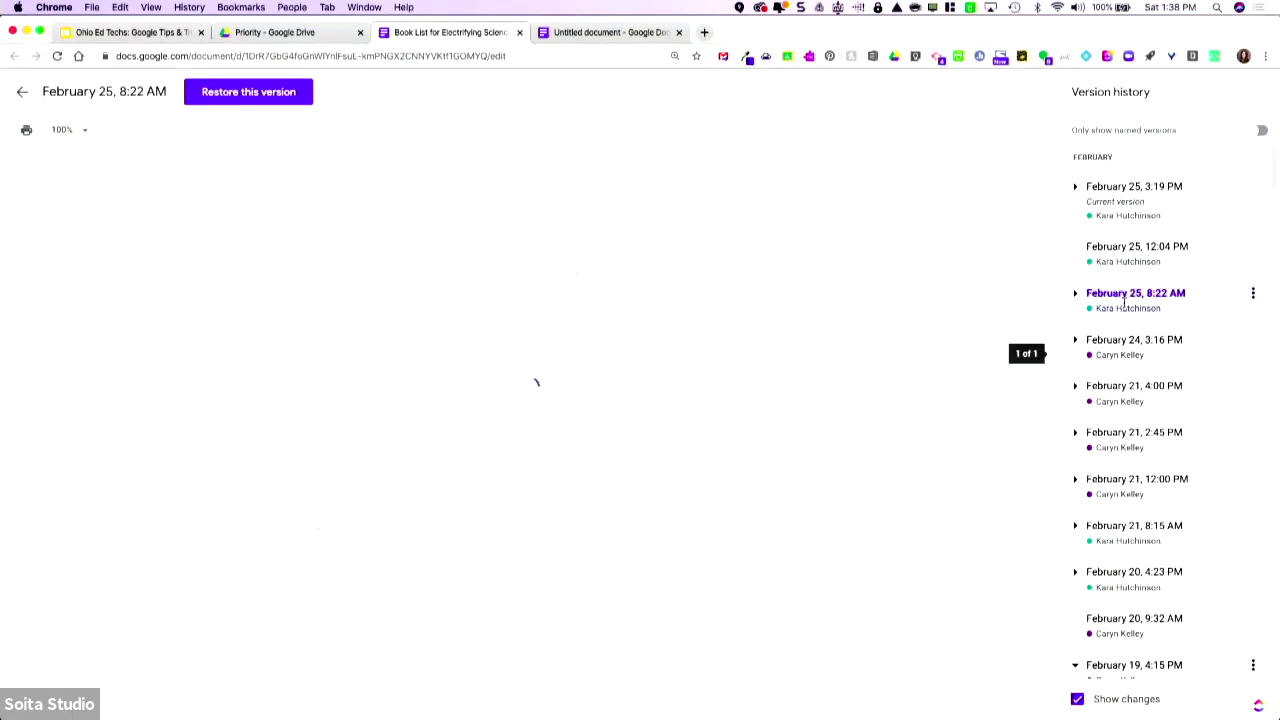
{"action": "scroll", "coordinate": [680, 503], "scroll_direction": "down", "scroll_amount": 10}
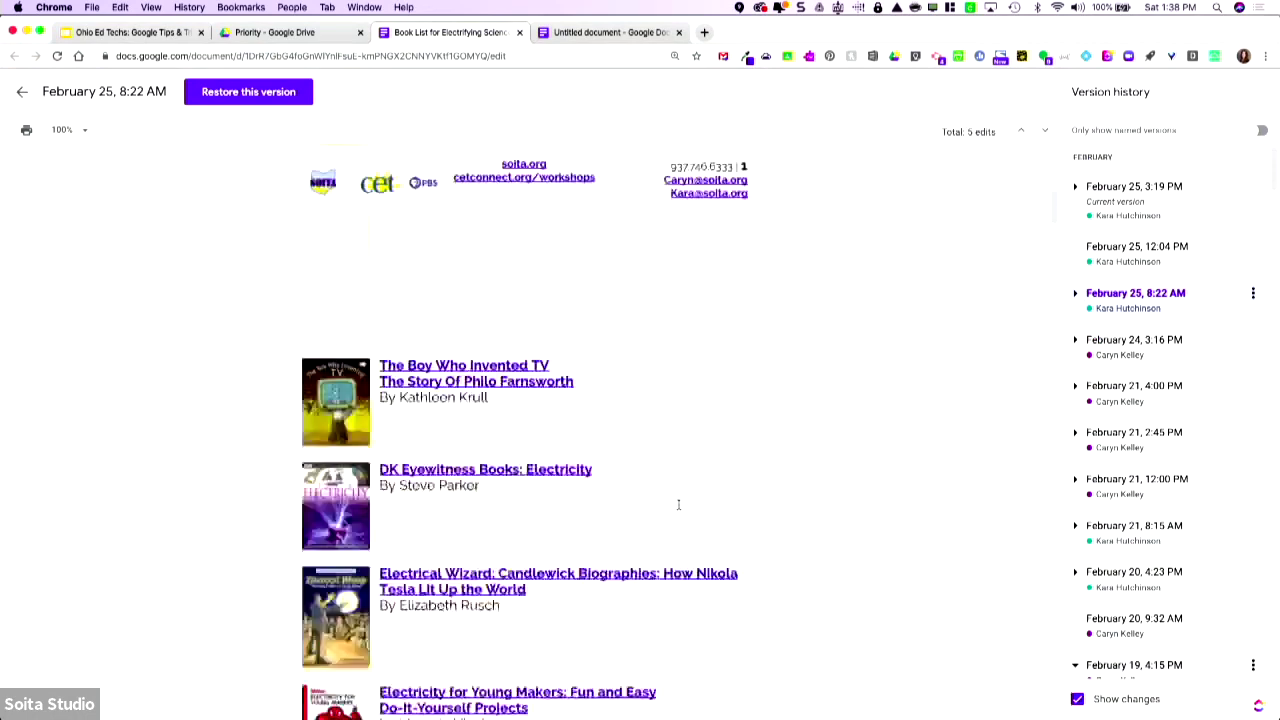
{"action": "scroll", "coordinate": [678, 504], "scroll_direction": "down", "scroll_amount": 20}
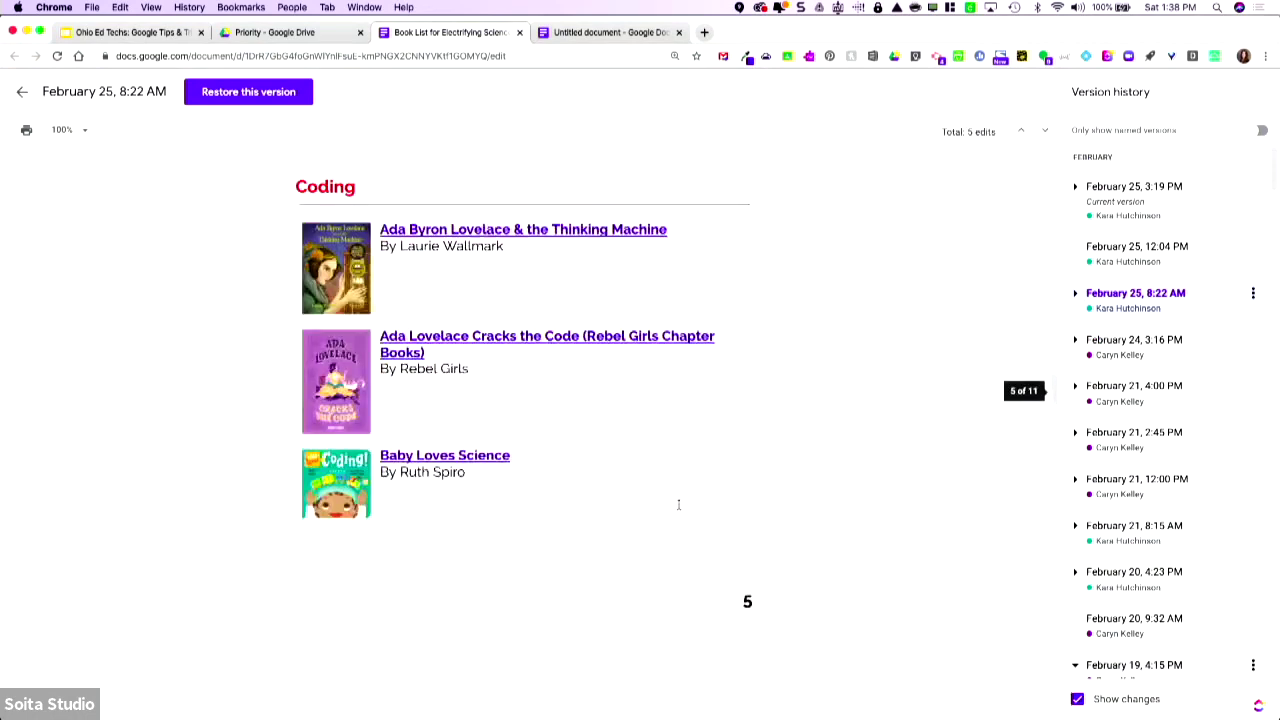
{"action": "scroll", "coordinate": [678, 505], "scroll_direction": "down", "scroll_amount": 20}
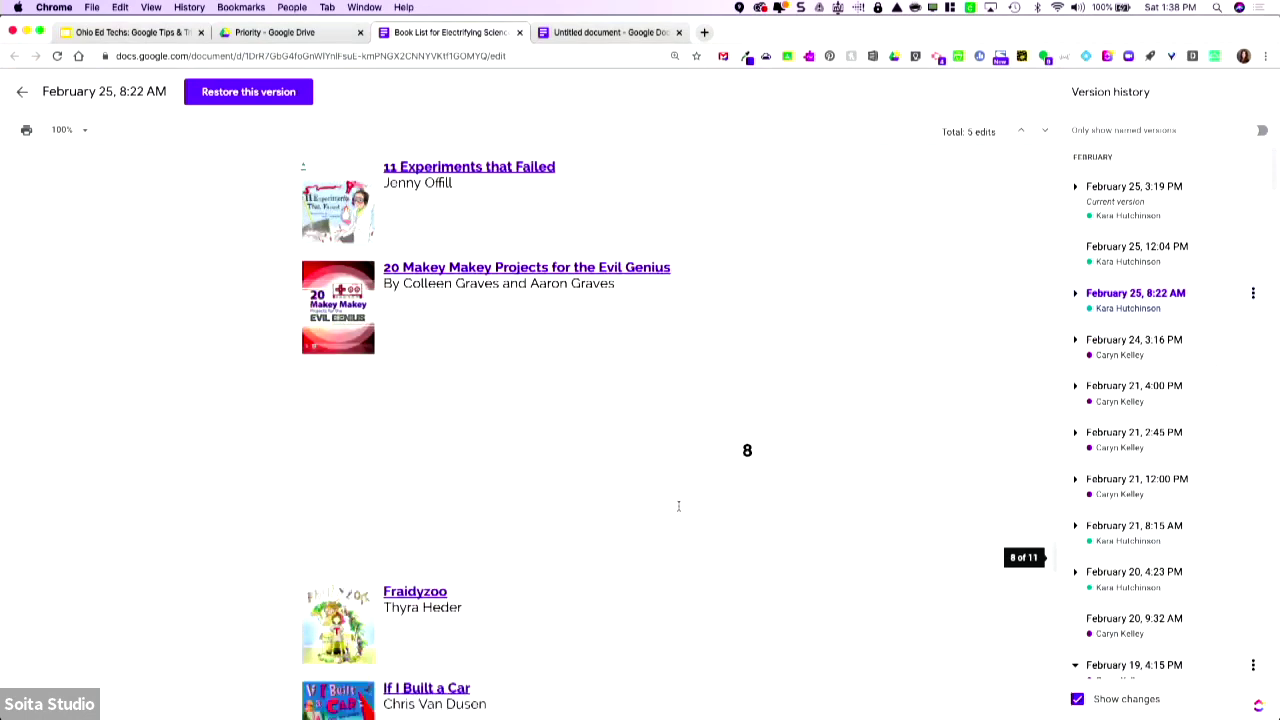
{"action": "scroll", "coordinate": [678, 506], "scroll_direction": "down", "scroll_amount": 10}
{"action": "scroll", "coordinate": [678, 506], "scroll_direction": "up", "scroll_amount": 4}
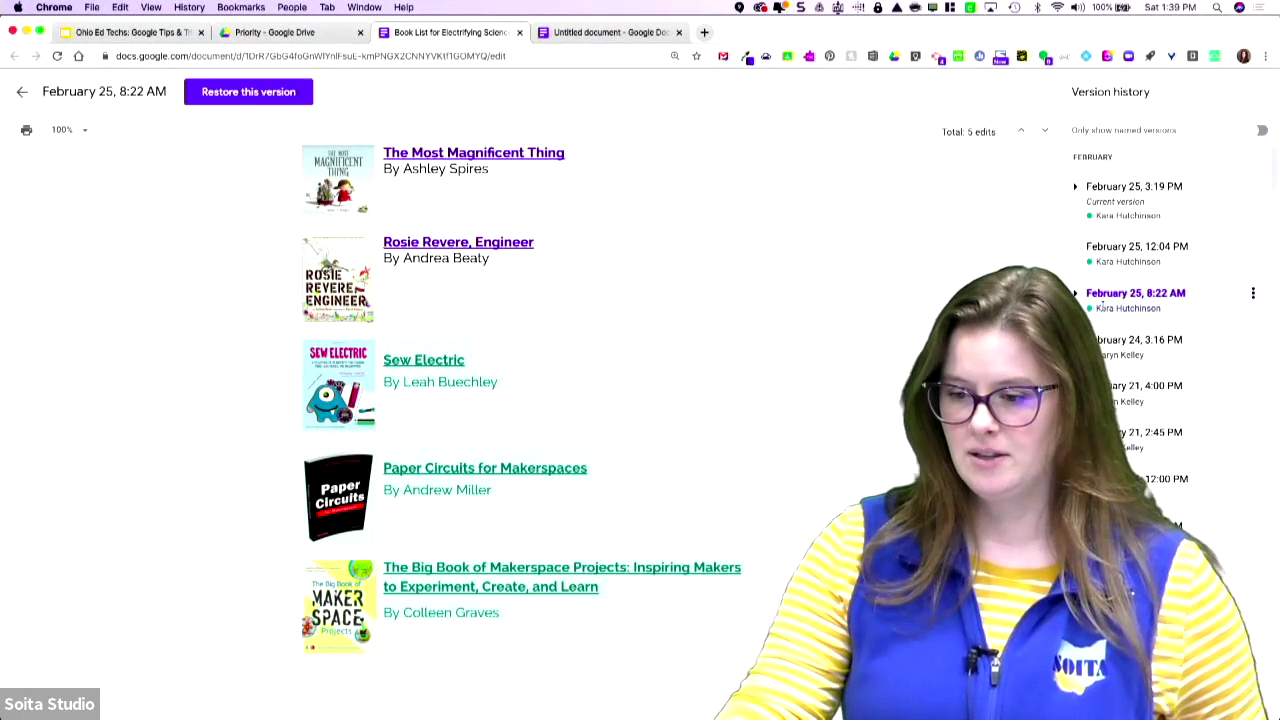
- Name the February 25, 8:22 AM version 'Draft 1'
{"action": "left_click", "coordinate": [1253, 293]}
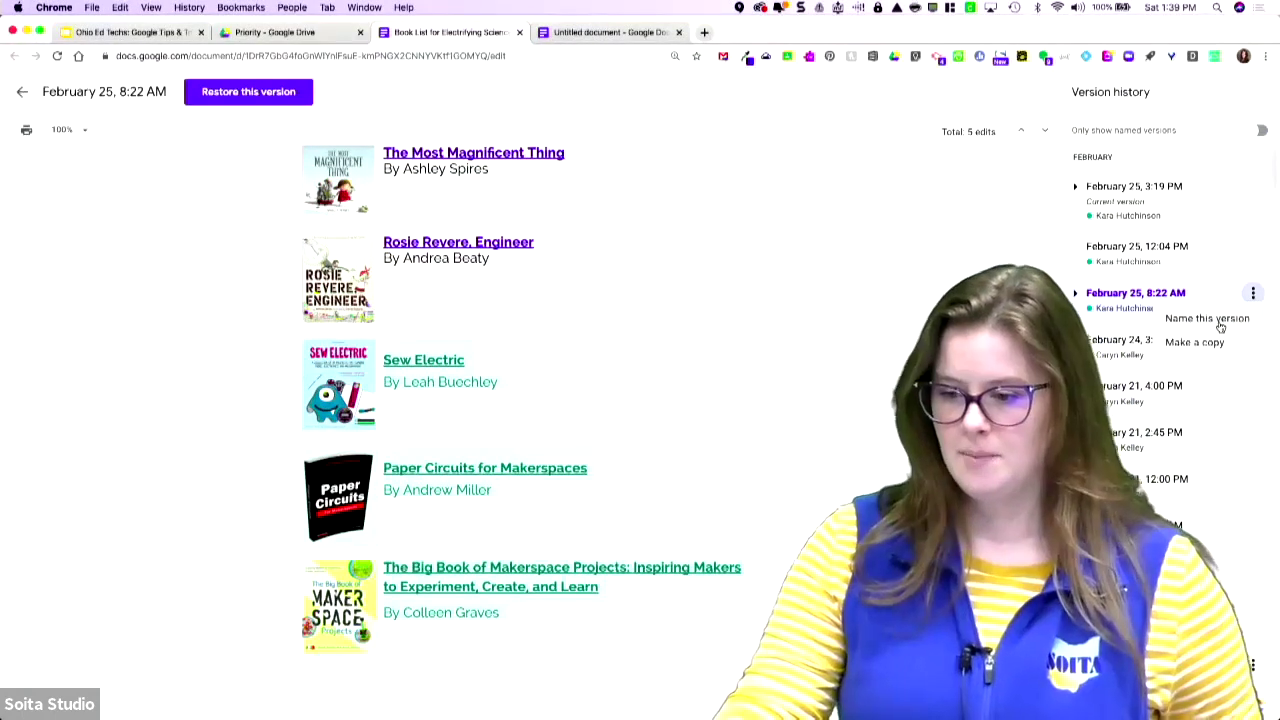
{"action": "left_click", "coordinate": [1208, 318]}
{"action": "type", "text": "D"}
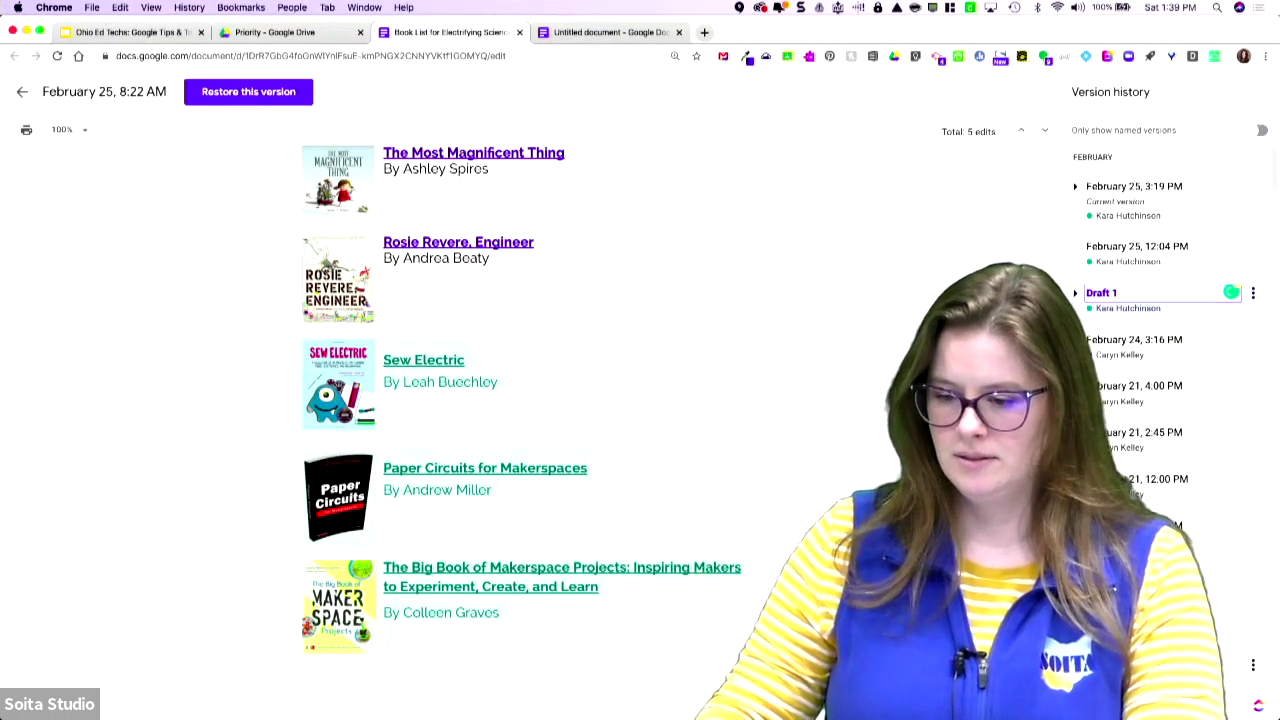
{"action": "type", "text": "raft 1"}
{"action": "key", "text": "Return"}
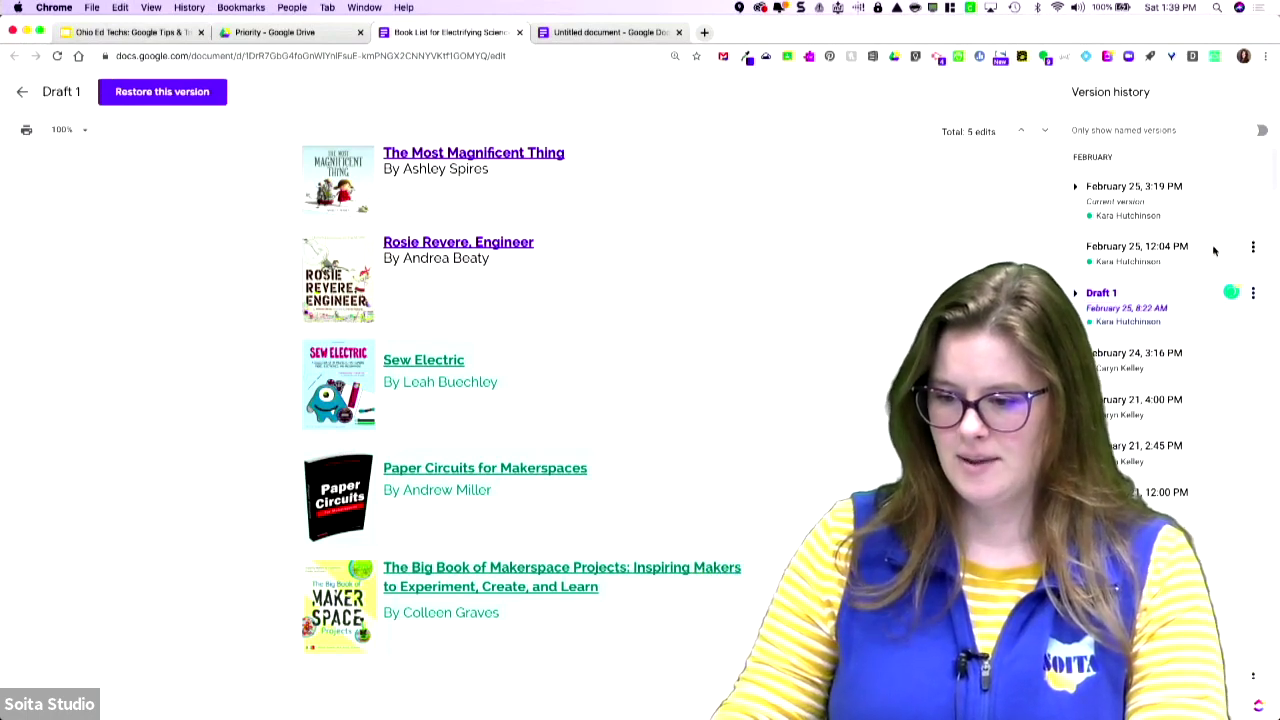
- Name the current 3:19 PM version 'Final March 2020' and return to editing
{"action": "left_click", "coordinate": [1253, 186]}
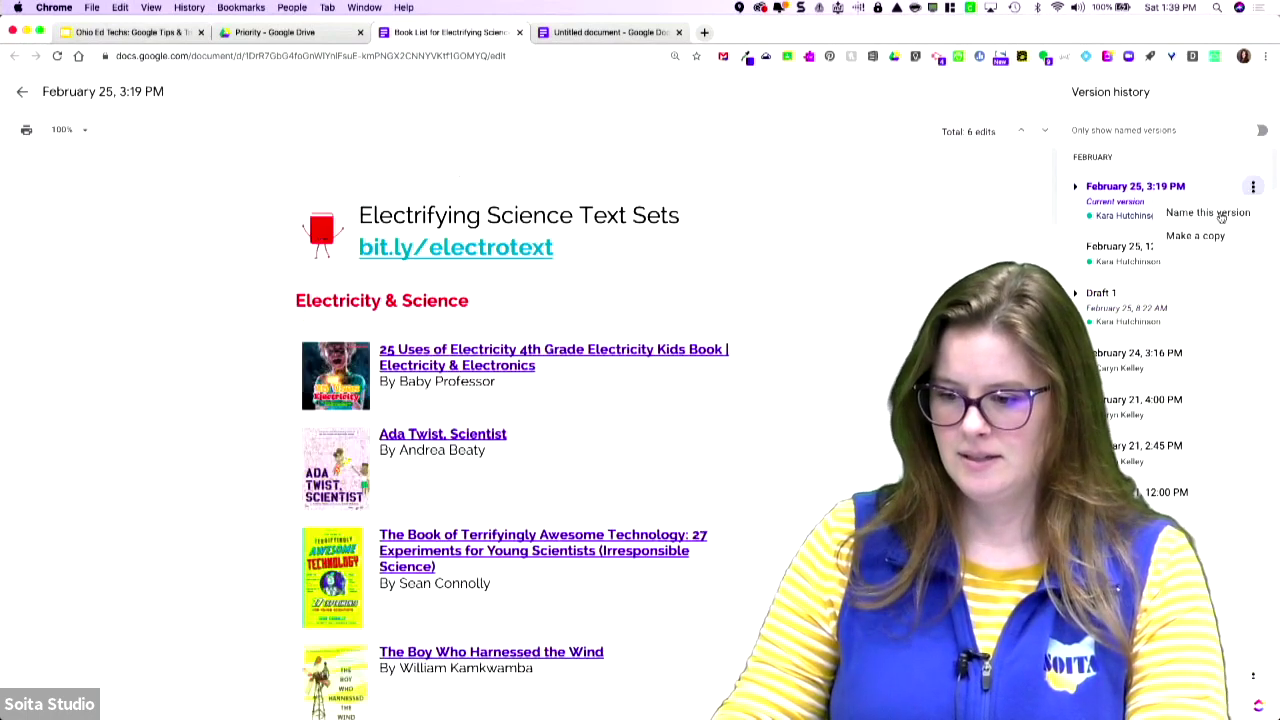
{"action": "left_click", "coordinate": [1215, 216]}
{"action": "type", "text": "Final March 22"}
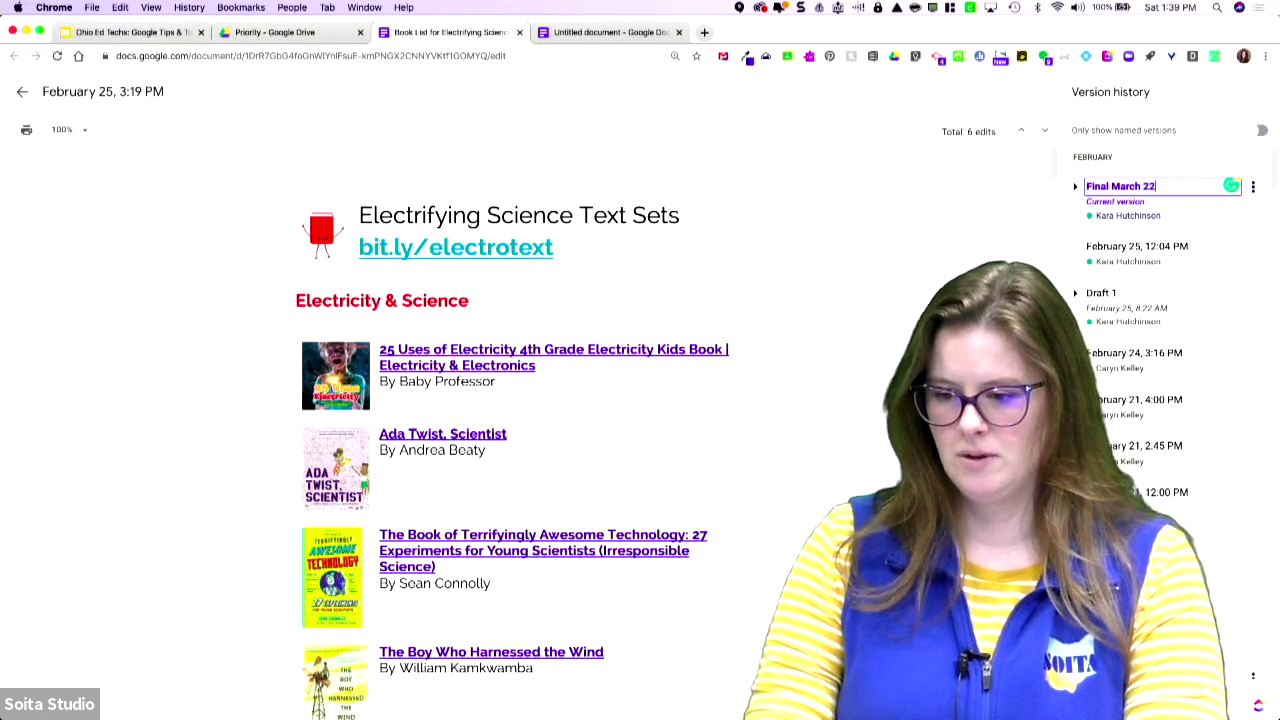
{"action": "key", "text": "Return"}
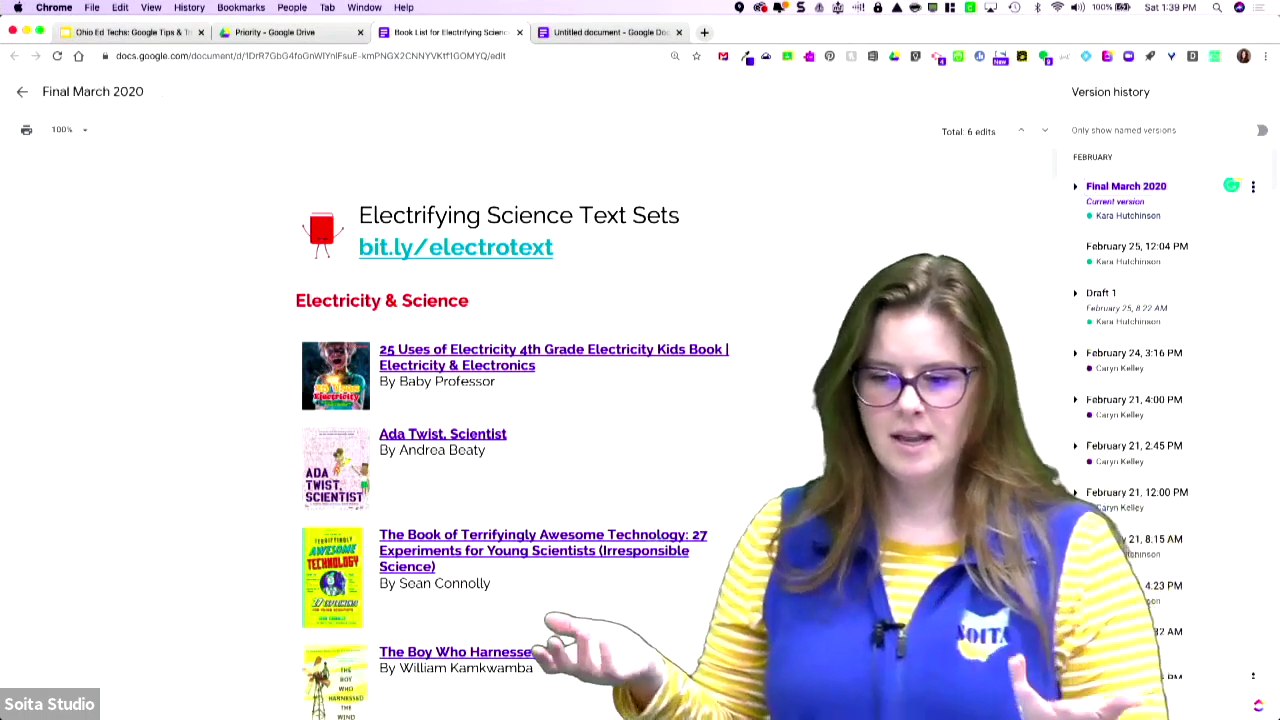
{"action": "left_click", "coordinate": [23, 94]}
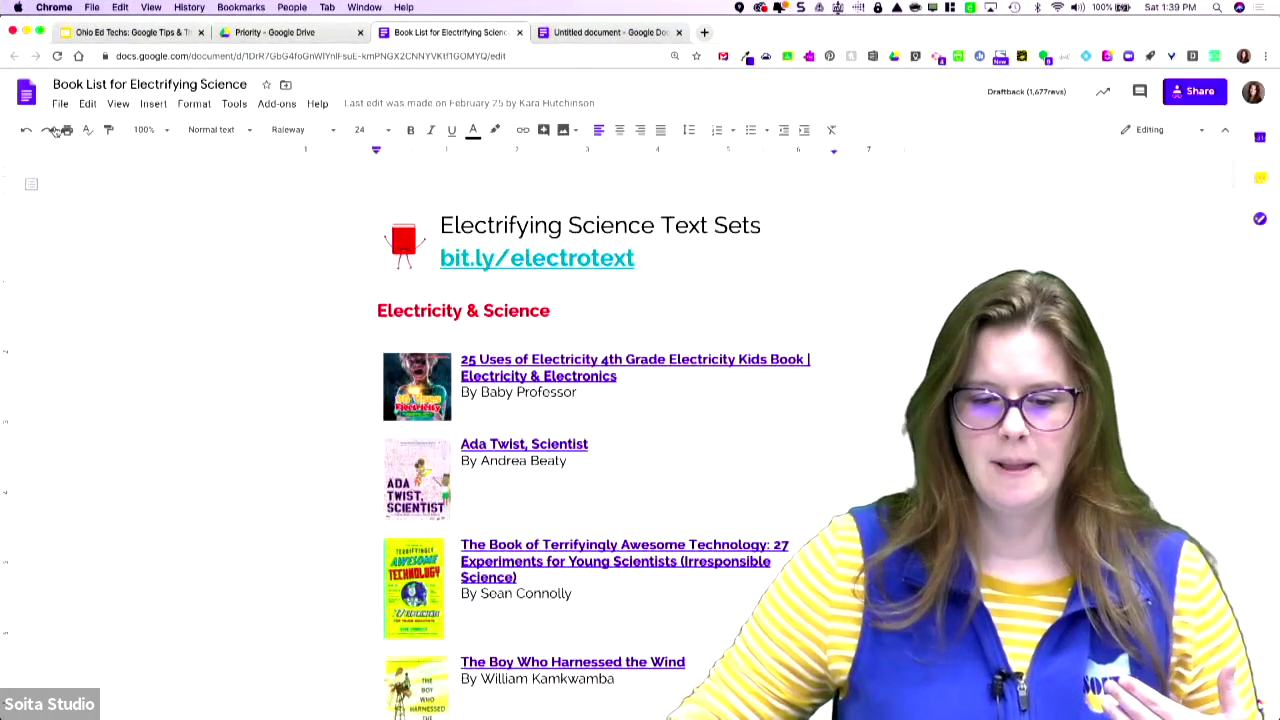
{"action": "left_click", "coordinate": [60, 105]}
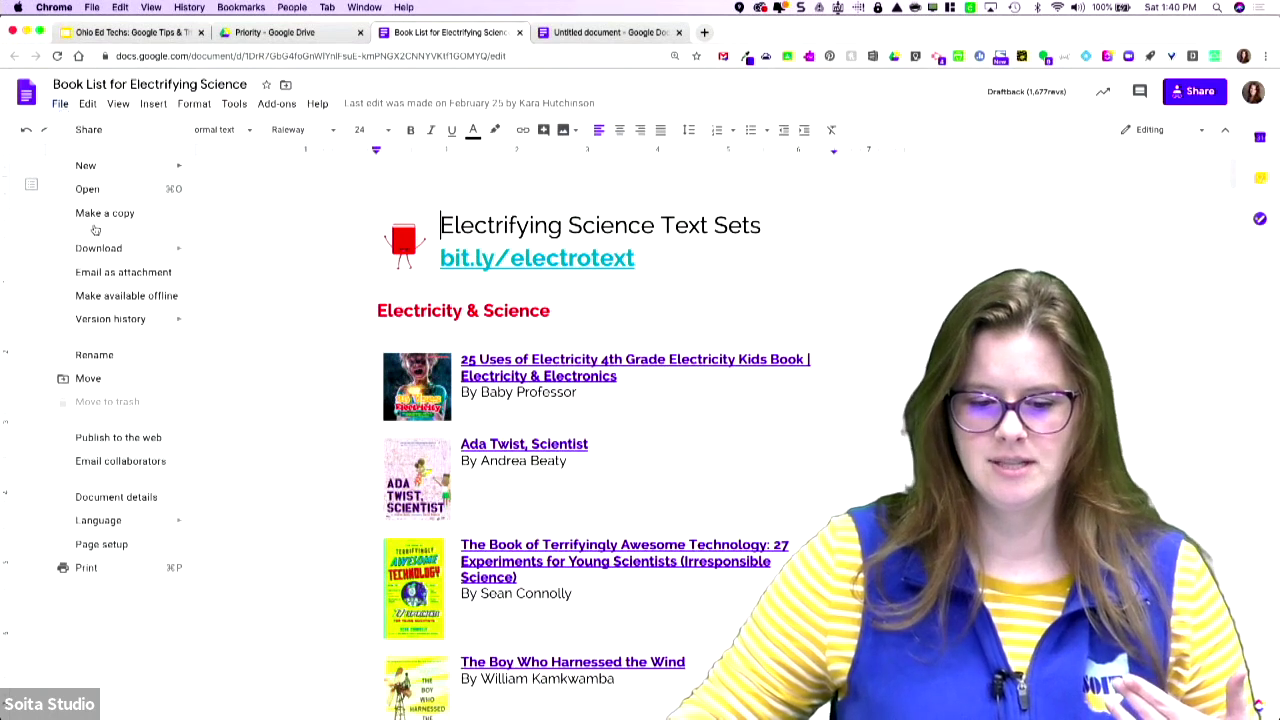
{"action": "mouse_move", "coordinate": [176, 330]}
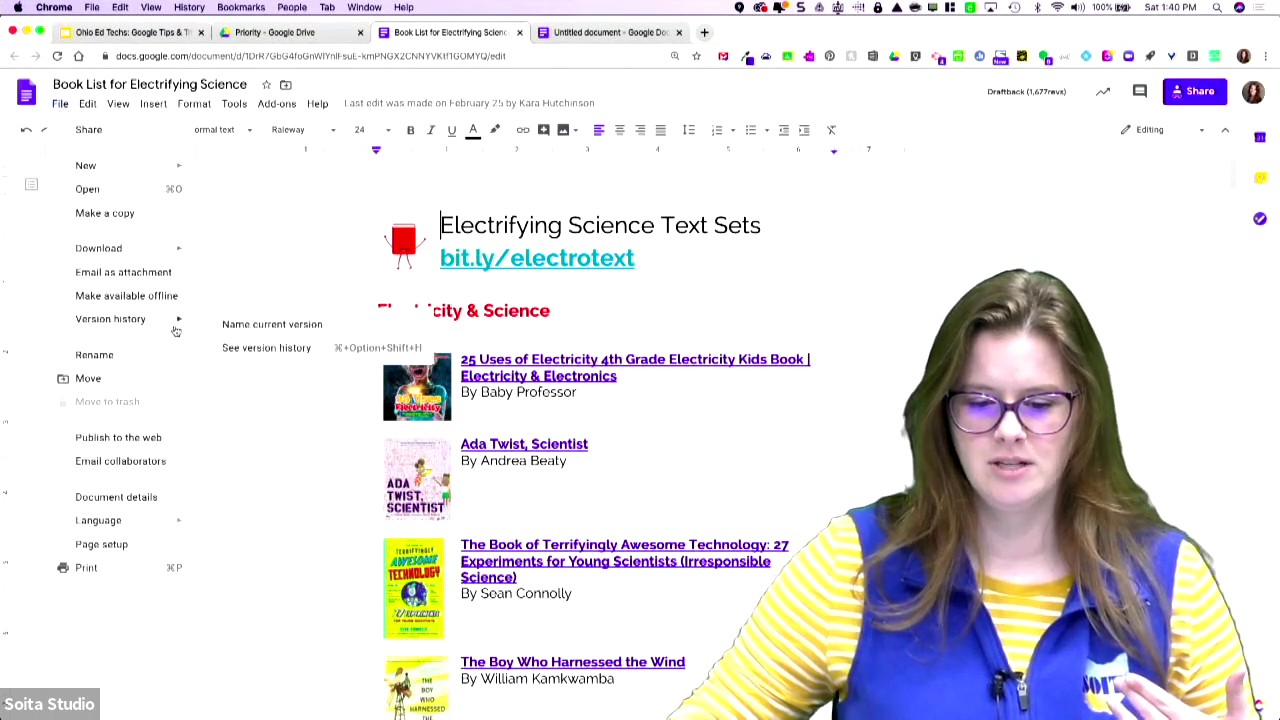
{"action": "left_click", "coordinate": [284, 350]}
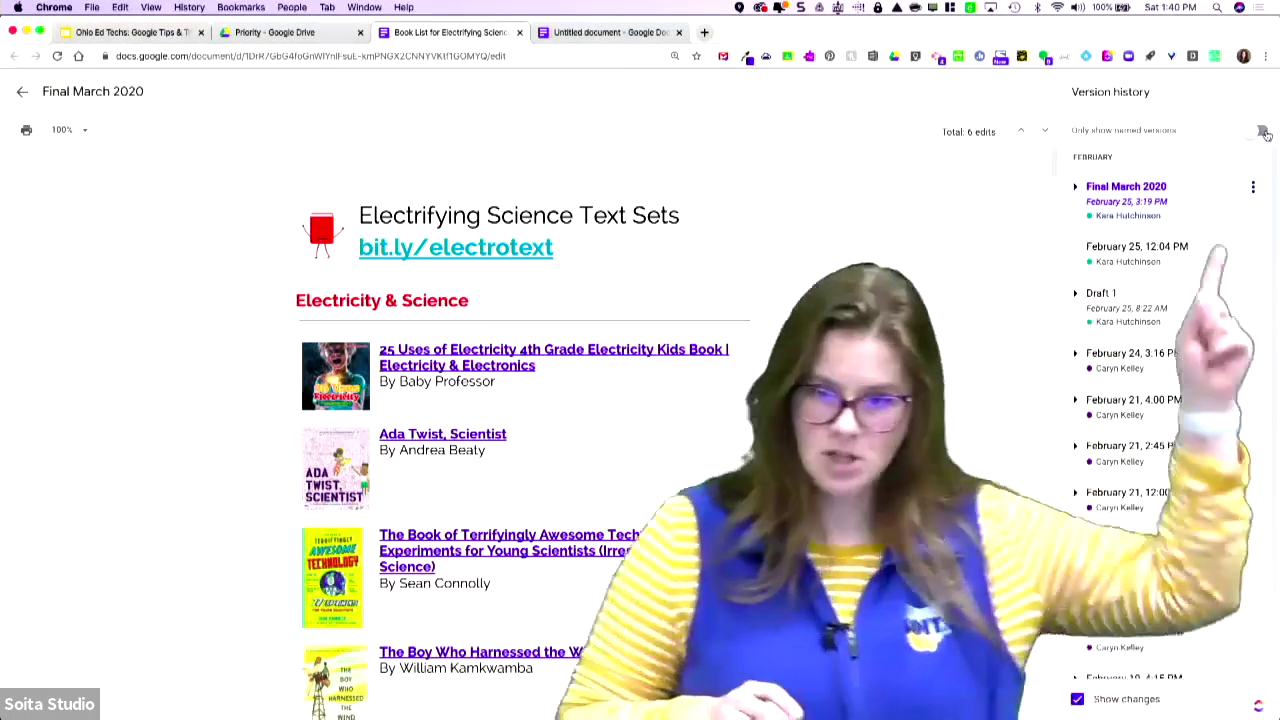
{"action": "left_click", "coordinate": [1262, 132]}
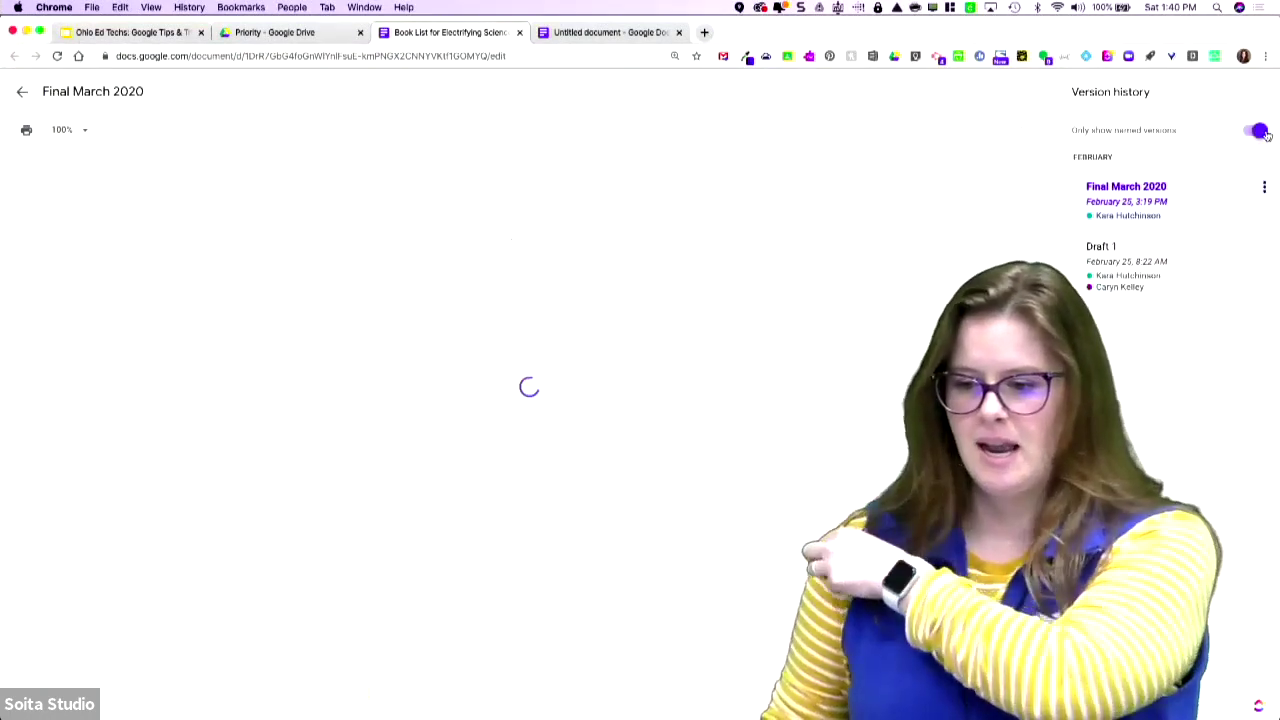
{"action": "left_click", "coordinate": [1147, 281]}
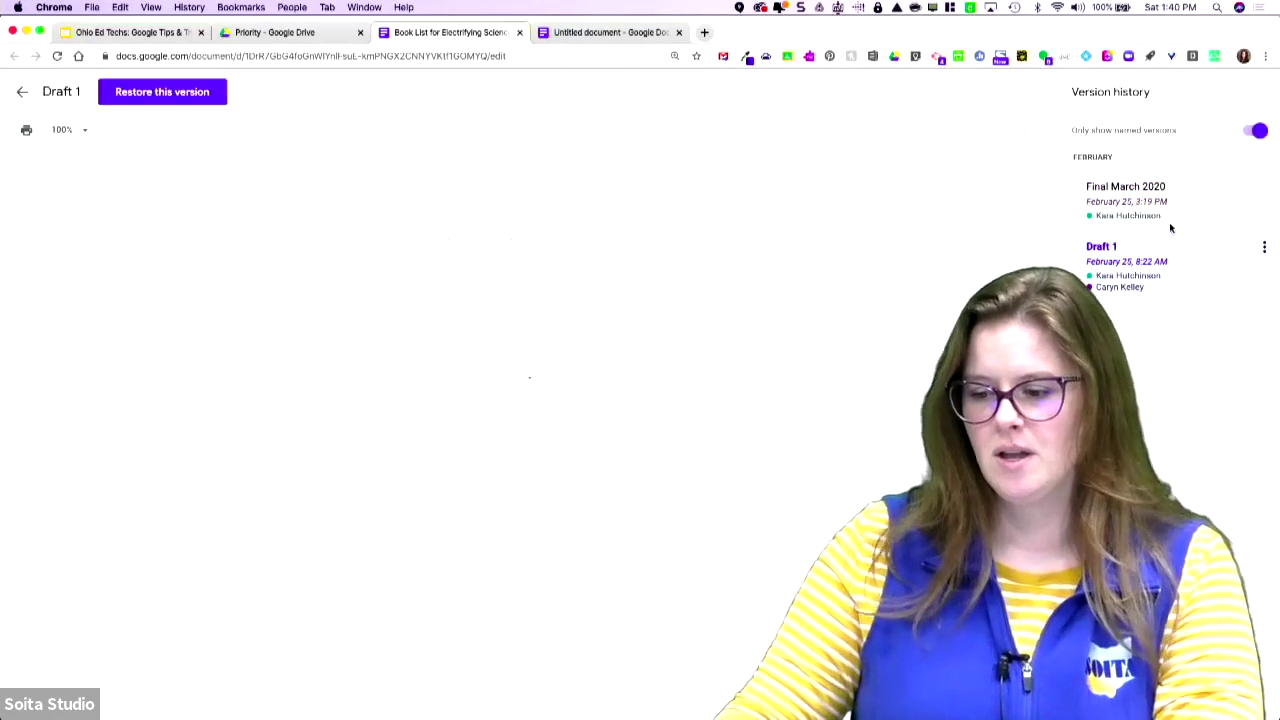
{"action": "left_click", "coordinate": [1174, 213]}
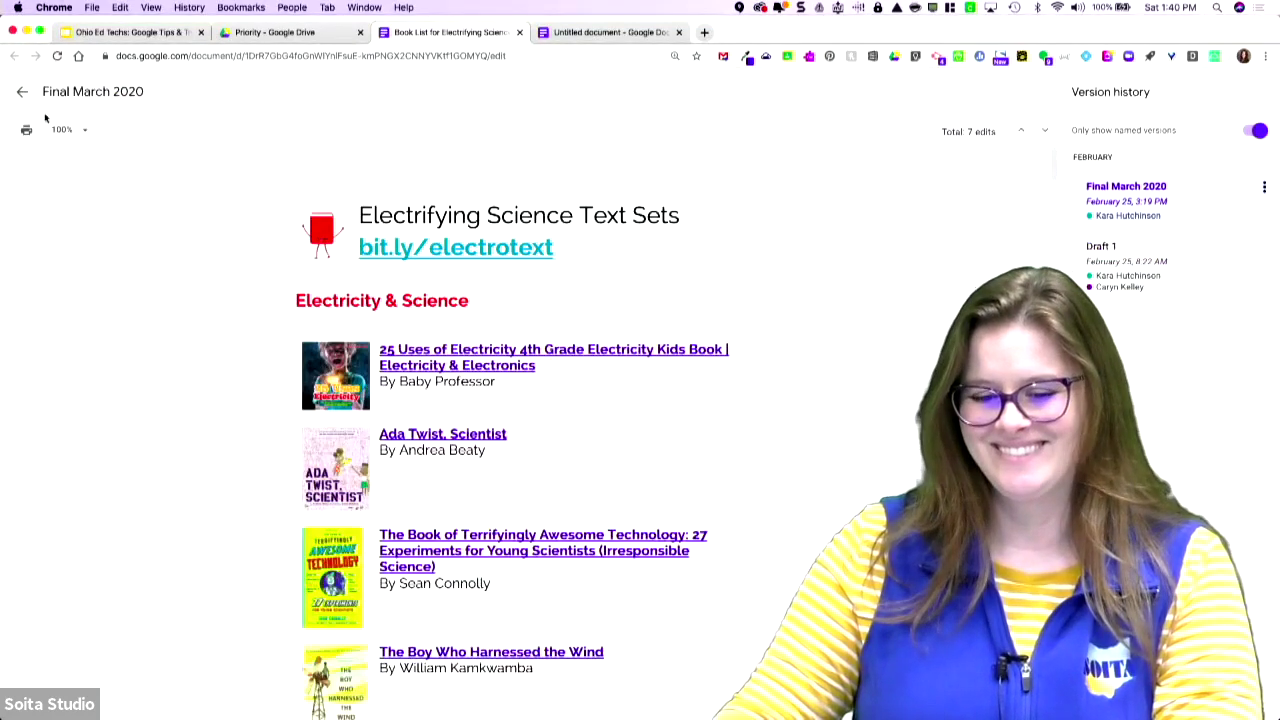
{"action": "left_click", "coordinate": [22, 94]}
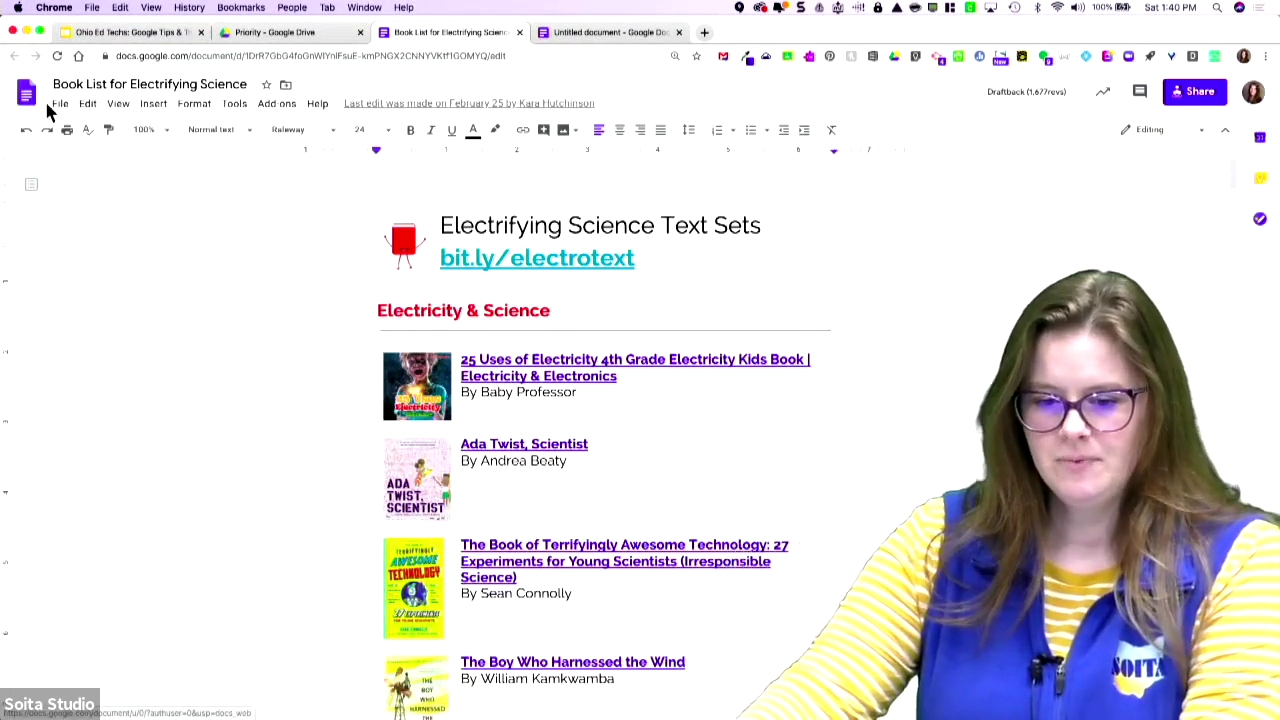
{"action": "left_click", "coordinate": [59, 104]}
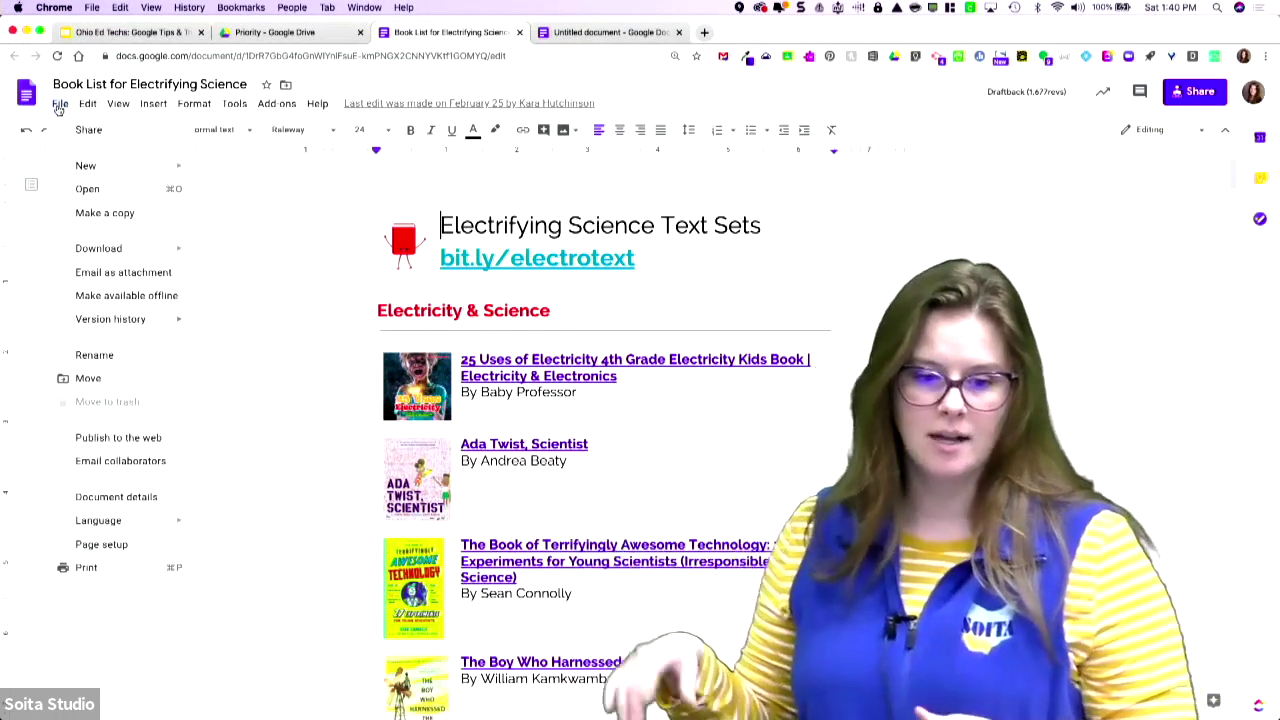
- Email the document as a PDF attachment, addressed to the collaborator chosen from suggestions
{"action": "mouse_move", "coordinate": [144, 250]}
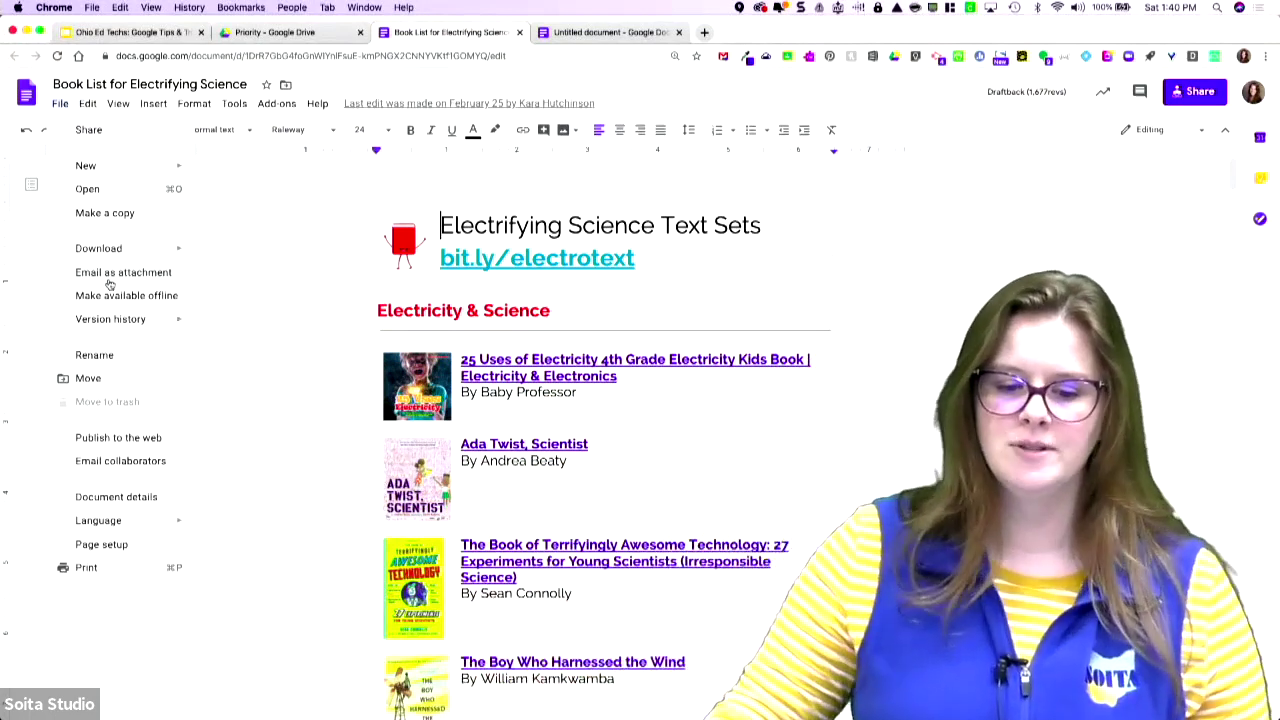
{"action": "left_click", "coordinate": [110, 275]}
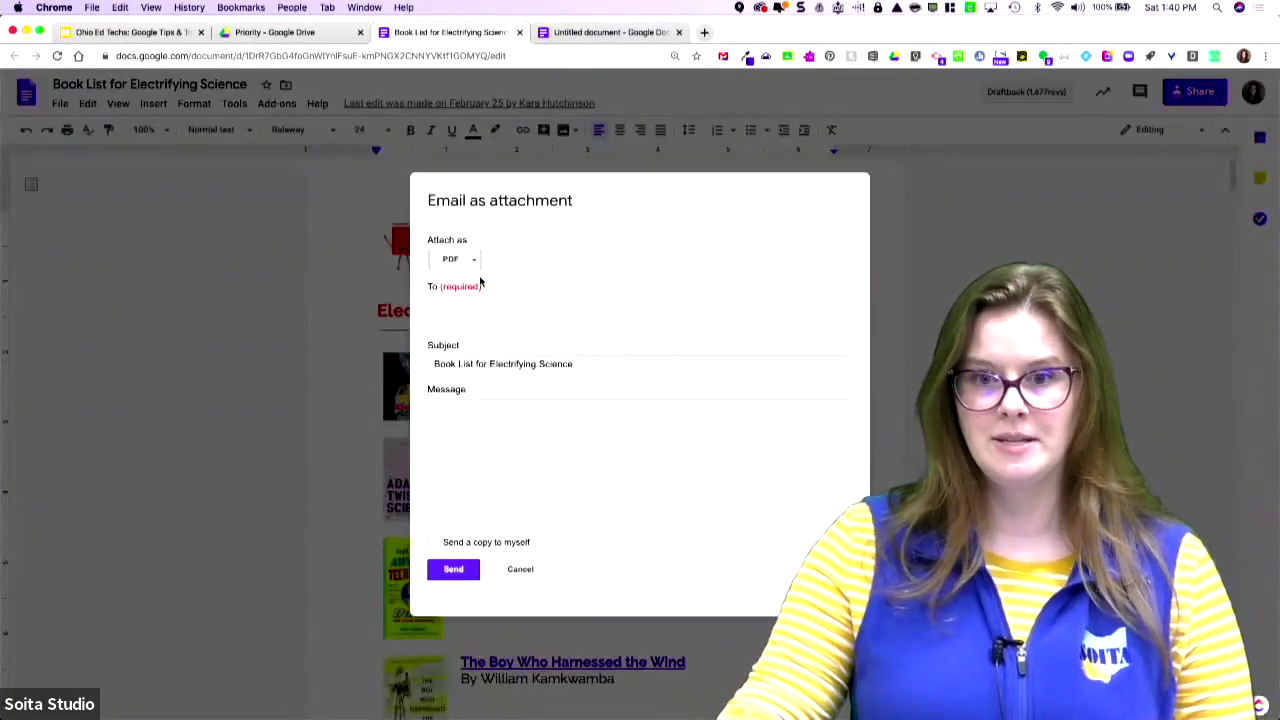
{"action": "left_click", "coordinate": [472, 261]}
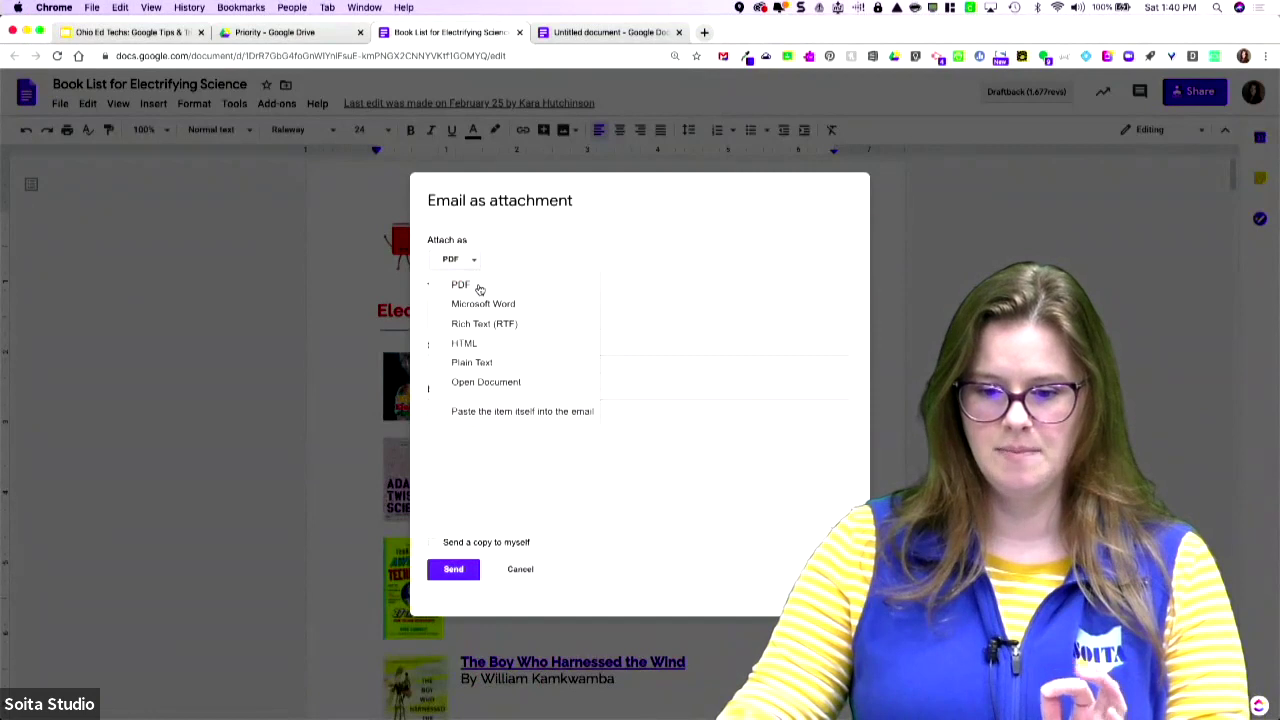
{"action": "left_click", "coordinate": [479, 289]}
{"action": "left_click", "coordinate": [489, 308]}
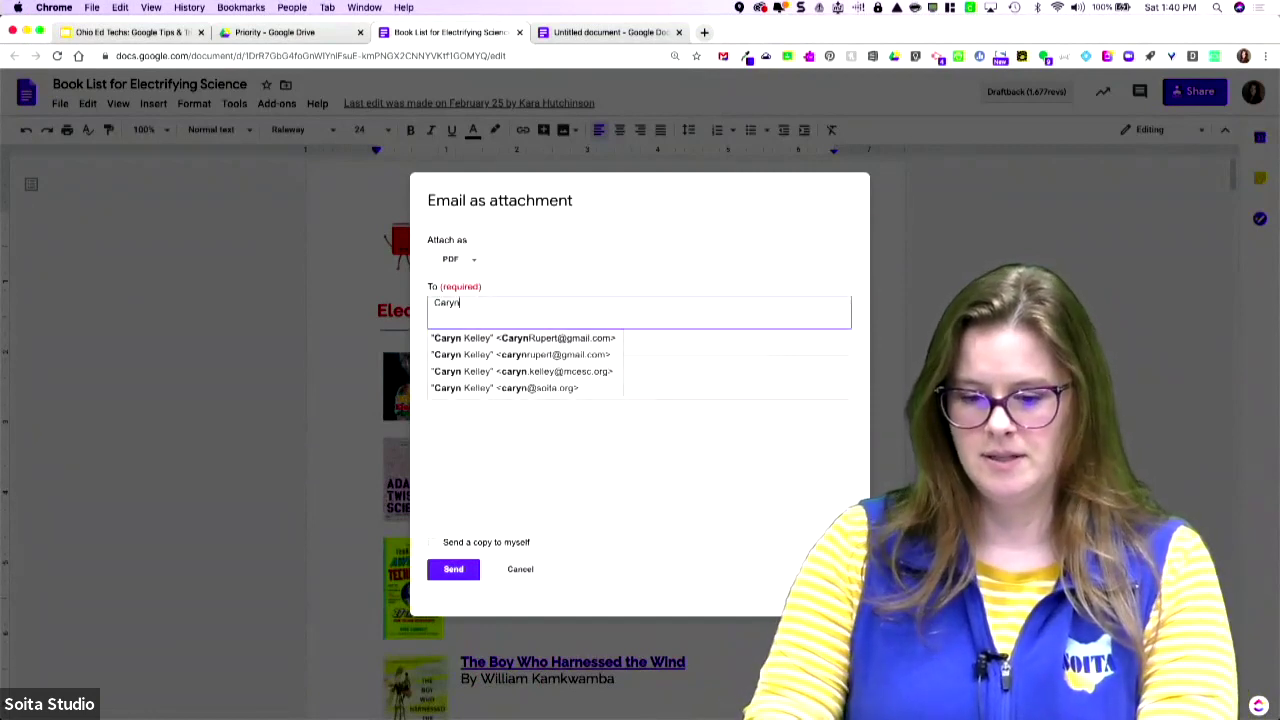
{"action": "left_click", "coordinate": [516, 343]}
- Add the message 'Here you go!', keep the original subject, and send the email
{"action": "left_click", "coordinate": [490, 426]}
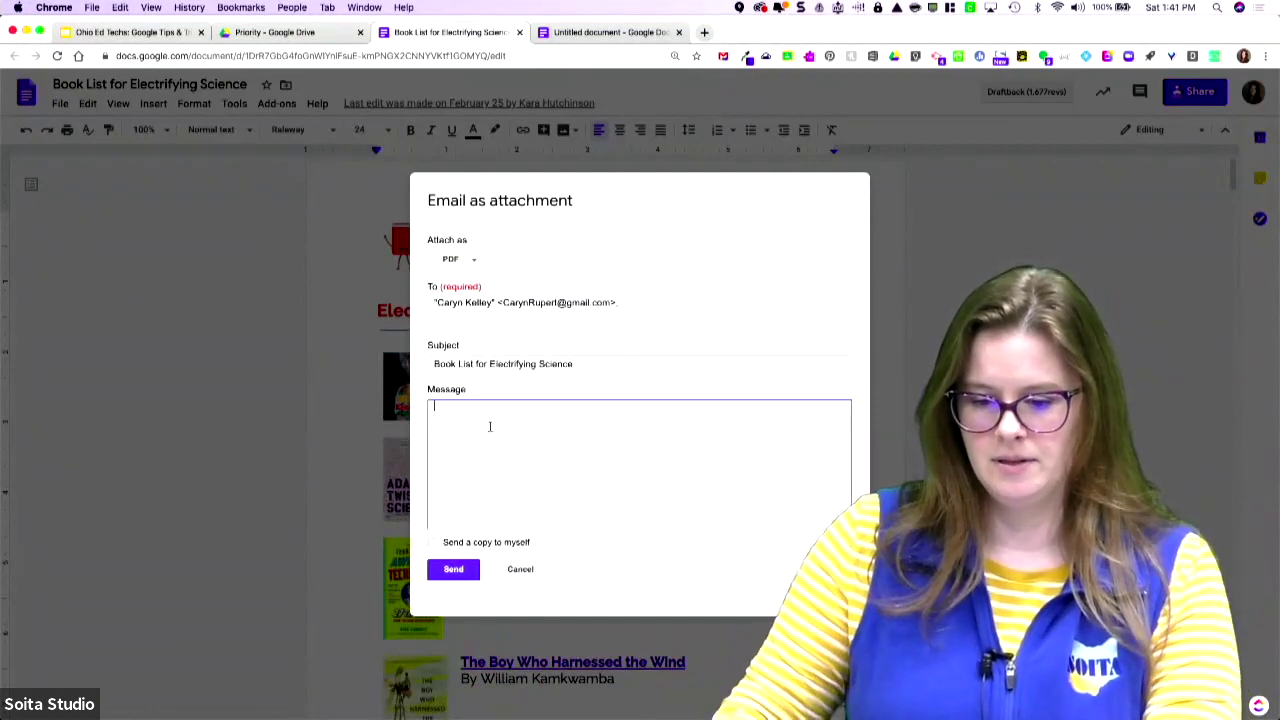
{"action": "type", "text": "Here you go"}
{"action": "key", "text": "shift+Tab"}
{"action": "type", "text": "!"}
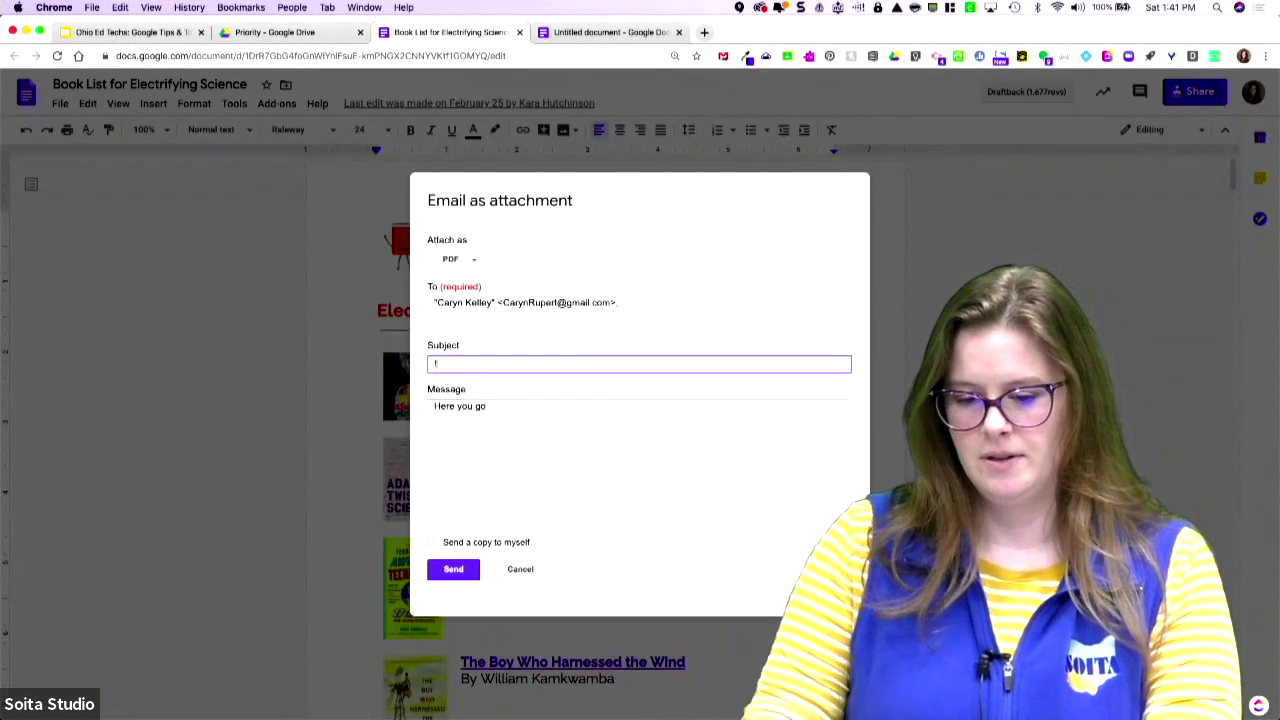
{"action": "key", "text": "super+z"}
{"action": "left_click", "coordinate": [536, 405]}
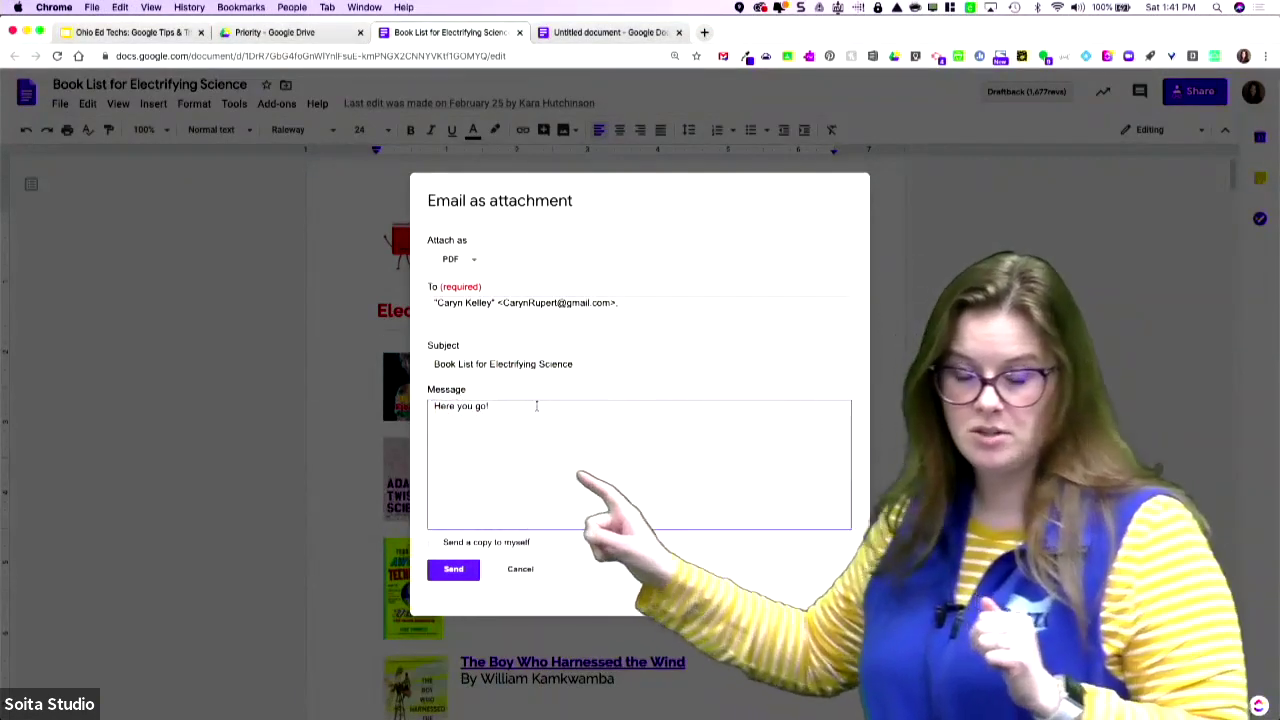
{"action": "left_click", "coordinate": [466, 566]}
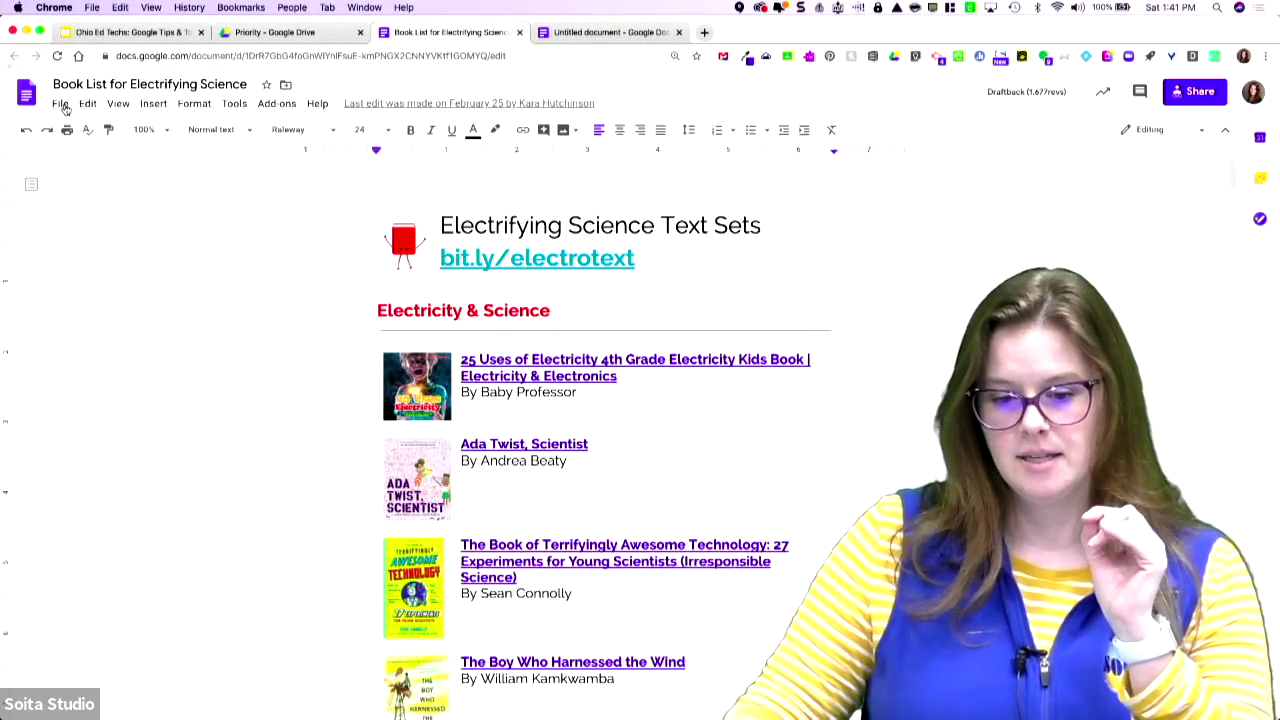
{"action": "left_click", "coordinate": [61, 104]}
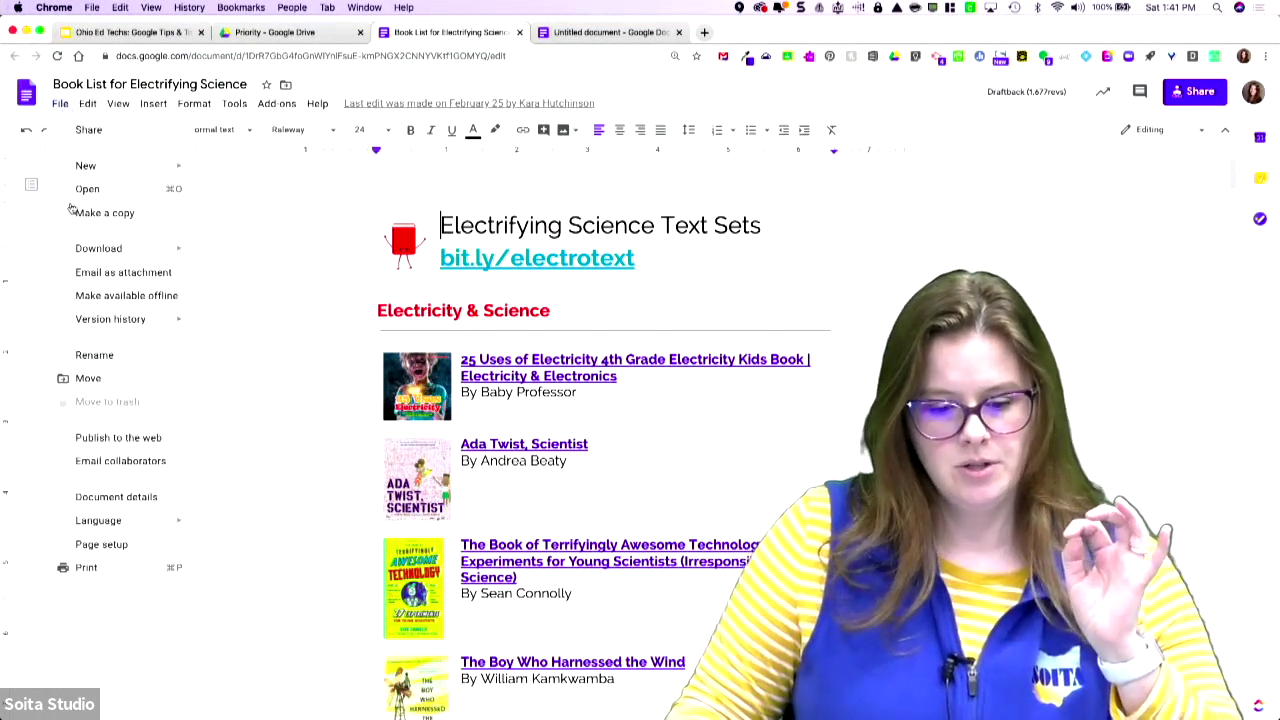
{"action": "left_click", "coordinate": [110, 462]}
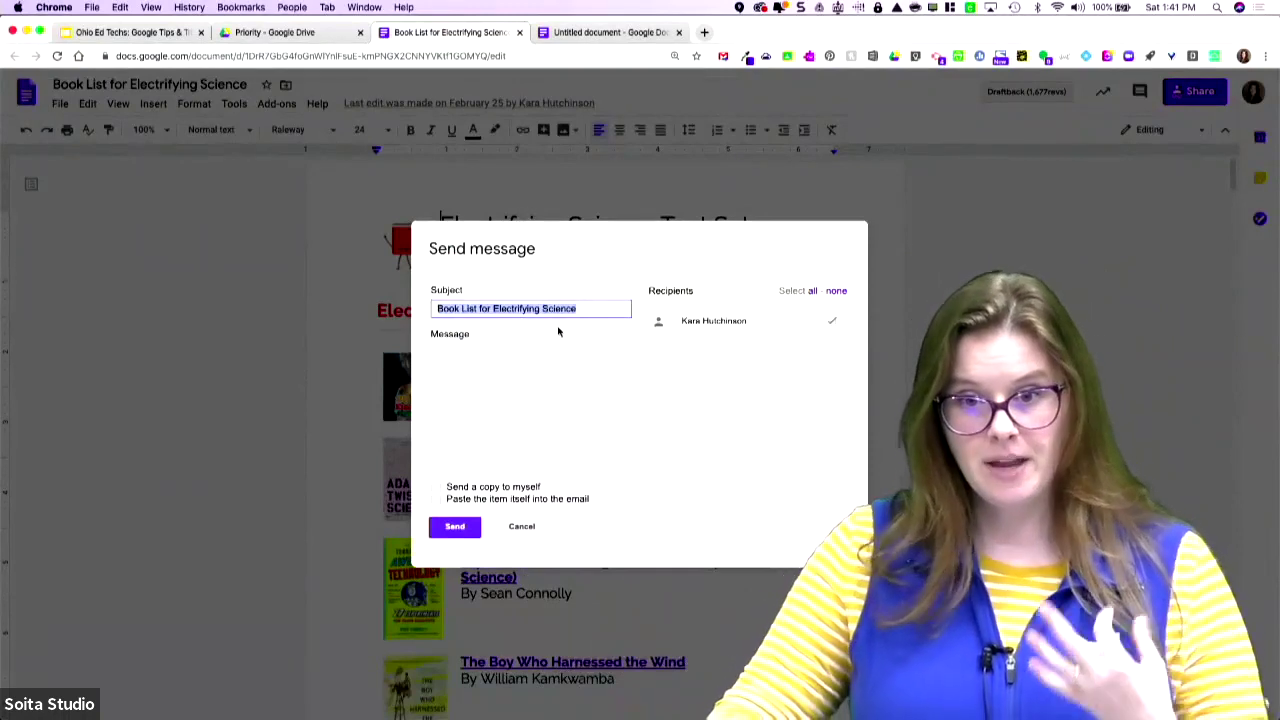
{"action": "left_click", "coordinate": [506, 381]}
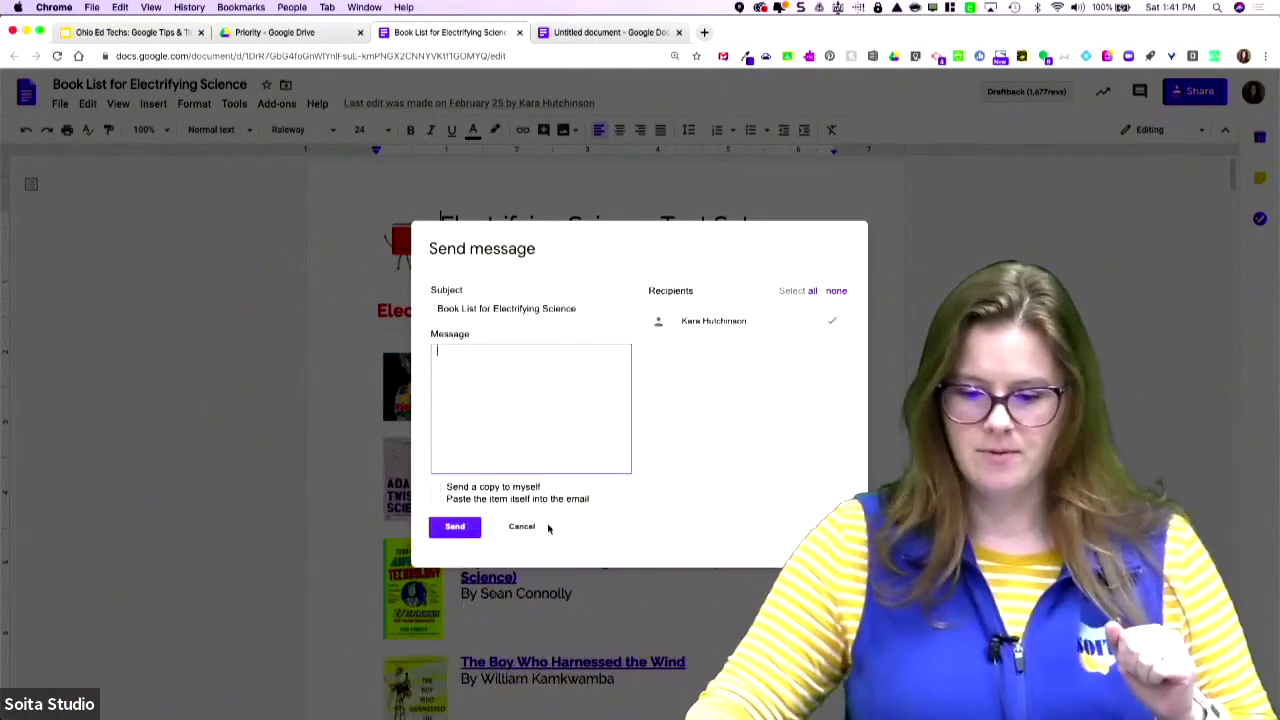
{"action": "left_click", "coordinate": [536, 526]}
{"action": "left_click", "coordinate": [60, 105]}
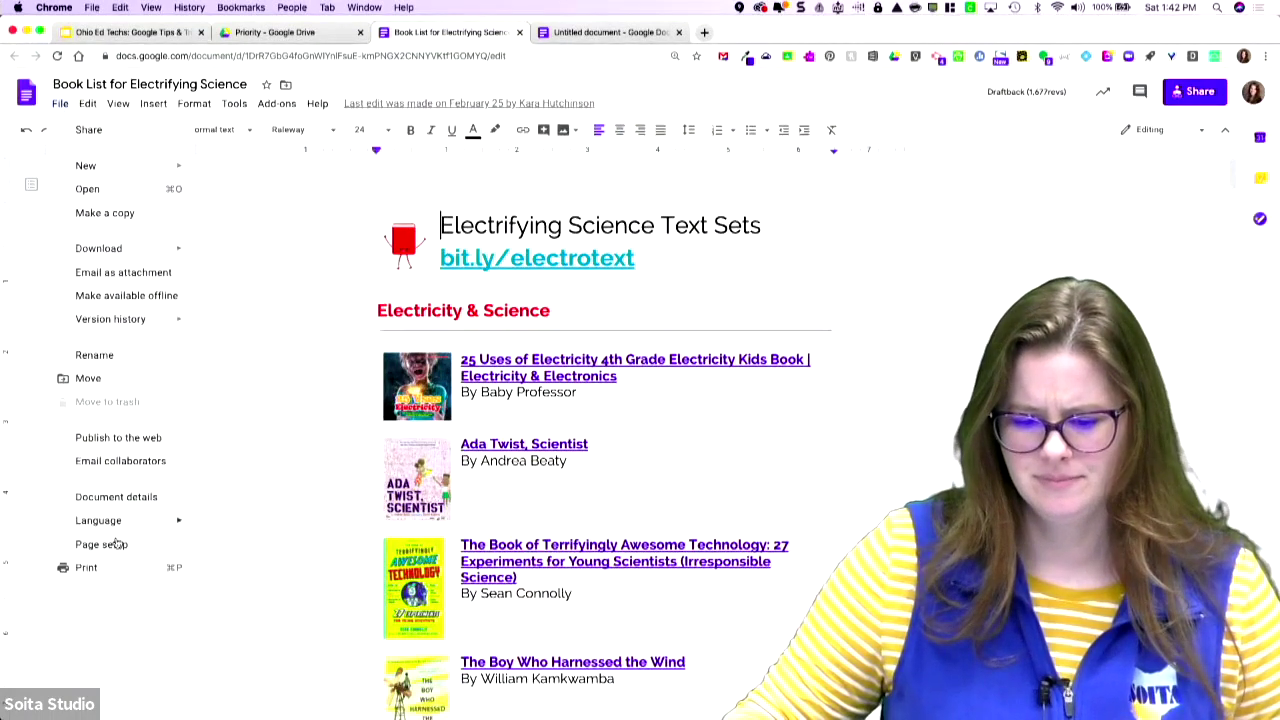
- Make the 'By Baby Professor' line under 25 Uses of Electricity italic in a new colour
{"action": "scroll", "coordinate": [276, 553], "scroll_direction": "down", "scroll_amount": 1}
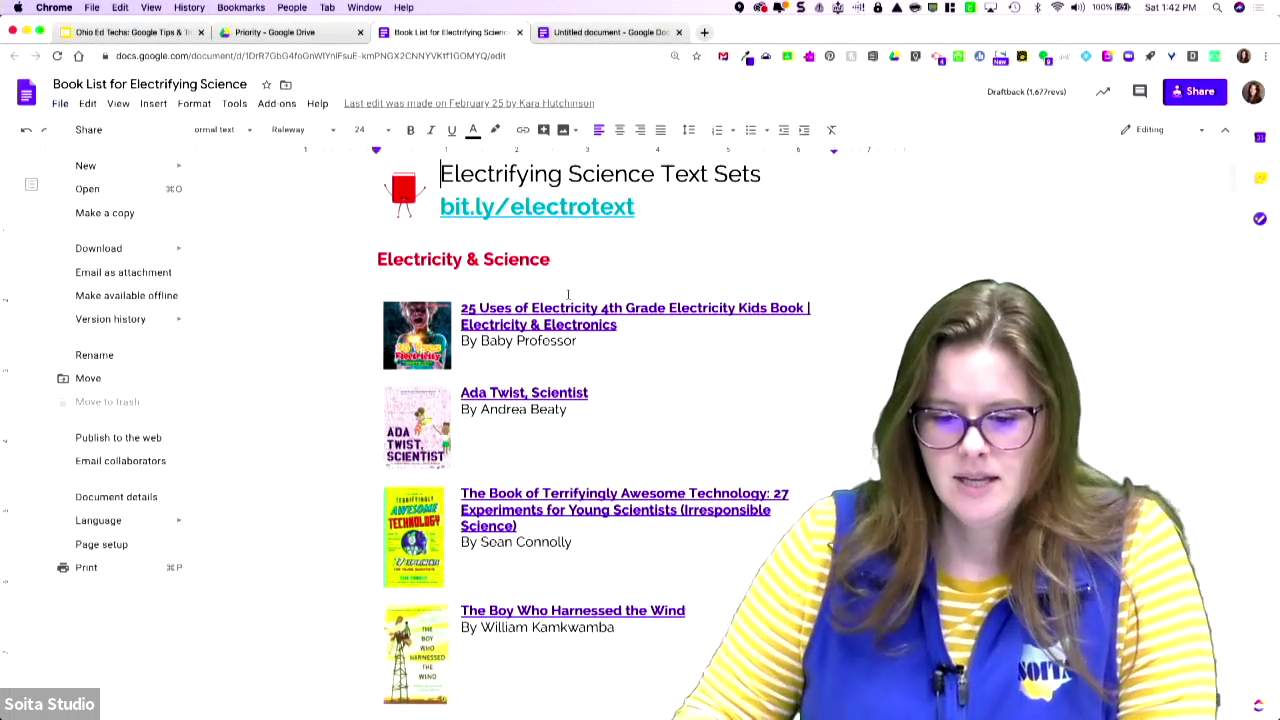
{"action": "left_click", "coordinate": [706, 378]}
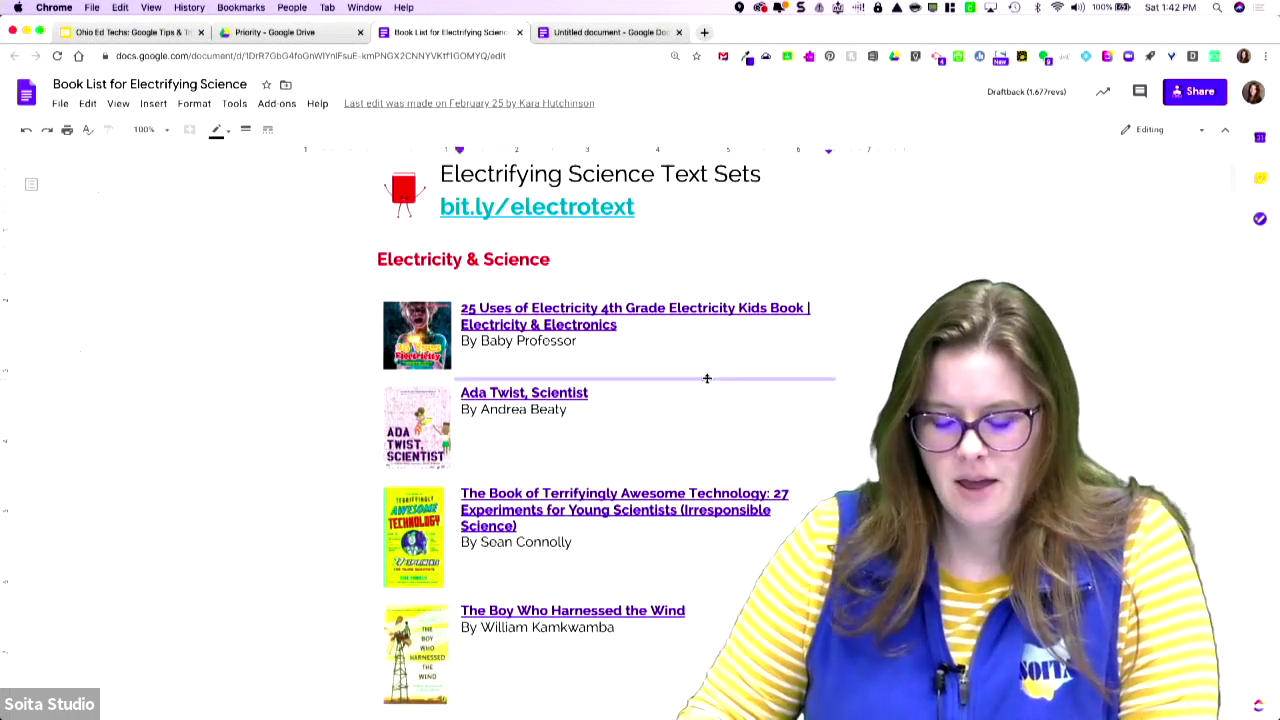
{"action": "left_click", "coordinate": [608, 341]}
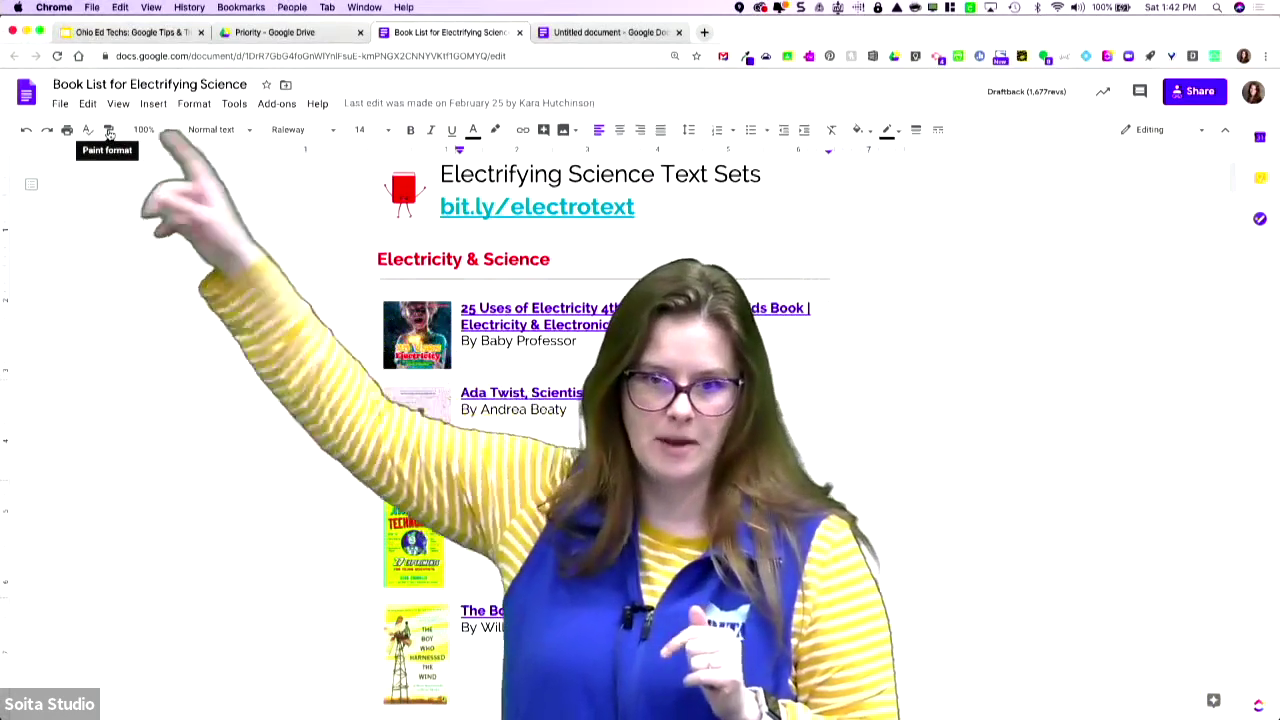
{"action": "left_click", "coordinate": [603, 344]}
{"action": "left_click_drag", "start_coordinate": [553, 342], "coordinate": [476, 341]}
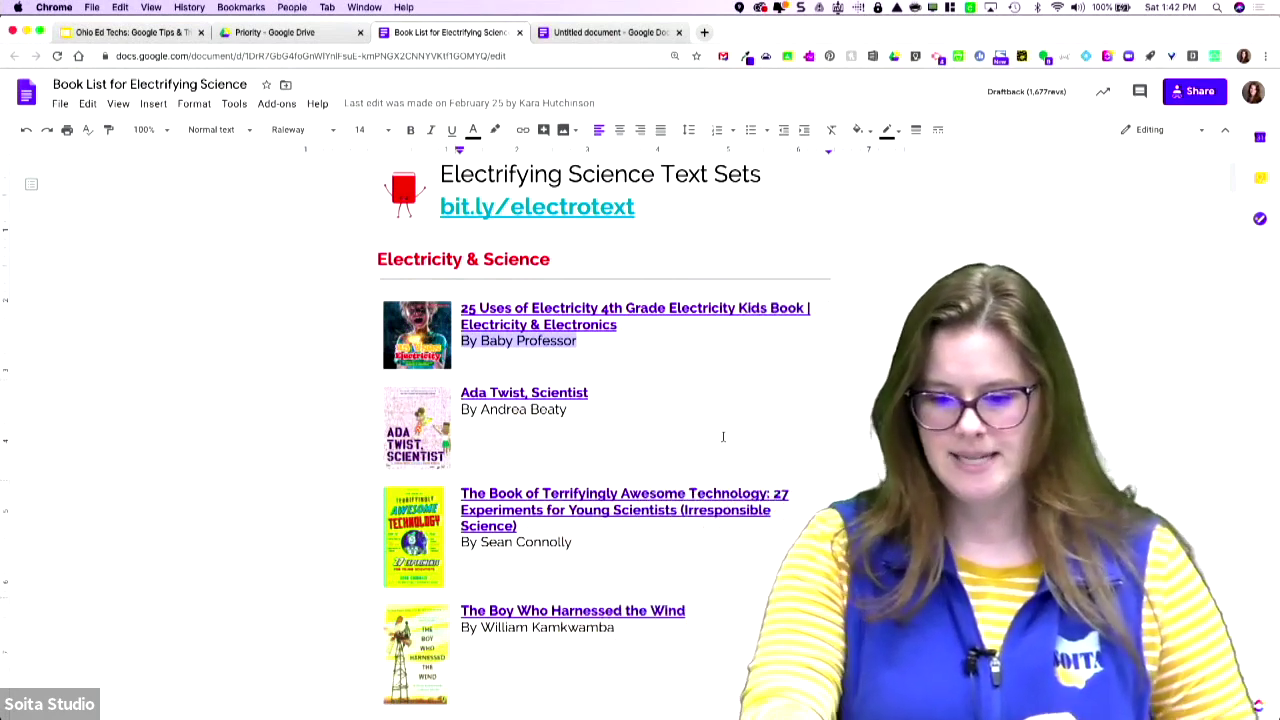
{"action": "key", "text": "super+i"}
{"action": "left_click", "coordinate": [475, 130]}
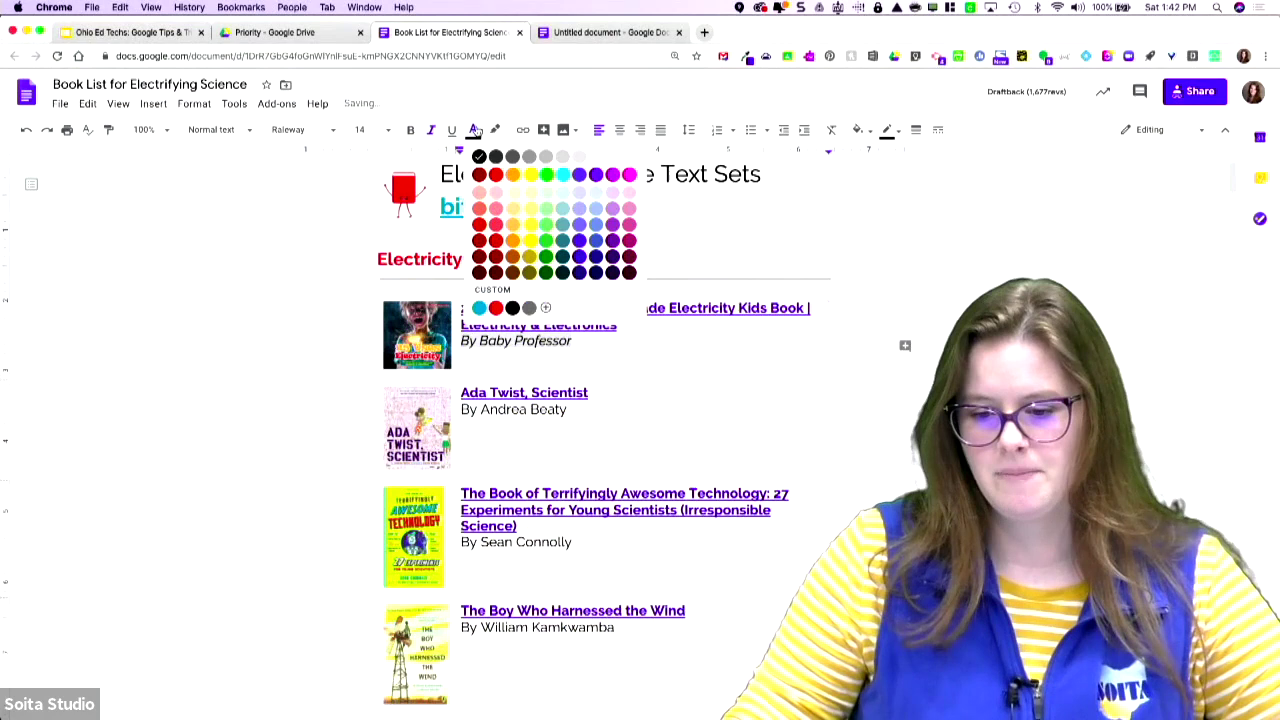
{"action": "left_click", "coordinate": [495, 160]}
{"action": "left_click", "coordinate": [713, 366]}
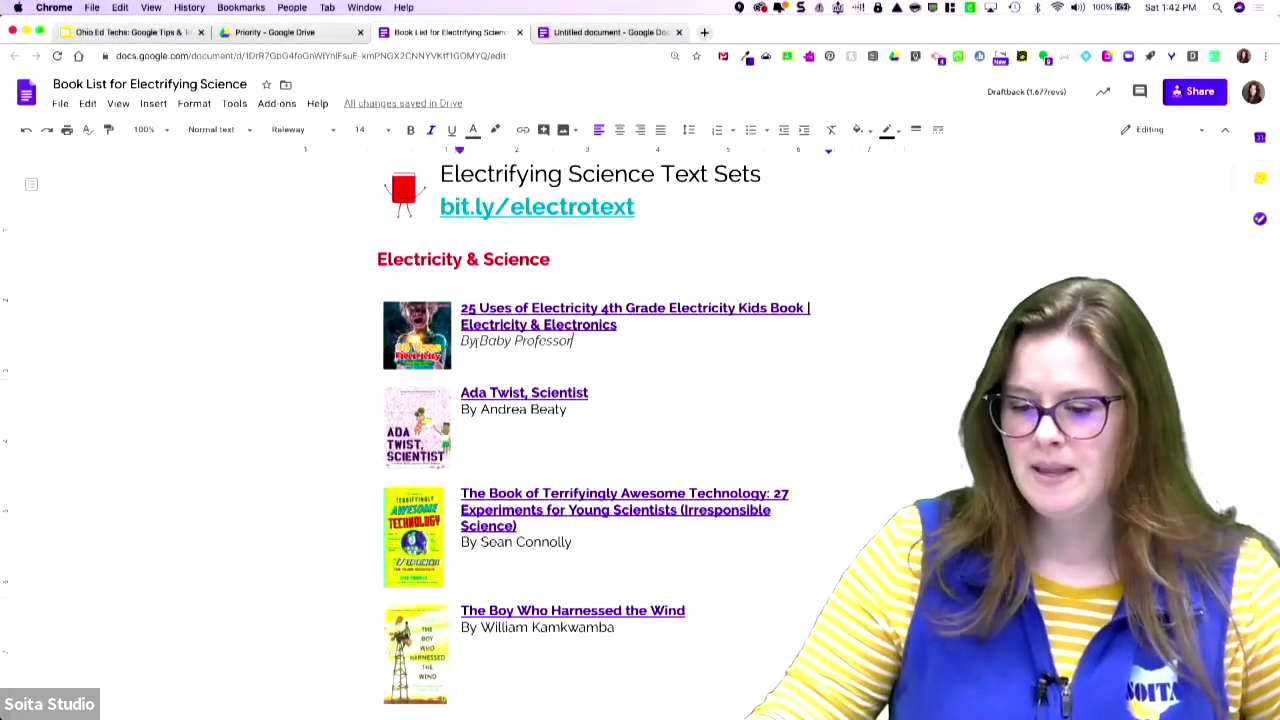
{"action": "left_click_drag", "start_coordinate": [461, 341], "coordinate": [525, 342]}
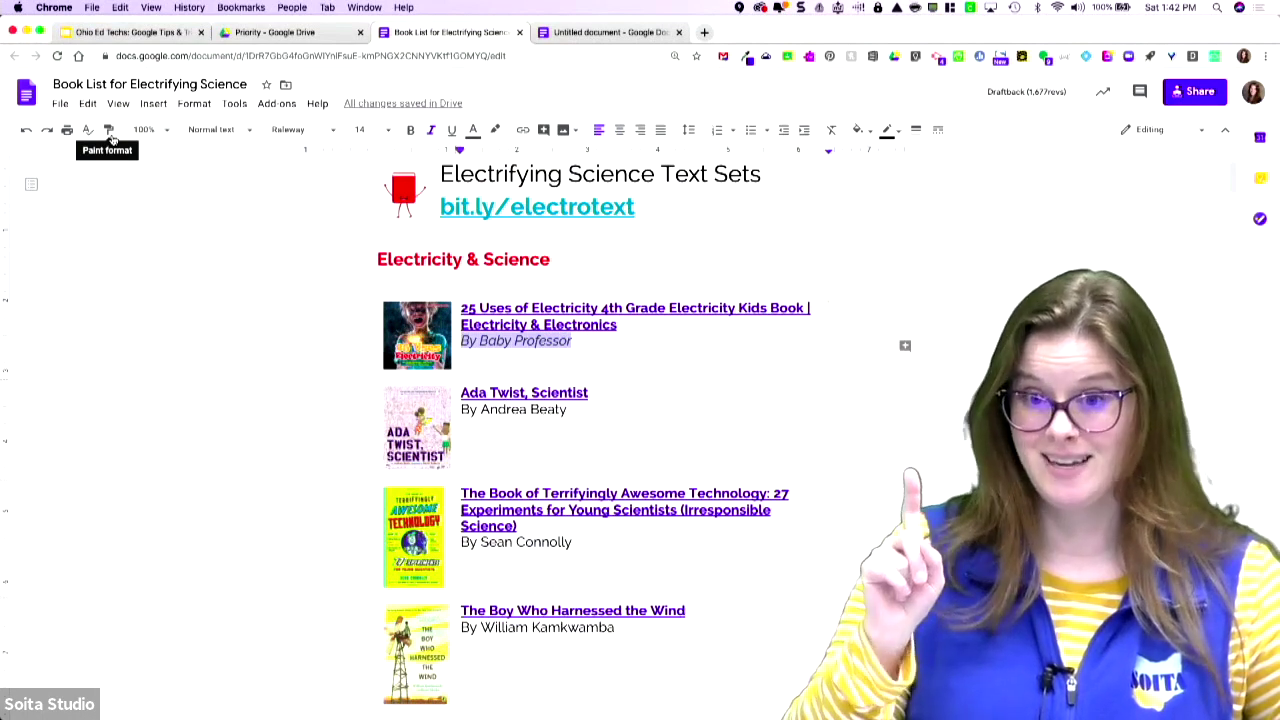
- Paint the italic author style onto Ada Twist, The Boy Who Harnessed the Wind and The Boy Who Invented TV
{"action": "left_click", "coordinate": [110, 133]}
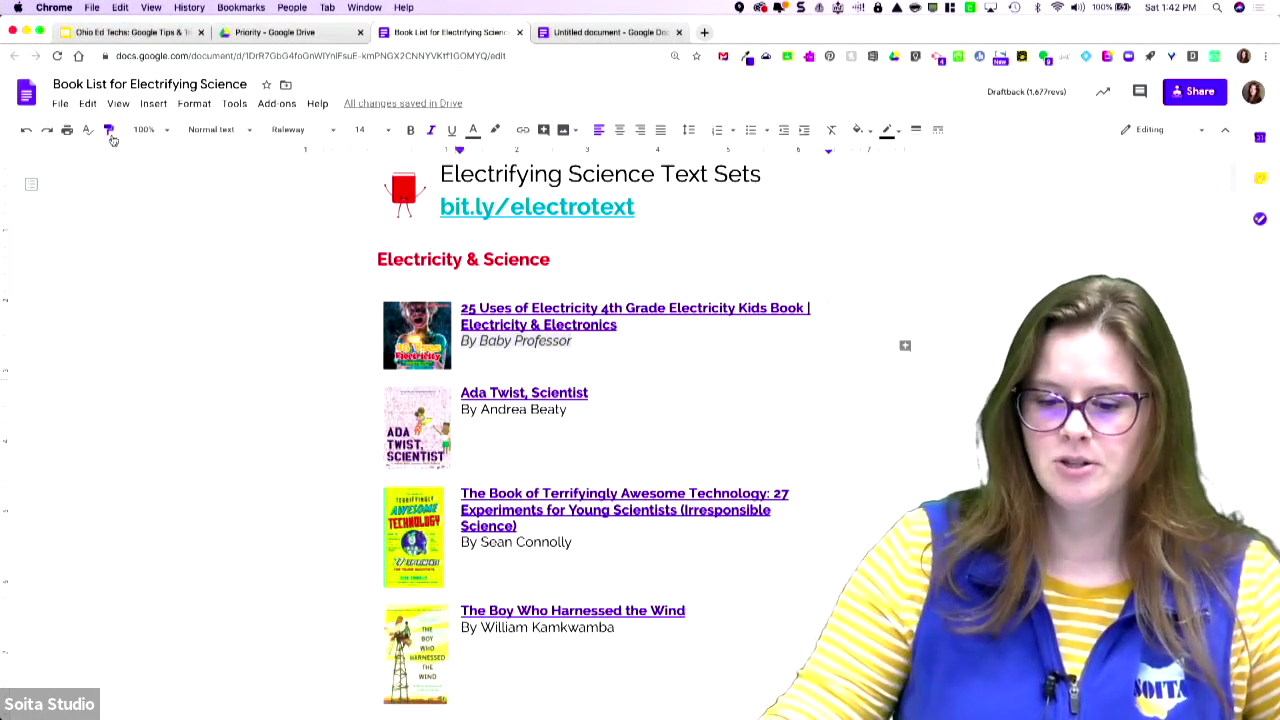
{"action": "mouse_move", "coordinate": [574, 408]}
{"action": "left_mouse_down"}
{"action": "mouse_move", "coordinate": [444, 405]}
{"action": "mouse_move", "coordinate": [463, 410]}
{"action": "left_mouse_up"}
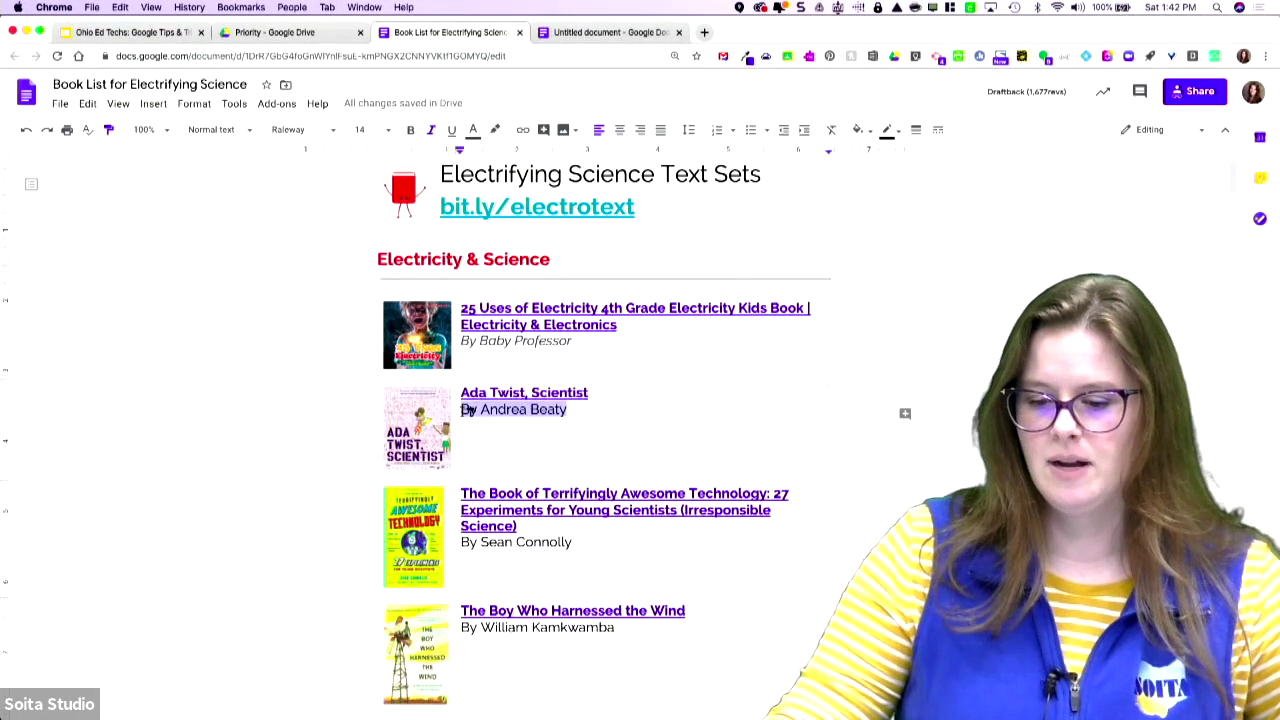
{"action": "left_click_drag", "start_coordinate": [577, 540], "coordinate": [462, 541]}
{"action": "scroll", "coordinate": [600, 545], "scroll_direction": "down", "scroll_amount": 2}
{"action": "left_click_drag", "start_coordinate": [620, 528], "coordinate": [461, 527]}
{"action": "scroll", "coordinate": [678, 522], "scroll_direction": "down", "scroll_amount": 5}
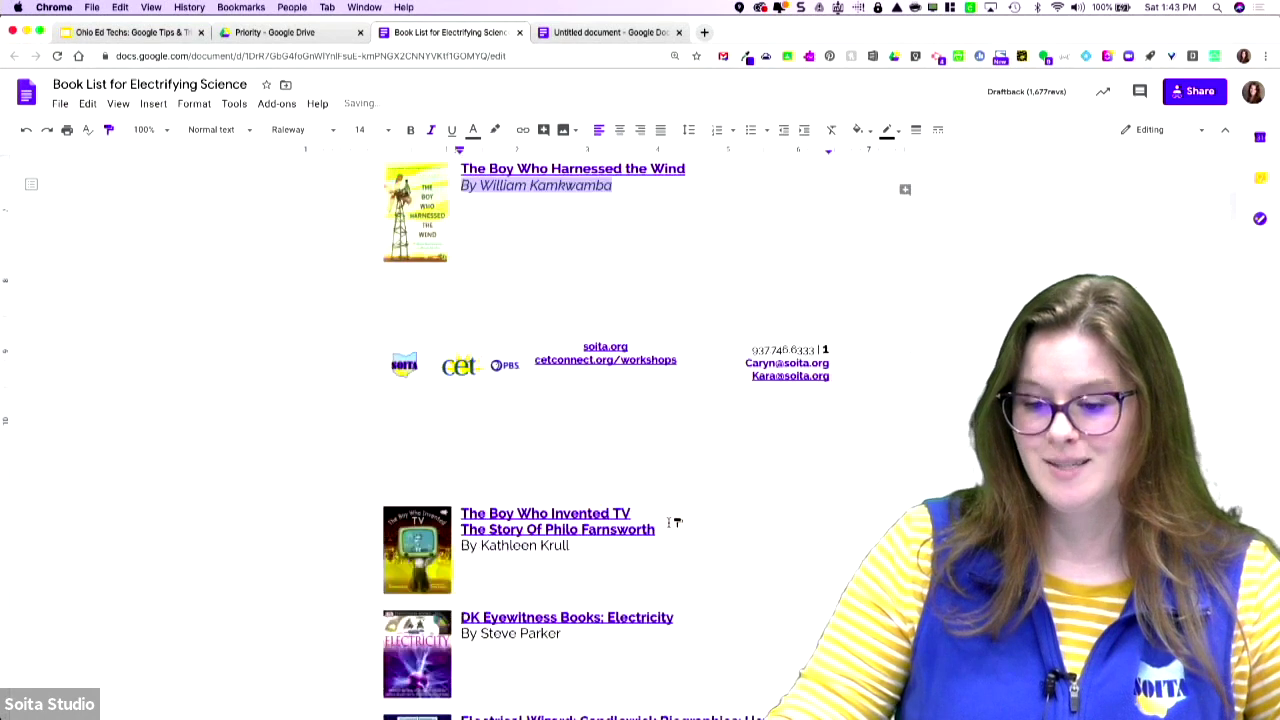
{"action": "left_click_drag", "start_coordinate": [597, 548], "coordinate": [463, 547]}
{"action": "left_click_drag", "start_coordinate": [466, 638], "coordinate": [562, 636]}
{"action": "scroll", "coordinate": [490, 610], "scroll_direction": "down", "scroll_amount": 4}
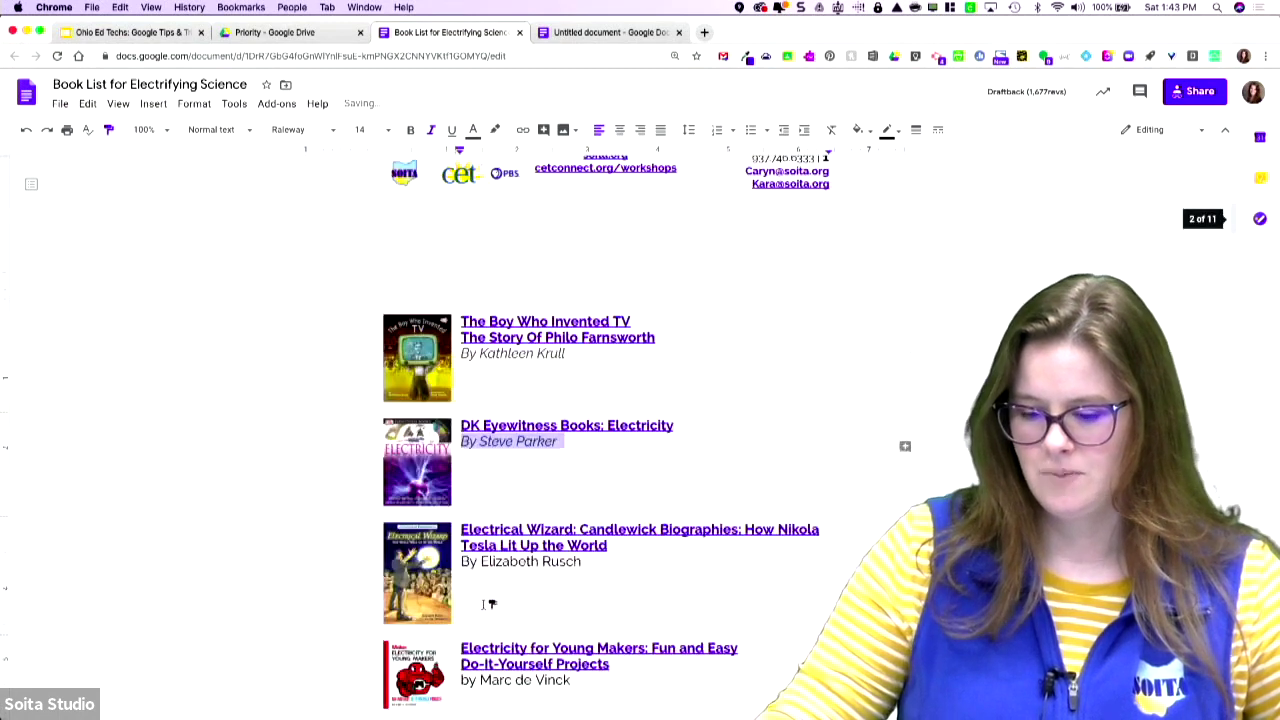
- Copy the italic style onto Electrical Wizard, Young Makers, Frank Einstein, Ben Franklin and How Does My Home Work
{"action": "triple_click", "coordinate": [476, 561]}
{"action": "left_click", "coordinate": [471, 682]}
{"action": "triple_click", "coordinate": [476, 681]}
{"action": "scroll", "coordinate": [478, 668], "scroll_direction": "down", "scroll_amount": 2}
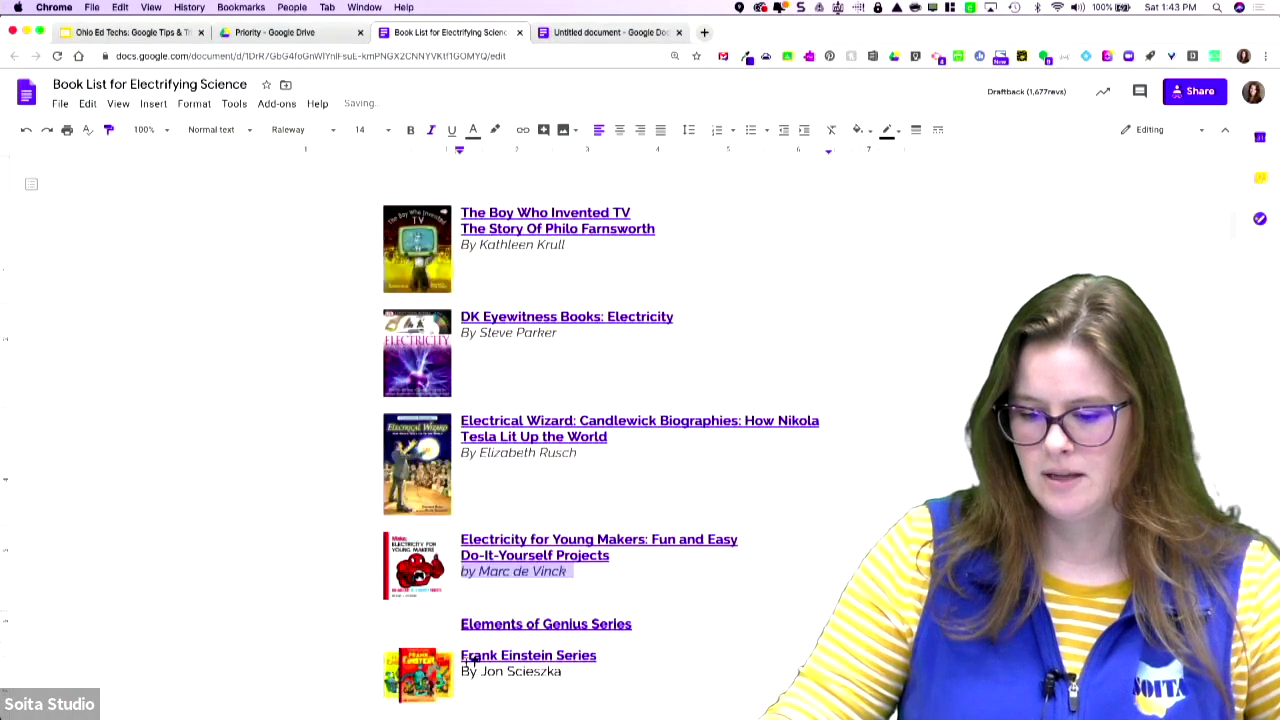
{"action": "left_click", "coordinate": [472, 670]}
{"action": "triple_click", "coordinate": [474, 670]}
{"action": "scroll", "coordinate": [540, 634], "scroll_direction": "down", "scroll_amount": 2}
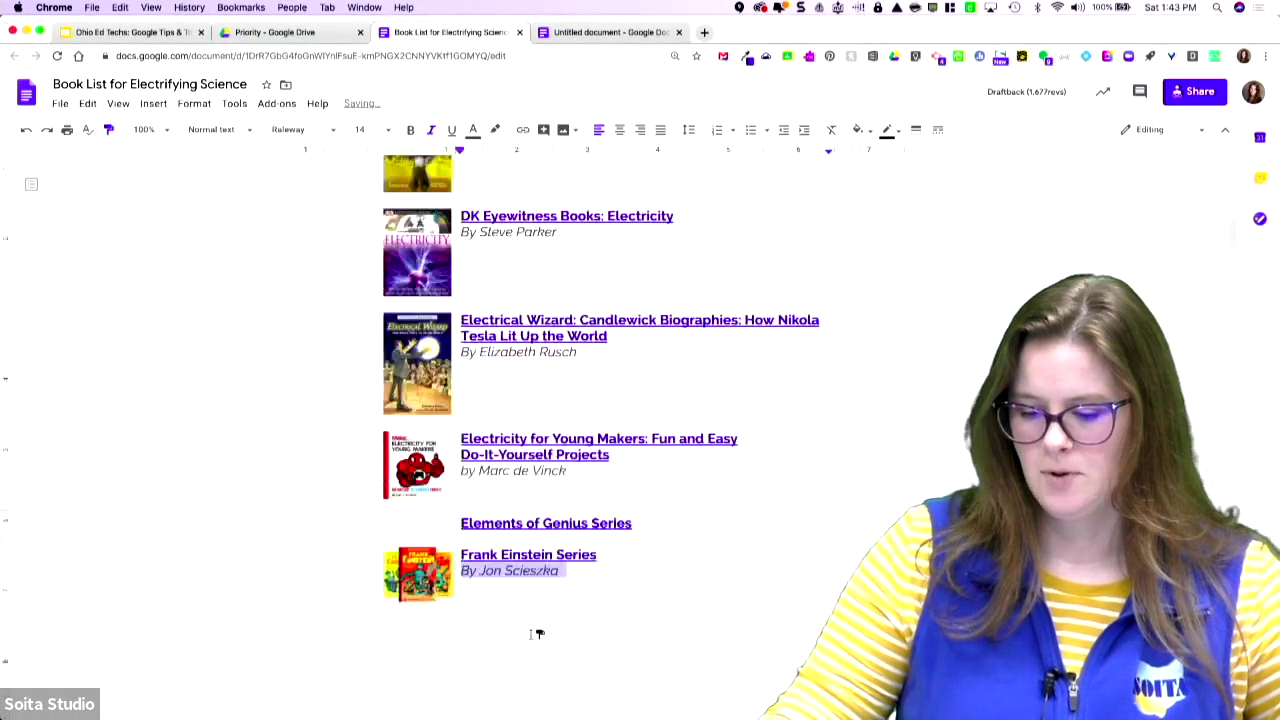
{"action": "scroll", "coordinate": [538, 632], "scroll_direction": "down", "scroll_amount": 7}
{"action": "triple_click", "coordinate": [474, 526]}
{"action": "triple_click", "coordinate": [505, 618]}
- Italicize author lines for Ingenuity through The Shocking Story of Electricity, including Make: Electronics and Nick and Tesla
{"action": "scroll", "coordinate": [480, 610], "scroll_direction": "down", "scroll_amount": 3}
{"action": "triple_click", "coordinate": [472, 546]}
{"action": "triple_click", "coordinate": [488, 648]}
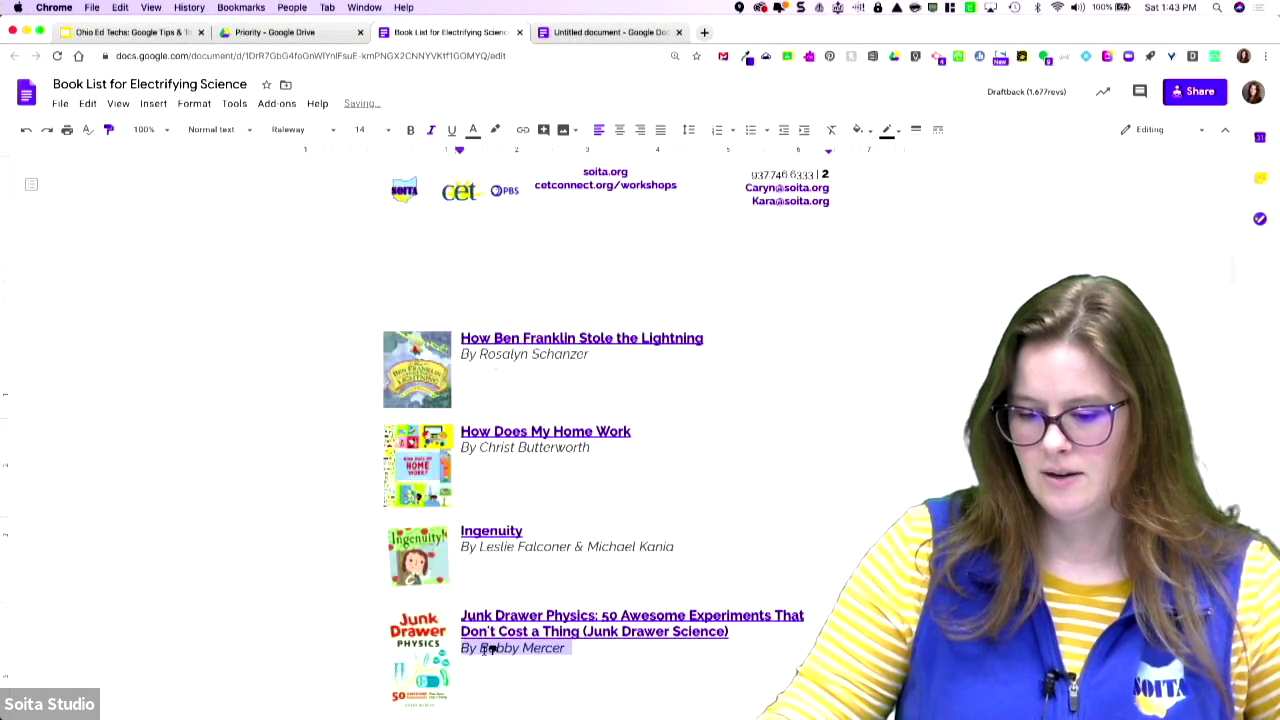
{"action": "scroll", "coordinate": [487, 648], "scroll_direction": "down", "scroll_amount": 4}
{"action": "double_click", "coordinate": [483, 560]}
{"action": "triple_click", "coordinate": [483, 561]}
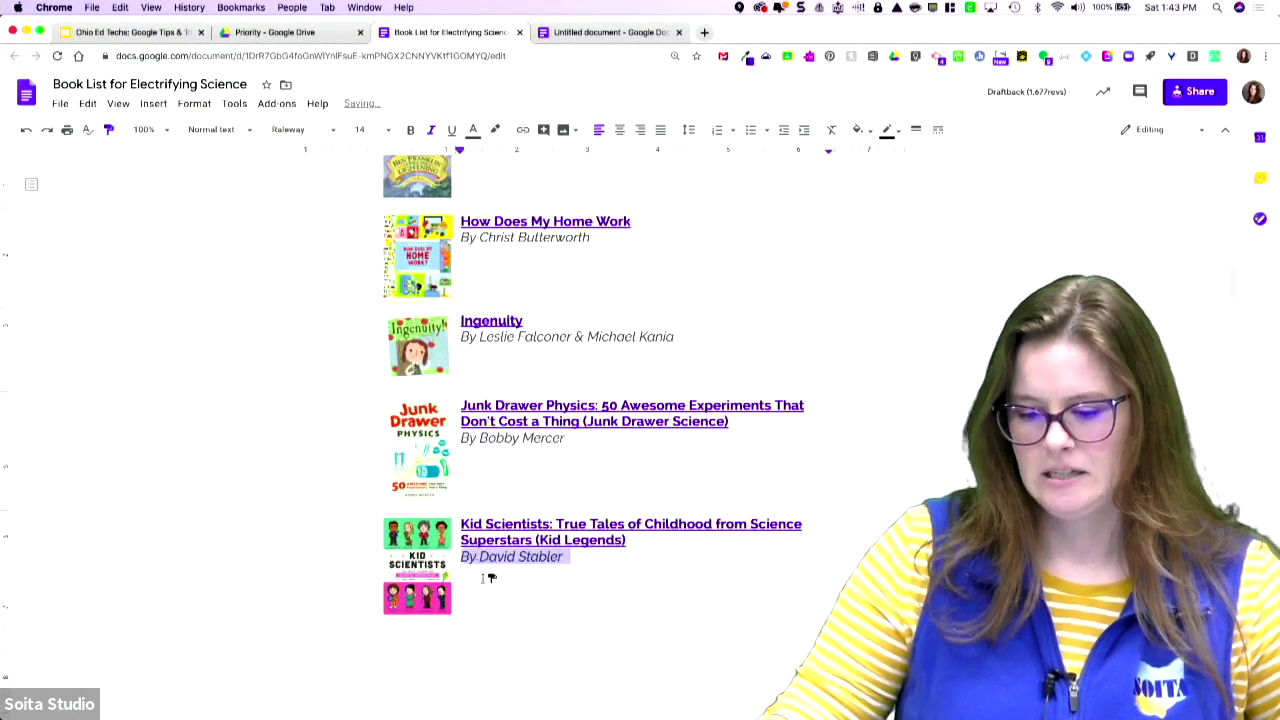
{"action": "scroll", "coordinate": [486, 570], "scroll_direction": "down", "scroll_amount": 10}
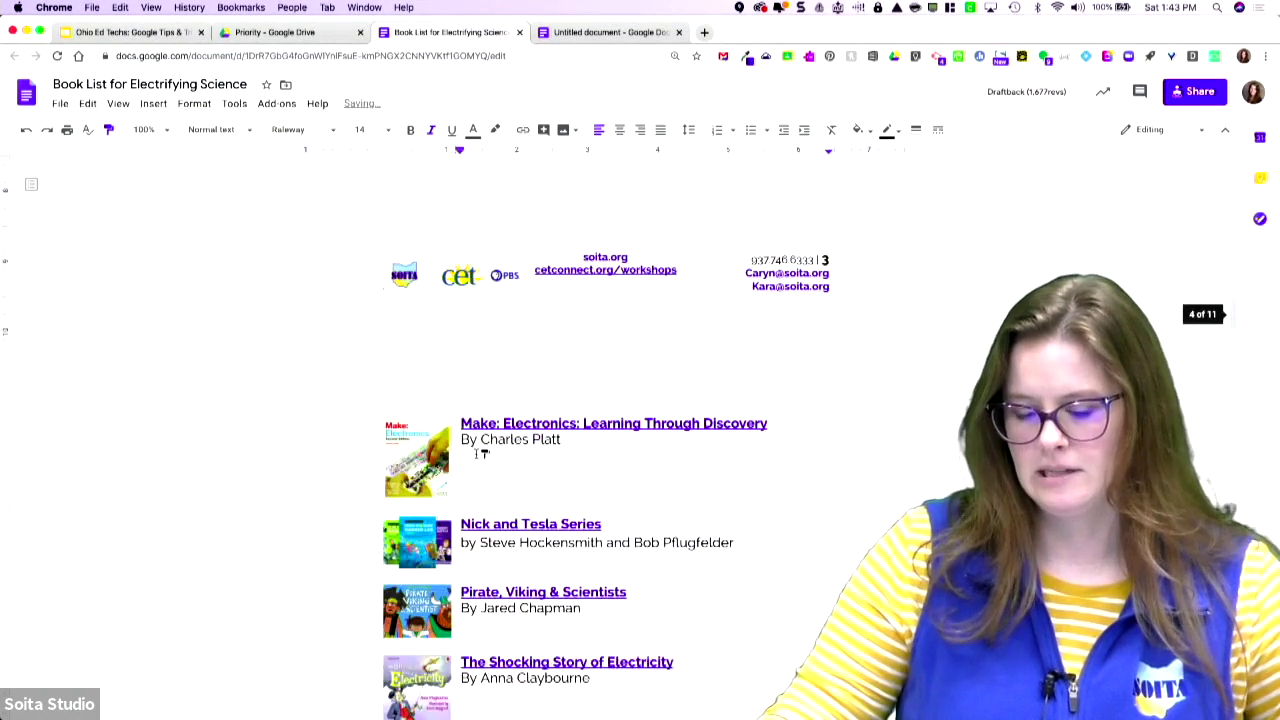
{"action": "triple_click", "coordinate": [472, 439]}
{"action": "double_click", "coordinate": [472, 542]}
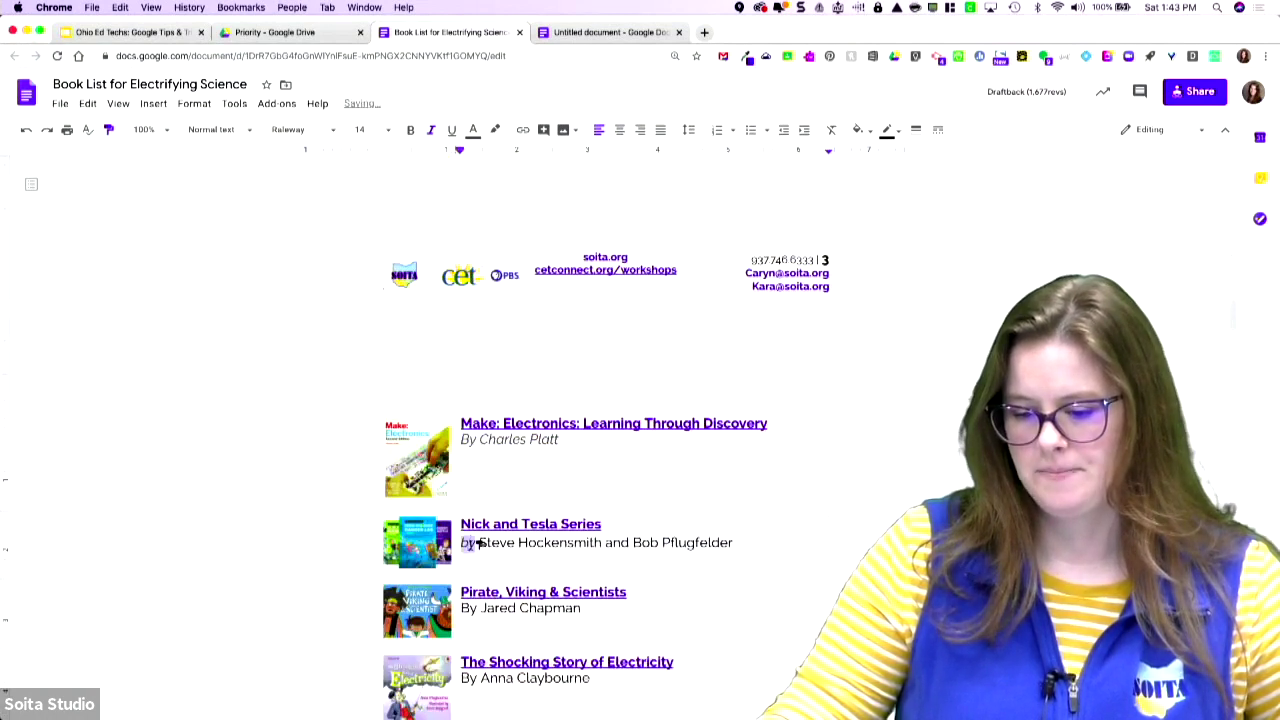
{"action": "triple_click", "coordinate": [494, 542]}
{"action": "triple_click", "coordinate": [474, 609]}
{"action": "triple_click", "coordinate": [484, 678]}
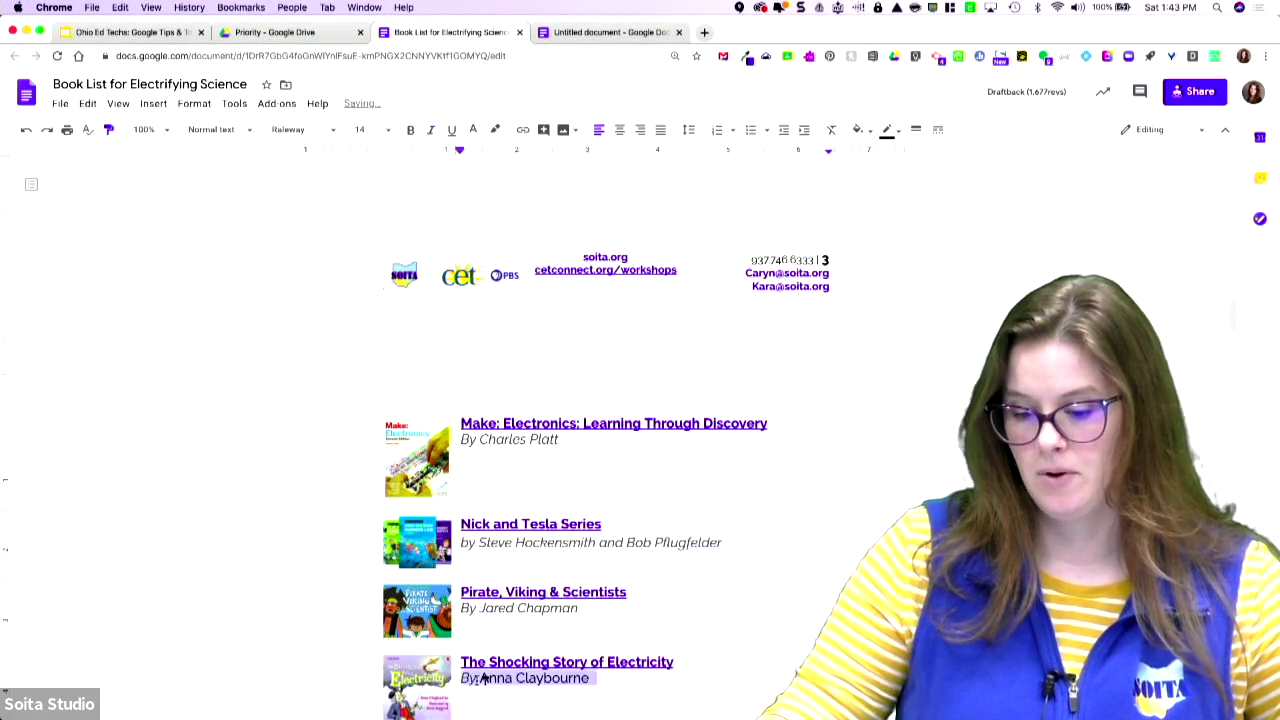
- Italicize author lines for Start with Science, STEAM Stories, Switch On Switch Off, the Tesla, Edison and You Wouldn't Want books
{"action": "scroll", "coordinate": [486, 677], "scroll_direction": "down", "scroll_amount": 5}
{"action": "left_click", "coordinate": [490, 558]}
{"action": "triple_click", "coordinate": [490, 560]}
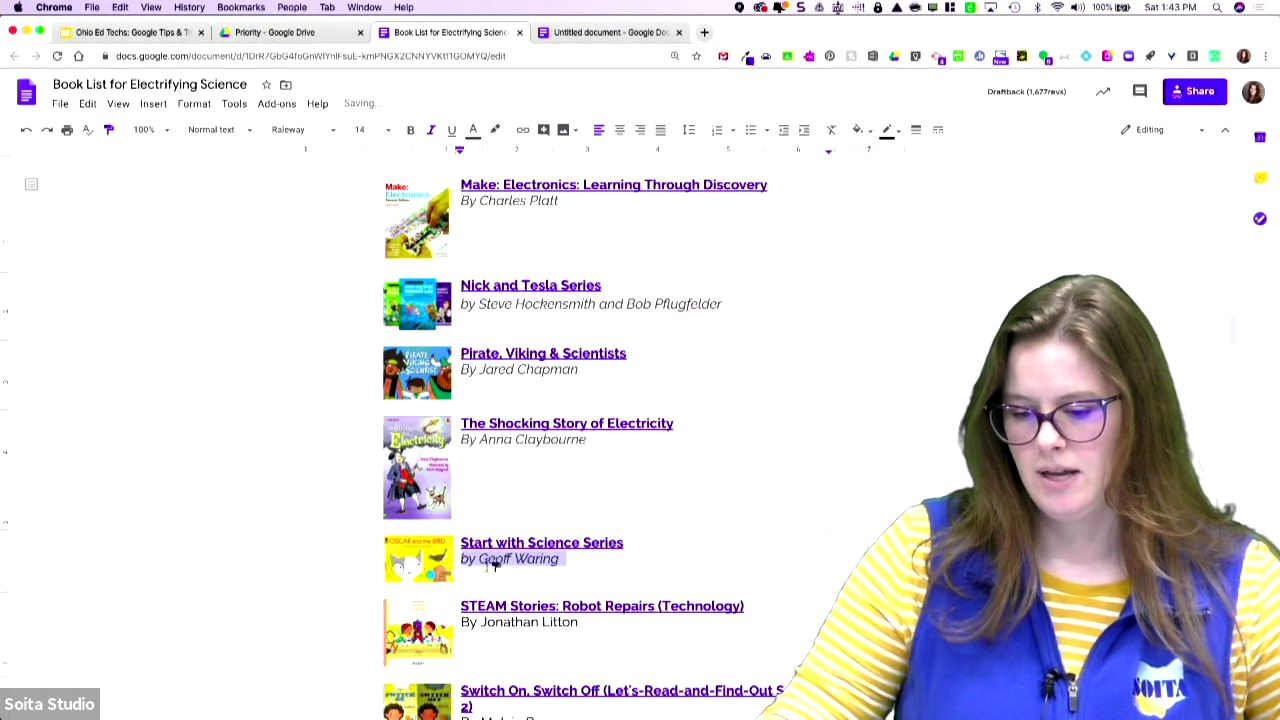
{"action": "triple_click", "coordinate": [502, 622]}
{"action": "scroll", "coordinate": [491, 640], "scroll_direction": "down", "scroll_amount": 6}
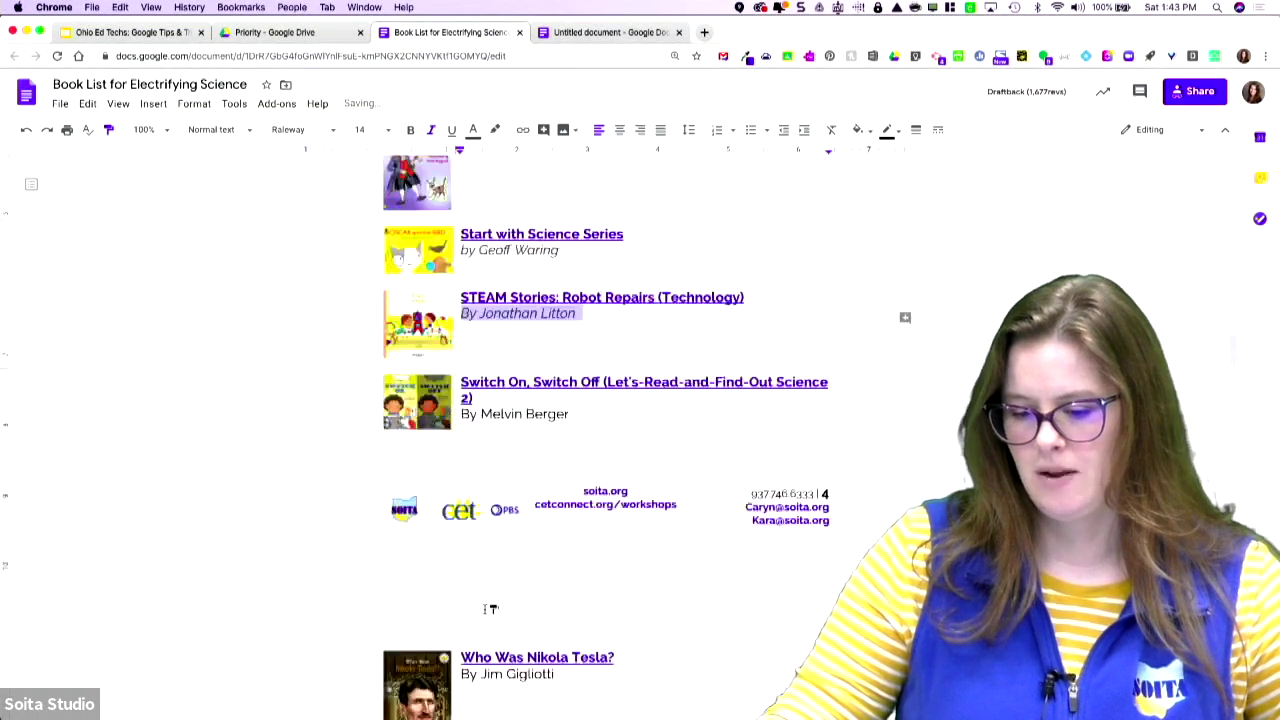
{"action": "triple_click", "coordinate": [492, 414]}
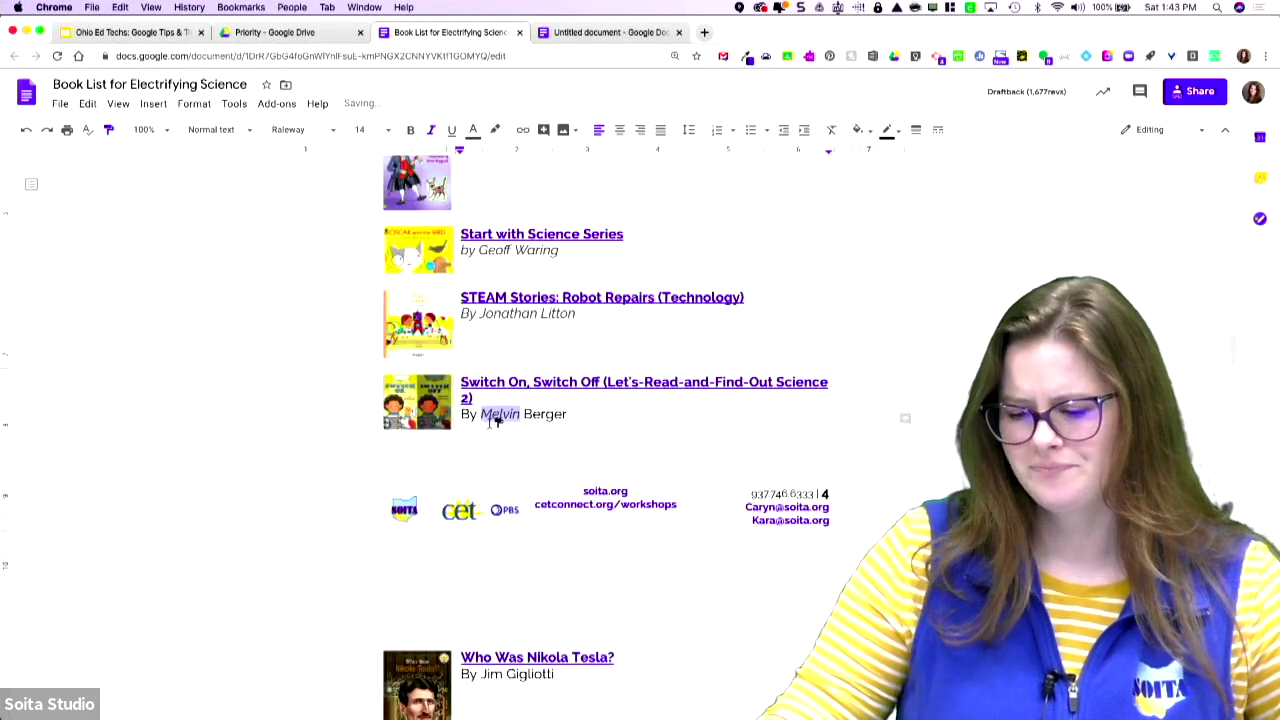
{"action": "double_click", "coordinate": [482, 674]}
{"action": "triple_click", "coordinate": [490, 674]}
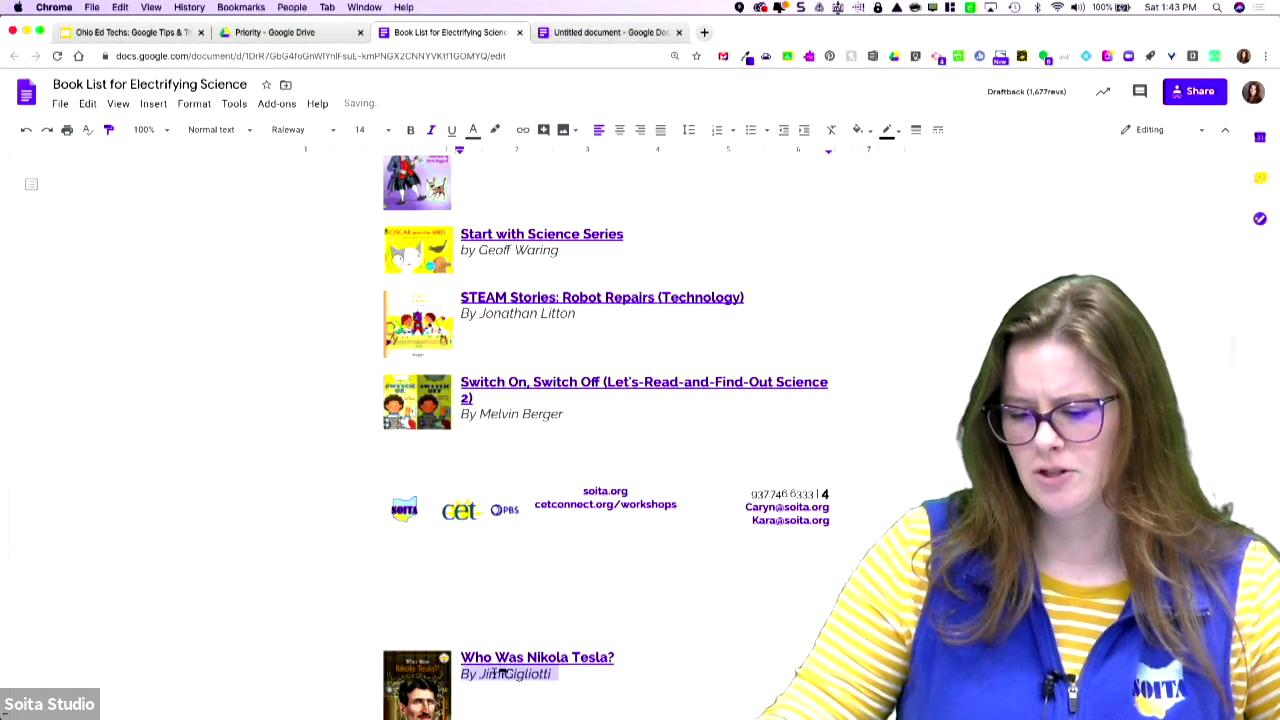
{"action": "scroll", "coordinate": [500, 673], "scroll_direction": "down", "scroll_amount": 5}
{"action": "double_click", "coordinate": [497, 544]}
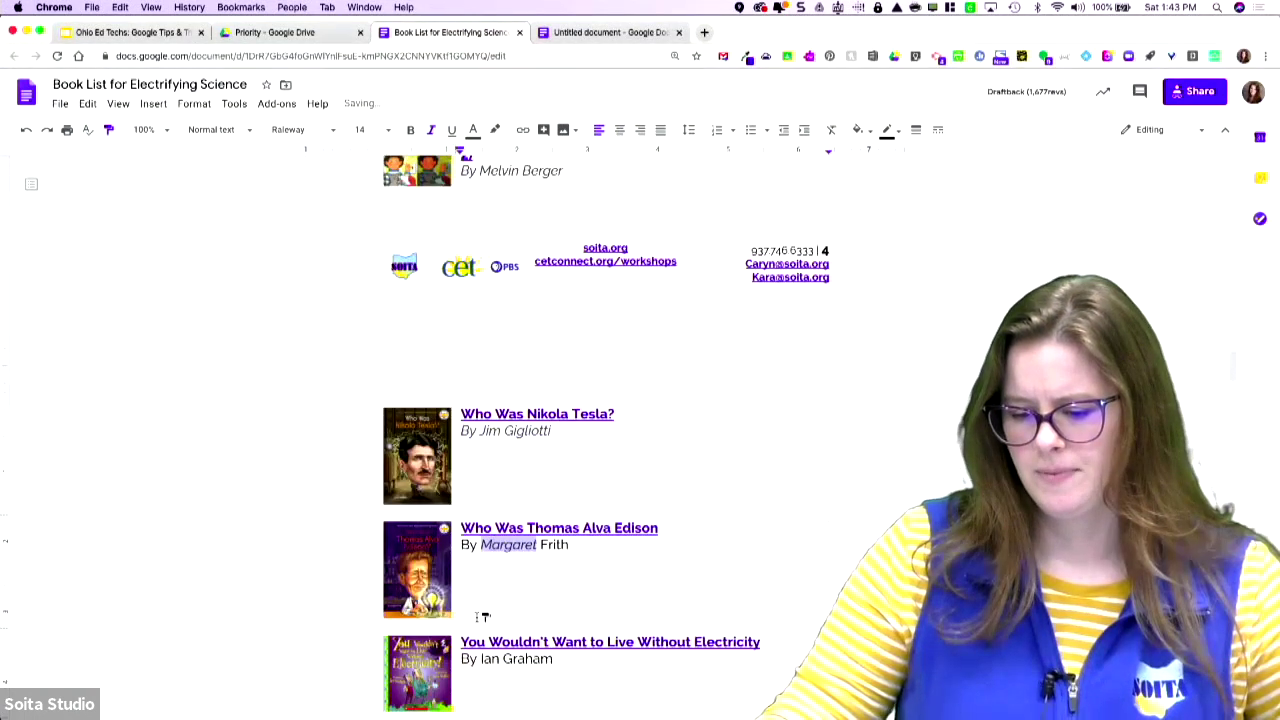
{"action": "triple_click", "coordinate": [476, 544]}
{"action": "double_click", "coordinate": [483, 659]}
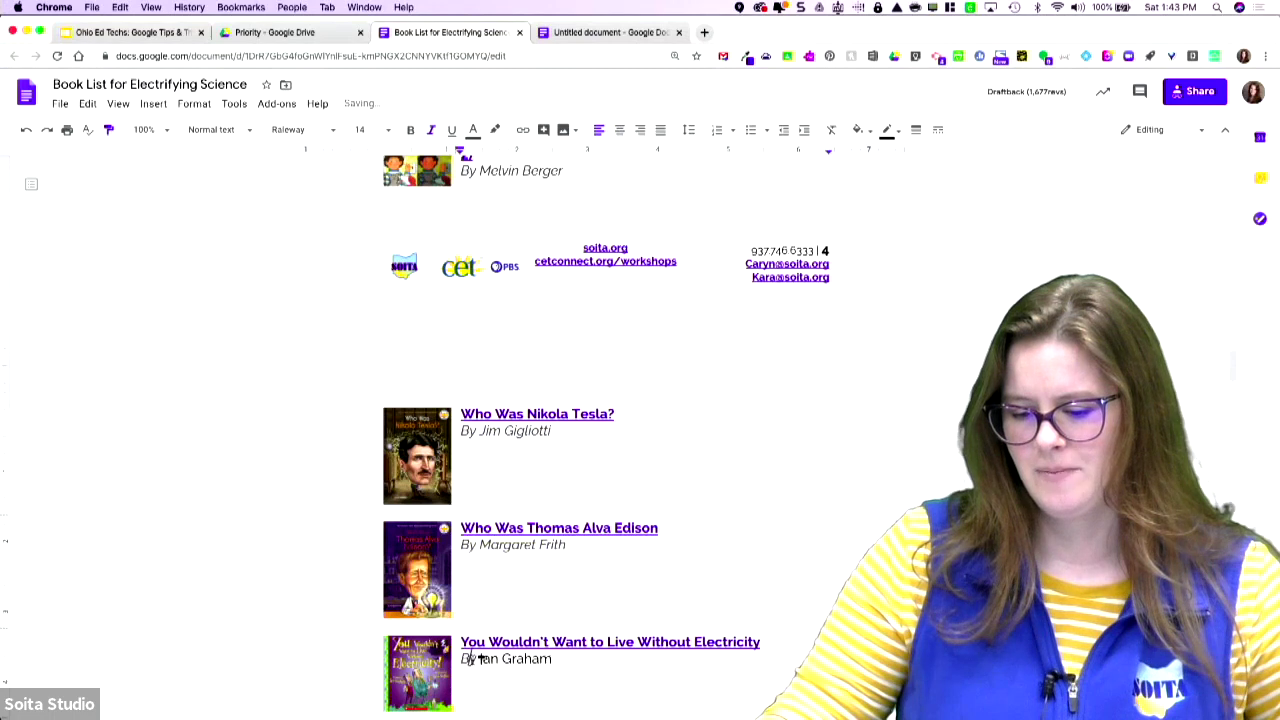
{"action": "triple_click", "coordinate": [483, 659]}
- Italicize author lines for the two Ada Lovelace books and Baby Loves Science, then stop Paint format
{"action": "scroll", "coordinate": [483, 659], "scroll_direction": "down", "scroll_amount": 5}
{"action": "triple_click", "coordinate": [487, 556]}
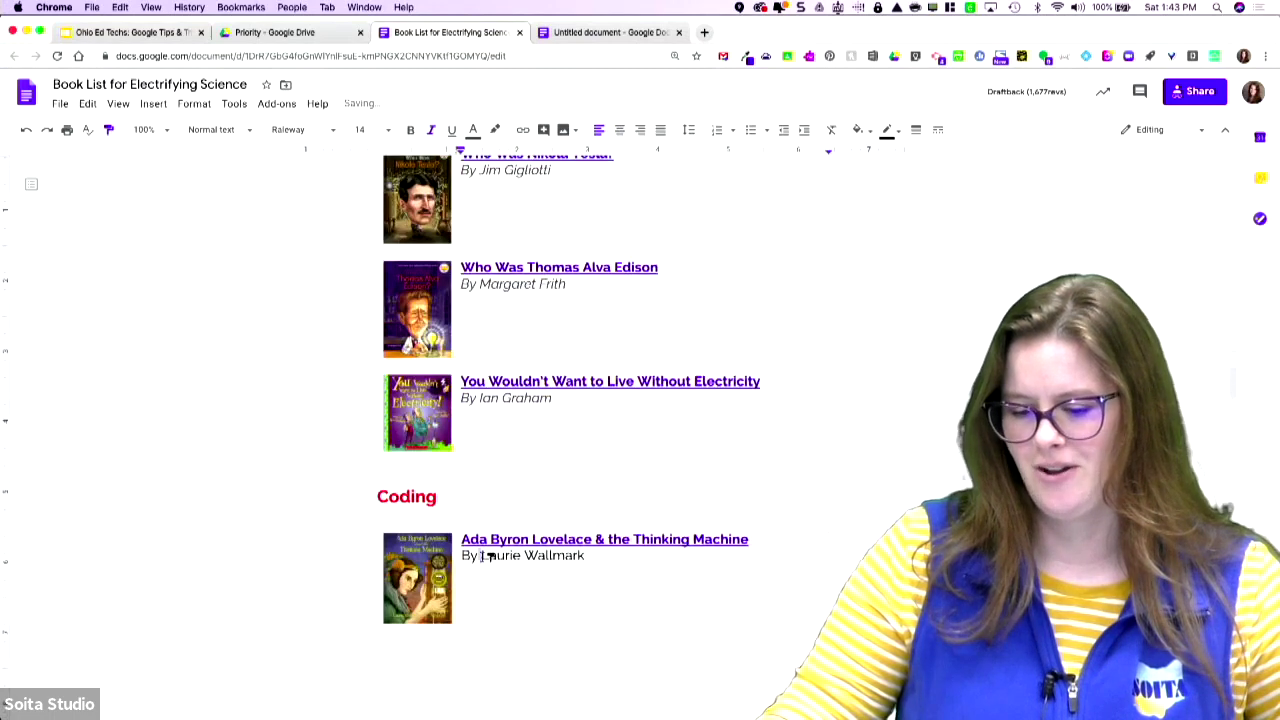
{"action": "scroll", "coordinate": [487, 605], "scroll_direction": "down", "scroll_amount": 4}
{"action": "scroll", "coordinate": [490, 608], "scroll_direction": "down", "scroll_amount": 3}
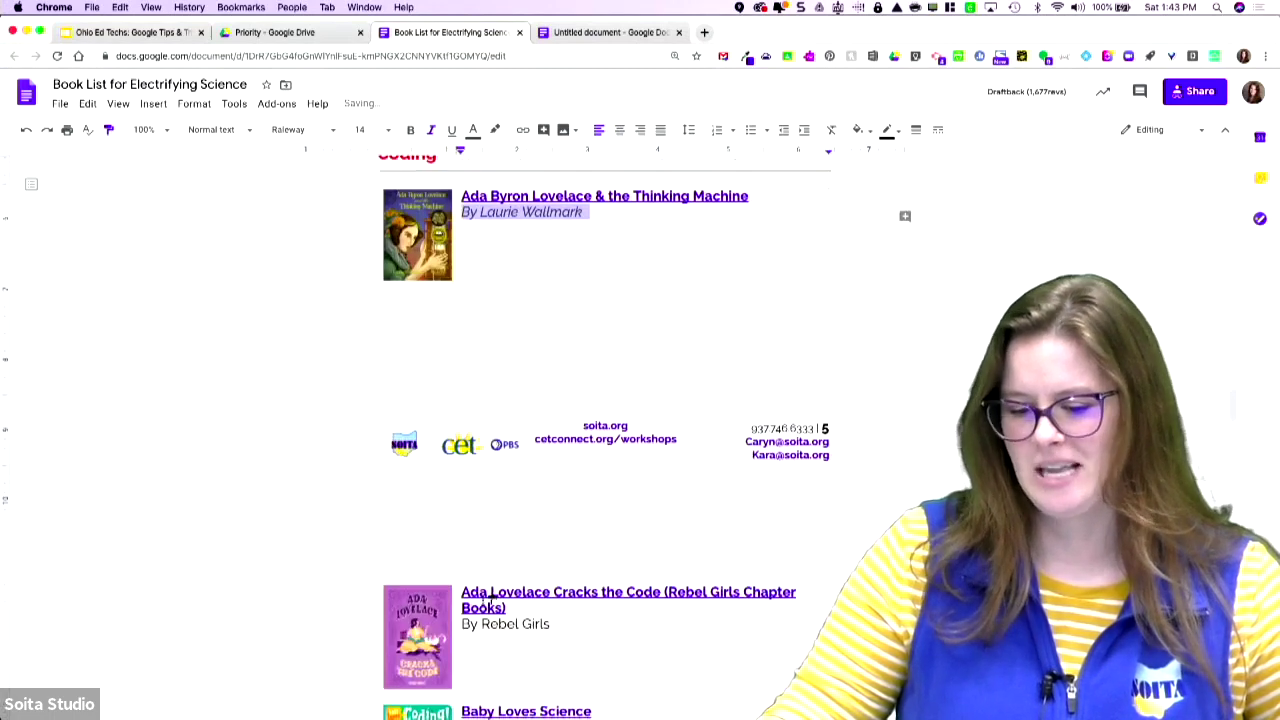
{"action": "triple_click", "coordinate": [469, 620]}
{"action": "scroll", "coordinate": [480, 630], "scroll_direction": "down", "scroll_amount": 5}
{"action": "double_click", "coordinate": [474, 487]}
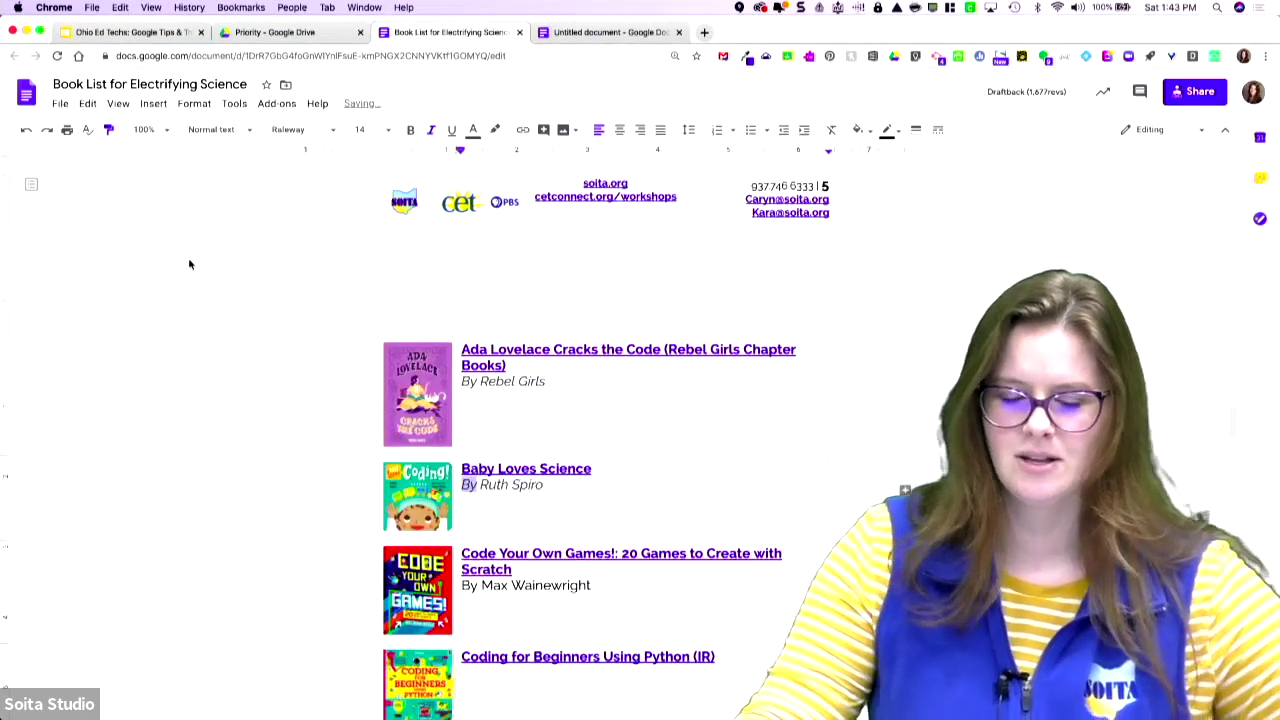
{"action": "left_click", "coordinate": [108, 129]}
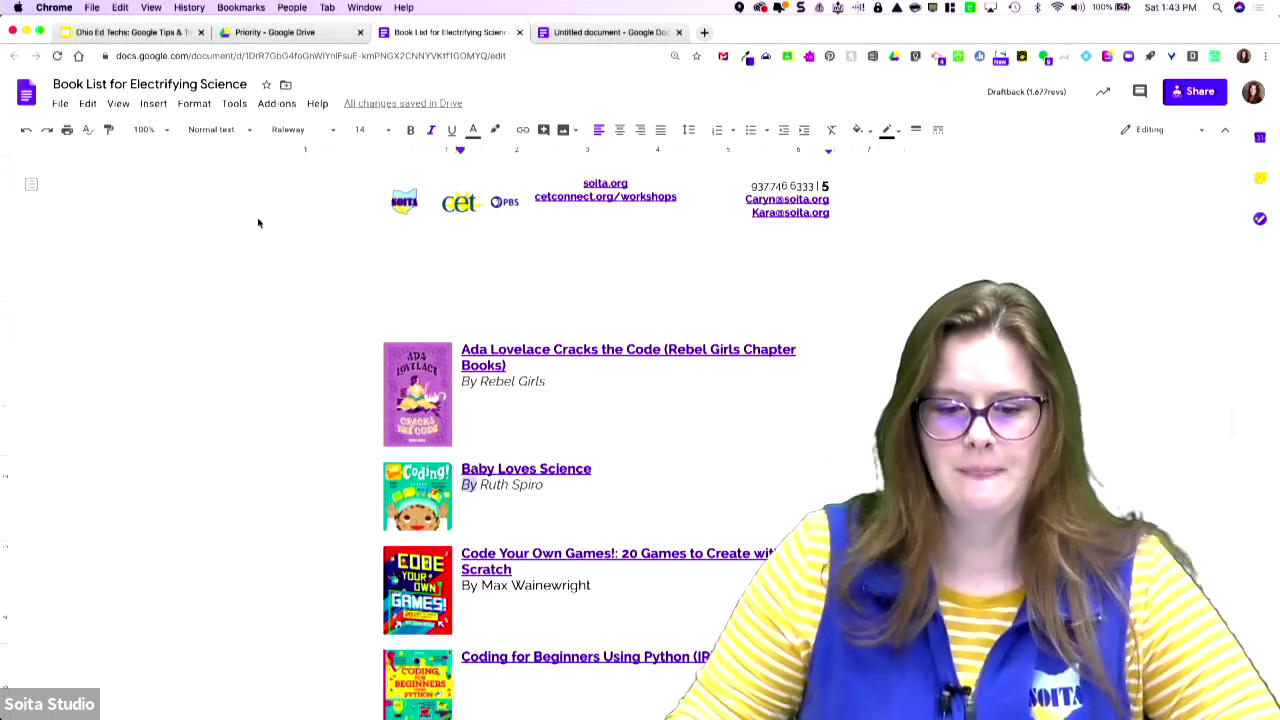
- From the top of the book list, show the Editing, Suggesting and Viewing choices under View > Mode
{"action": "scroll", "coordinate": [362, 154], "scroll_direction": "up", "scroll_amount": 15}
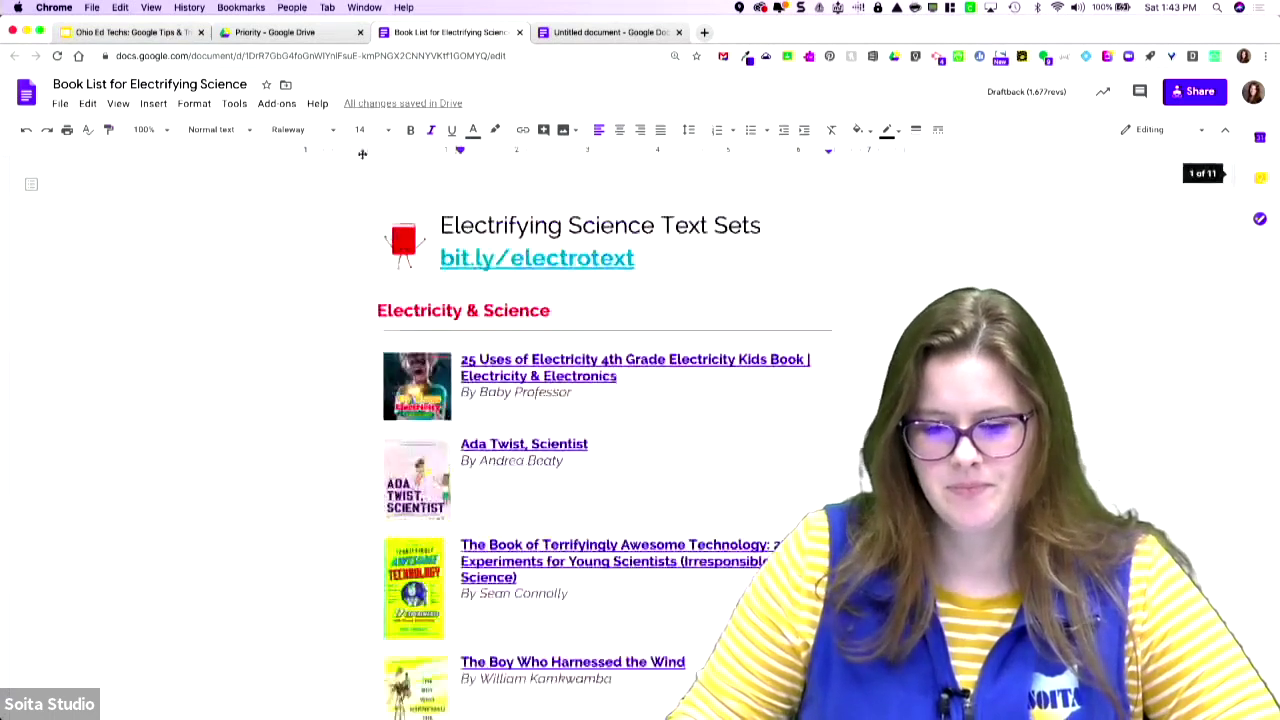
{"action": "left_click", "coordinate": [86, 105]}
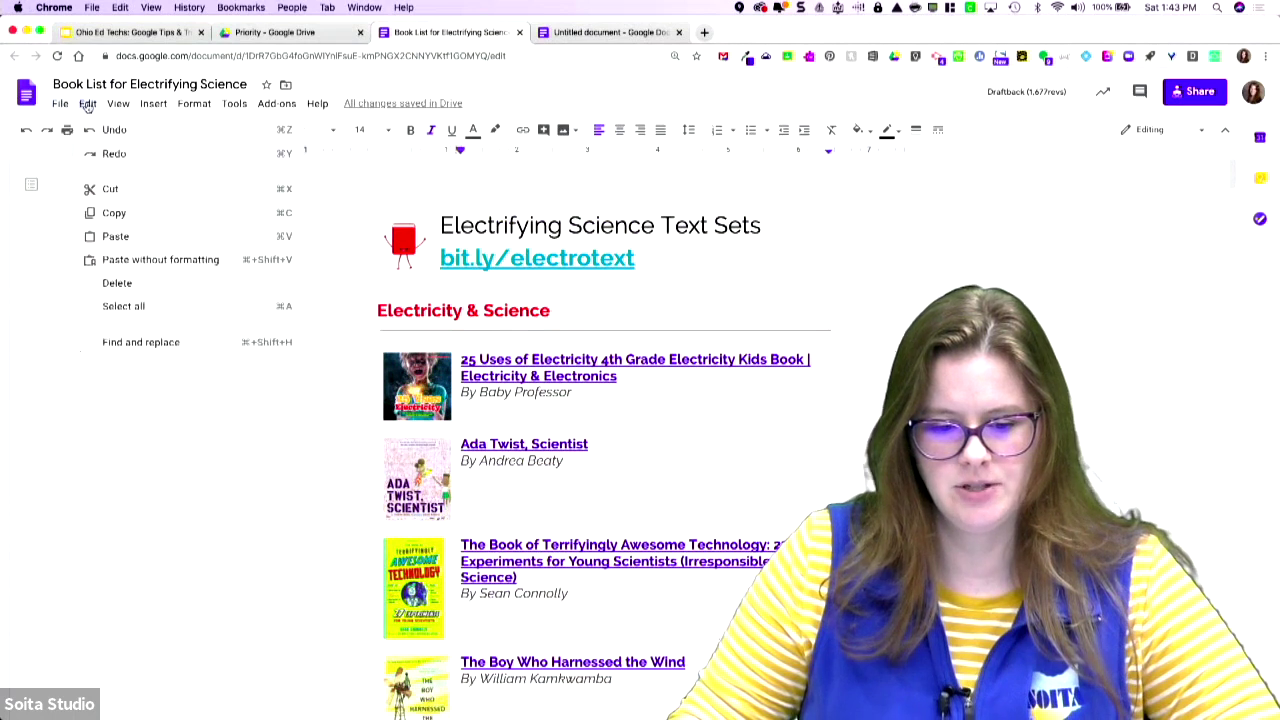
{"action": "mouse_move", "coordinate": [62, 106]}
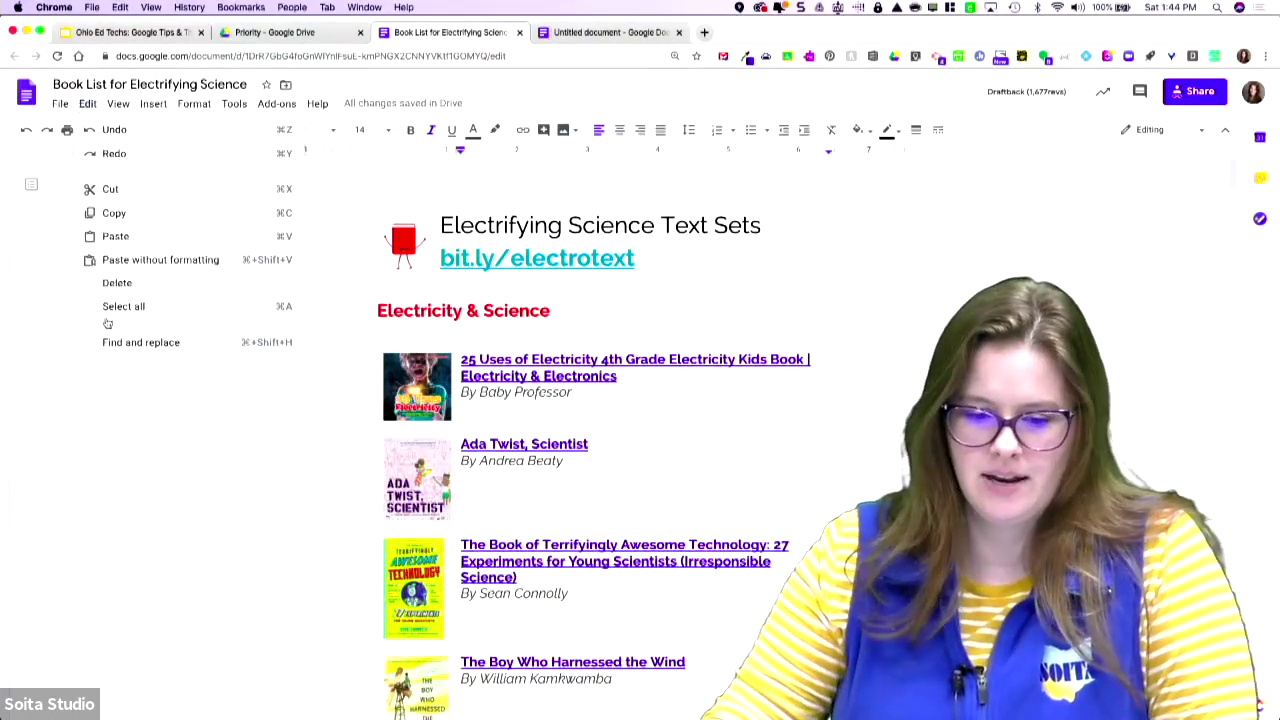
{"action": "mouse_move", "coordinate": [122, 112]}
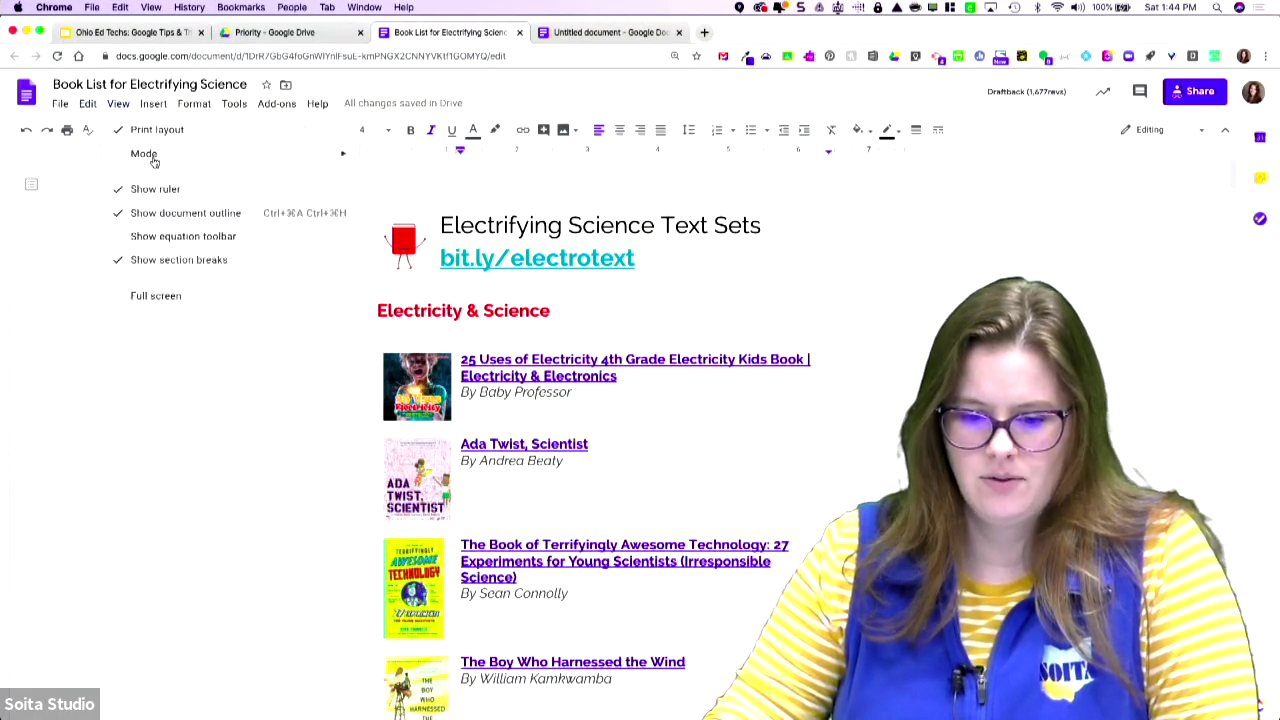
{"action": "mouse_move", "coordinate": [154, 162]}
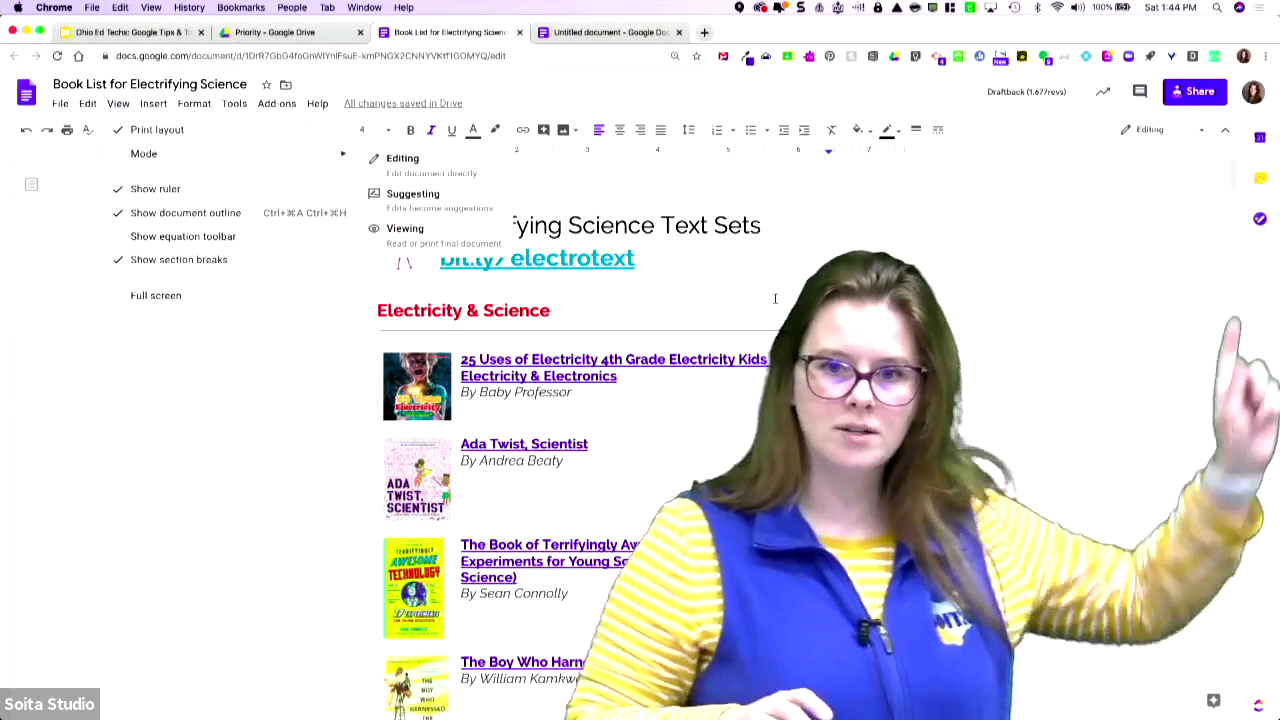
{"action": "left_click", "coordinate": [1150, 129]}
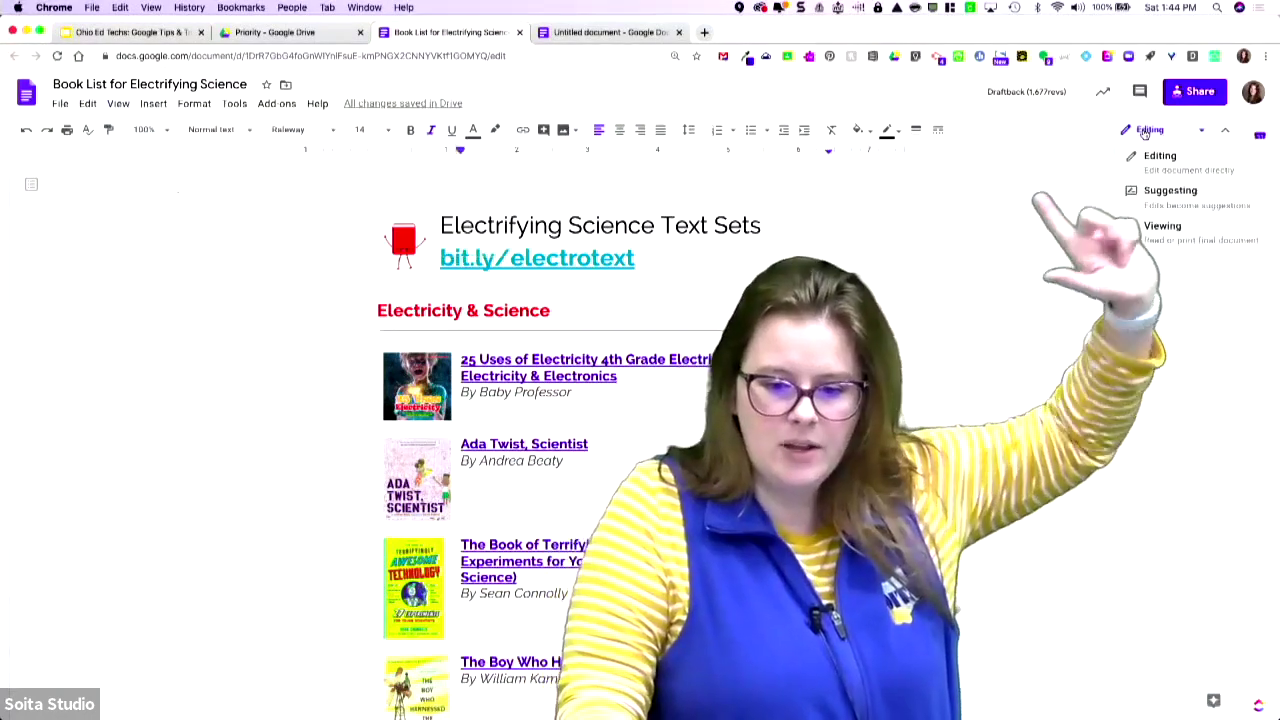
{"action": "left_click", "coordinate": [1165, 192]}
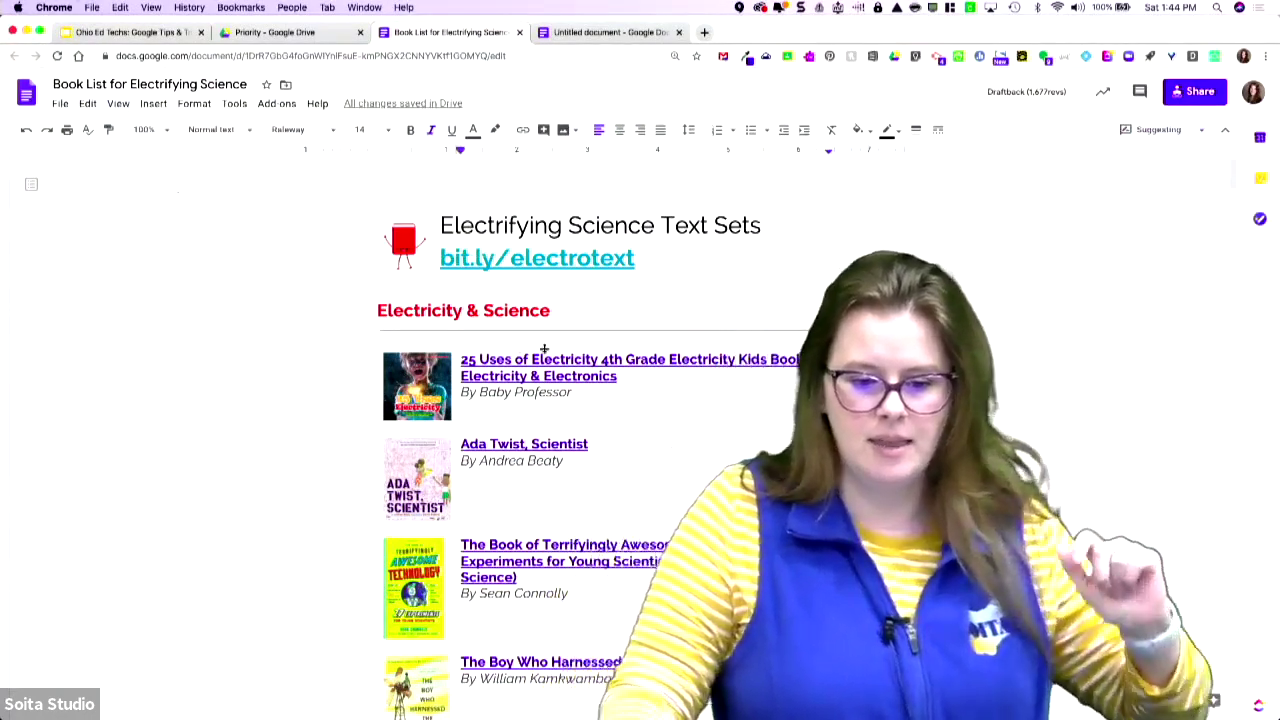
{"action": "left_click", "coordinate": [389, 311]}
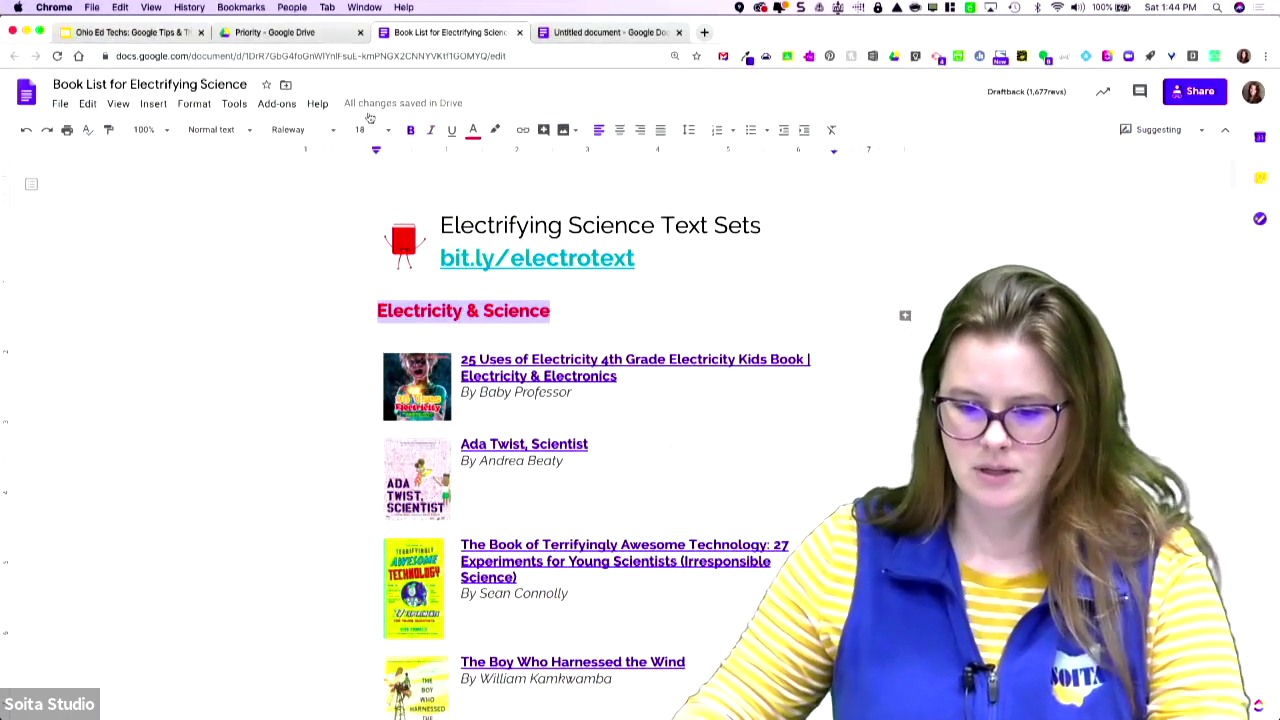
{"action": "left_click", "coordinate": [386, 131]}
{"action": "left_click", "coordinate": [358, 272]}
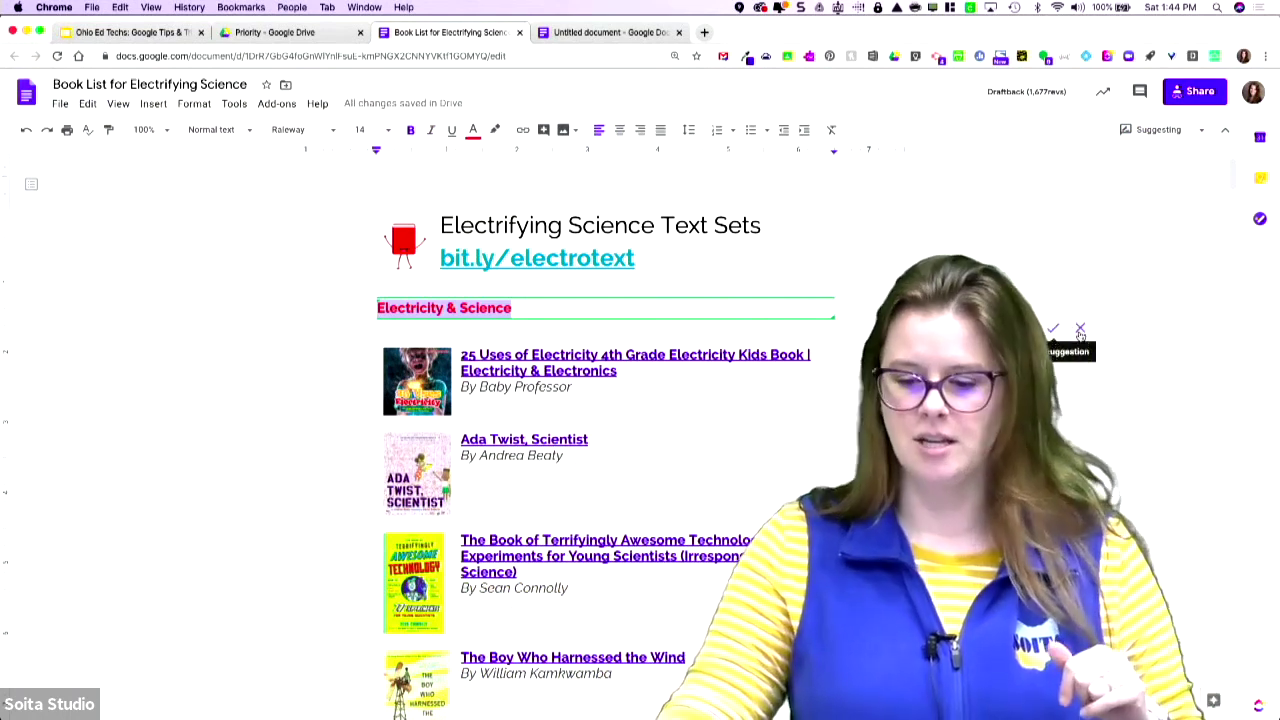
{"action": "left_click", "coordinate": [1081, 331]}
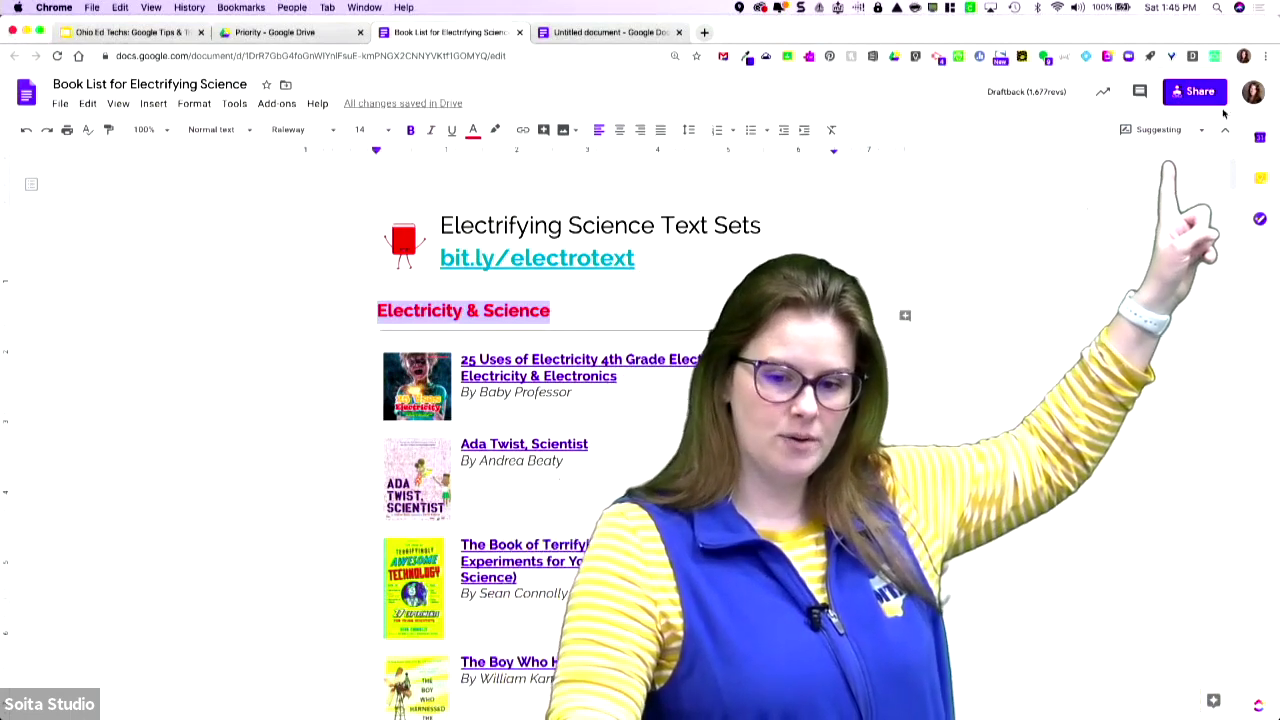
{"action": "left_click", "coordinate": [1160, 129]}
{"action": "left_click", "coordinate": [1177, 168]}
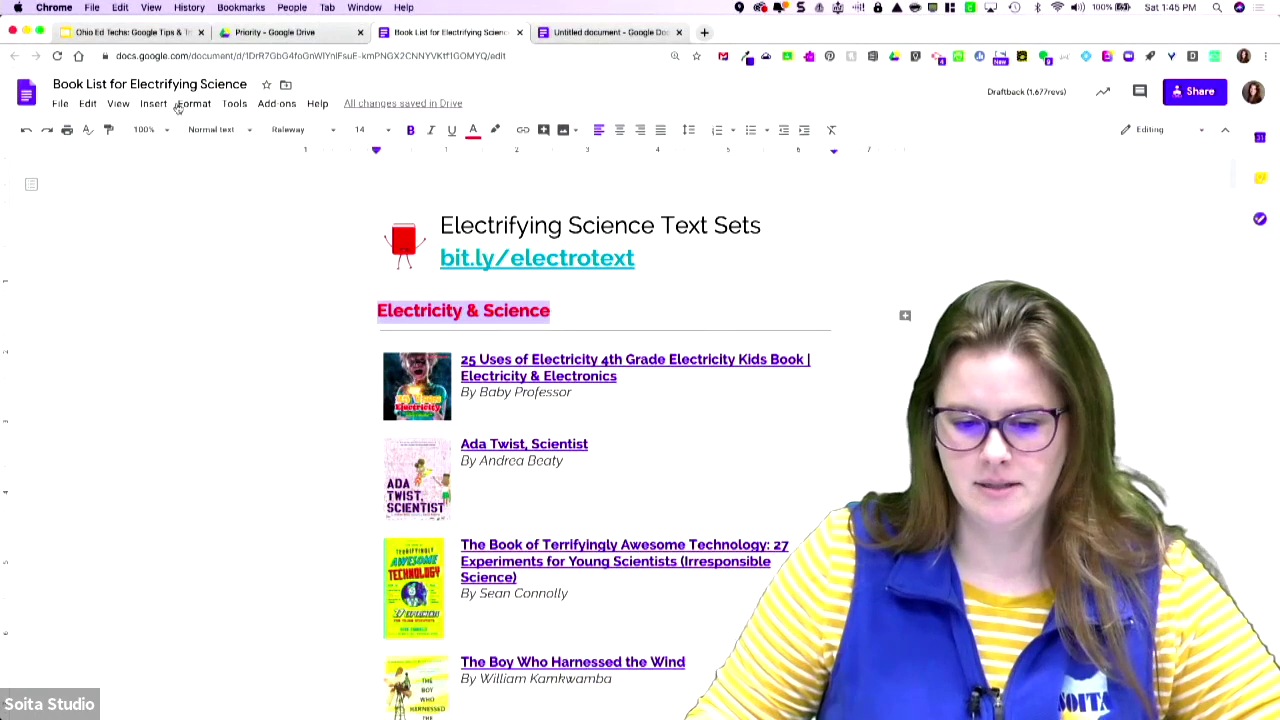
{"action": "left_click", "coordinate": [143, 104]}
- In the Untitled document, type 'Setting Your Default Font' and set it in Raleway
{"action": "left_click", "coordinate": [610, 32]}
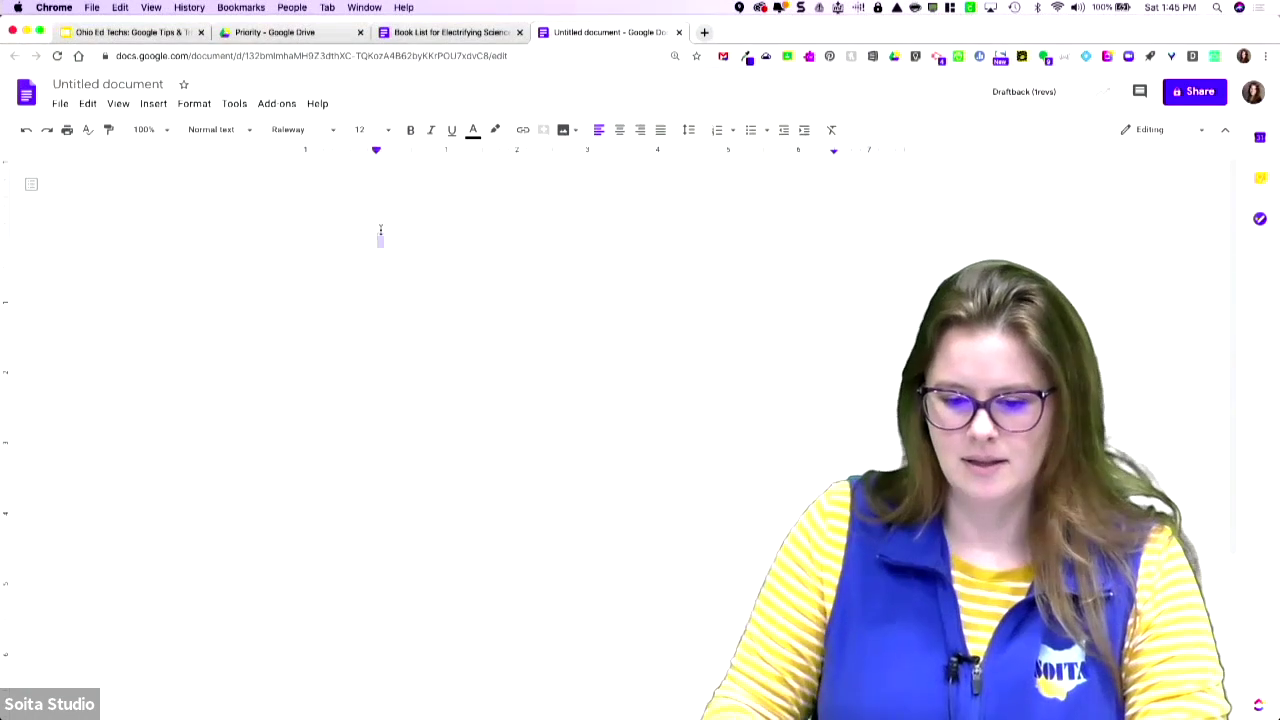
{"action": "type", "text": "ou"}
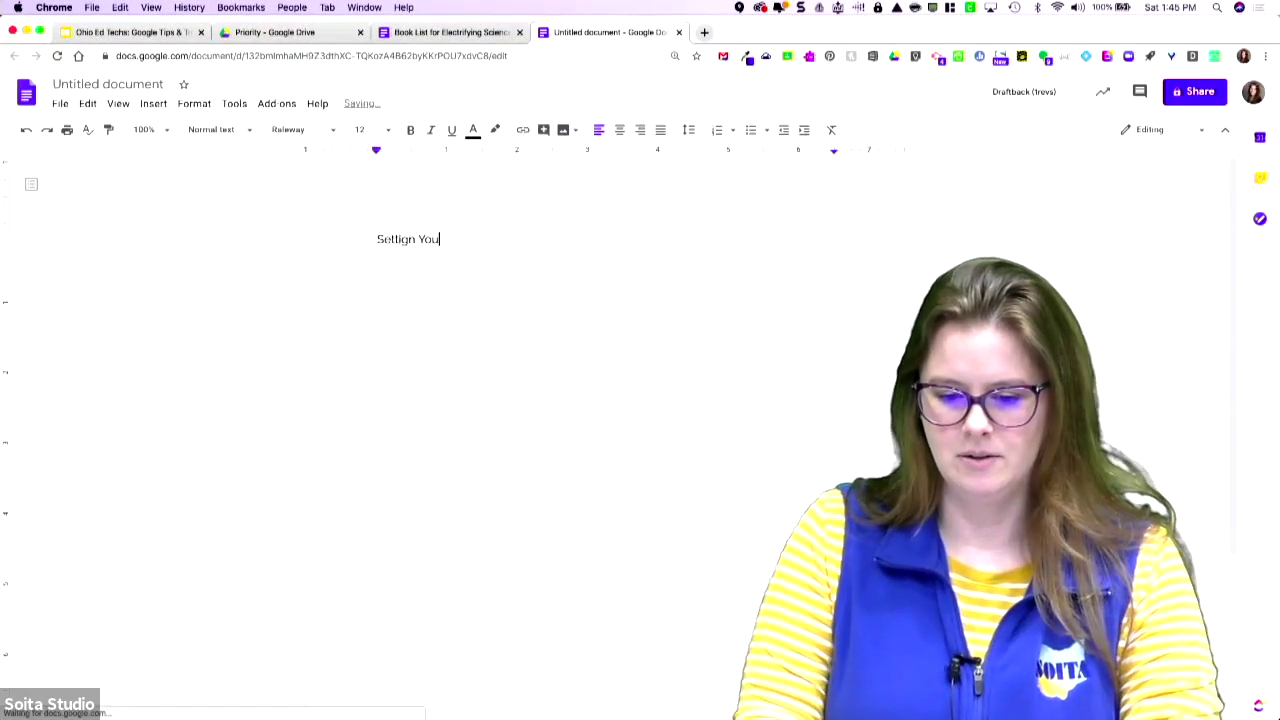
{"action": "key", "text": "BackSpace"}
{"action": "key", "text": "BackSpace"}
{"action": "key", "text": "BackSpace"}
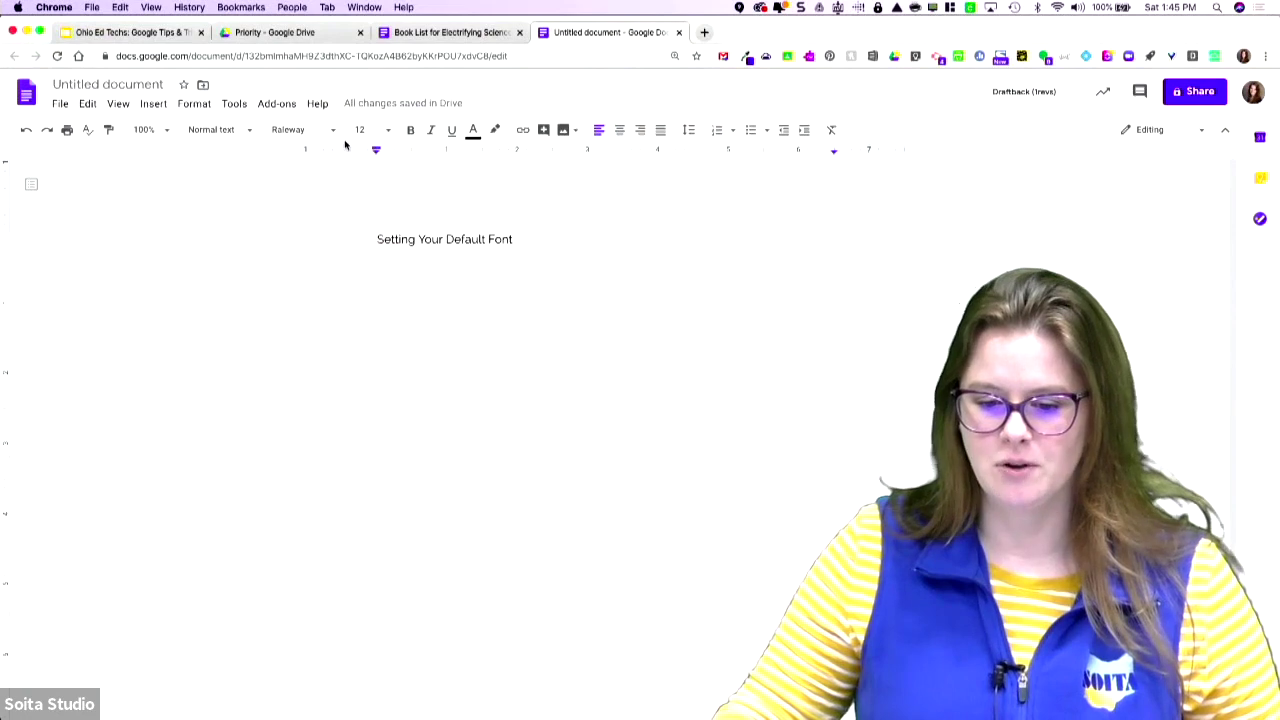
{"action": "left_click", "coordinate": [314, 133]}
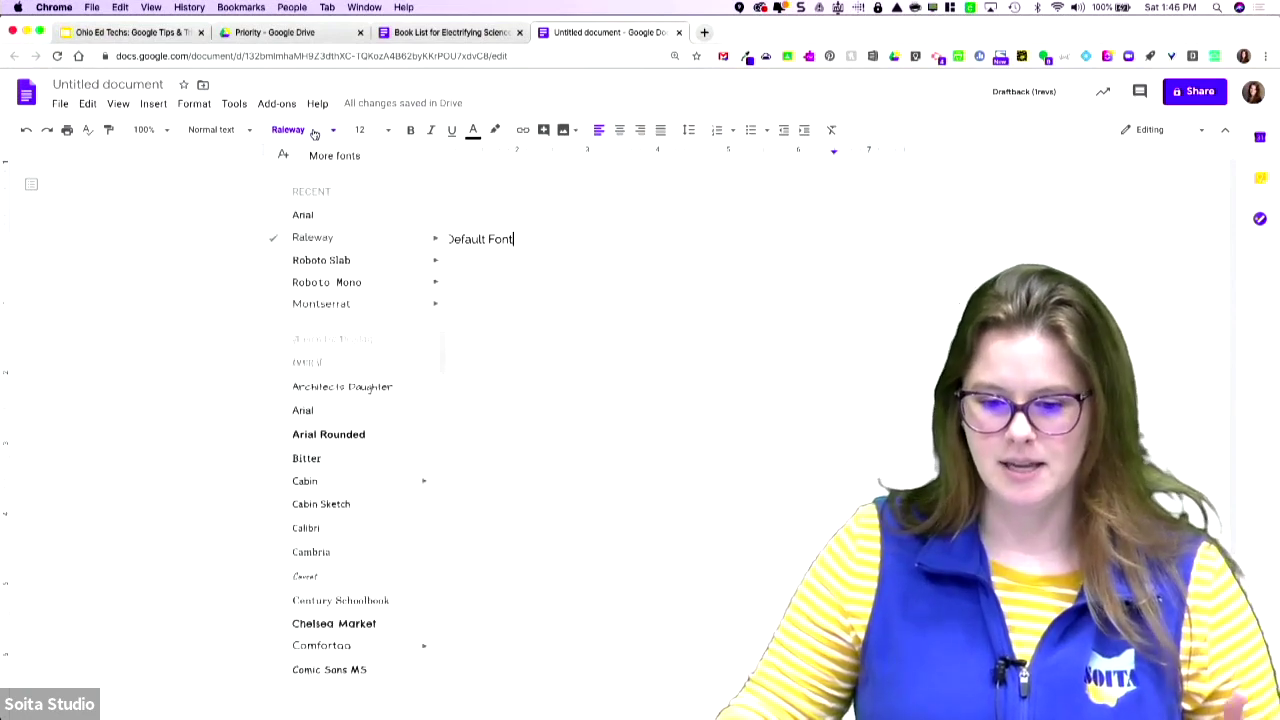
- Open the More fonts catalogue, search for 'Happy', then clear the search
{"action": "left_click", "coordinate": [319, 160]}
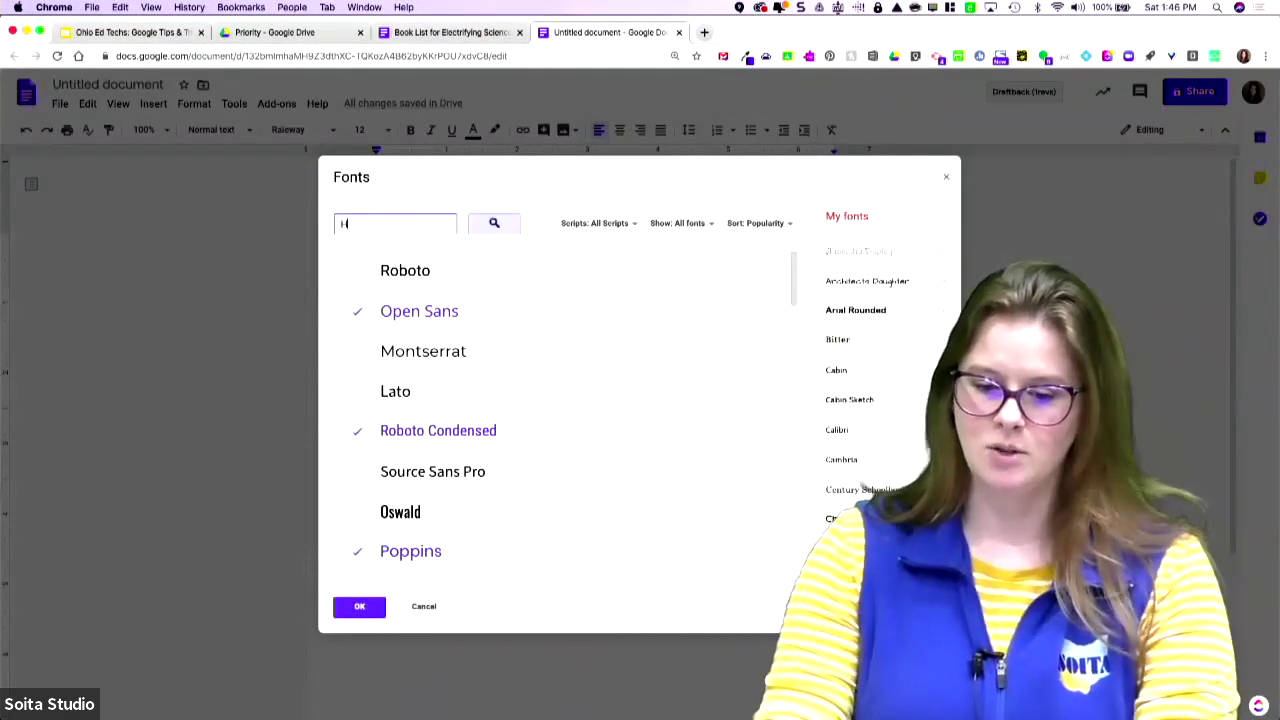
{"action": "type", "text": "Happy"}
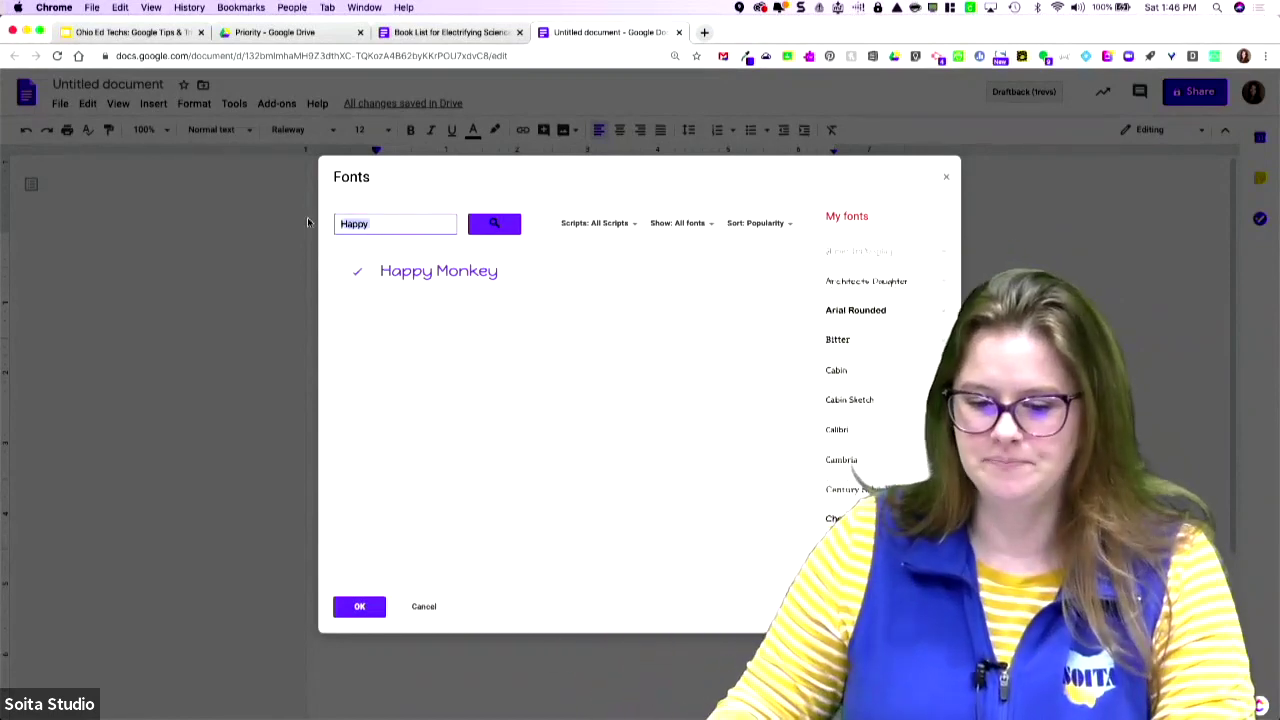
{"action": "key", "text": "BackSpace"}
{"action": "left_click", "coordinate": [563, 411]}
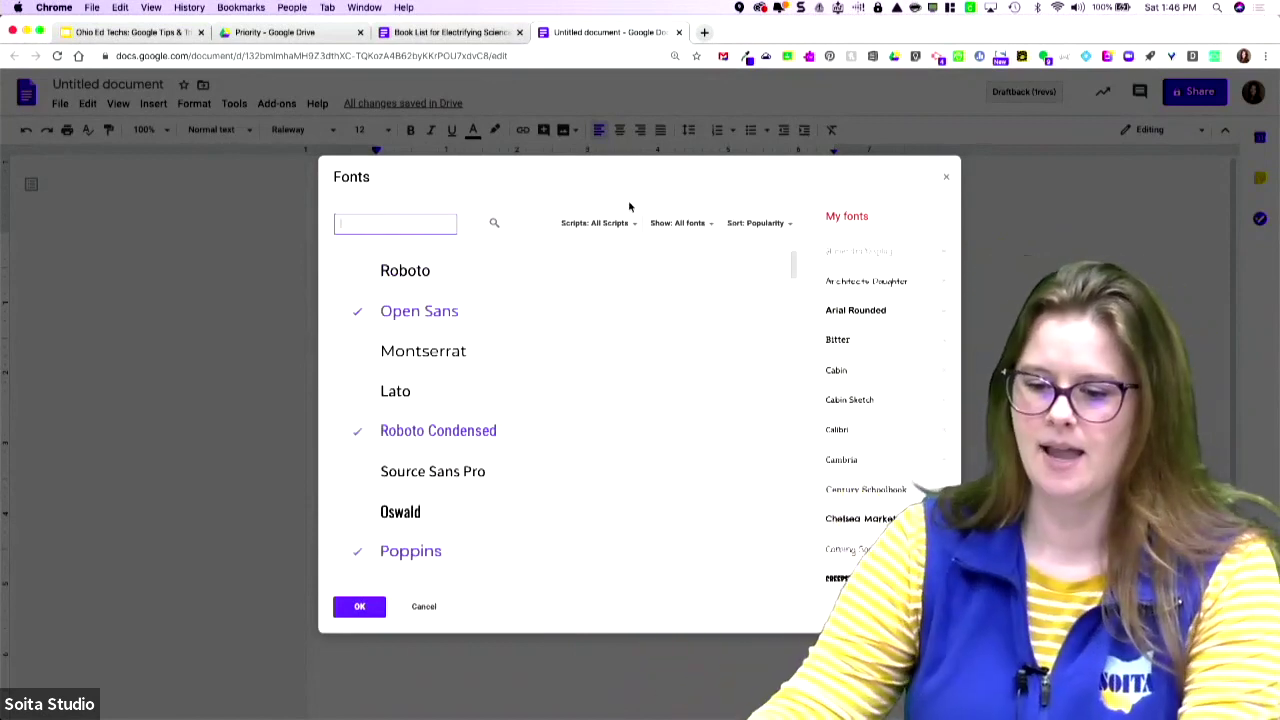
- Filter the catalogue to Handwriting, then Sans Serif, then back to All fonts
{"action": "left_click", "coordinate": [612, 222]}
{"action": "scroll", "coordinate": [636, 360], "scroll_direction": "down", "scroll_amount": 2}
{"action": "scroll", "coordinate": [636, 355], "scroll_direction": "up", "scroll_amount": 2}
{"action": "left_click", "coordinate": [670, 225]}
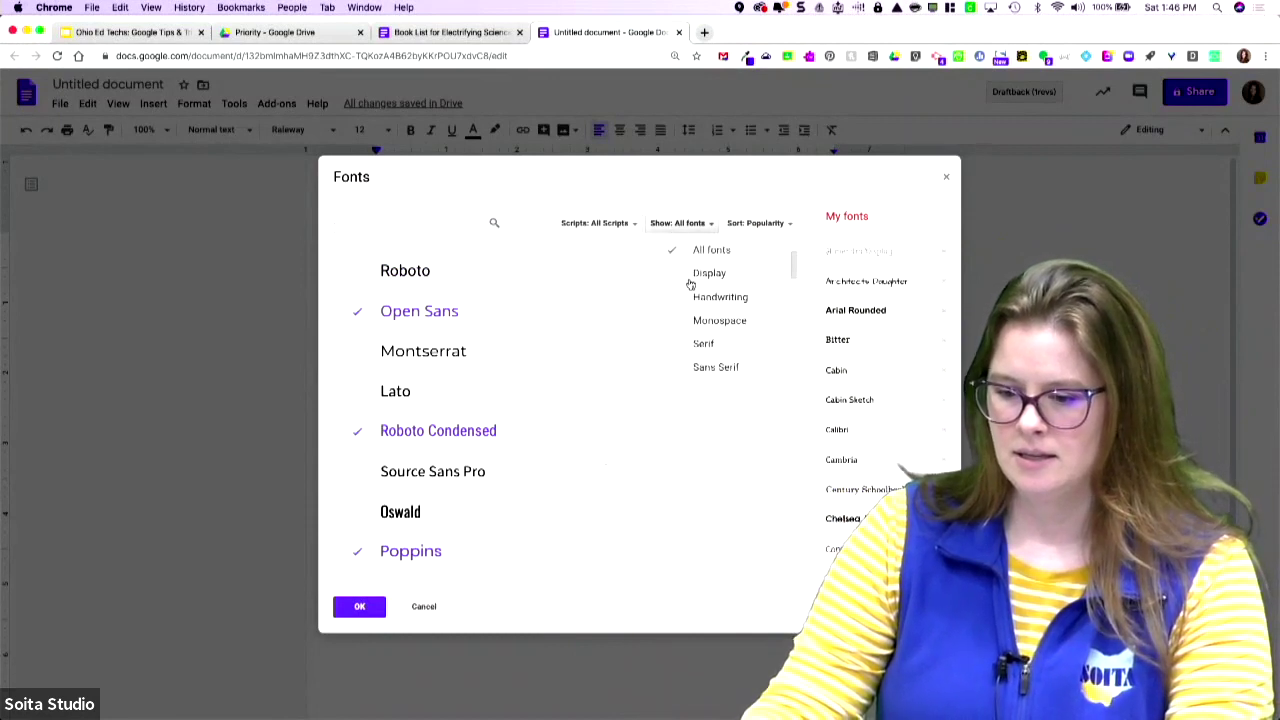
{"action": "left_click", "coordinate": [718, 297]}
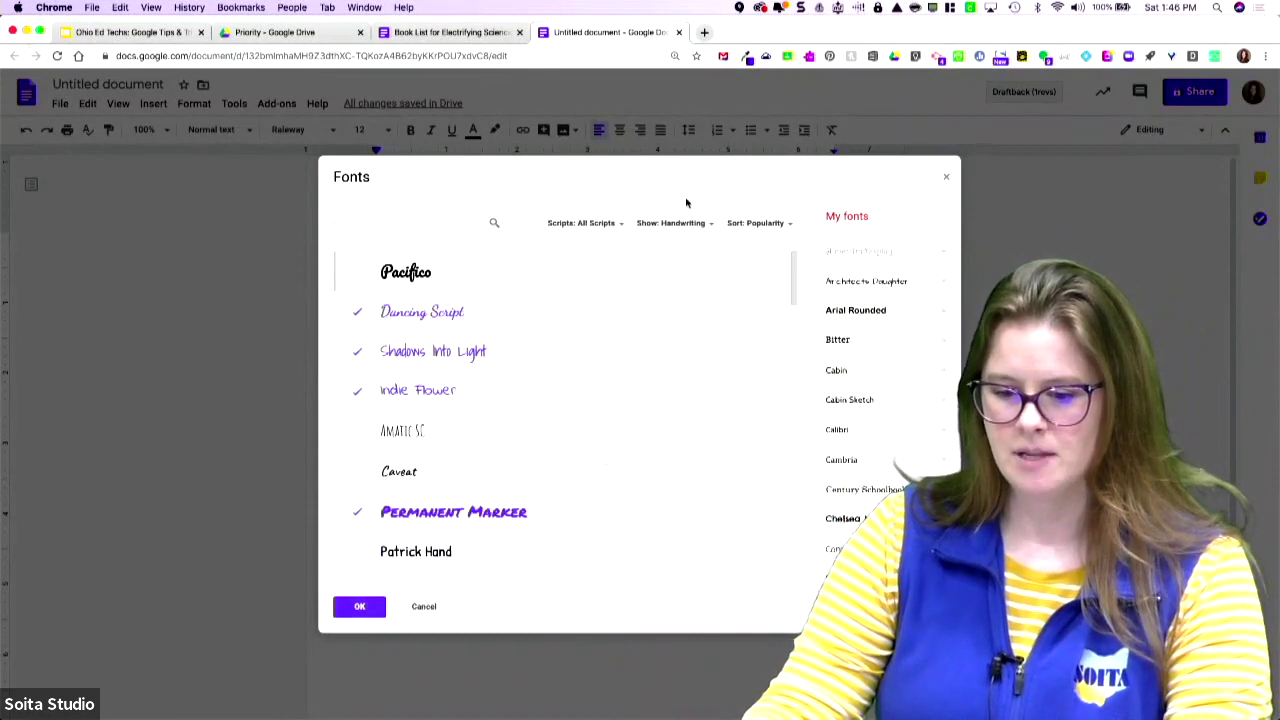
{"action": "left_click", "coordinate": [679, 225]}
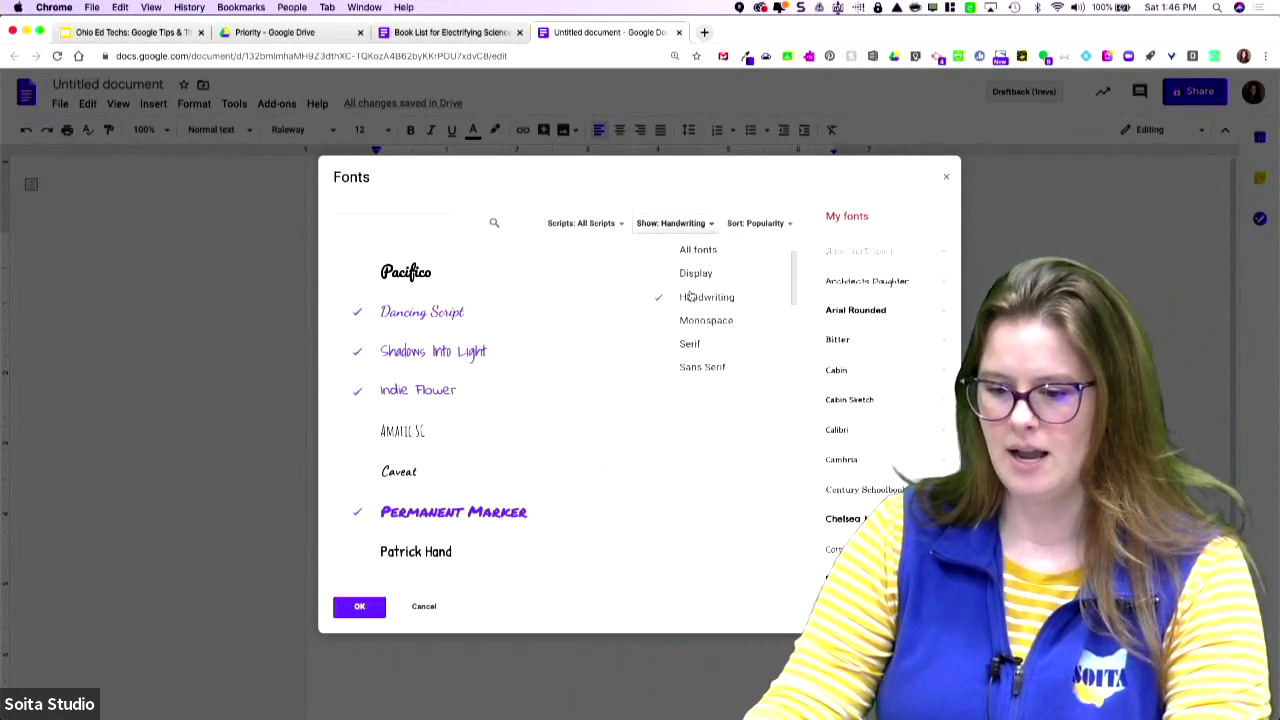
{"action": "left_click", "coordinate": [703, 368]}
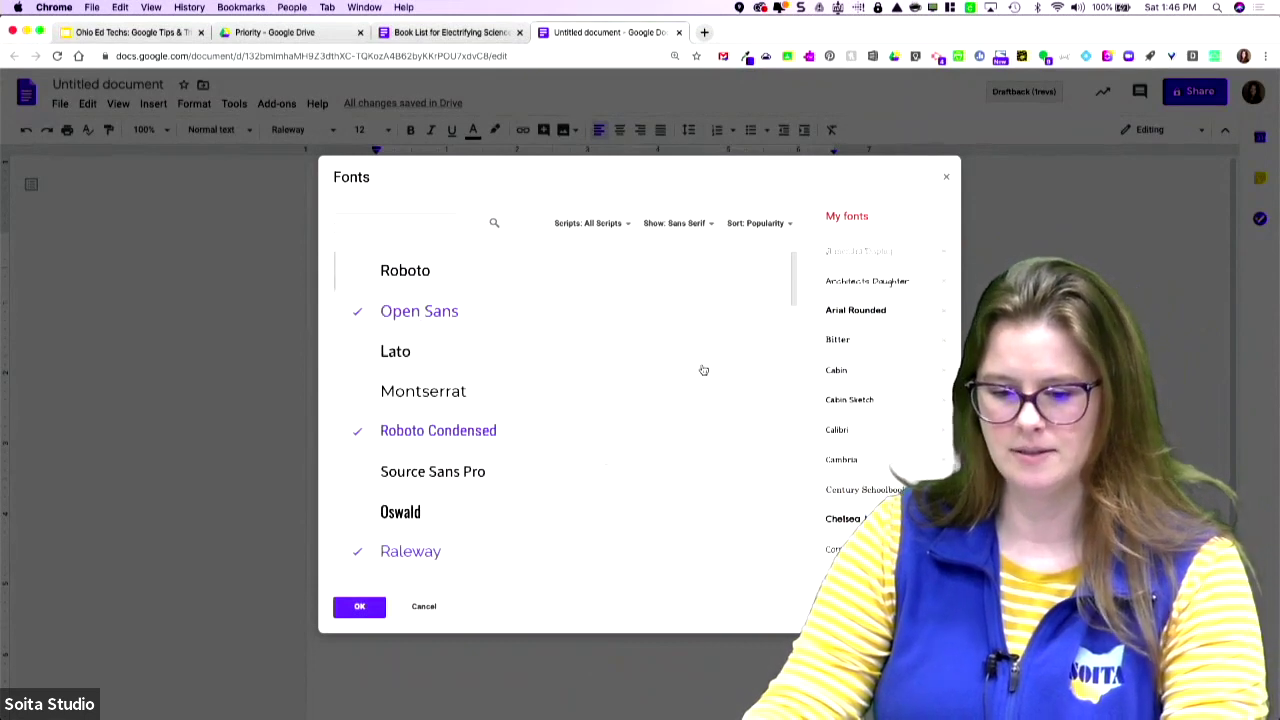
{"action": "left_click", "coordinate": [662, 225]}
{"action": "left_click", "coordinate": [690, 249]}
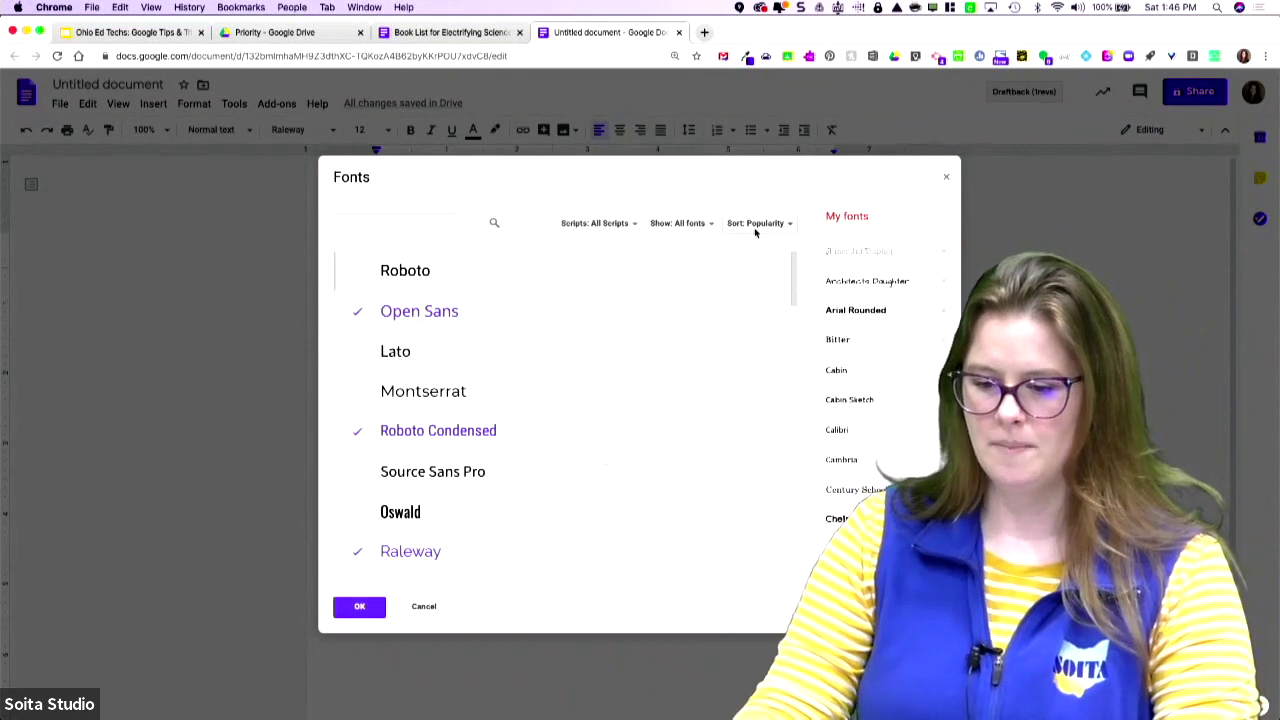
{"action": "left_click", "coordinate": [757, 224]}
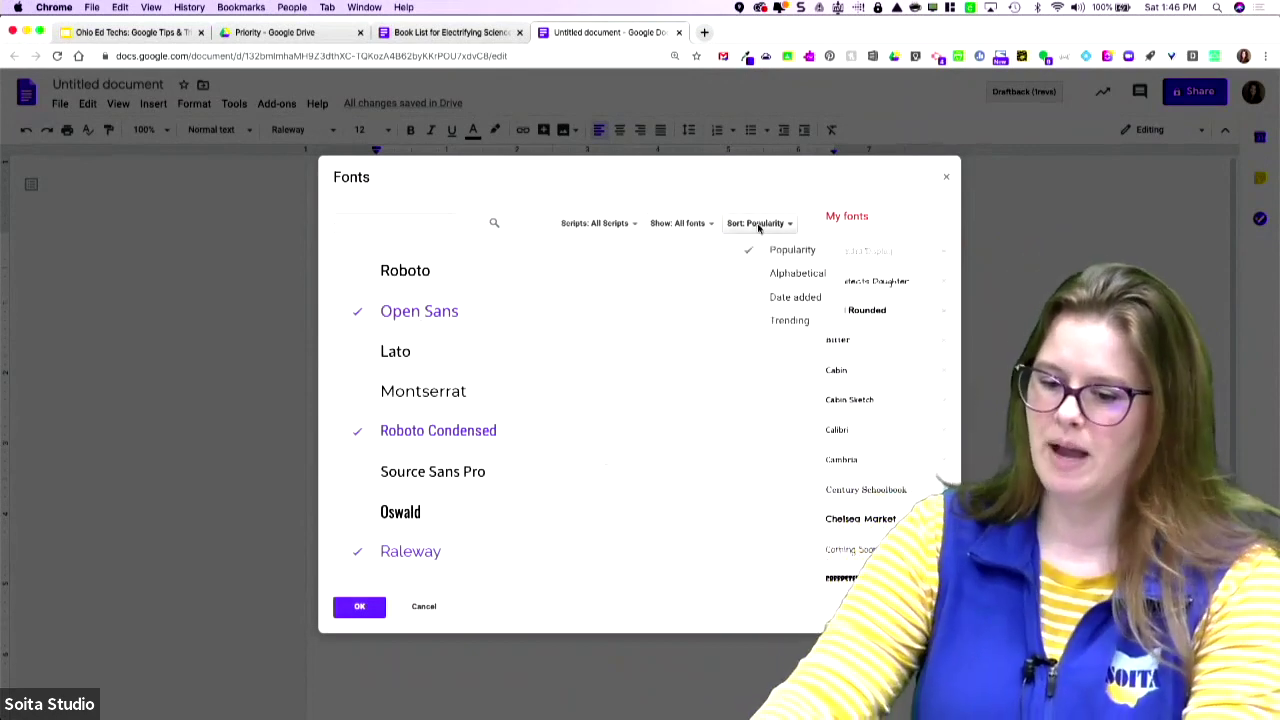
- Sort the font catalogue by Date added, then by Trending
{"action": "left_click", "coordinate": [783, 298]}
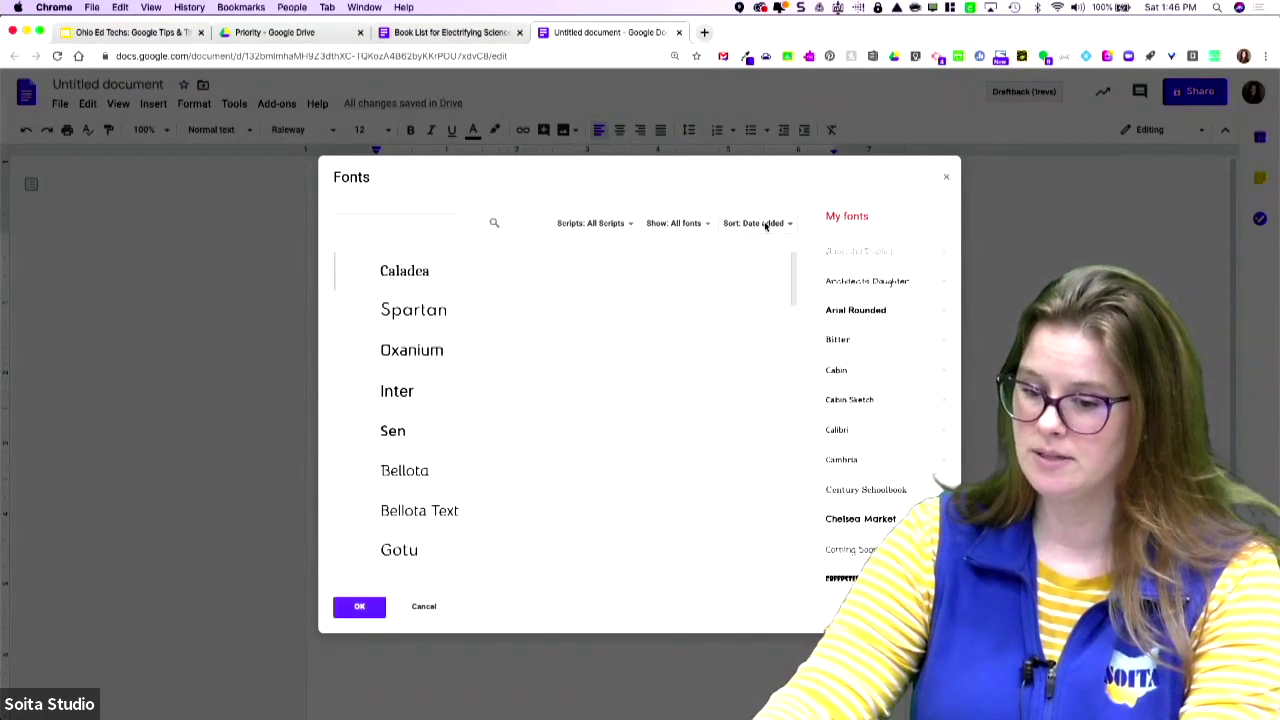
{"action": "scroll", "coordinate": [645, 324], "scroll_direction": "down", "scroll_amount": 8}
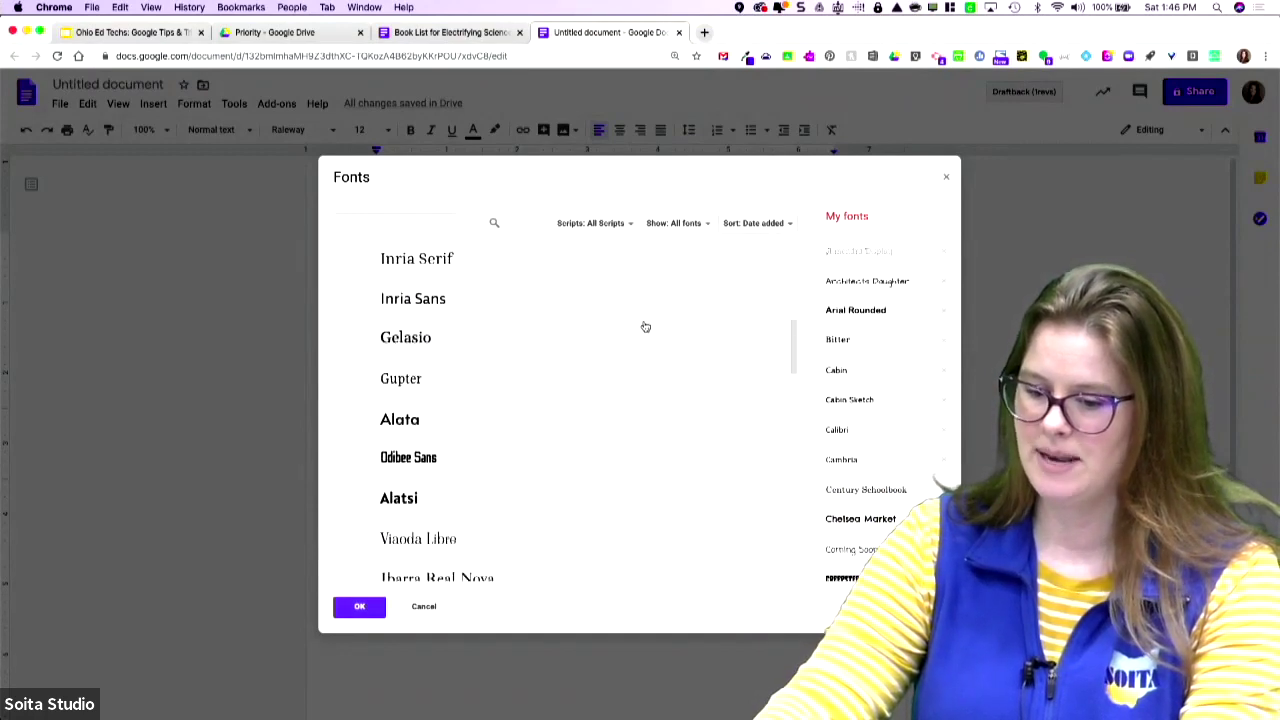
{"action": "scroll", "coordinate": [645, 327], "scroll_direction": "down", "scroll_amount": 3}
{"action": "scroll", "coordinate": [645, 327], "scroll_direction": "down", "scroll_amount": 2}
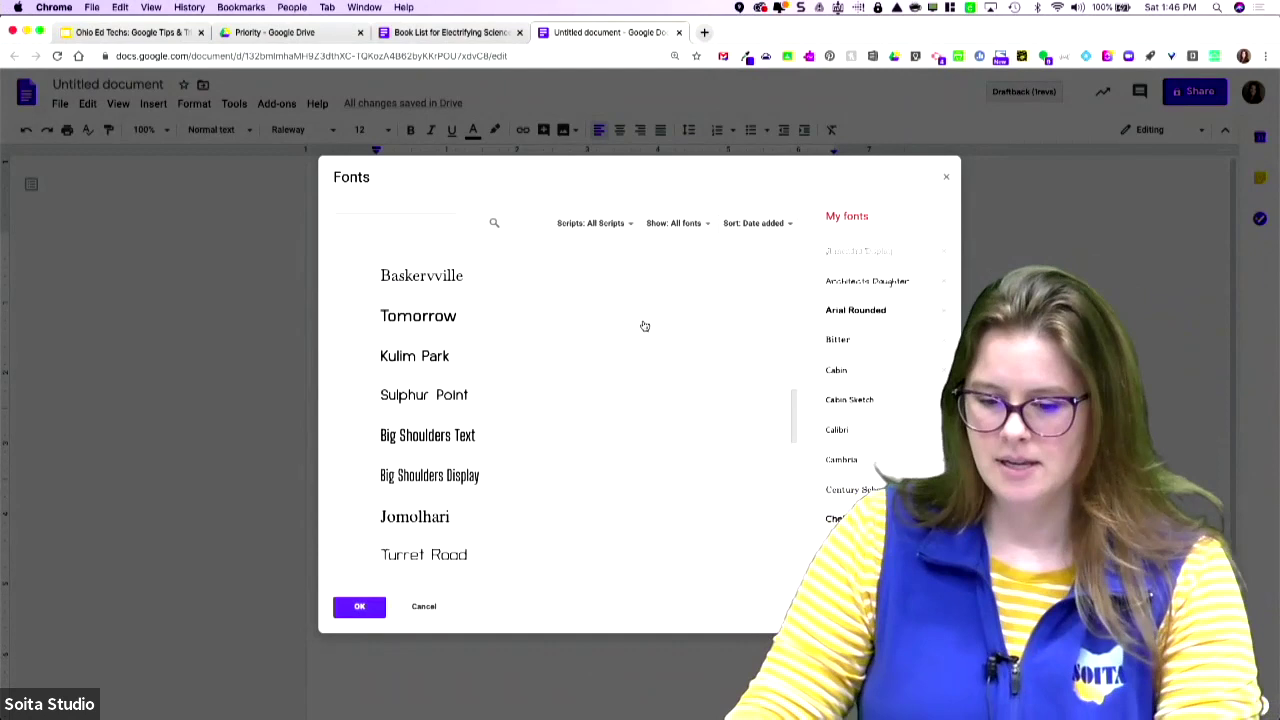
{"action": "scroll", "coordinate": [645, 326], "scroll_direction": "up", "scroll_amount": 5}
{"action": "left_click", "coordinate": [745, 225]}
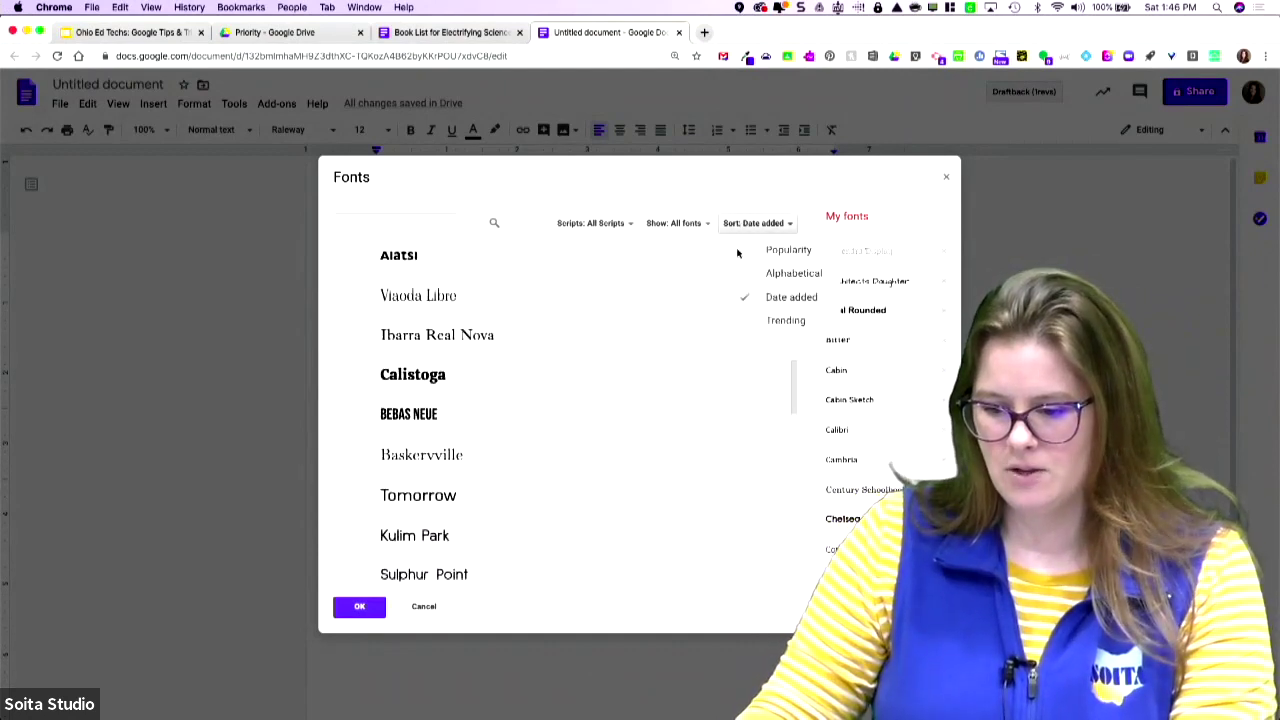
{"action": "left_click", "coordinate": [747, 322]}
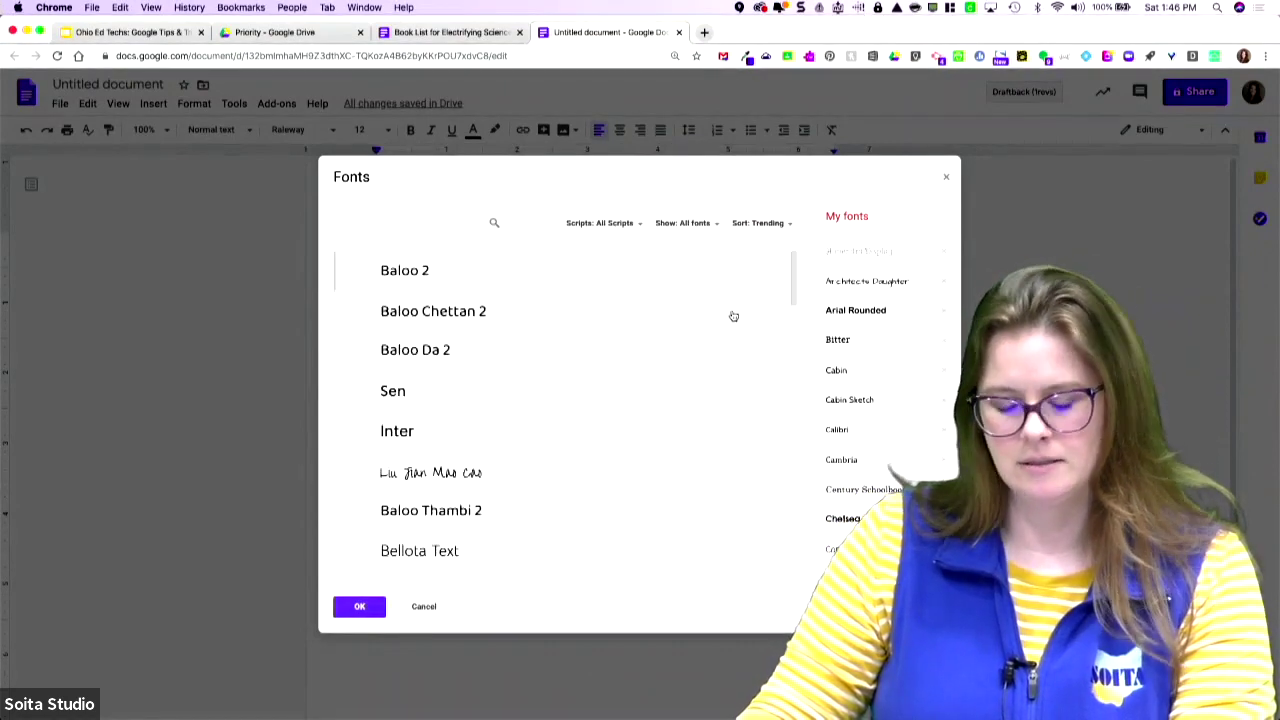
- Add Spartan and Spicy Rice to My fonts and confirm with OK
{"action": "scroll", "coordinate": [733, 316], "scroll_direction": "down", "scroll_amount": 5}
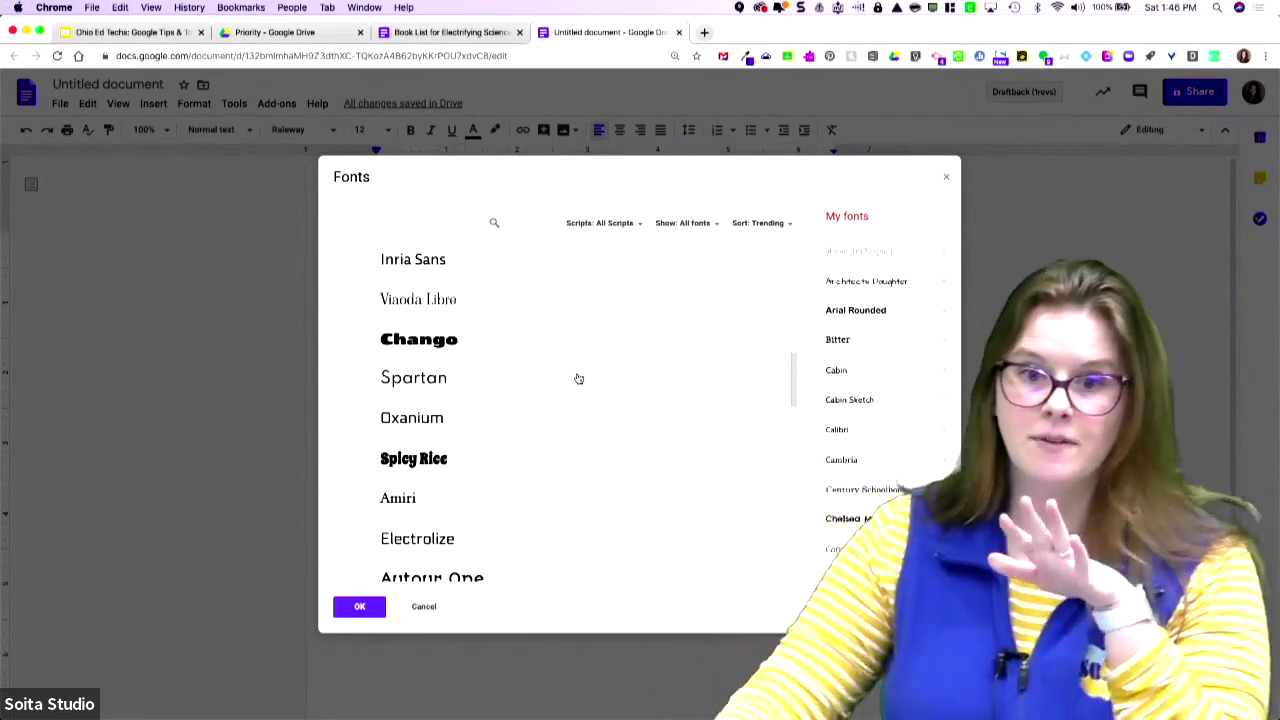
{"action": "left_click", "coordinate": [460, 385]}
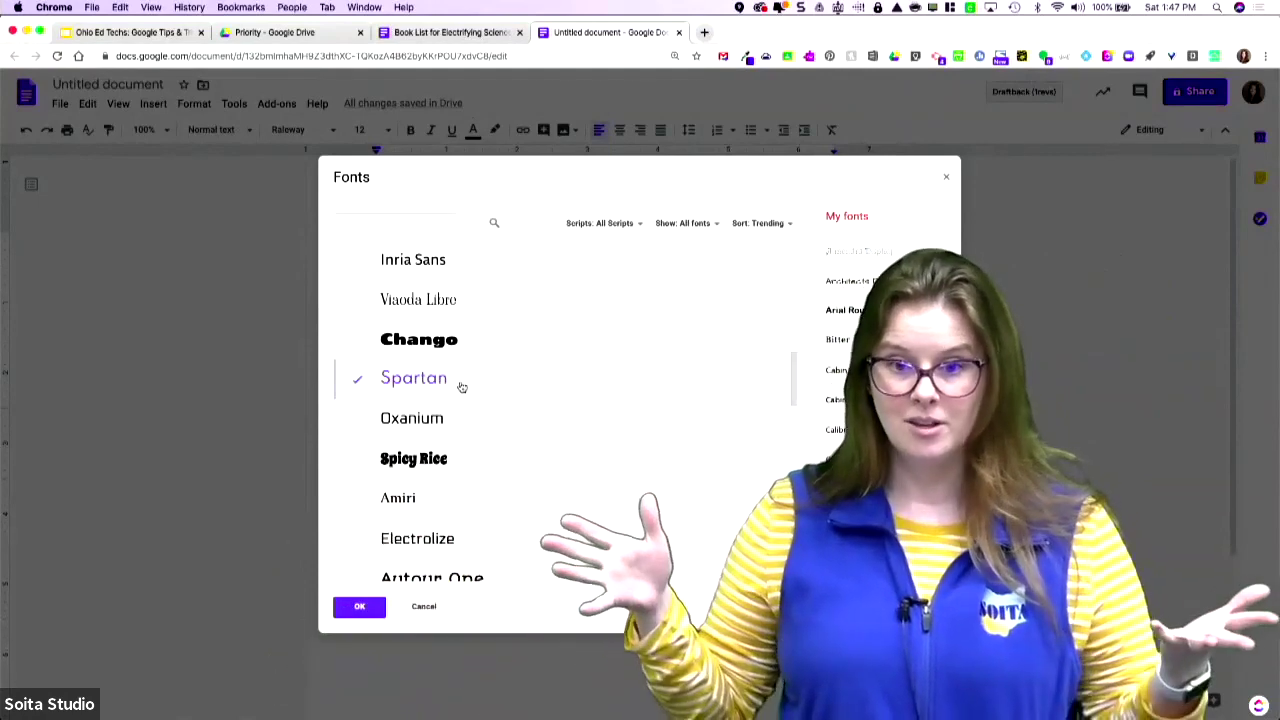
{"action": "scroll", "coordinate": [462, 387], "scroll_direction": "up", "scroll_amount": 1}
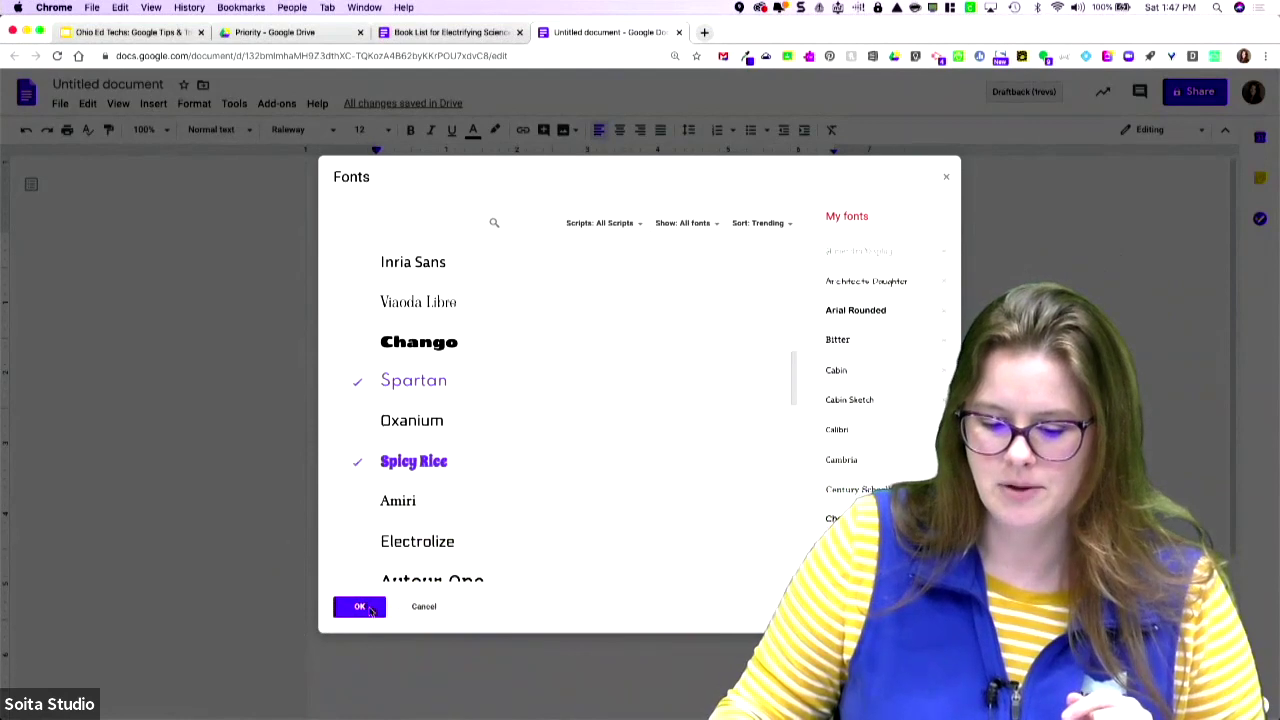
{"action": "left_click", "coordinate": [360, 607]}
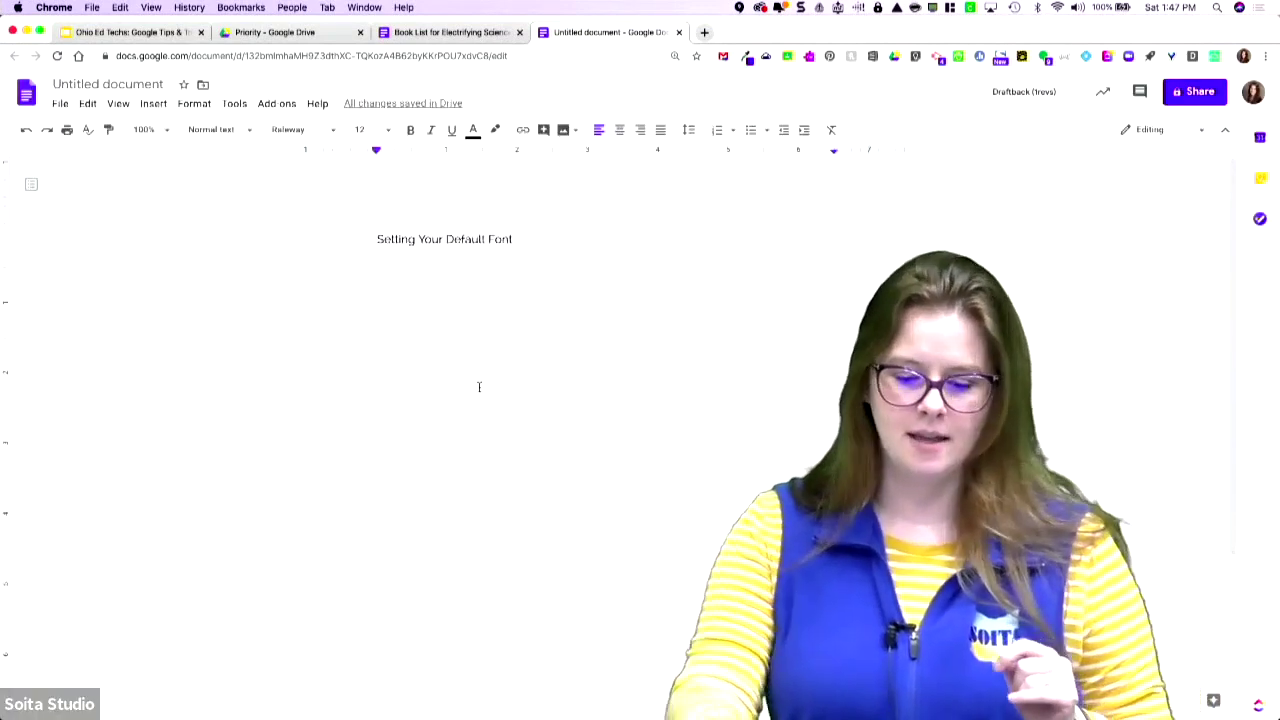
- Zoom in and set the 'Setting Your Default Font' heading to Spicy Rice at size 24
{"action": "key", "text": "super+equal"}
{"action": "key", "text": "super+equal"}
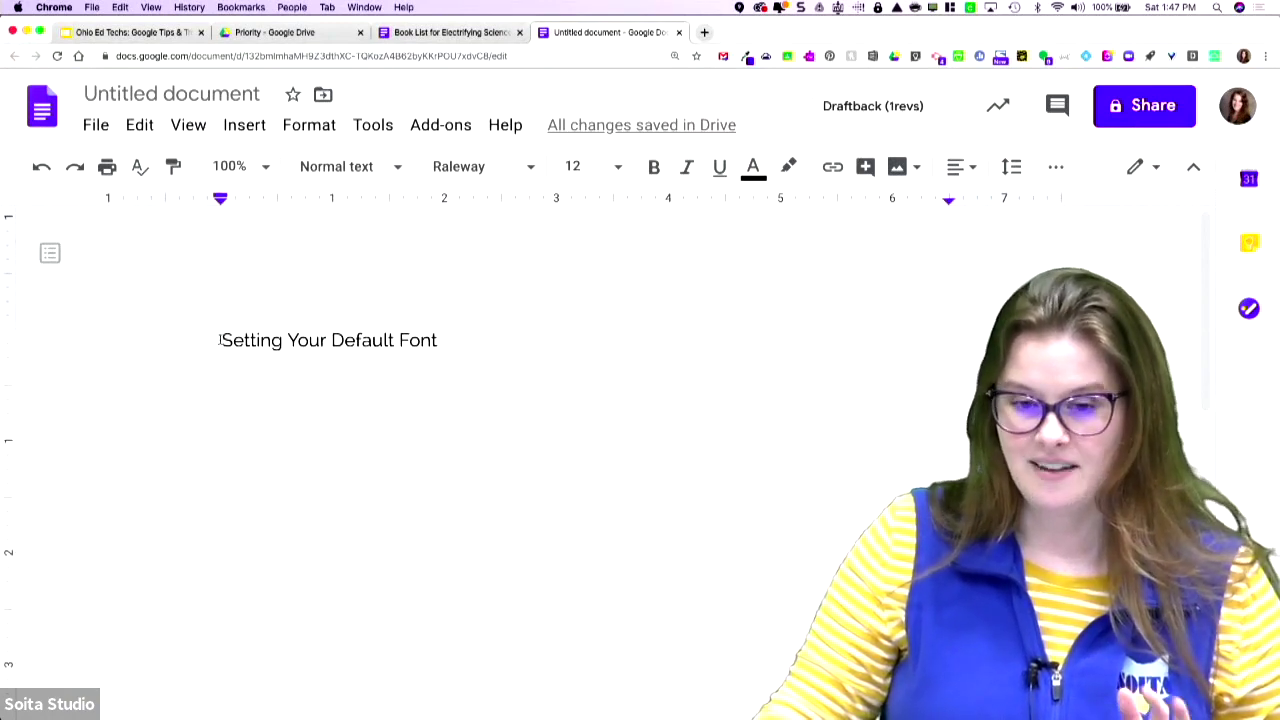
{"action": "left_click_drag", "start_coordinate": [220, 340], "coordinate": [457, 336]}
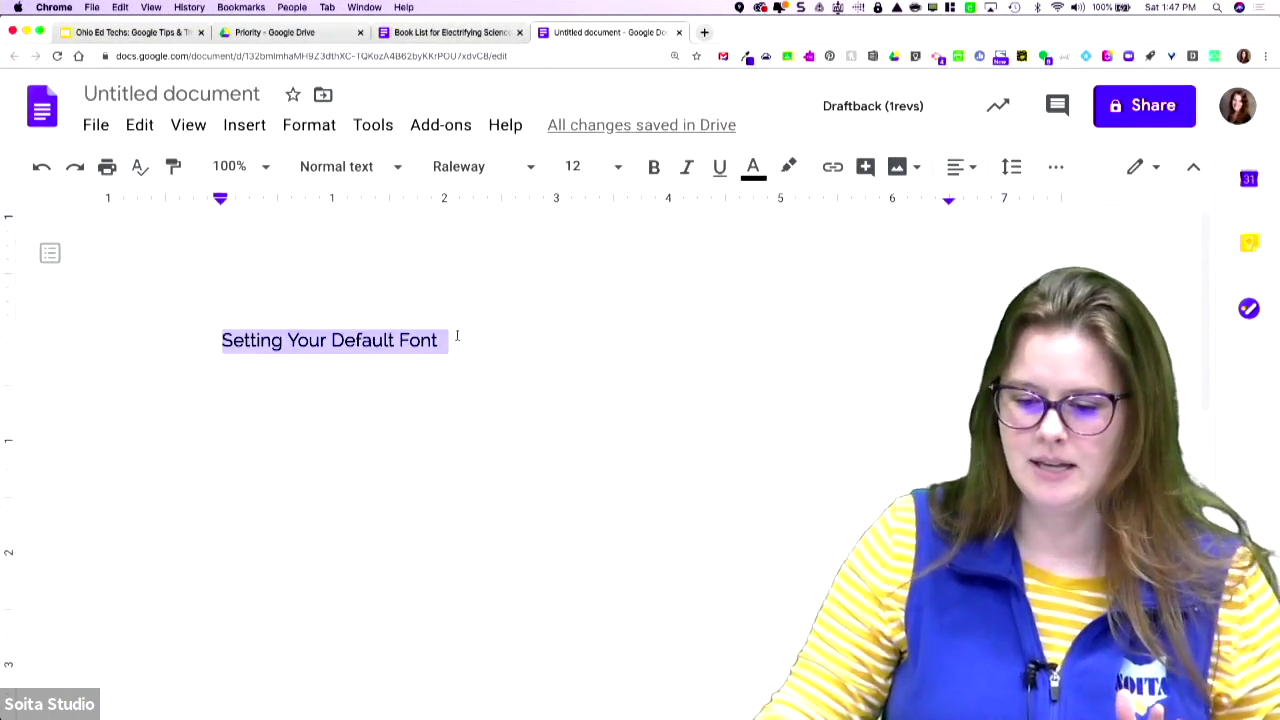
{"action": "left_click", "coordinate": [532, 168]}
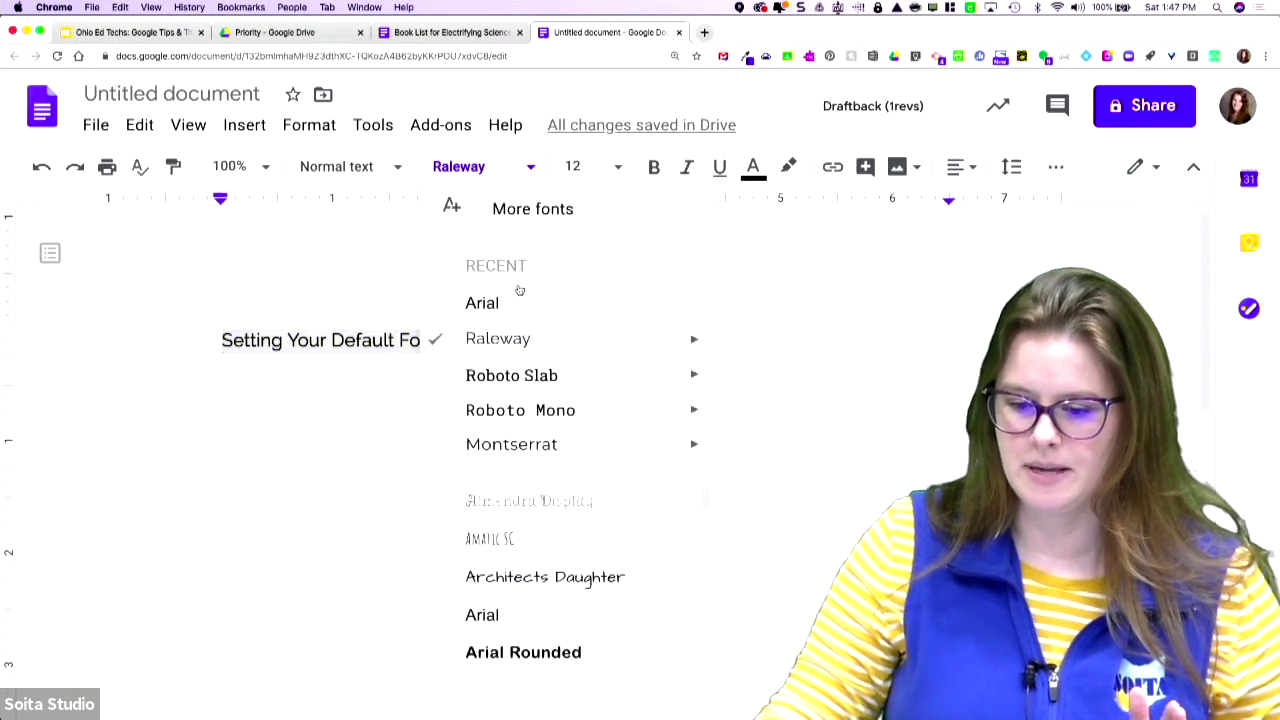
{"action": "scroll", "coordinate": [557, 580], "scroll_direction": "down", "scroll_amount": 15}
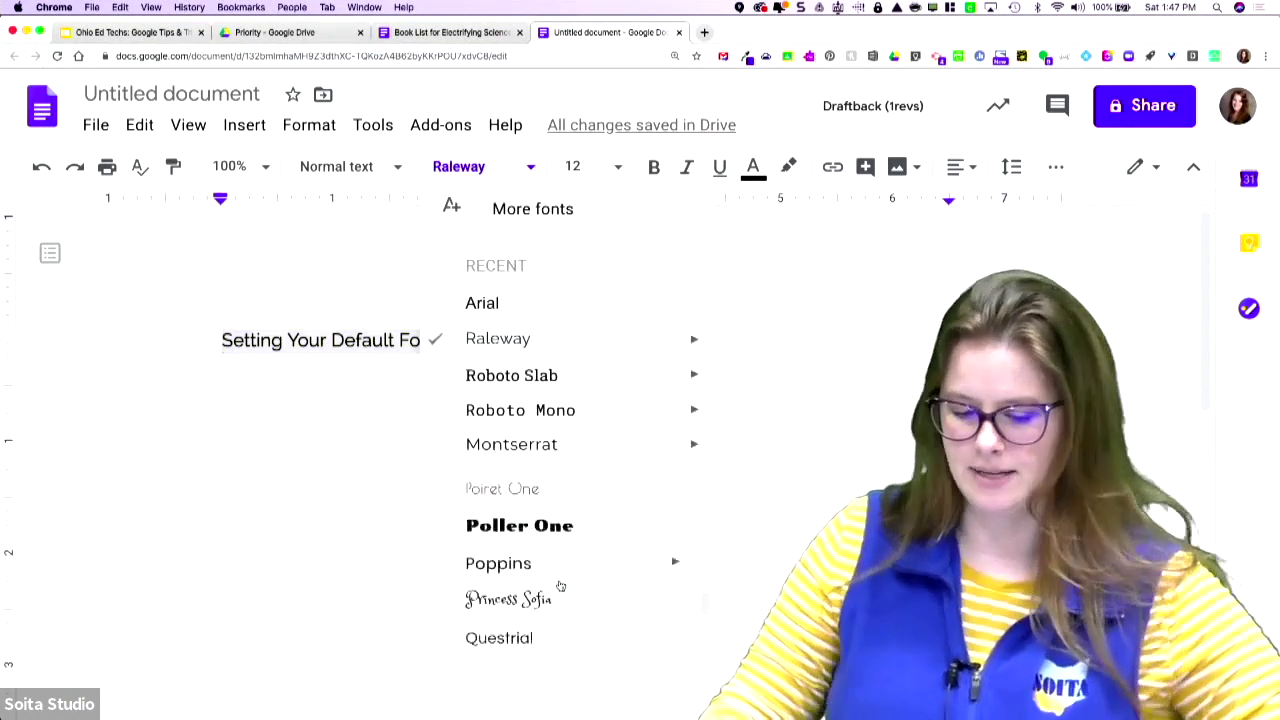
{"action": "scroll", "coordinate": [557, 586], "scroll_direction": "down", "scroll_amount": 4}
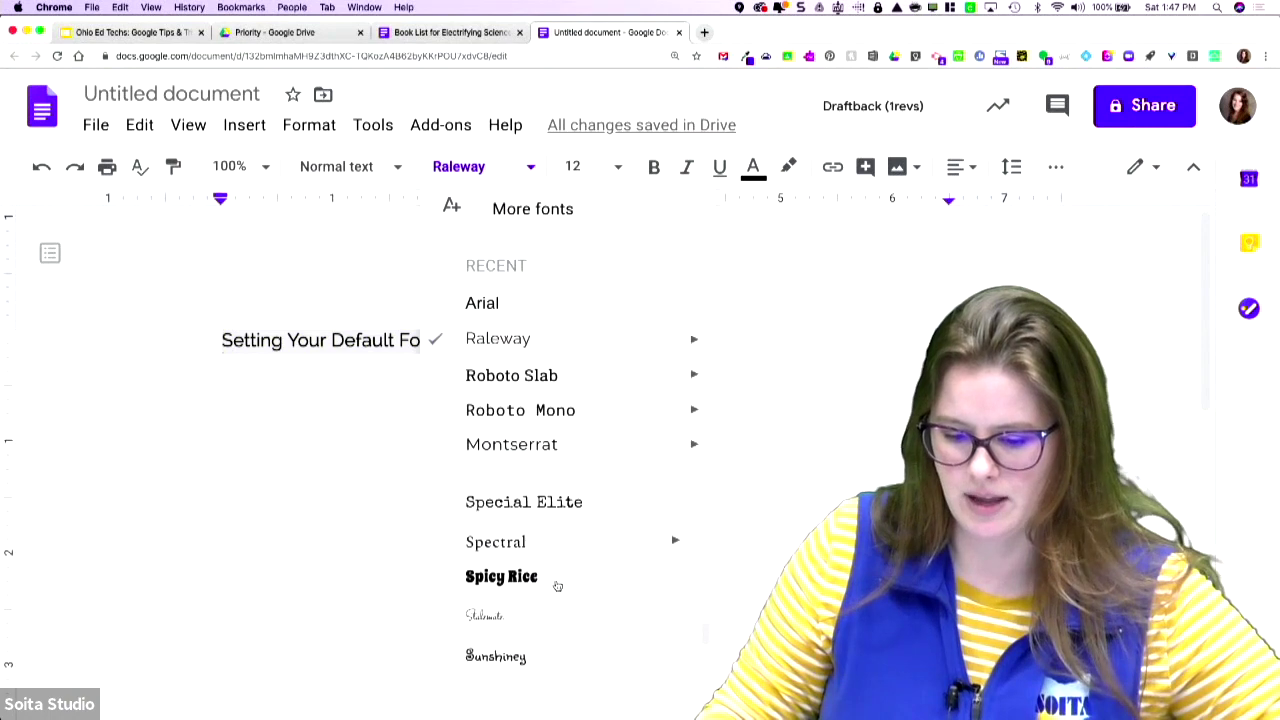
{"action": "left_click", "coordinate": [501, 577]}
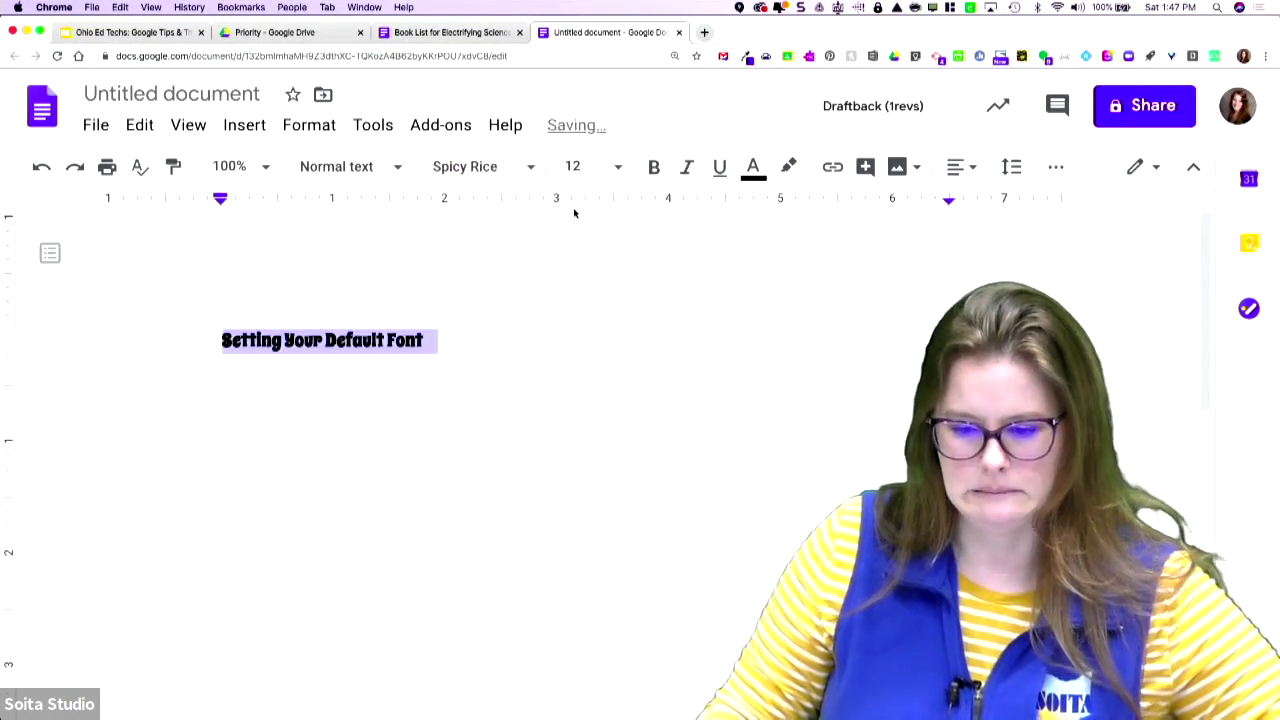
{"action": "left_click", "coordinate": [617, 169]}
{"action": "left_click", "coordinate": [582, 474]}
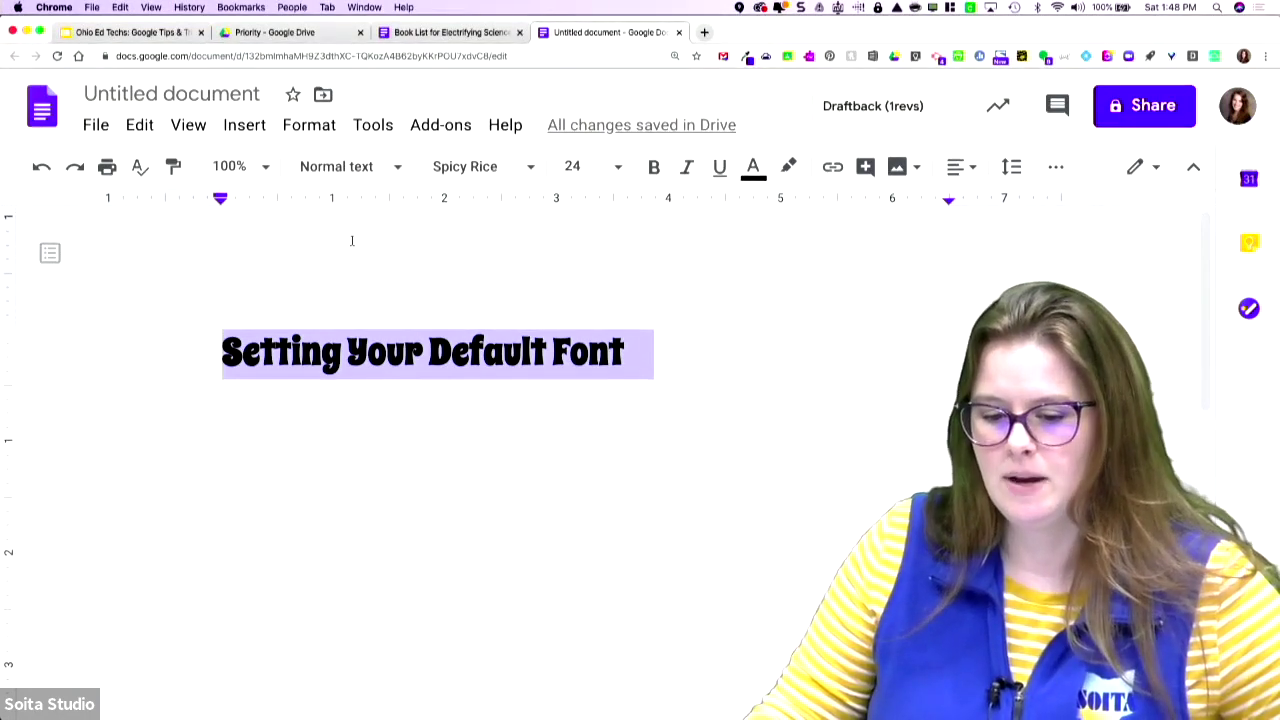
- Update Normal text to match the Spicy Rice 24 heading and save it as the default styles
{"action": "left_click", "coordinate": [390, 170]}
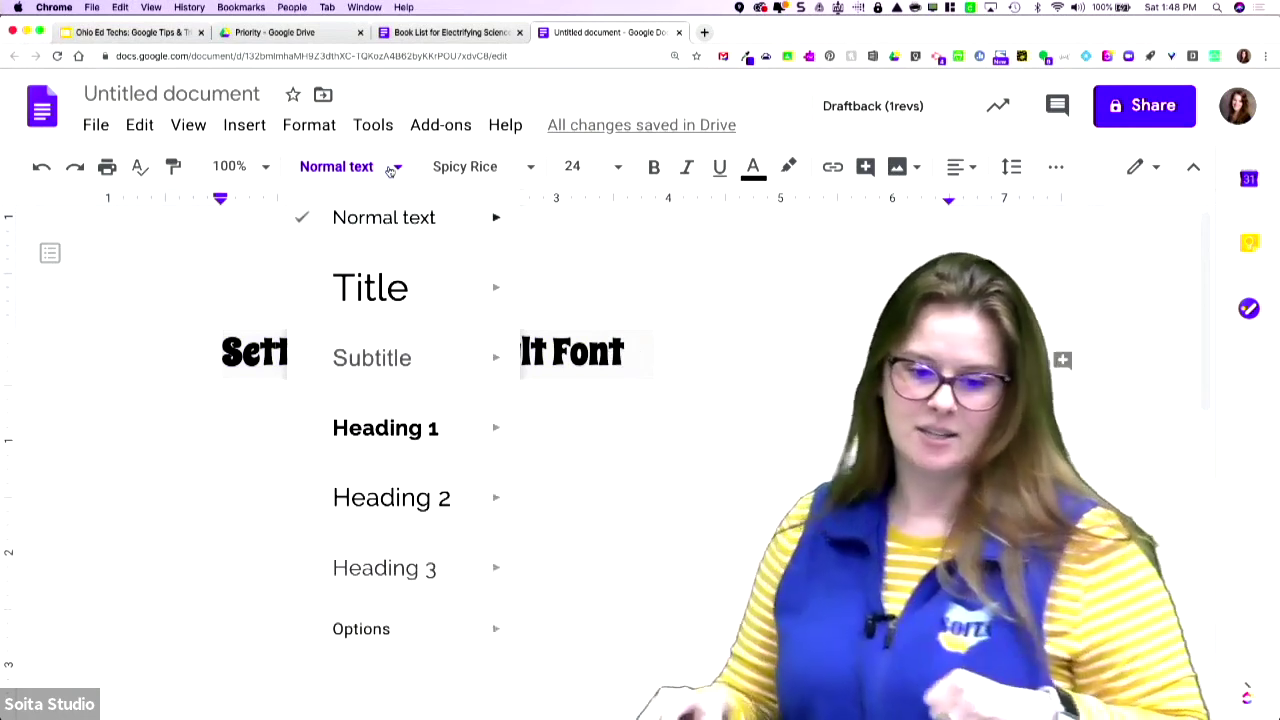
{"action": "mouse_move", "coordinate": [448, 227]}
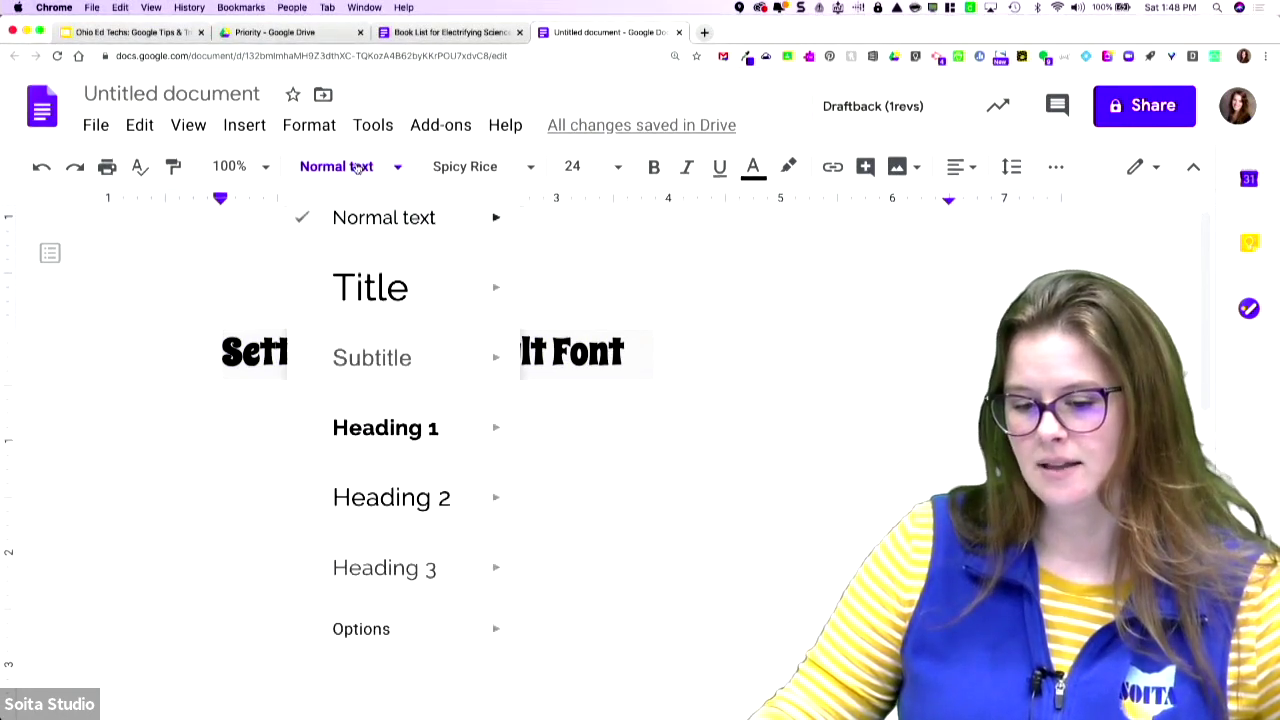
{"action": "mouse_move", "coordinate": [494, 219]}
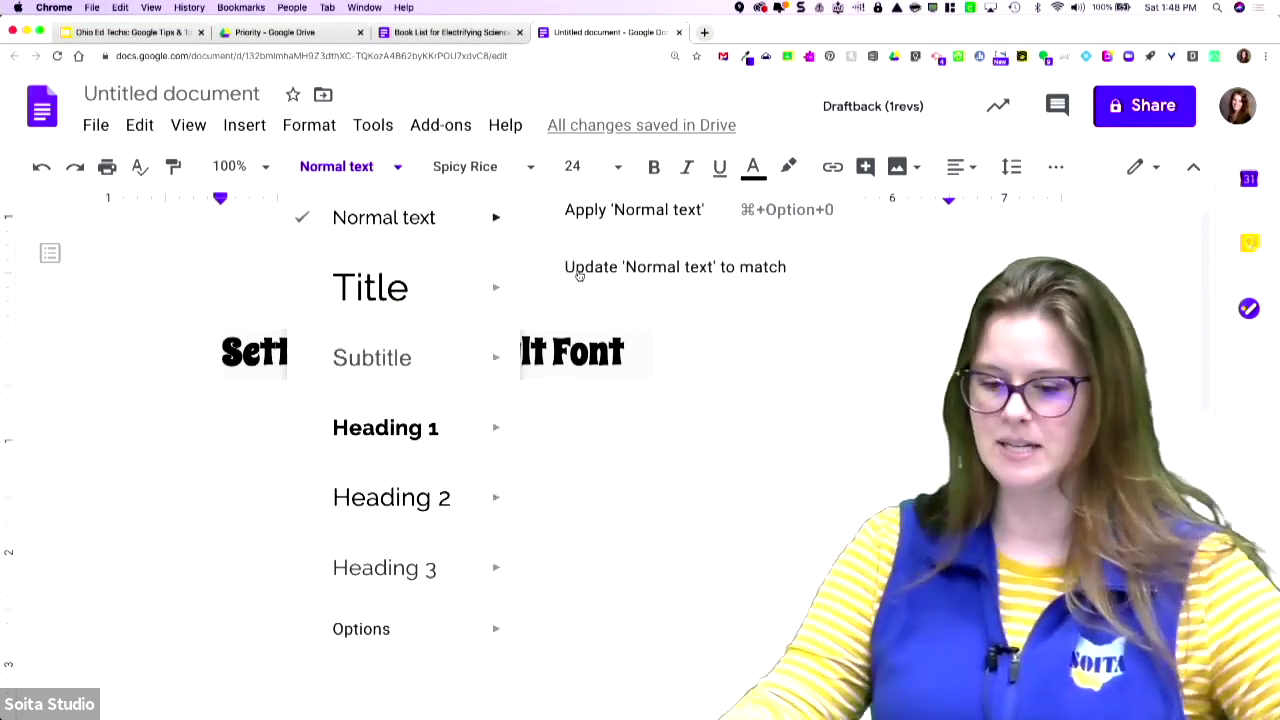
{"action": "left_click", "coordinate": [578, 270]}
{"action": "left_click", "coordinate": [359, 172]}
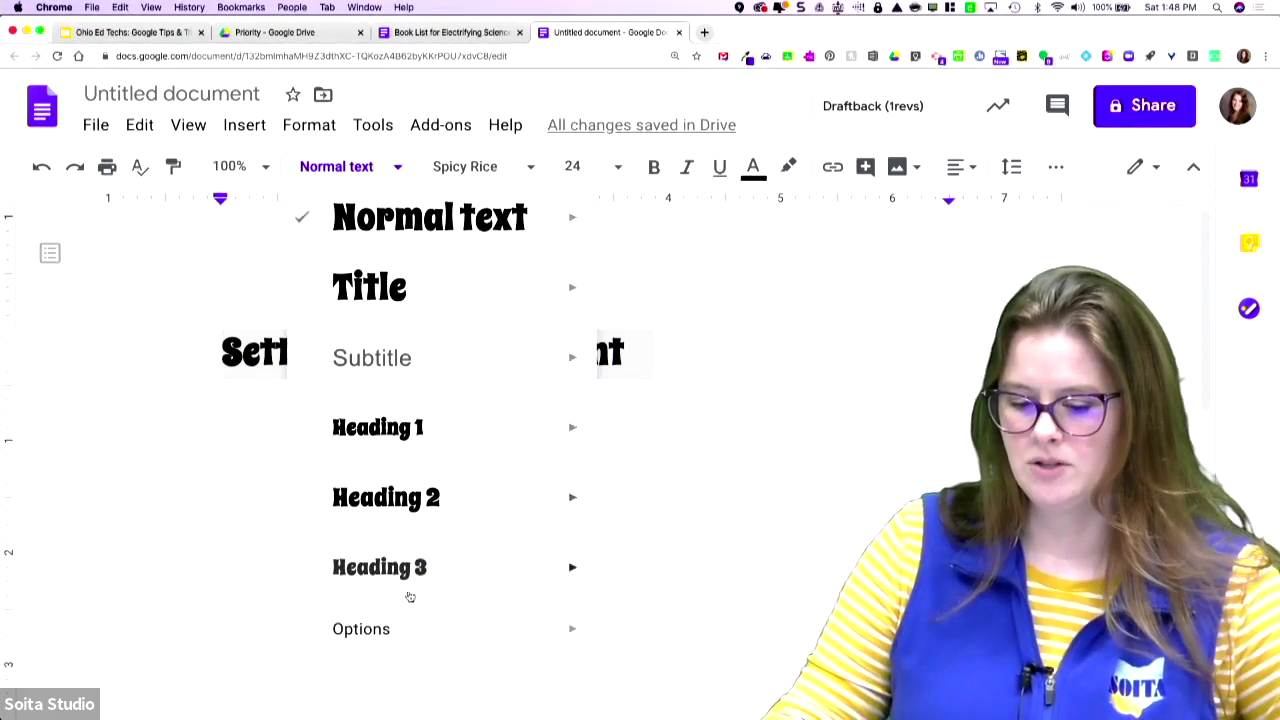
{"action": "mouse_move", "coordinate": [388, 632]}
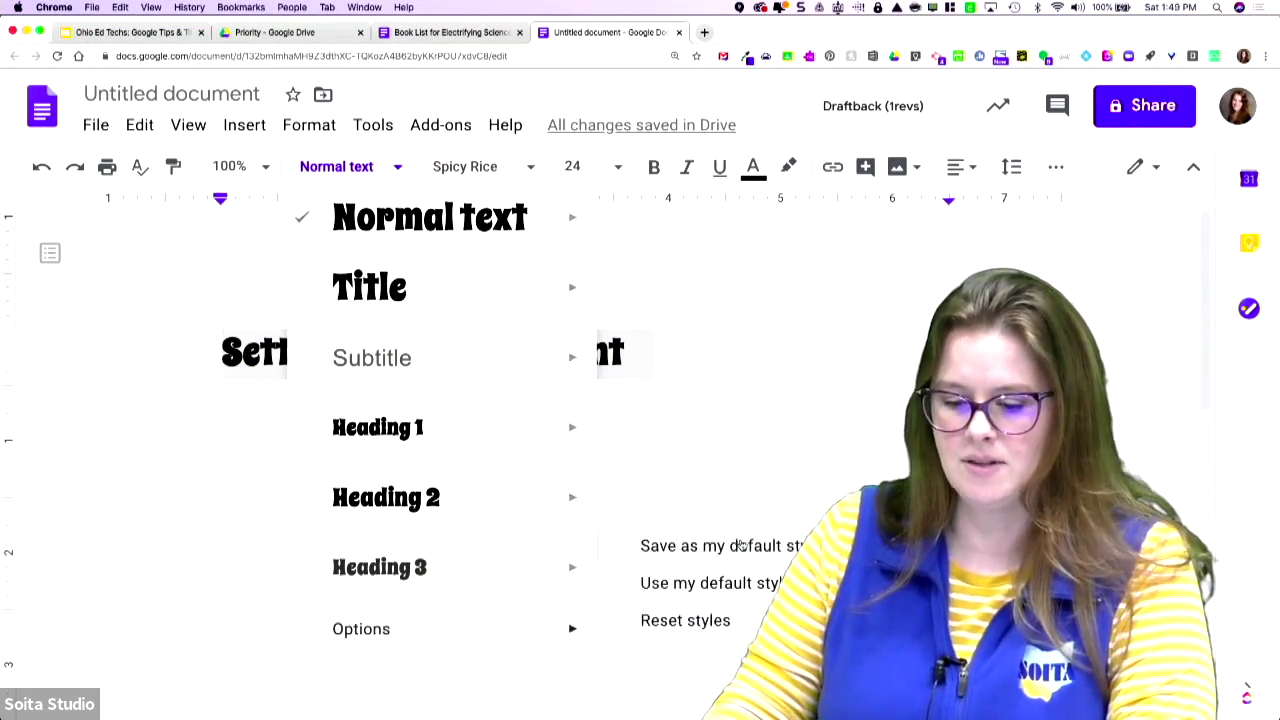
{"action": "left_click", "coordinate": [741, 545]}
- Create a new blank document from File > New > Document
{"action": "left_click", "coordinate": [765, 295]}
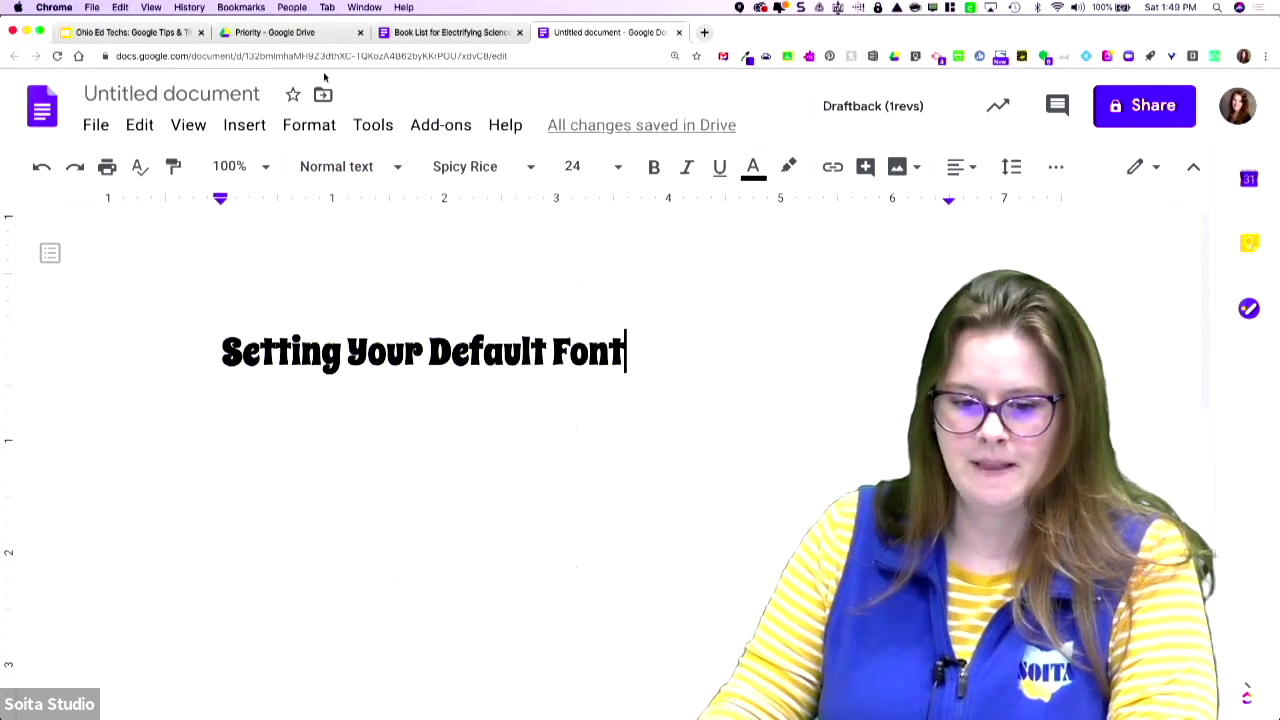
{"action": "left_click", "coordinate": [96, 126]}
{"action": "mouse_move", "coordinate": [102, 216]}
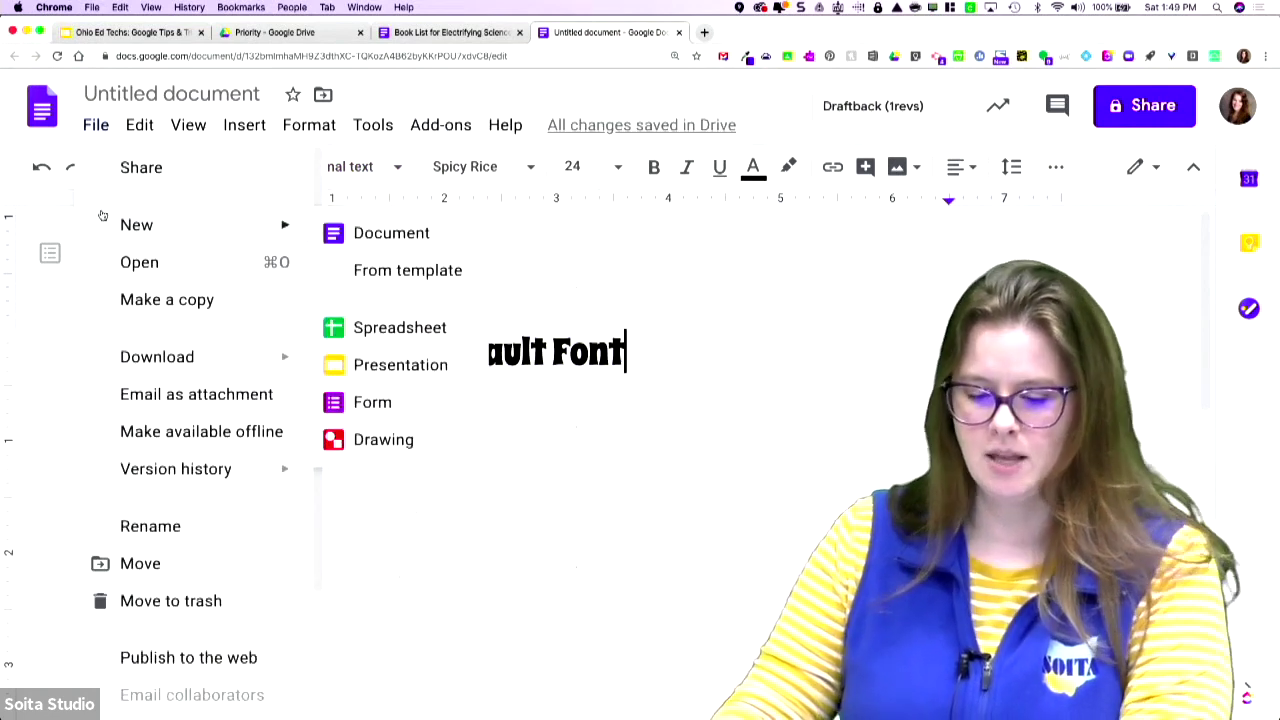
{"action": "left_click", "coordinate": [410, 231]}
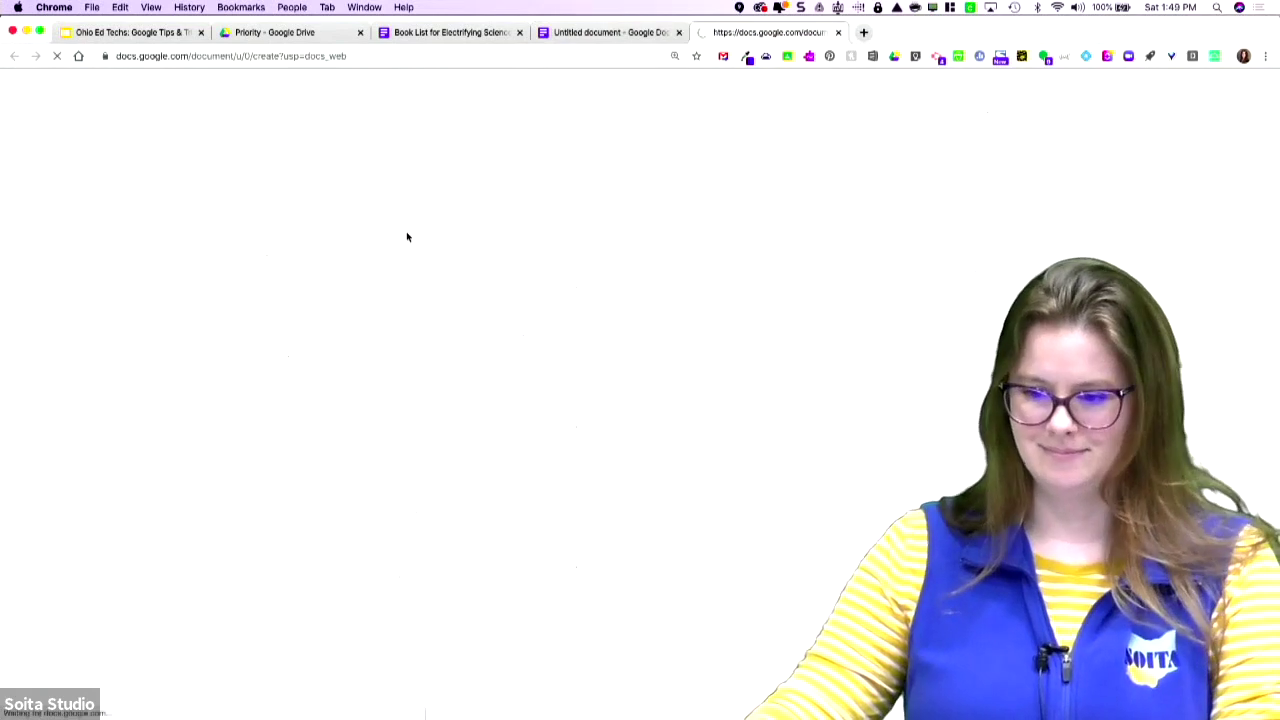
- Type 'Spicy' in the test document, then set the original heading to Raleway, size 12
{"action": "type", "text": "Spicy"}
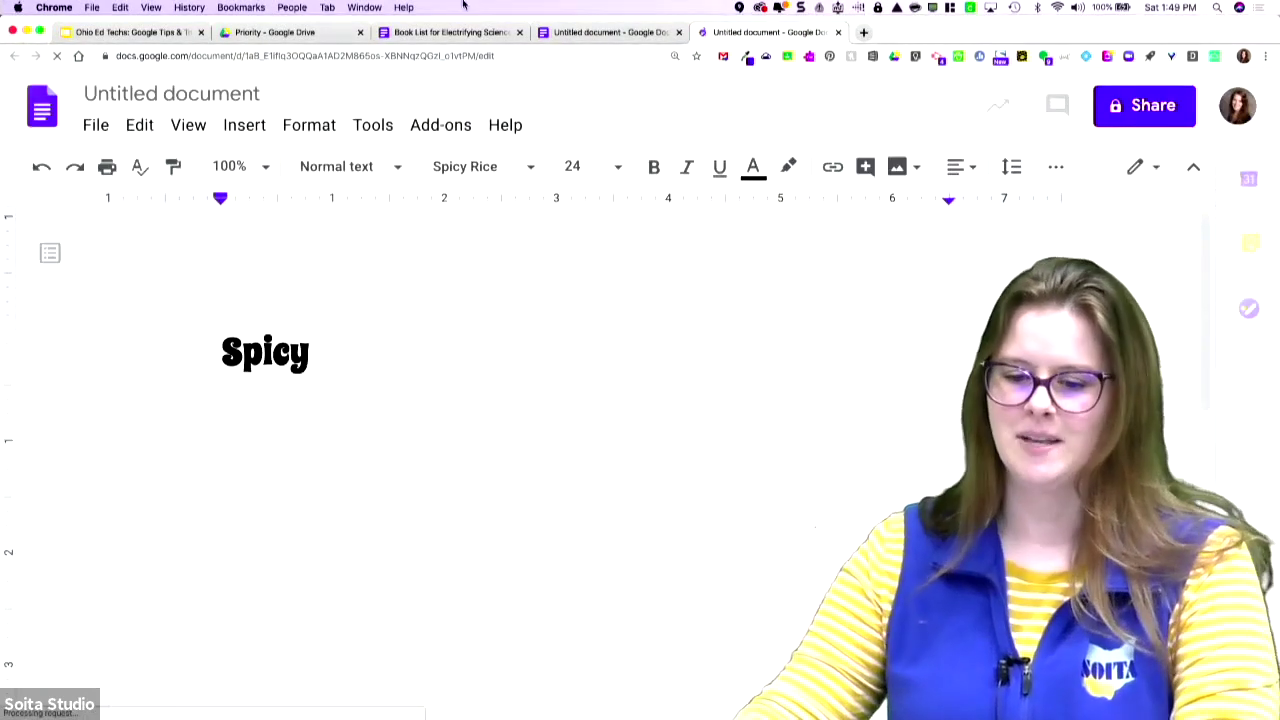
{"action": "left_click", "coordinate": [579, 33]}
{"action": "left_click_drag", "start_coordinate": [652, 352], "coordinate": [221, 342]}
{"action": "left_click", "coordinate": [508, 167]}
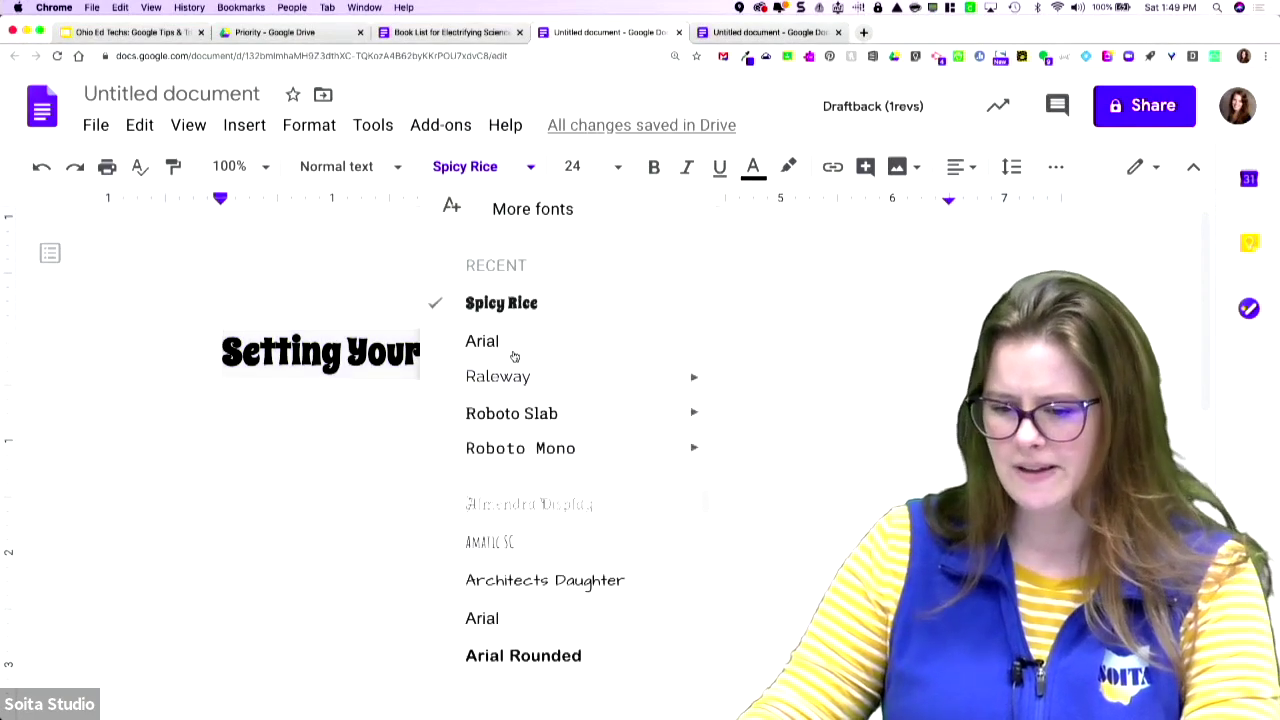
{"action": "left_click", "coordinate": [527, 385]}
{"action": "left_click", "coordinate": [586, 166]}
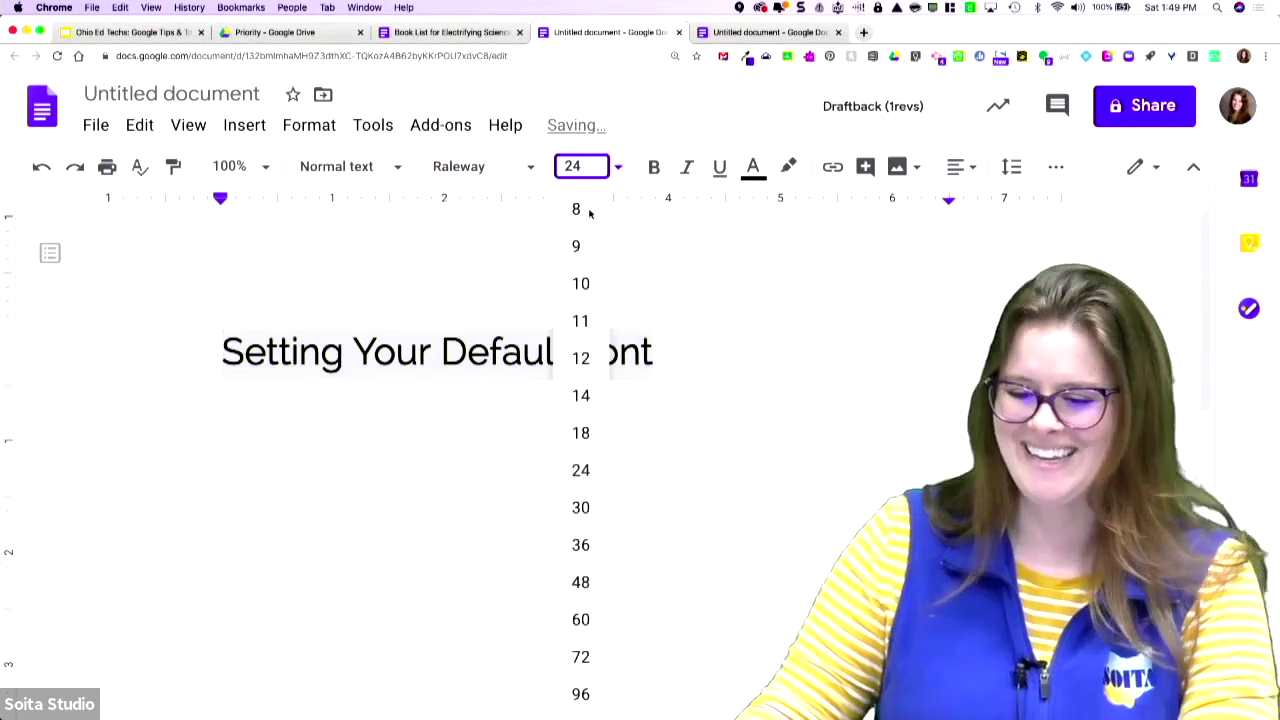
{"action": "left_click", "coordinate": [578, 357]}
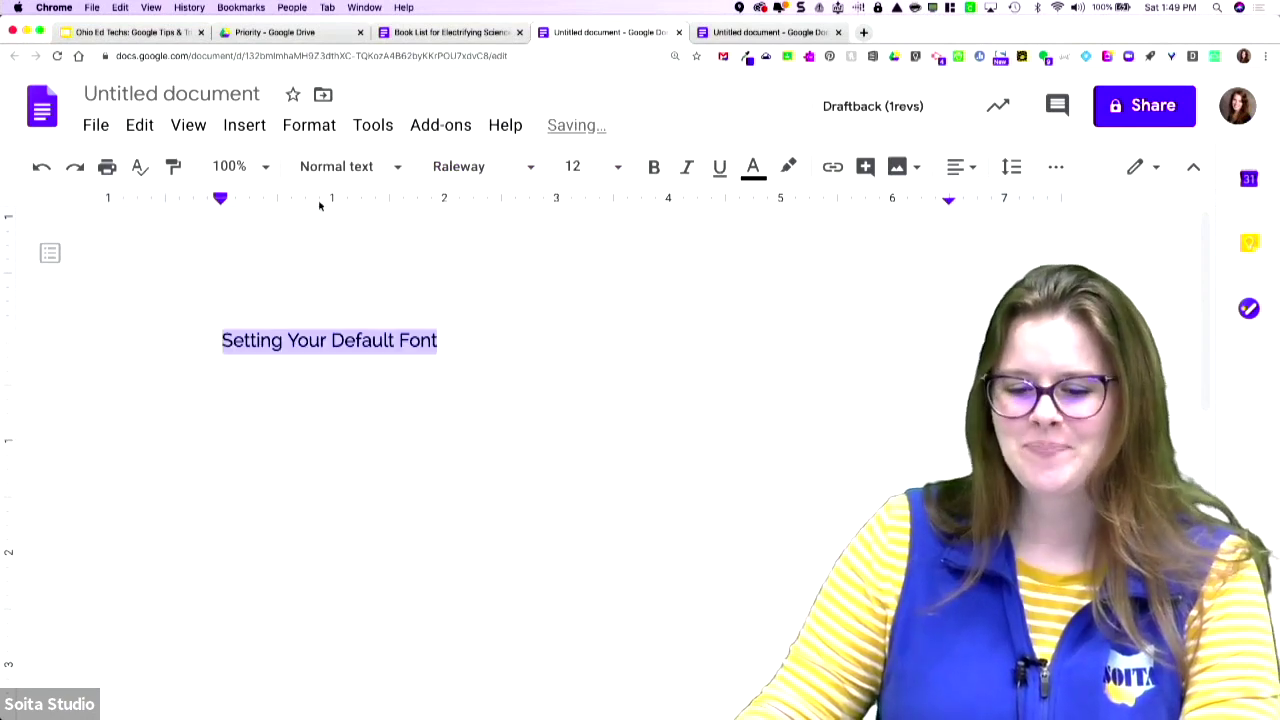
- Update Normal text to match, save Raleway 12 as default styles, and close the test document
{"action": "left_click", "coordinate": [358, 167]}
{"action": "mouse_move", "coordinate": [568, 222]}
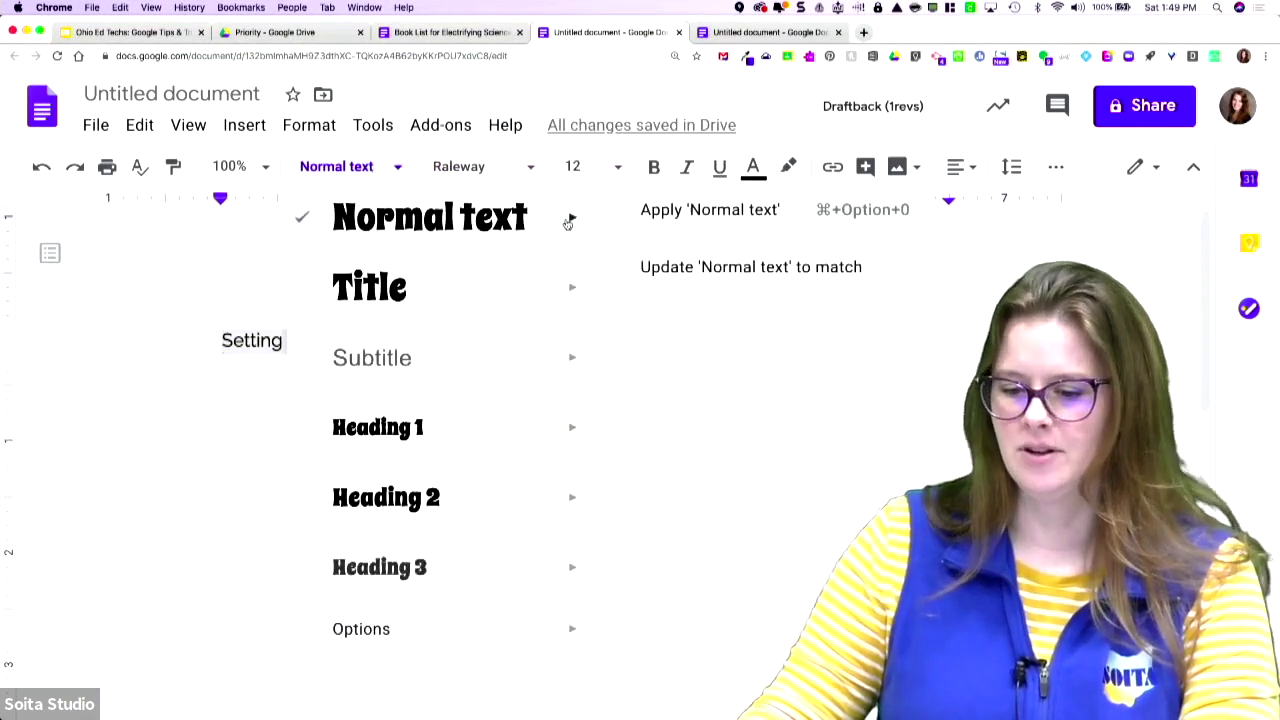
{"action": "left_click", "coordinate": [659, 279]}
{"action": "left_click", "coordinate": [396, 170]}
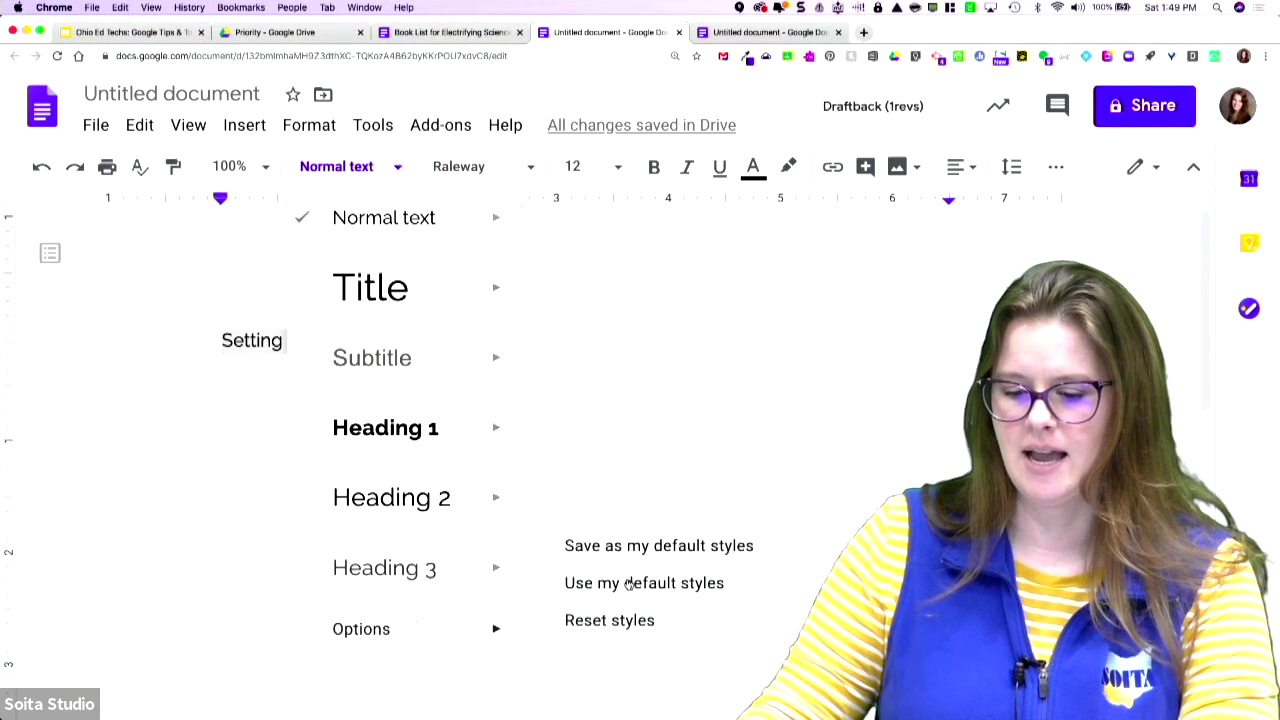
{"action": "left_click", "coordinate": [631, 547]}
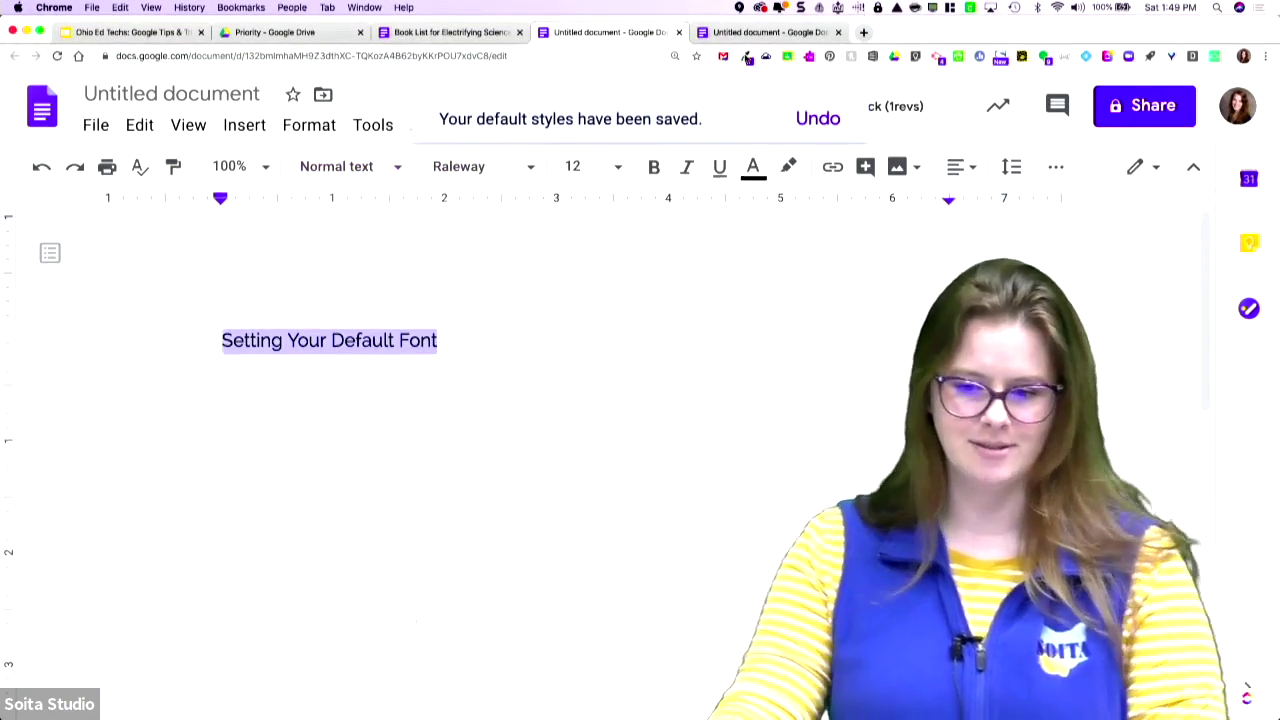
{"action": "left_click", "coordinate": [838, 32]}
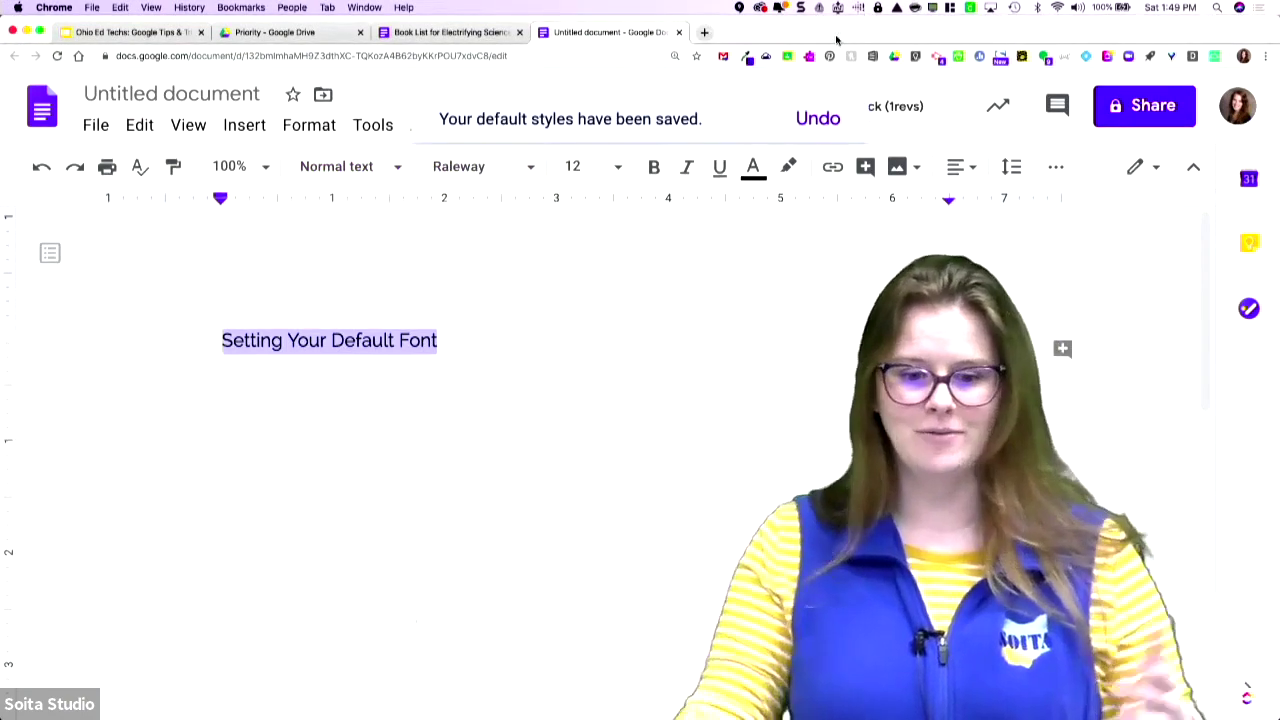
{"action": "left_click", "coordinate": [336, 167]}
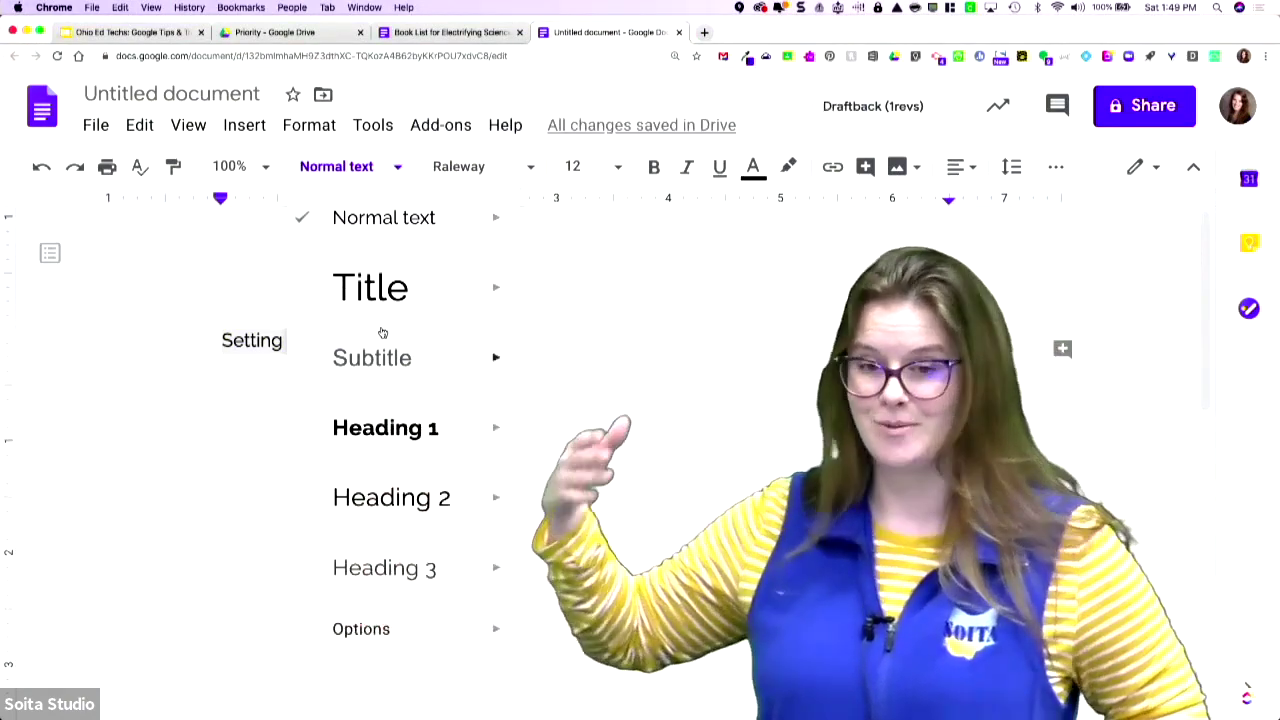
- Dismiss the styles list and bring up the Insert > Image submenu
{"action": "mouse_move", "coordinate": [400, 305]}
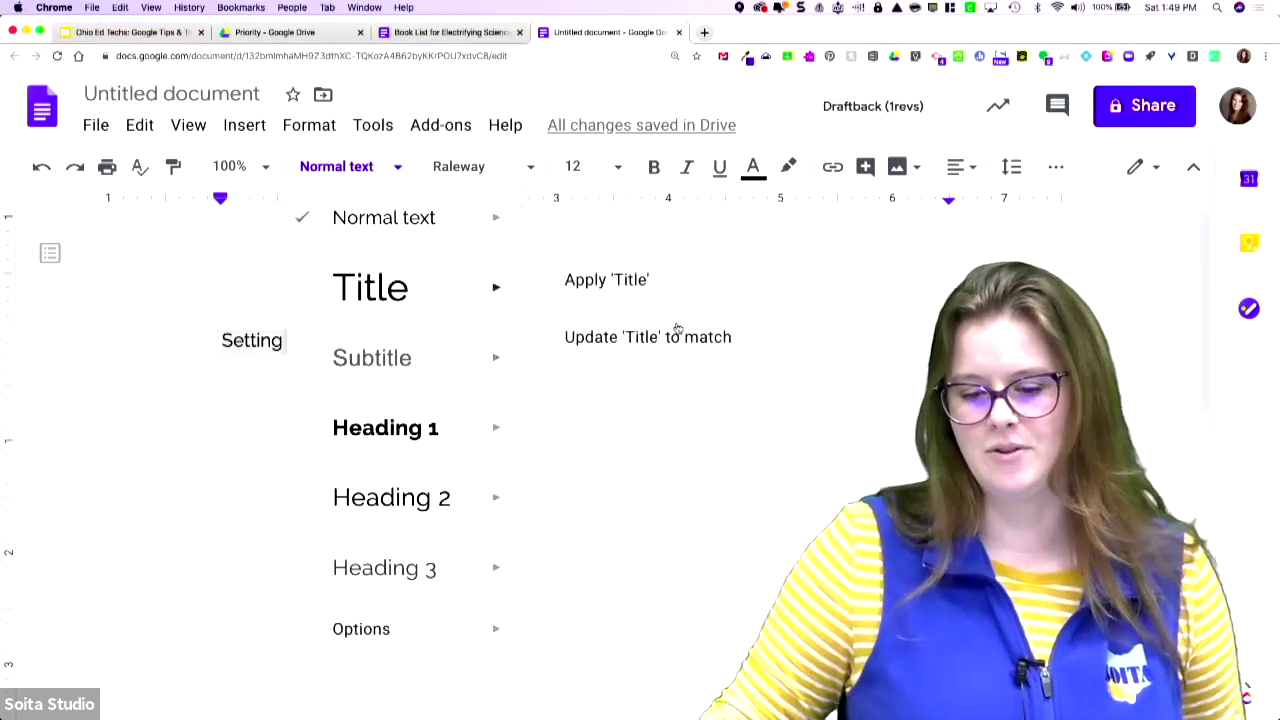
{"action": "left_click", "coordinate": [742, 508]}
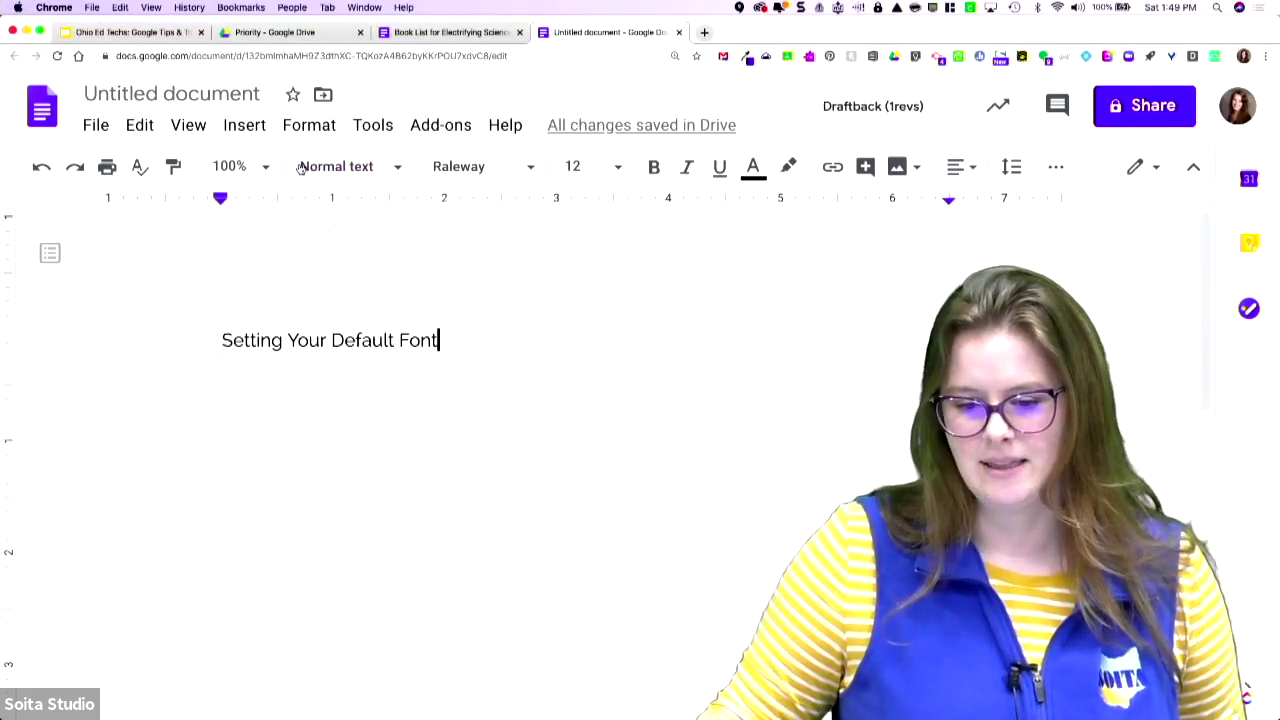
{"action": "left_click", "coordinate": [228, 130]}
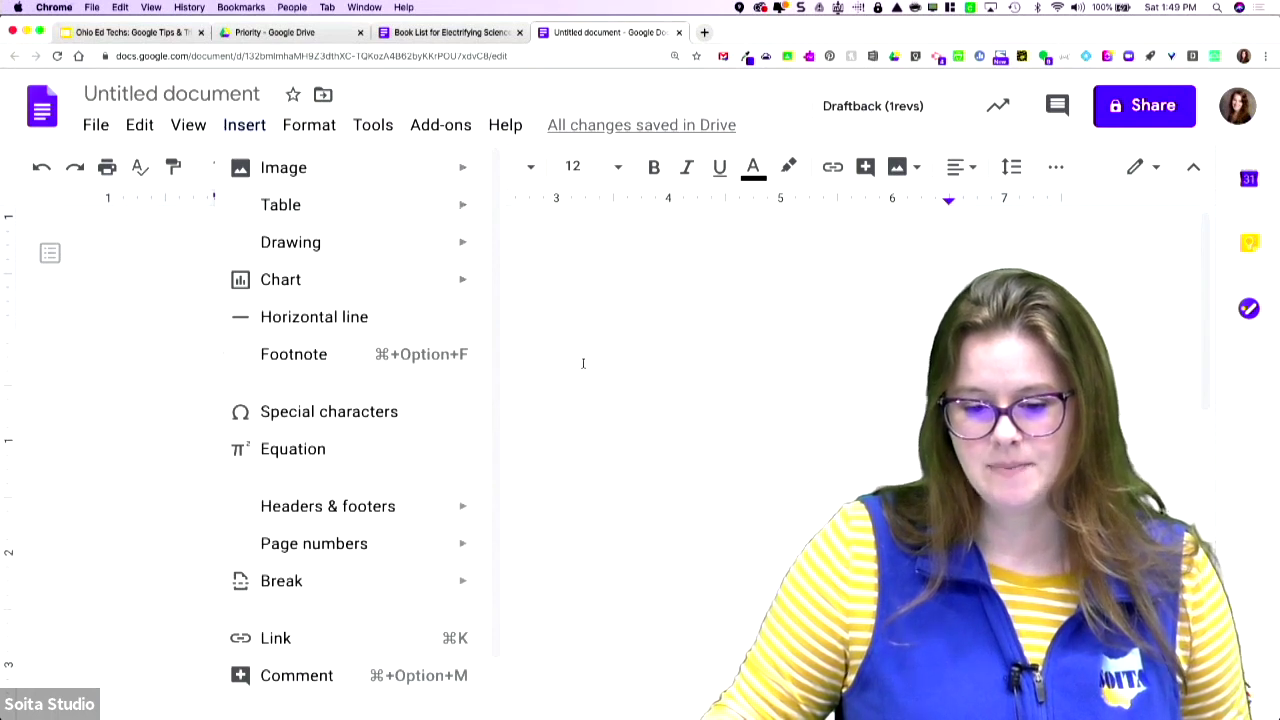
{"action": "scroll", "coordinate": [441, 347], "scroll_direction": "down", "scroll_amount": 1}
{"action": "scroll", "coordinate": [441, 347], "scroll_direction": "up", "scroll_amount": 1}
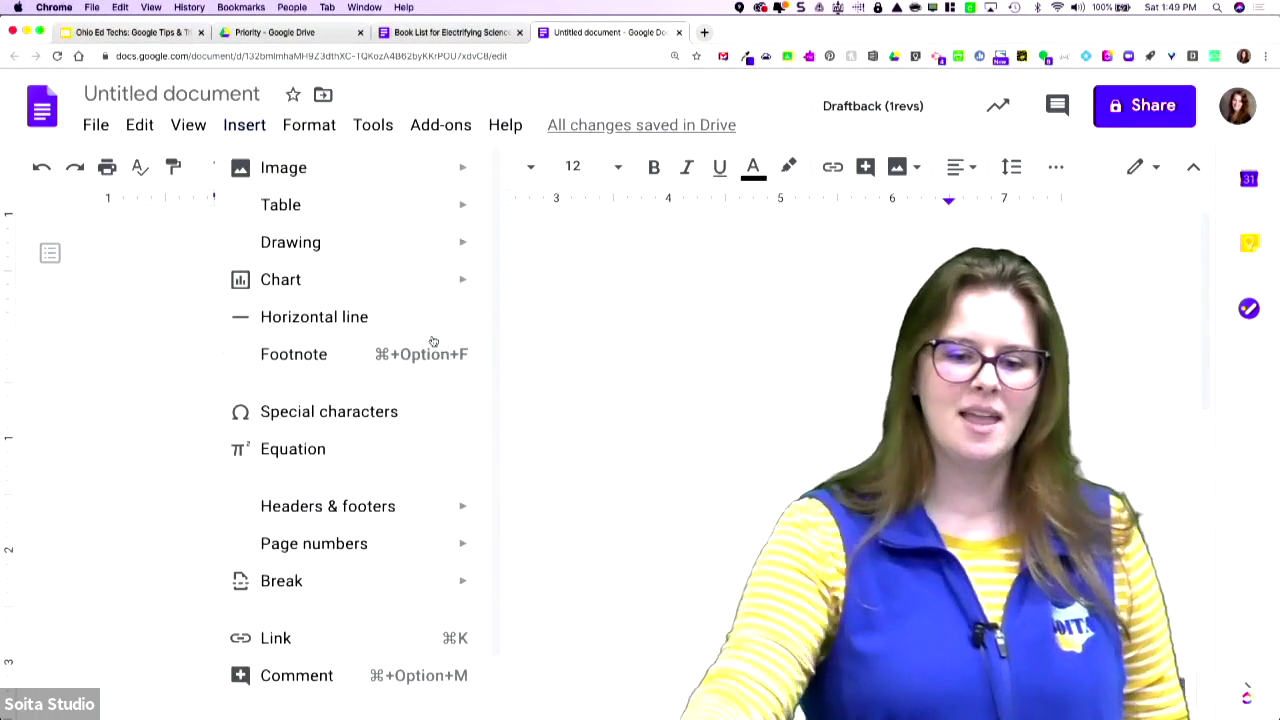
{"action": "mouse_move", "coordinate": [380, 177]}
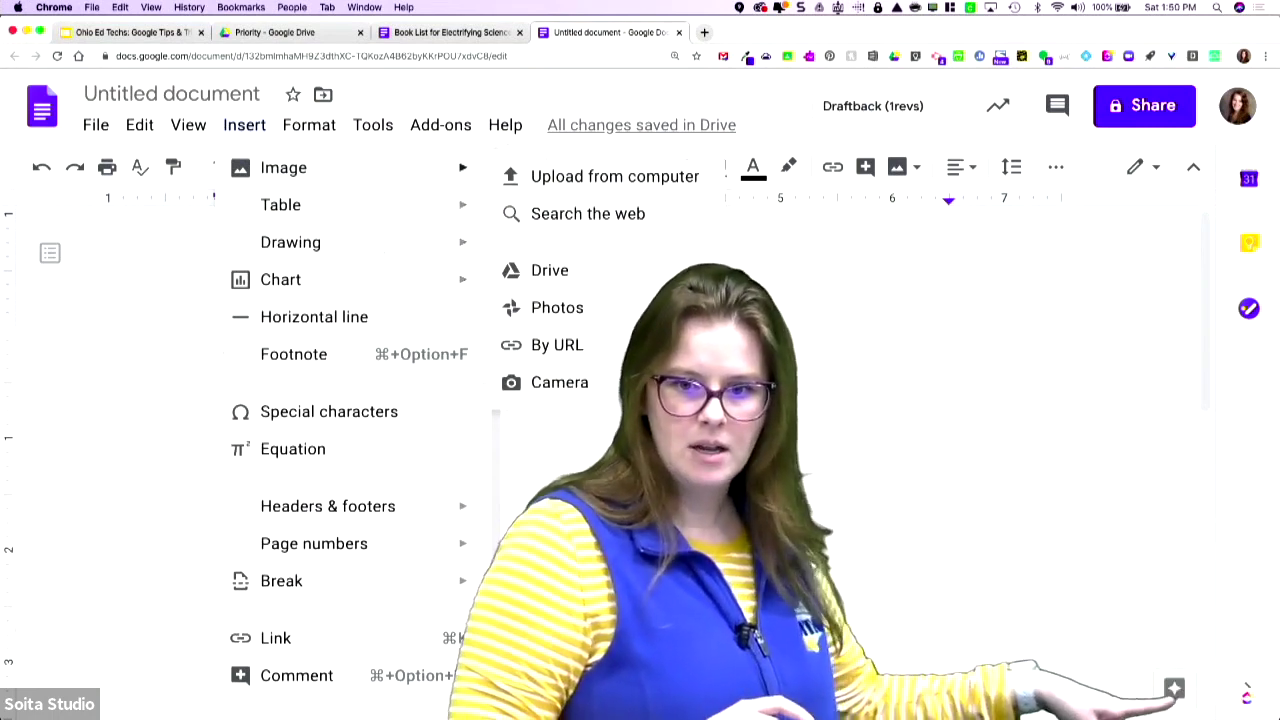
- Search Explore images for Abraham Lincoln, drag one into the document, and dismiss the error
{"action": "key", "text": "Escape"}
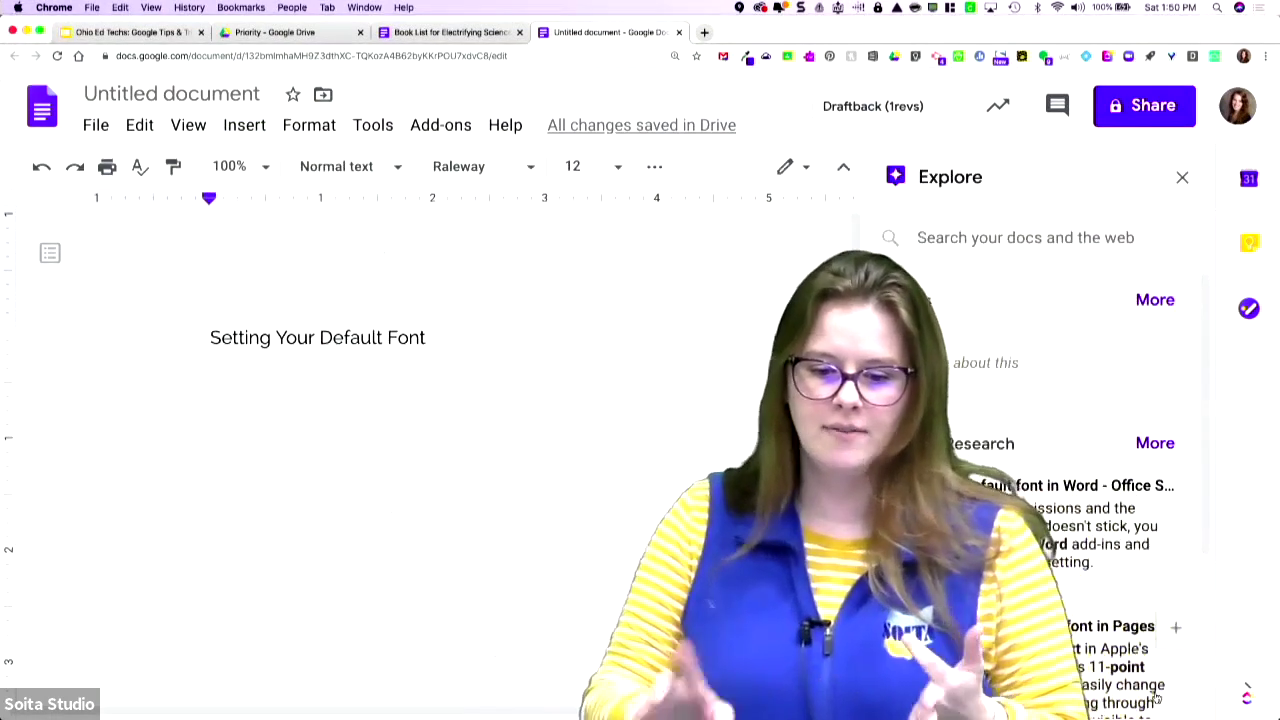
{"action": "left_click", "coordinate": [977, 237]}
{"action": "type", "text": "A"}
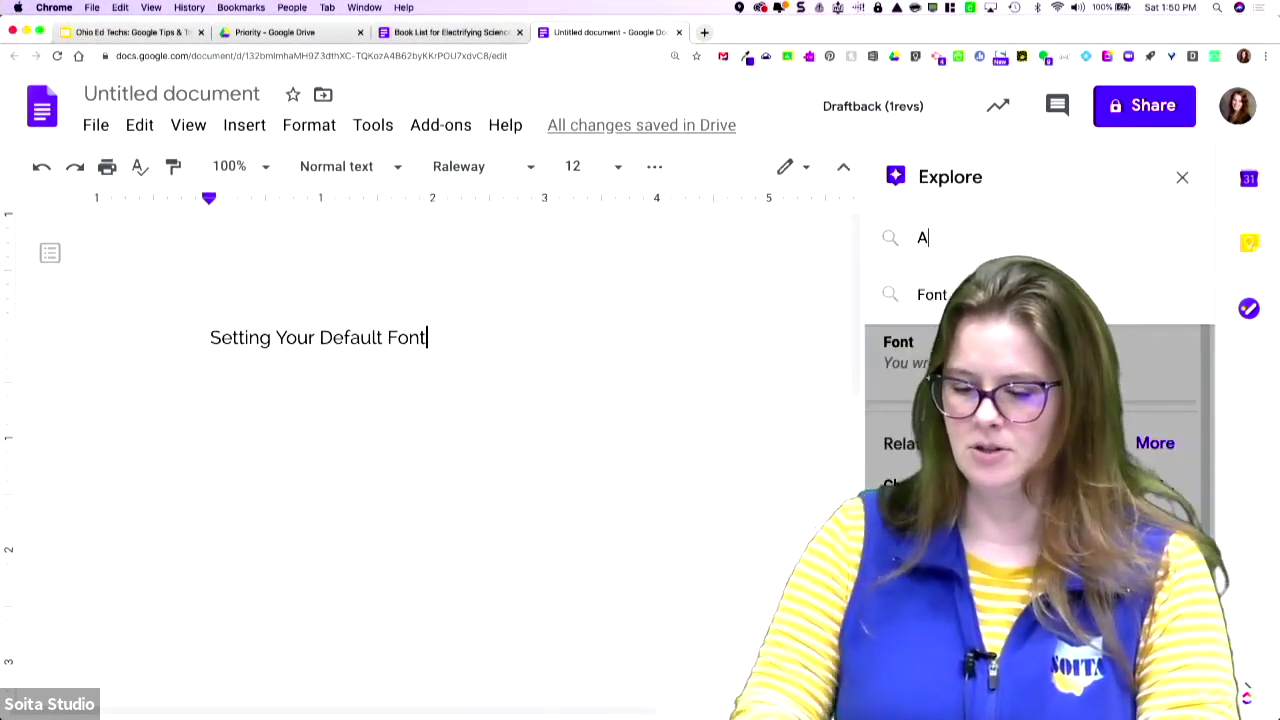
{"action": "type", "text": "braham lincoln"}
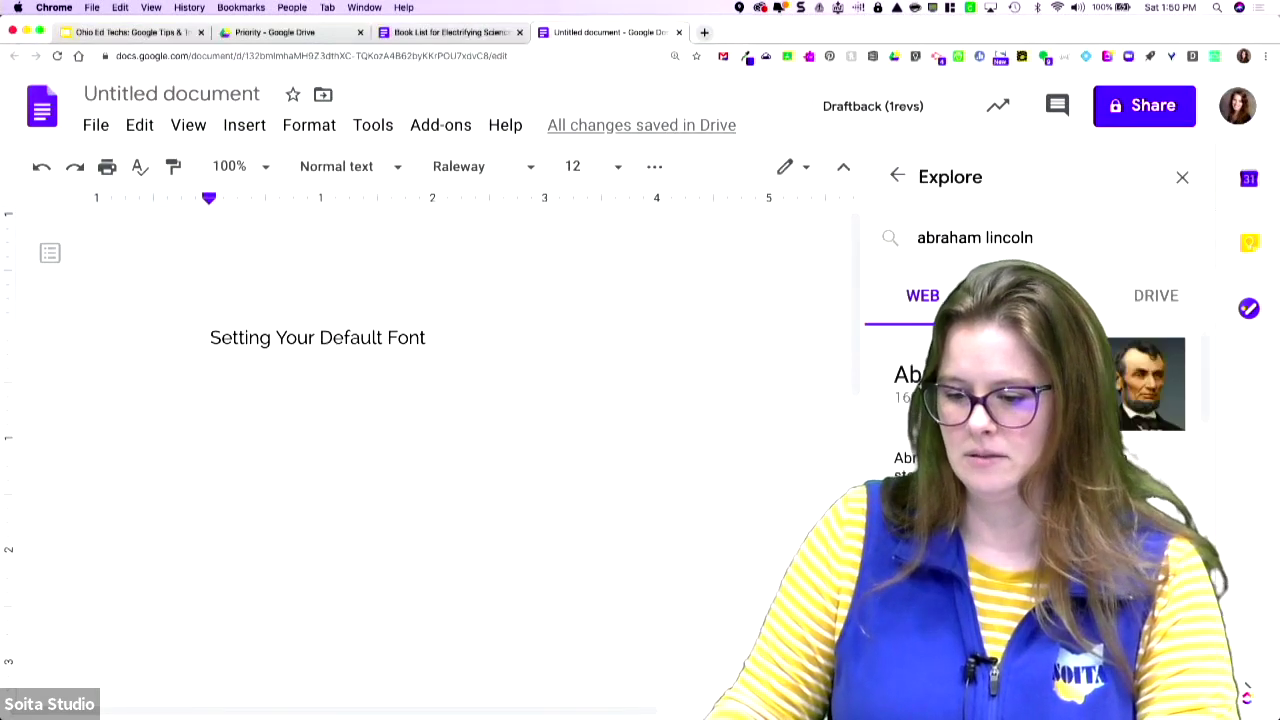
{"action": "left_click", "coordinate": [1038, 296]}
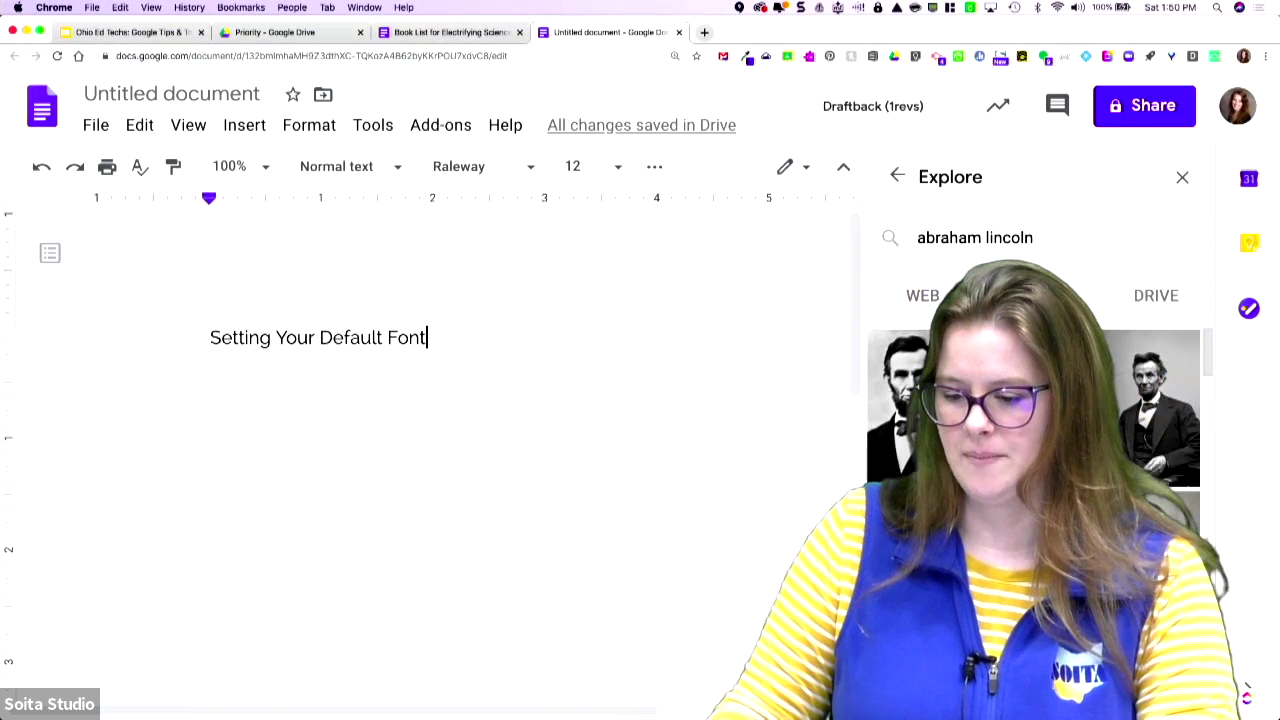
{"action": "scroll", "coordinate": [1033, 420], "scroll_direction": "down", "scroll_amount": 2}
{"action": "left_click_drag", "start_coordinate": [1033, 420], "coordinate": [520, 500]}
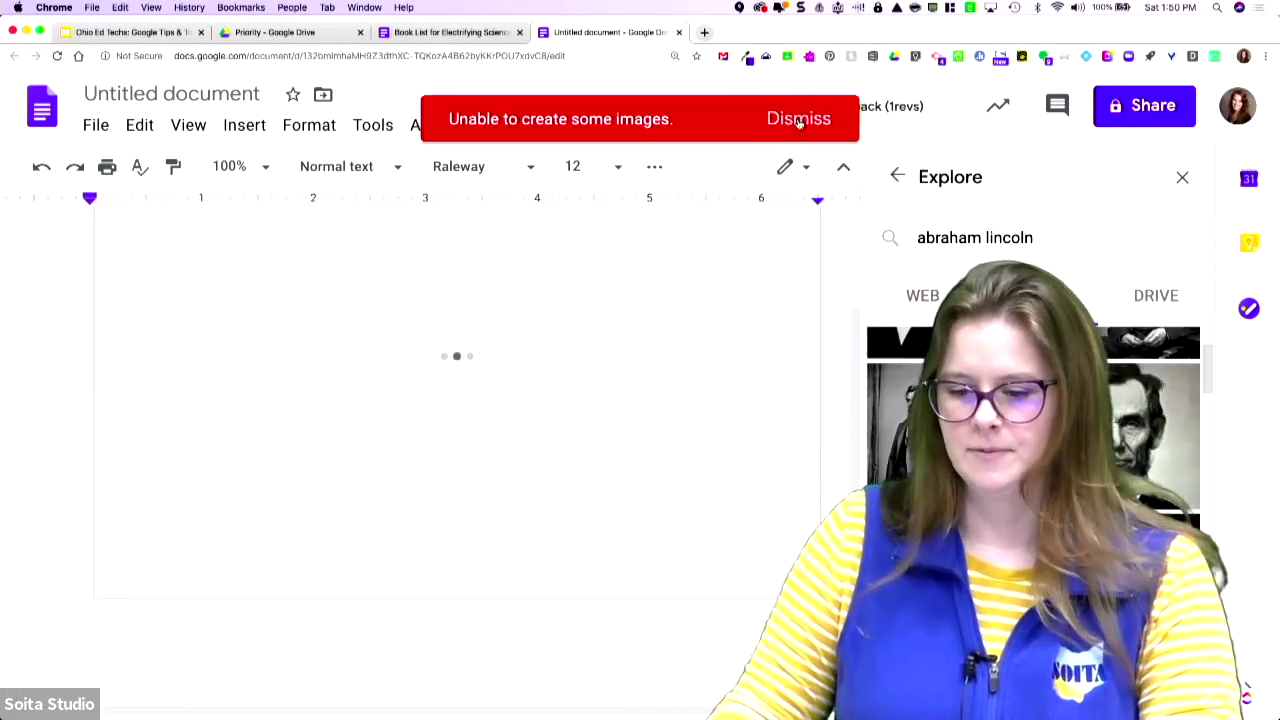
{"action": "left_click", "coordinate": [799, 121]}
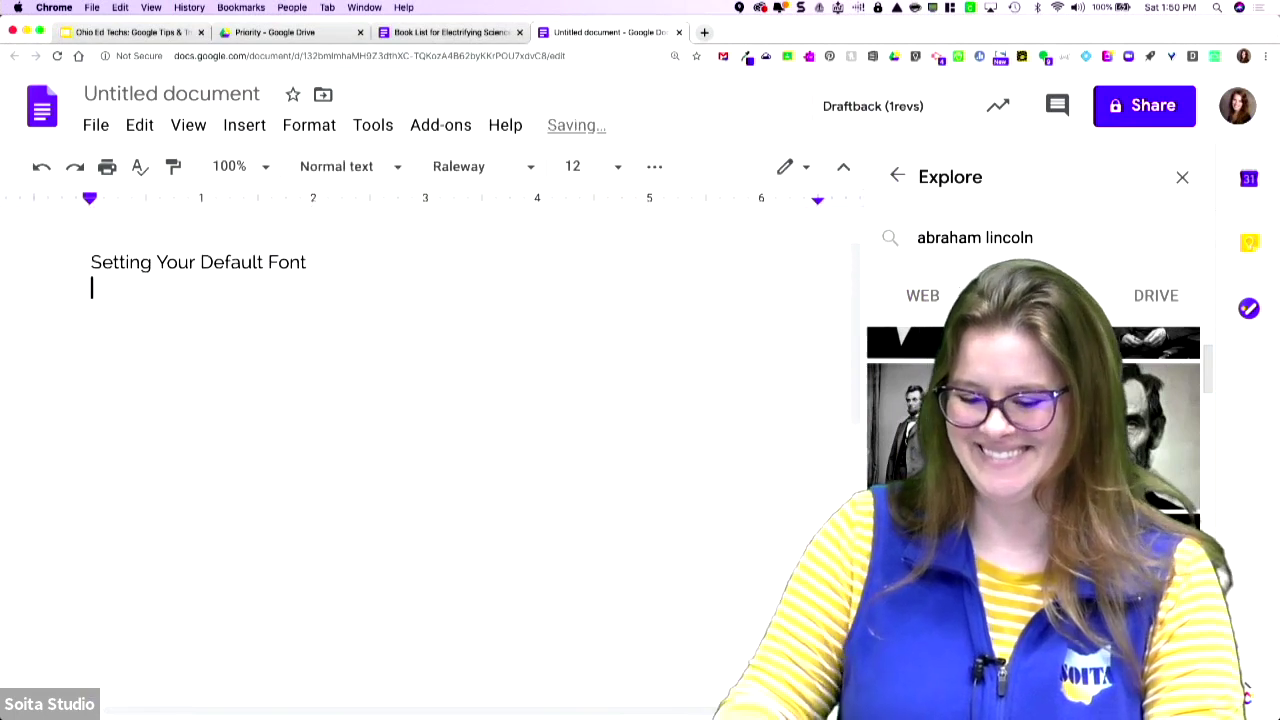
- Preview Lincoln image results and retry loading the failed upload.wikimedia.org preview
{"action": "left_click", "coordinate": [1135, 433]}
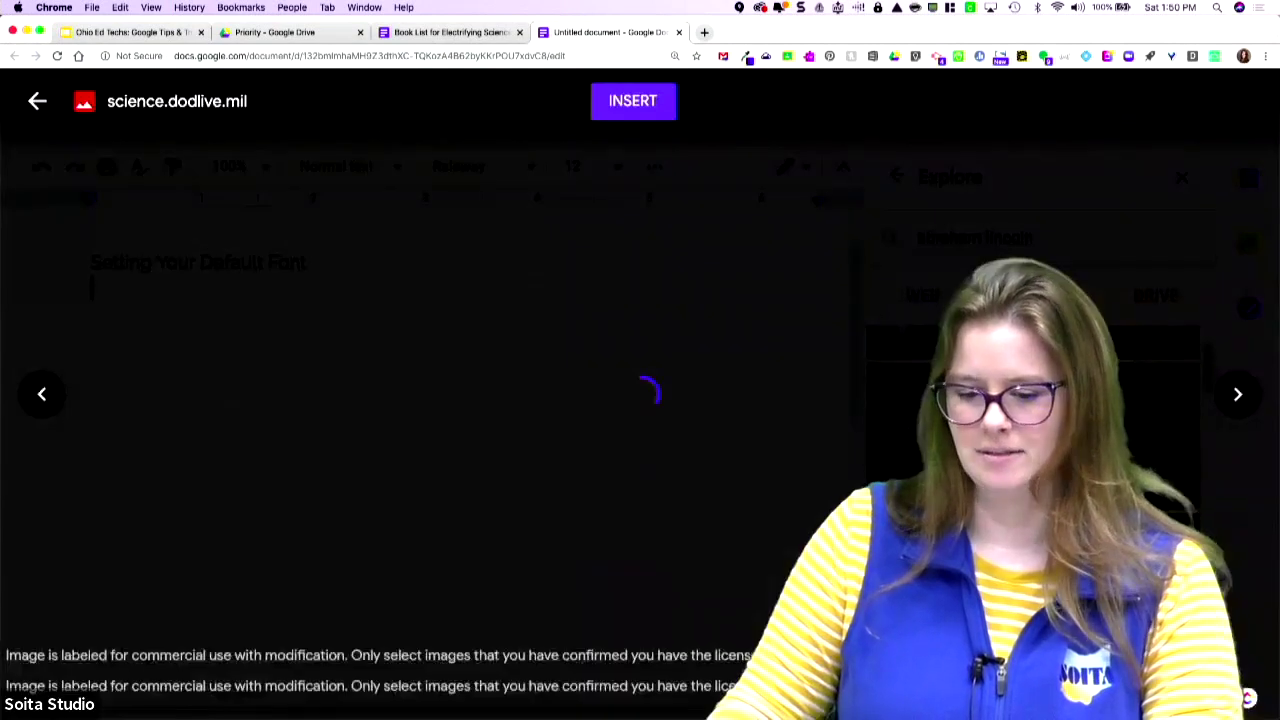
{"action": "left_click", "coordinate": [37, 100]}
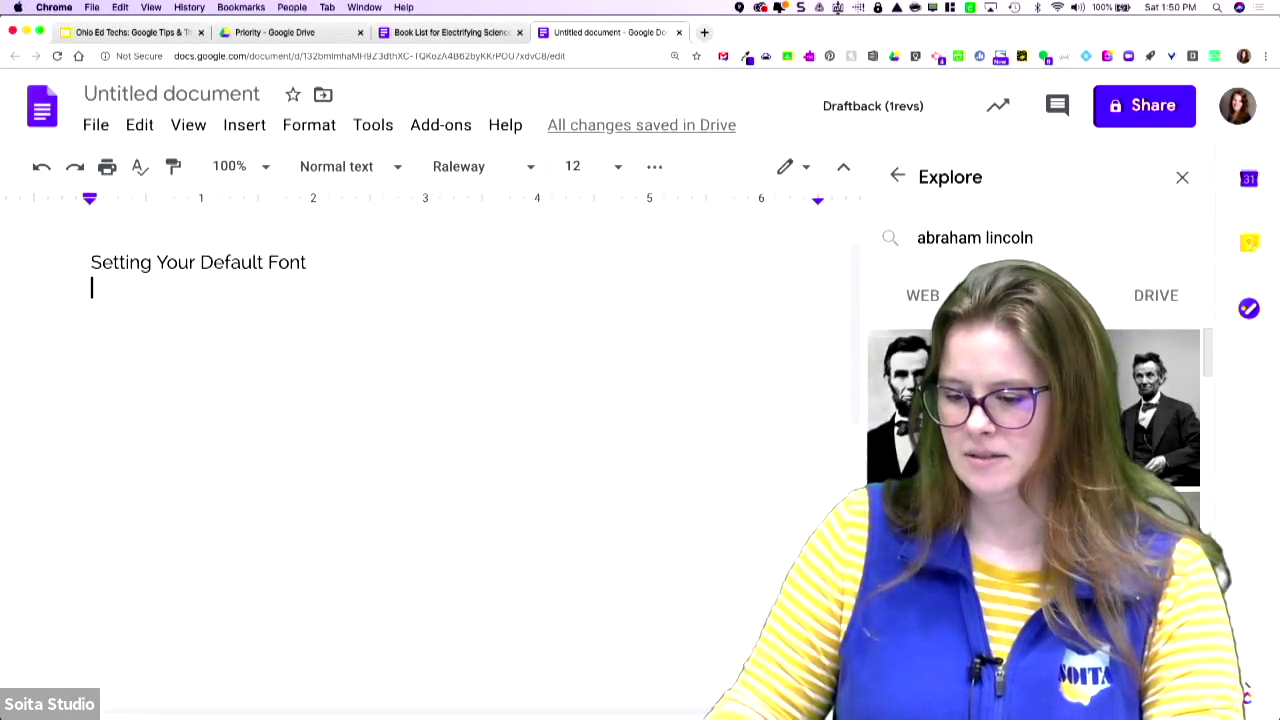
{"action": "left_click", "coordinate": [945, 420]}
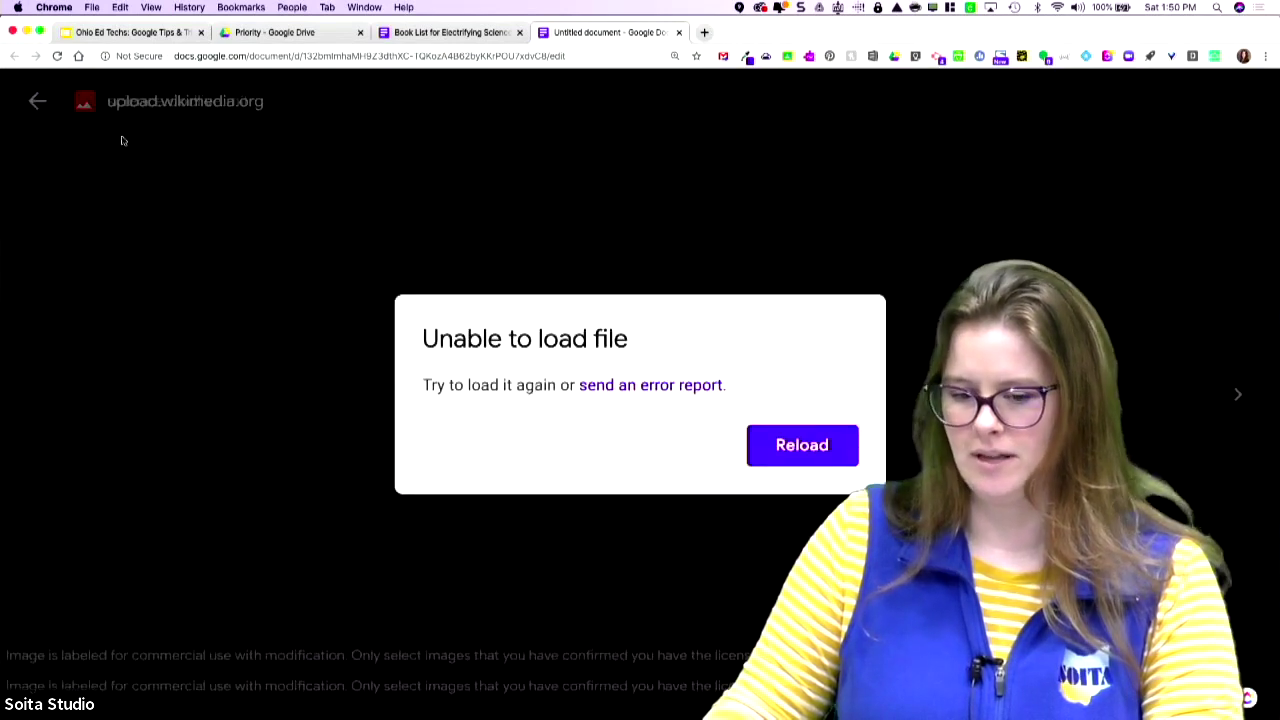
{"action": "left_click", "coordinate": [802, 445]}
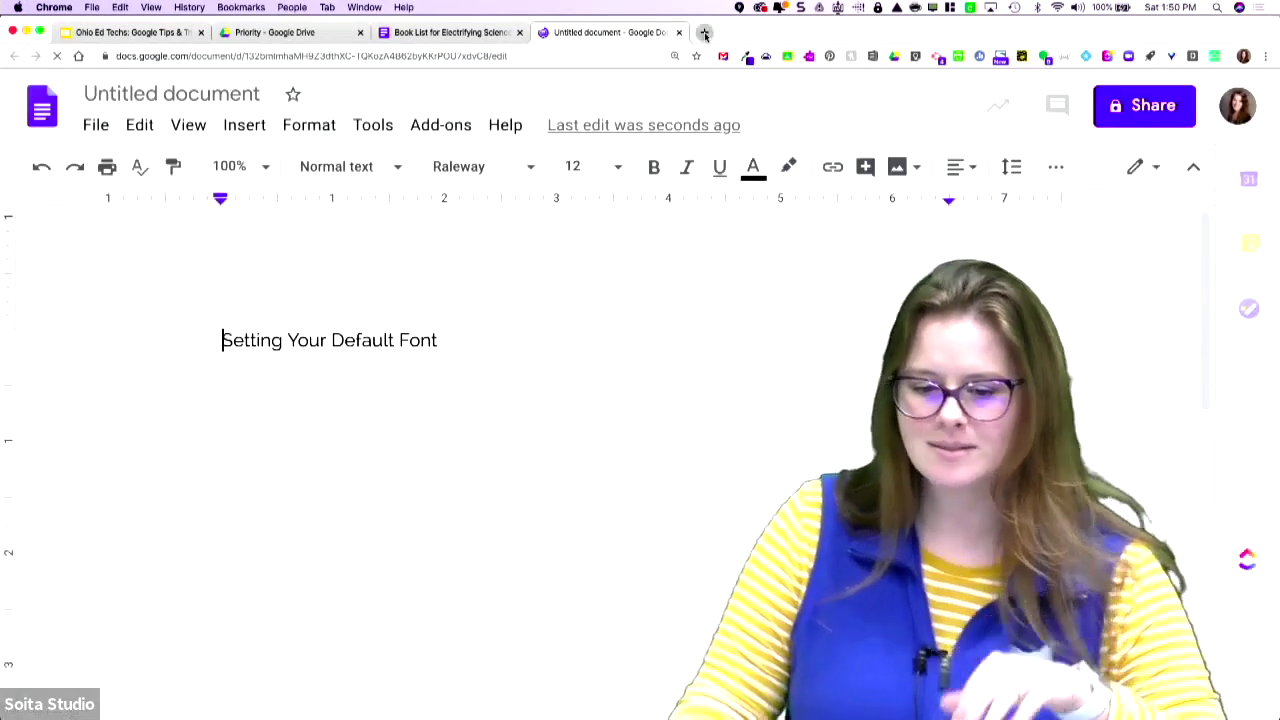
- Search Google Images for 'abraham lincoln' and copy the britannica.com portrait
{"action": "left_click", "coordinate": [705, 35]}
{"action": "type", "text": "abrah"}
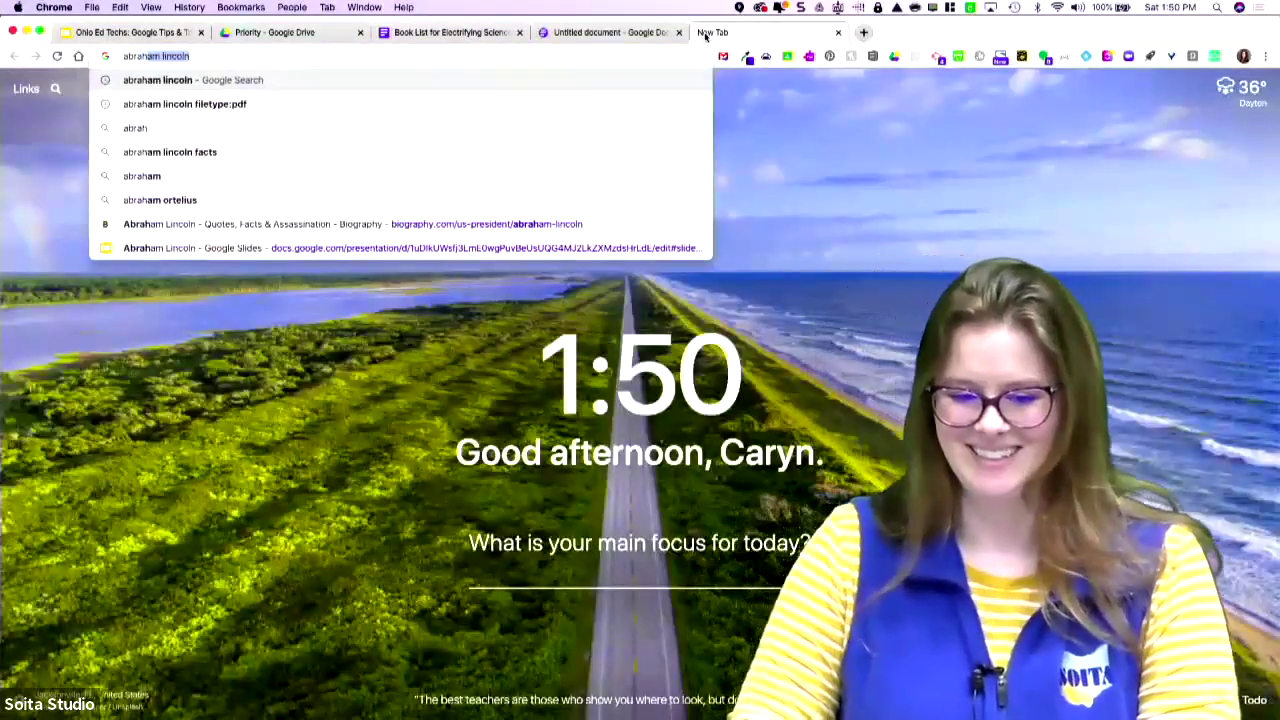
{"action": "key", "text": "Return"}
{"action": "left_click", "coordinate": [230, 152]}
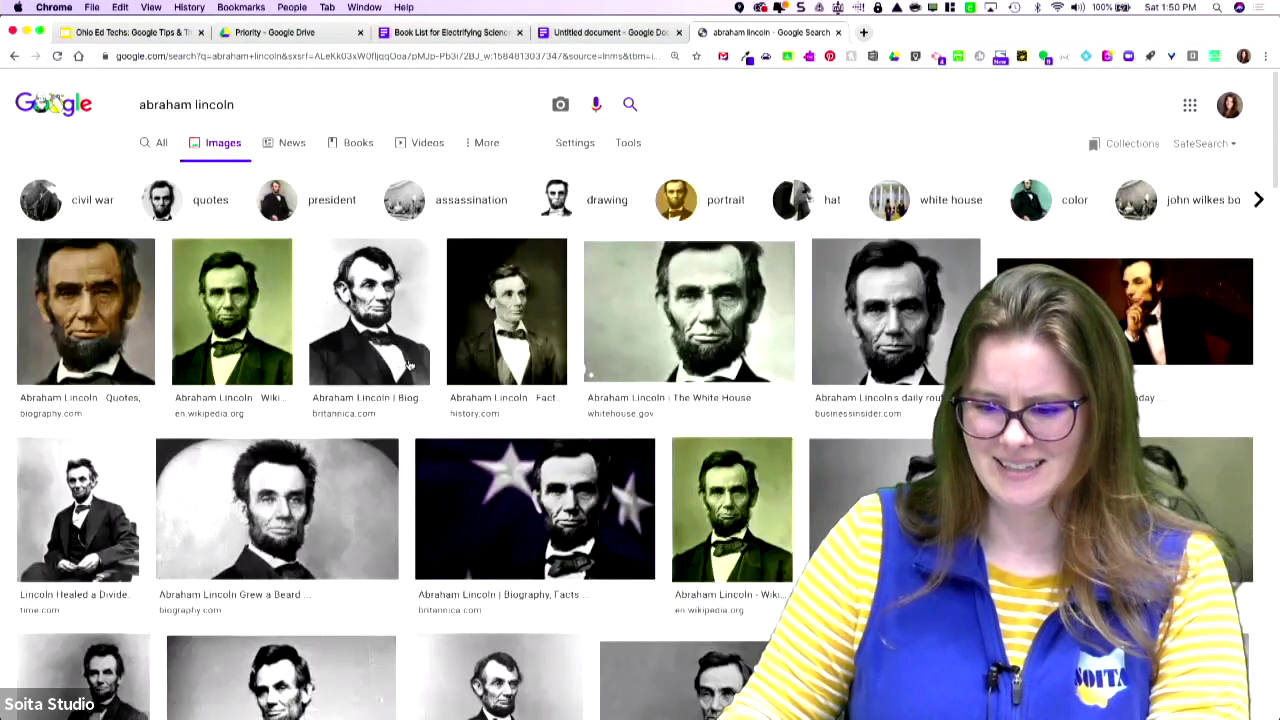
{"action": "left_click", "coordinate": [360, 340]}
{"action": "right_click", "coordinate": [1020, 276]}
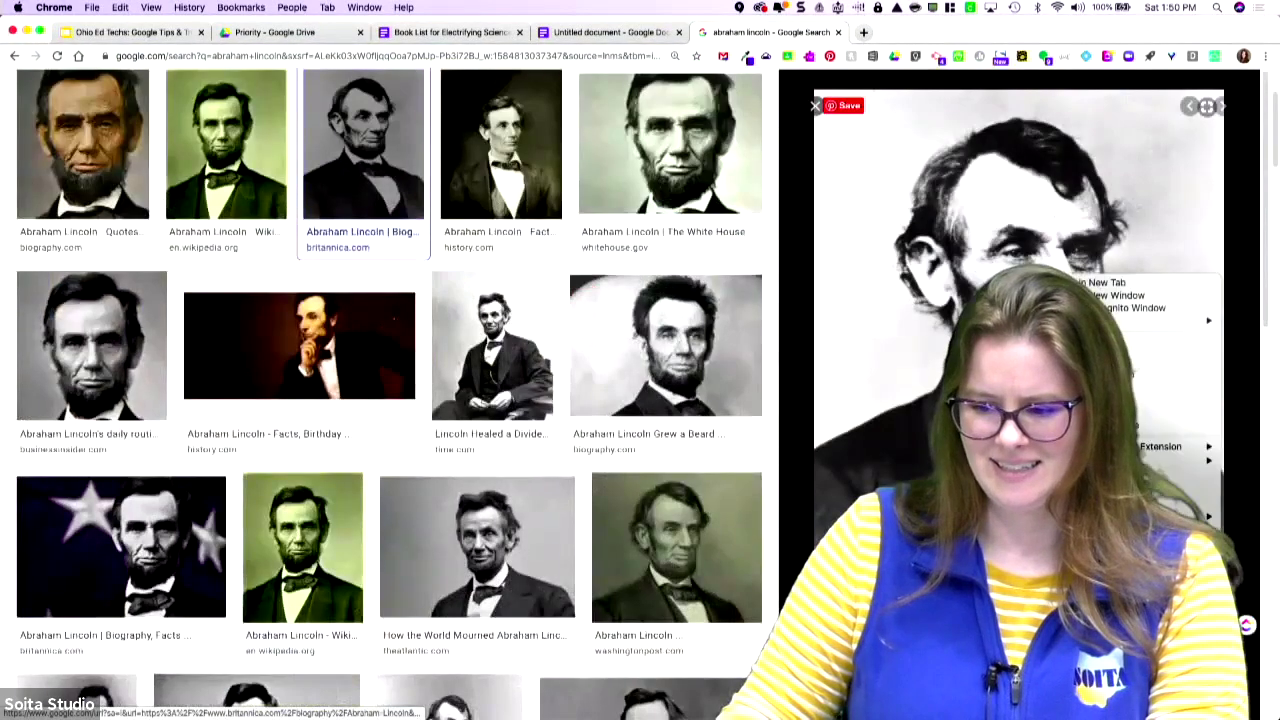
{"action": "left_click", "coordinate": [1180, 387]}
{"action": "left_click", "coordinate": [569, 33]}
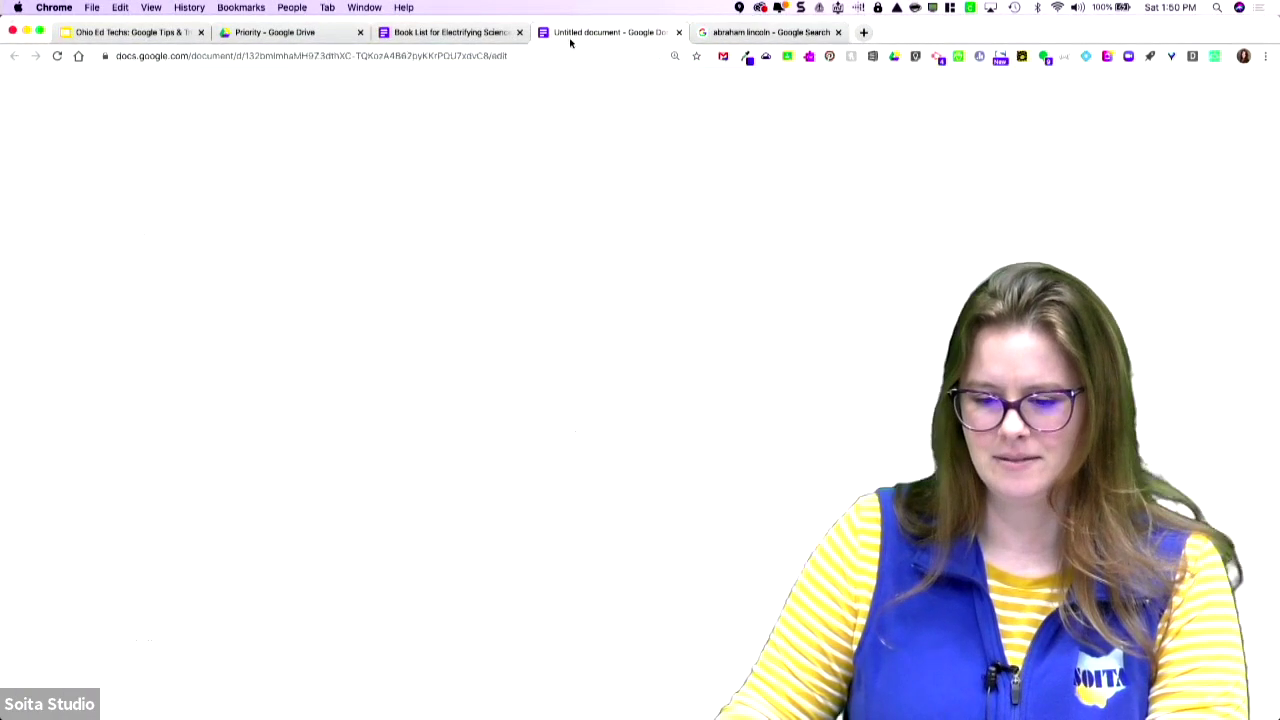
- Replace the heading line with the pasted Lincoln portrait and shrink it to about two inches wide
{"action": "left_click", "coordinate": [552, 340]}
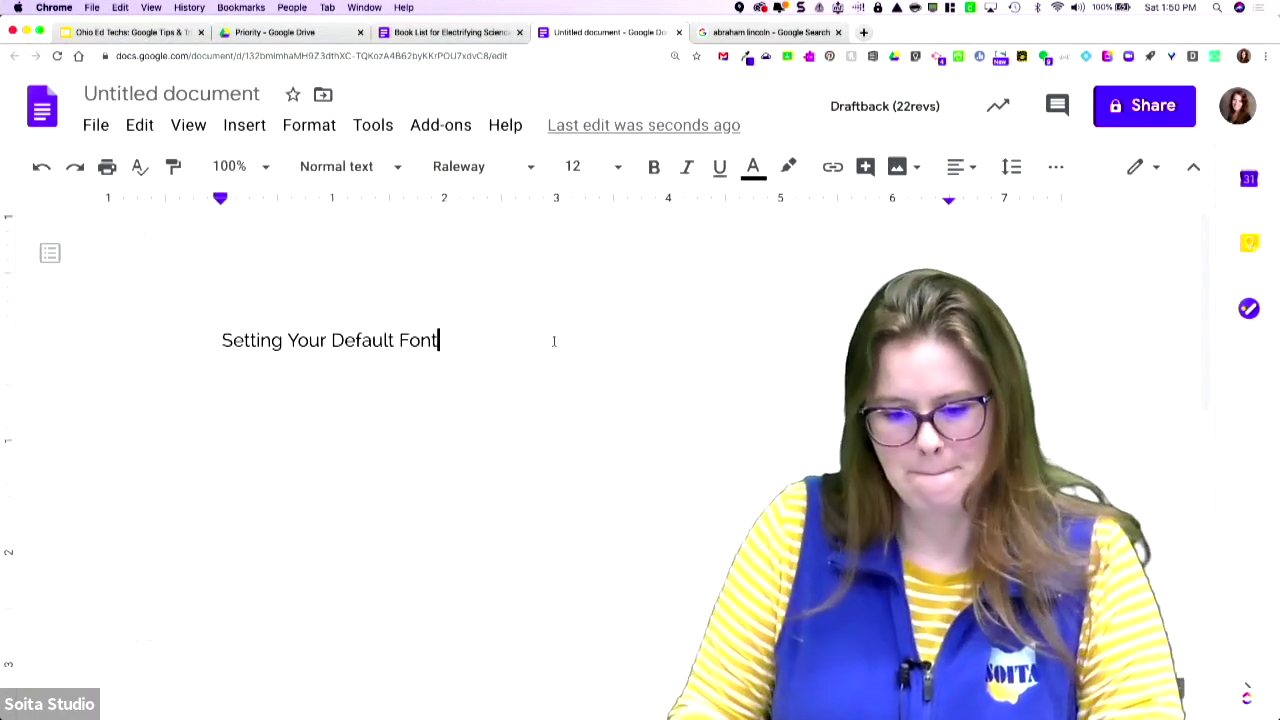
{"action": "triple_click", "coordinate": [553, 341]}
{"action": "key", "text": "super+v"}
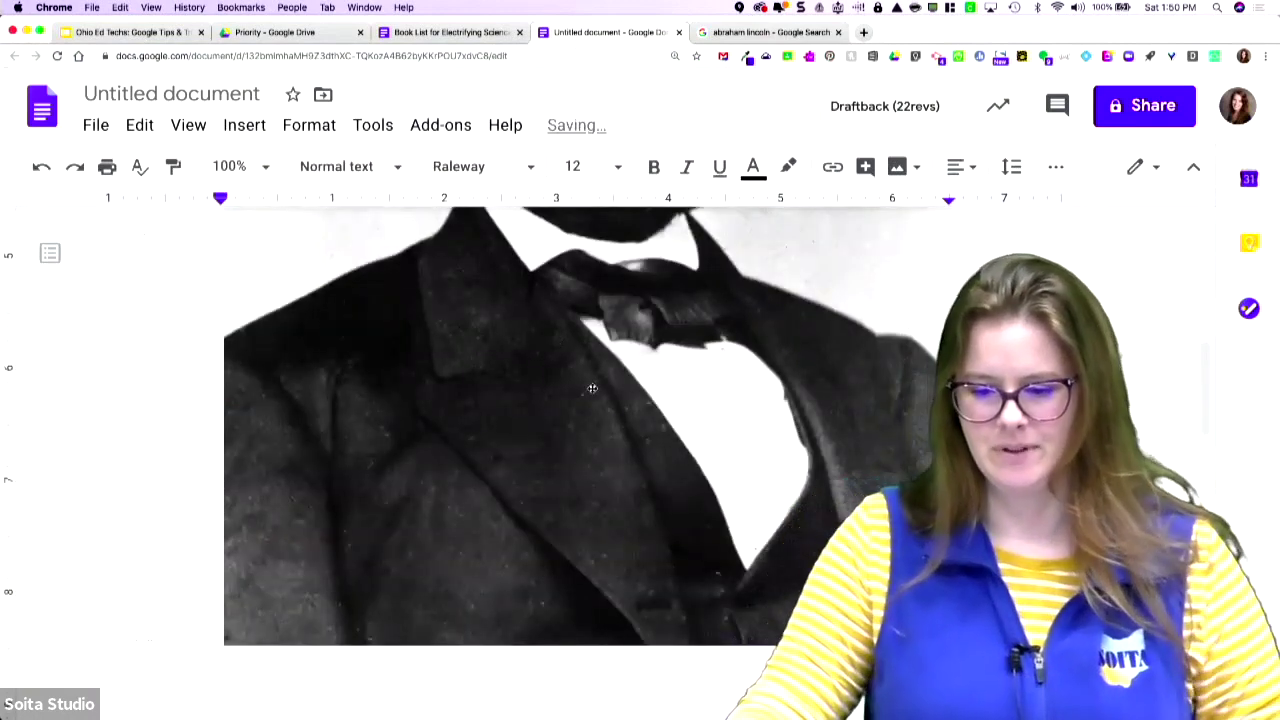
{"action": "left_click", "coordinate": [592, 388]}
{"action": "scroll", "coordinate": [781, 623], "scroll_direction": "up", "scroll_amount": 1}
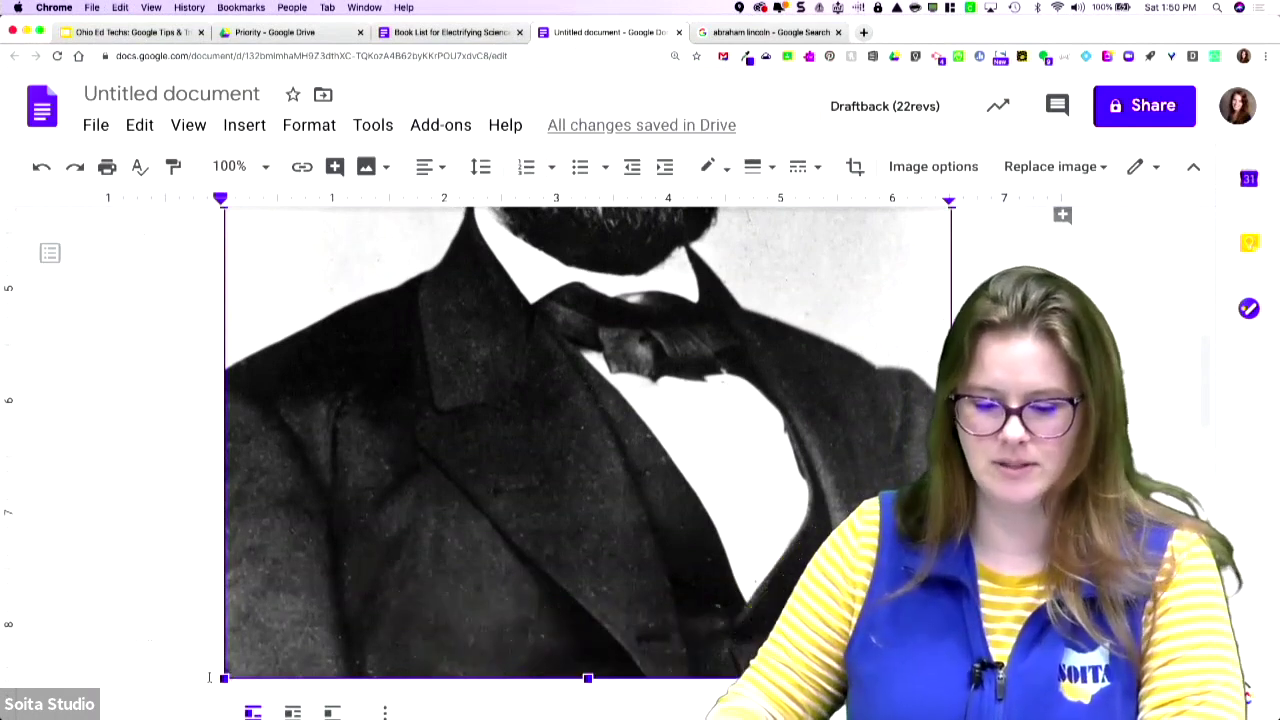
{"action": "left_click_drag", "start_coordinate": [222, 679], "coordinate": [560, 245]}
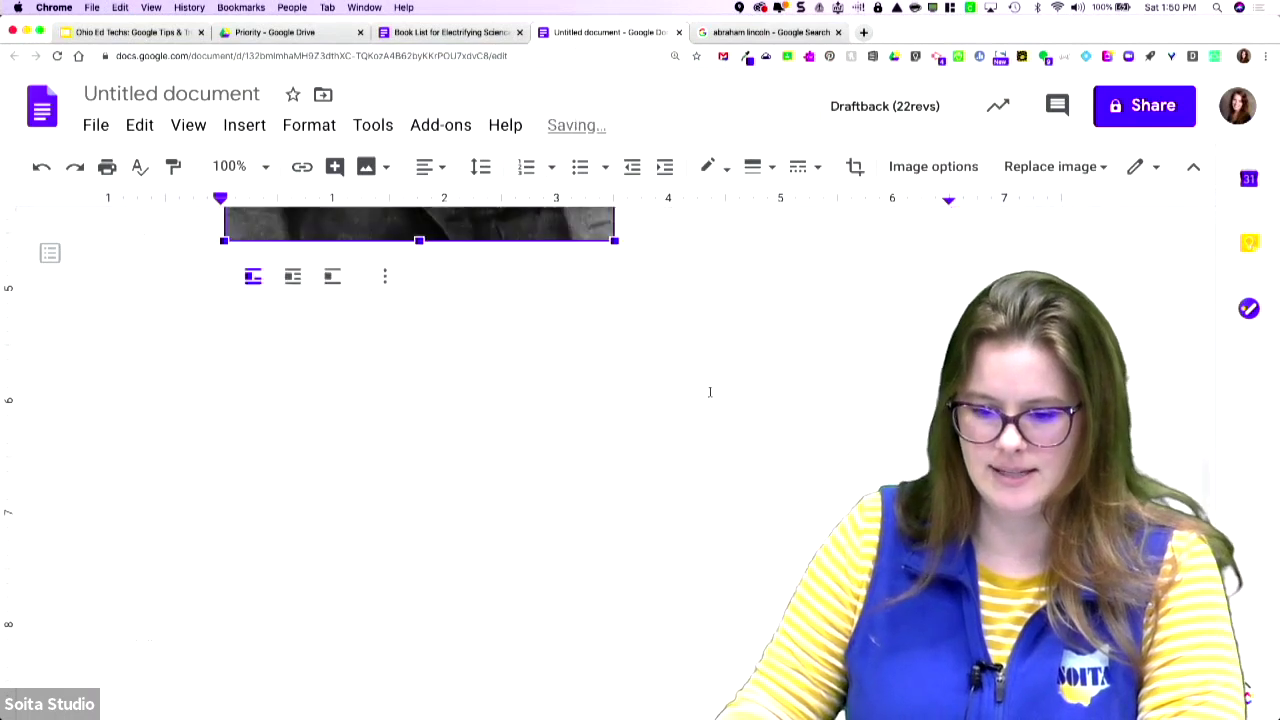
{"action": "scroll", "coordinate": [650, 450], "scroll_direction": "up", "scroll_amount": 5}
{"action": "scroll", "coordinate": [605, 523], "scroll_direction": "down", "scroll_amount": 3}
{"action": "left_click_drag", "start_coordinate": [613, 700], "coordinate": [436, 467]}
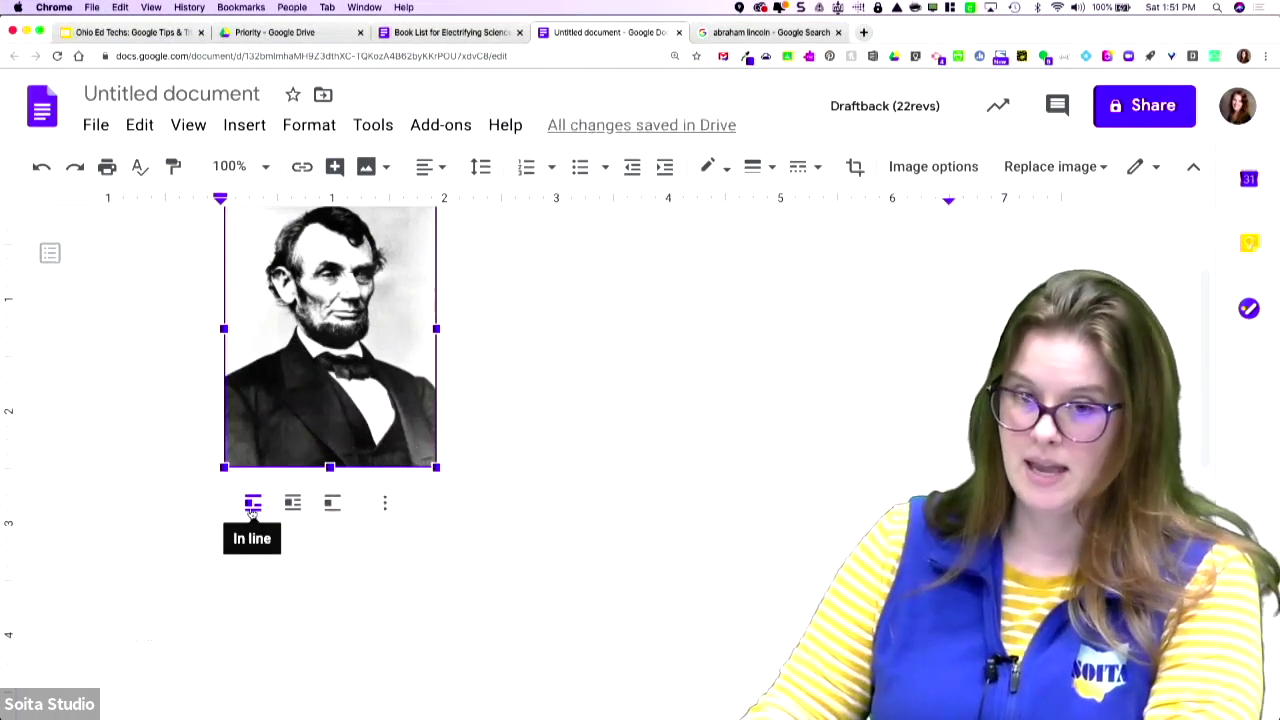
- Set the Lincoln image to Wrap text, checking the 1/8" margin and Move with text options
{"action": "left_click", "coordinate": [292, 503]}
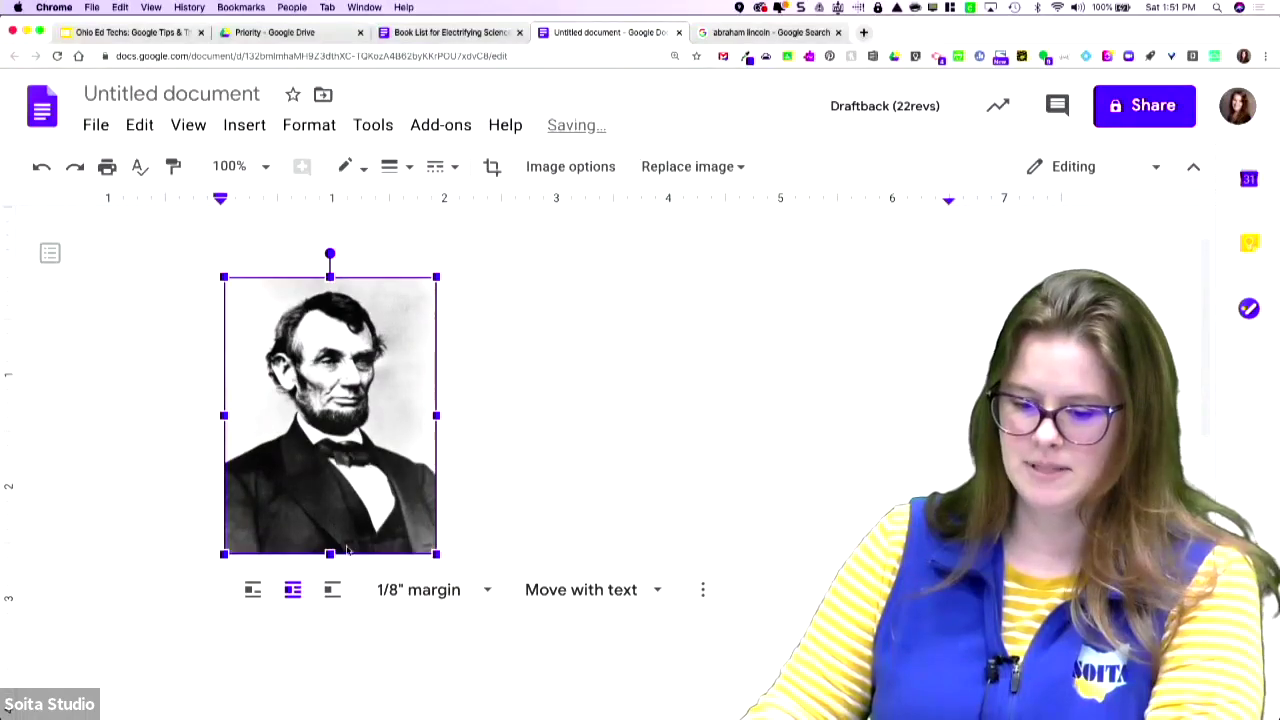
{"action": "left_click", "coordinate": [471, 590]}
{"action": "left_click", "coordinate": [591, 590]}
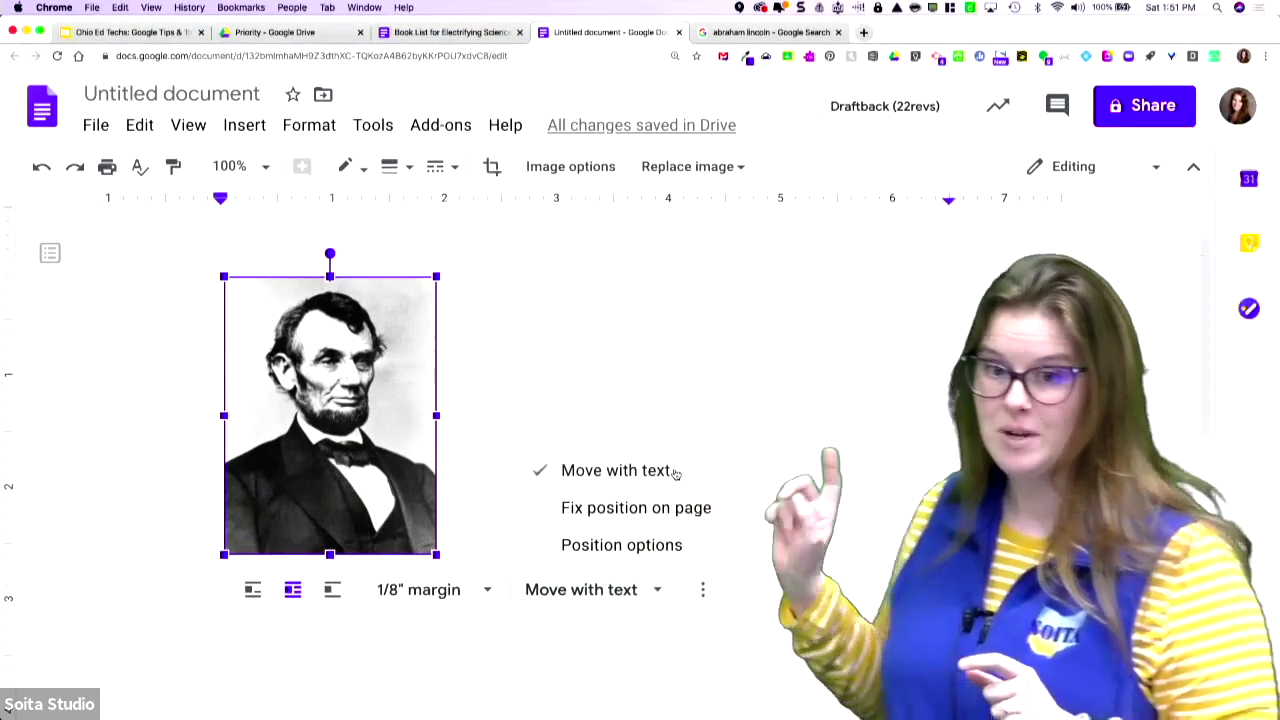
{"action": "left_click", "coordinate": [947, 386]}
- Review the portrait's size and rotation in Image options, then close the panel
{"action": "left_click", "coordinate": [418, 443]}
{"action": "left_click", "coordinate": [670, 592]}
{"action": "left_click", "coordinate": [703, 591]}
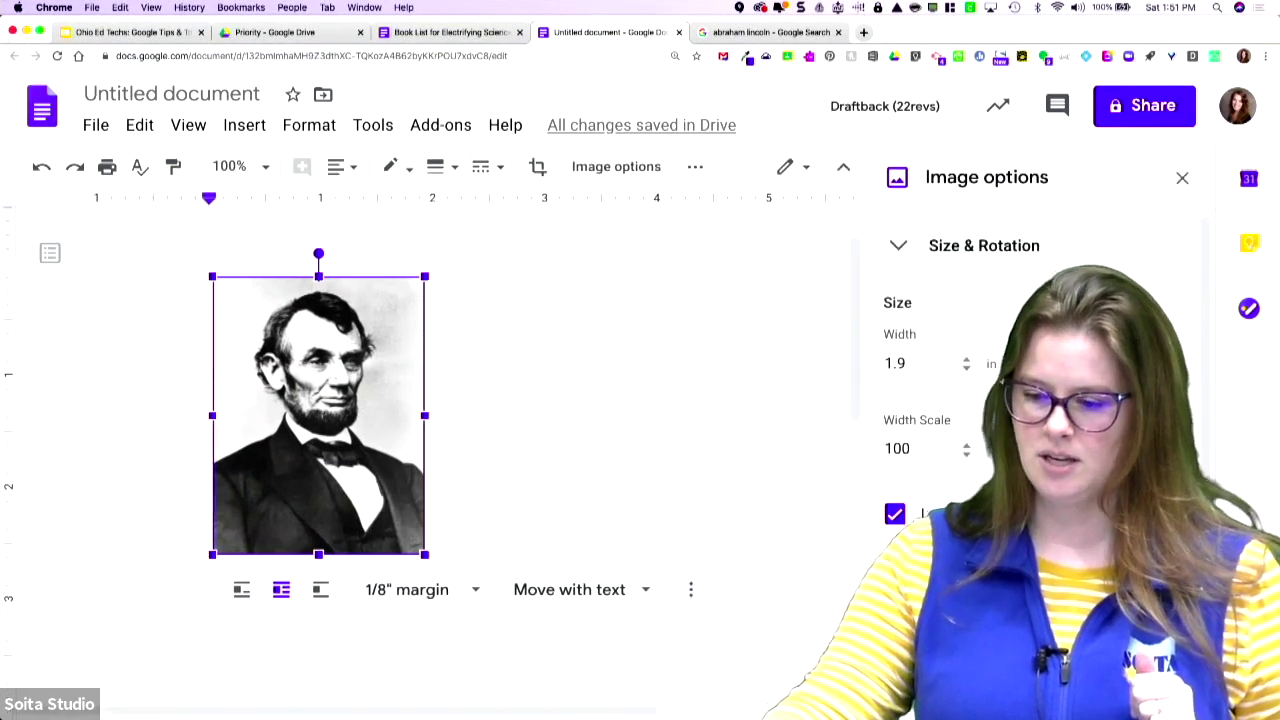
{"action": "scroll", "coordinate": [1000, 380], "scroll_direction": "down", "scroll_amount": 5}
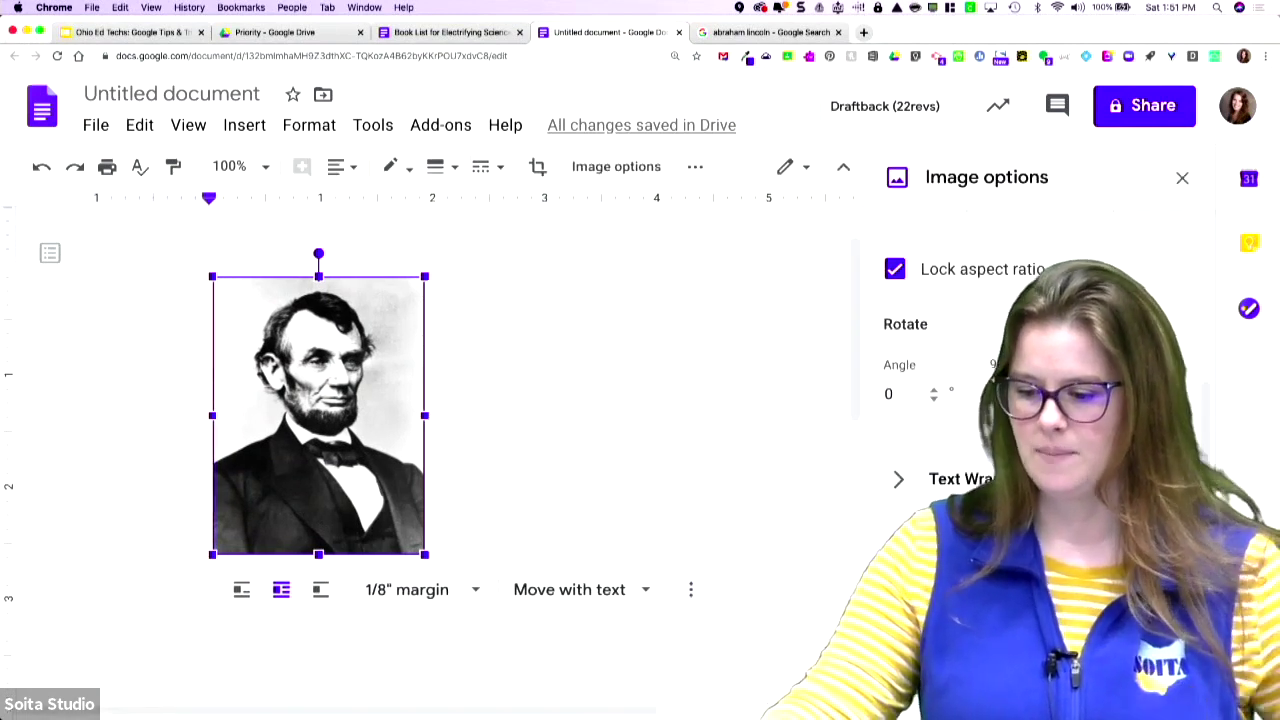
{"action": "scroll", "coordinate": [1000, 380], "scroll_direction": "down", "scroll_amount": 1}
{"action": "scroll", "coordinate": [1000, 380], "scroll_direction": "up", "scroll_amount": 1}
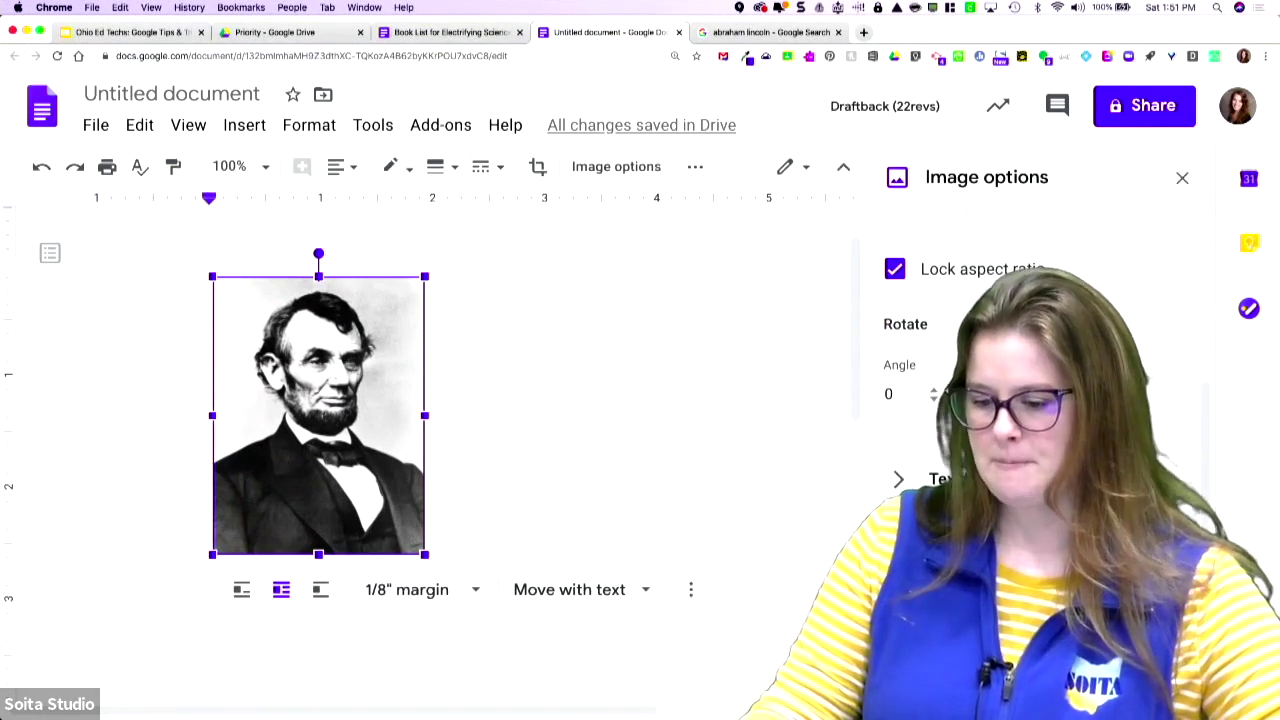
{"action": "scroll", "coordinate": [1133, 303], "scroll_direction": "down", "scroll_amount": 1}
{"action": "left_click", "coordinate": [1182, 179]}
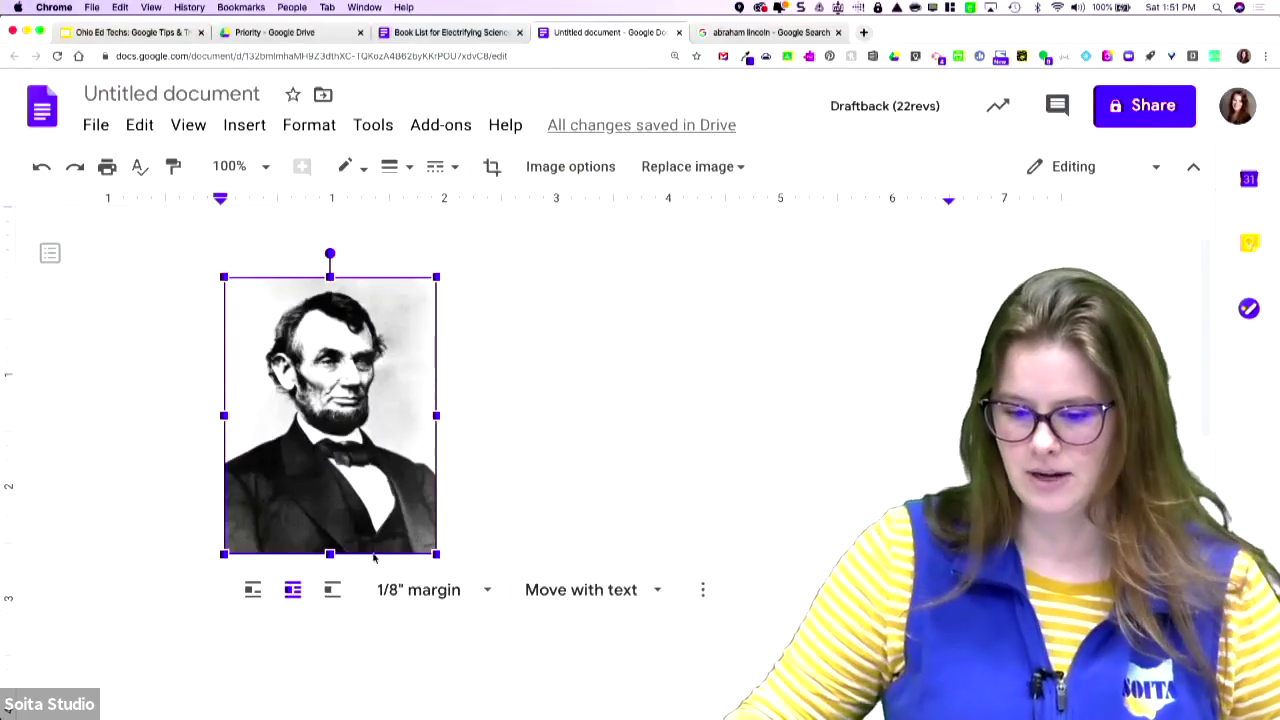
{"action": "scroll", "coordinate": [500, 400], "scroll_direction": "down", "scroll_amount": 2}
{"action": "left_click", "coordinate": [628, 346]}
{"action": "left_click", "coordinate": [386, 432]}
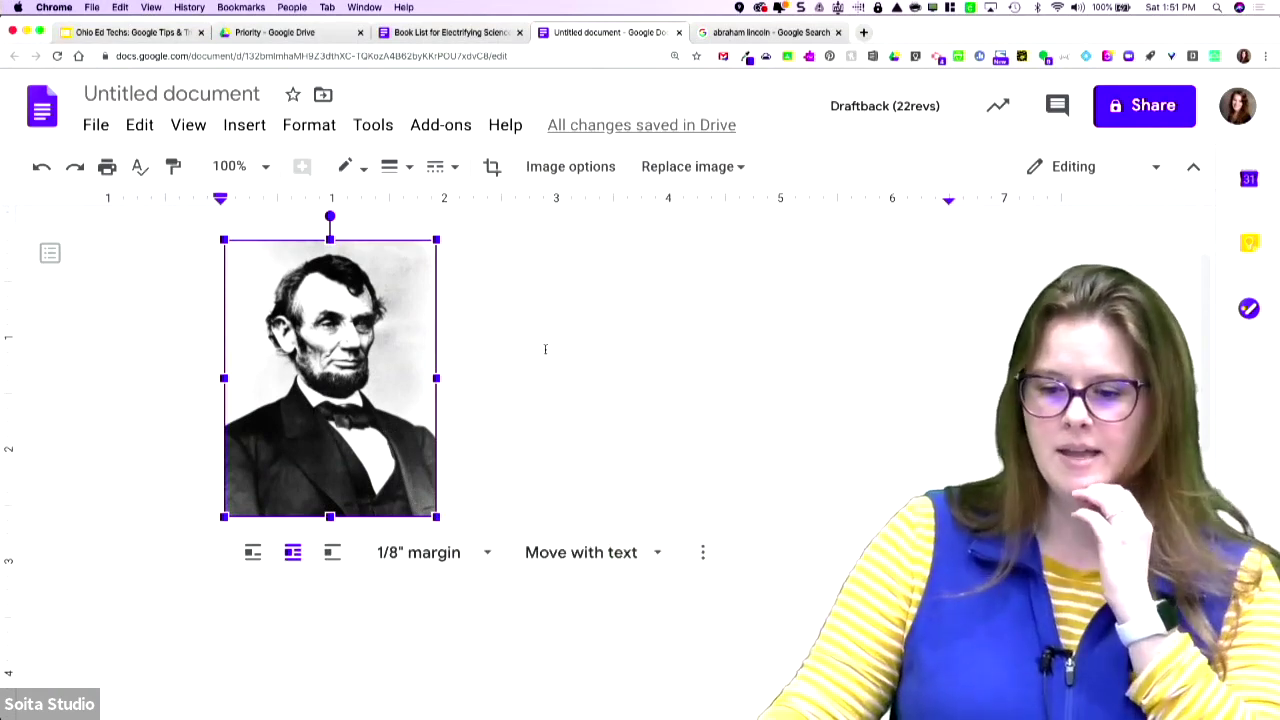
- Enter and exit crop mode on the Lincoln portrait without cropping, then show Insert's Chart options
{"action": "left_click", "coordinate": [491, 168]}
{"action": "left_click", "coordinate": [491, 170]}
{"action": "double_click", "coordinate": [309, 468]}
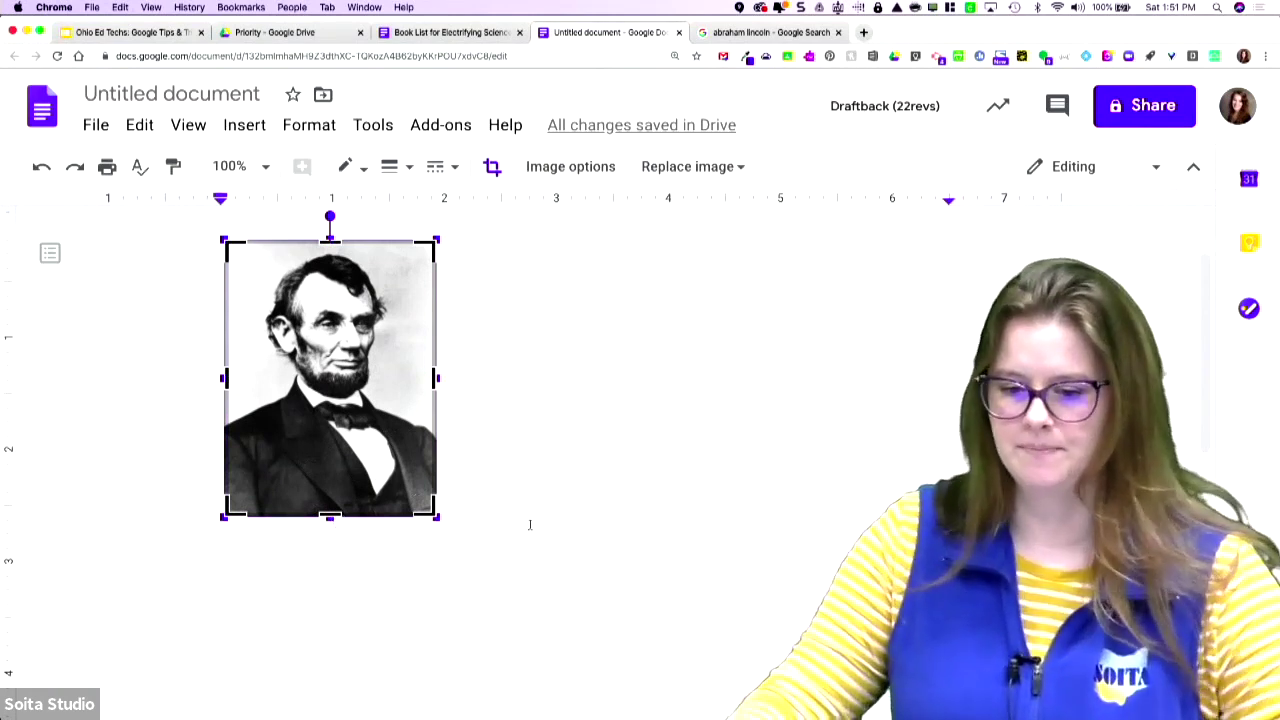
{"action": "left_click", "coordinate": [567, 301]}
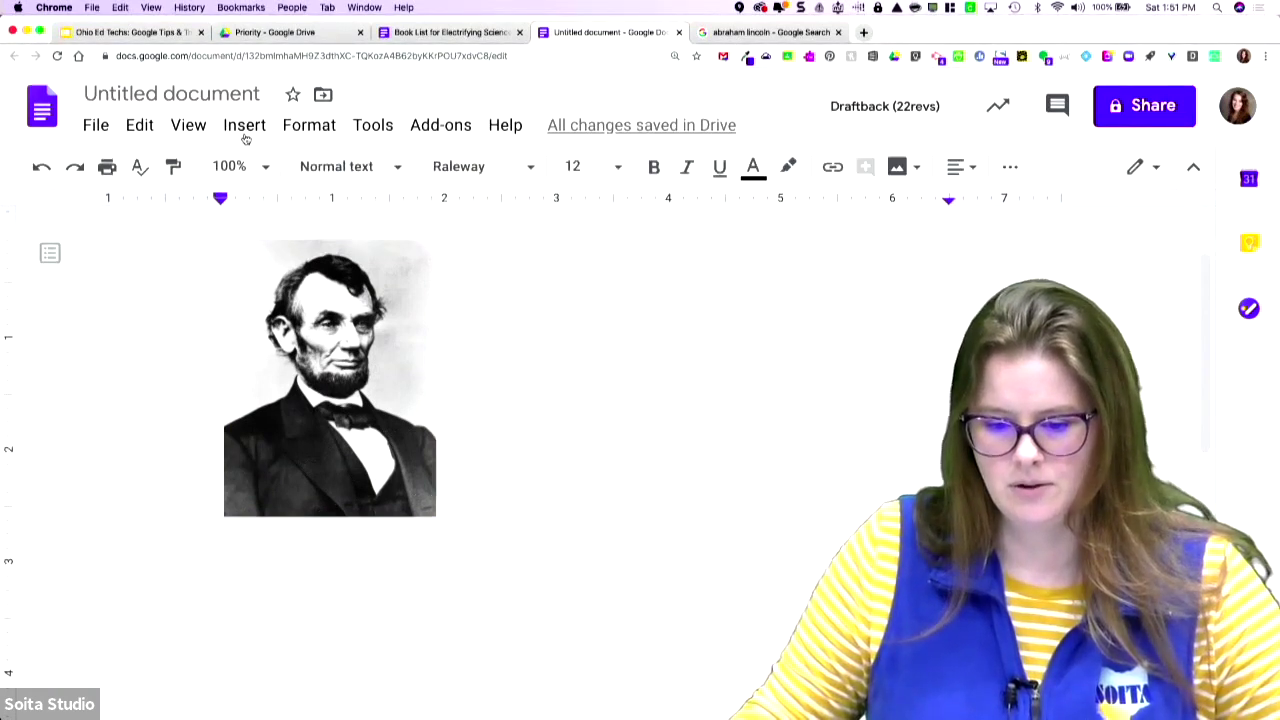
{"action": "left_click", "coordinate": [245, 127]}
{"action": "mouse_move", "coordinate": [283, 279]}
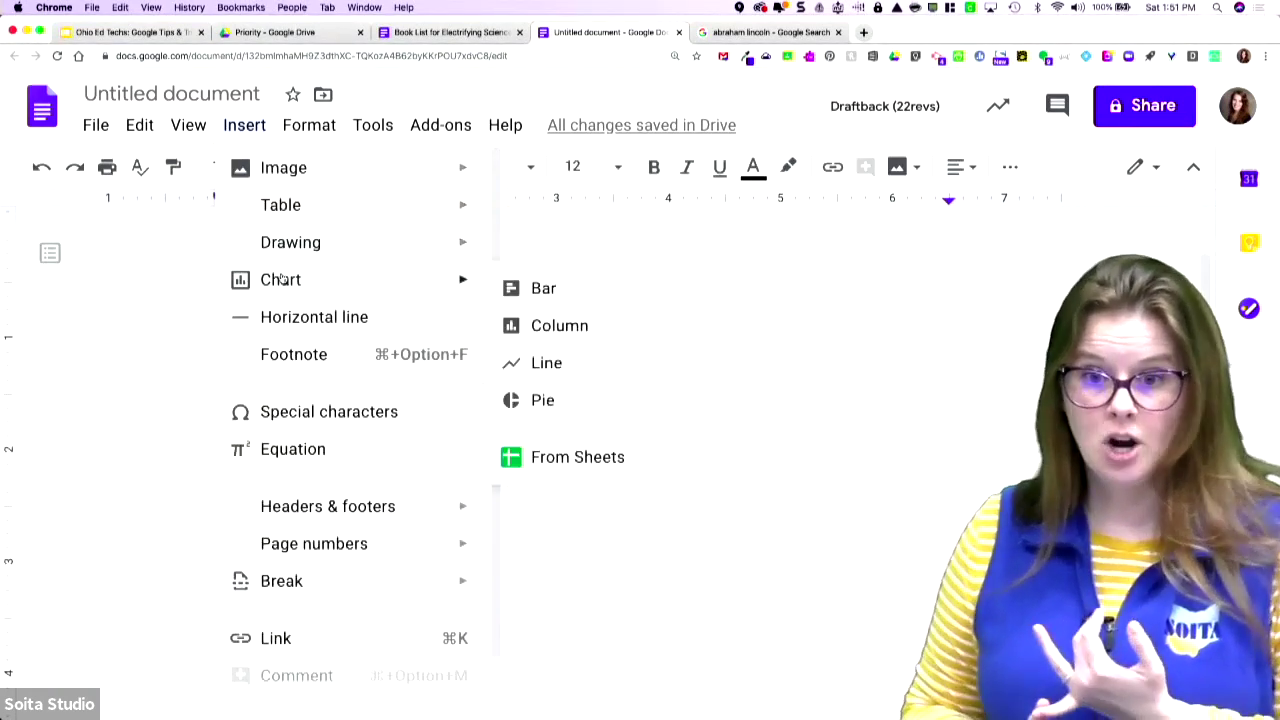
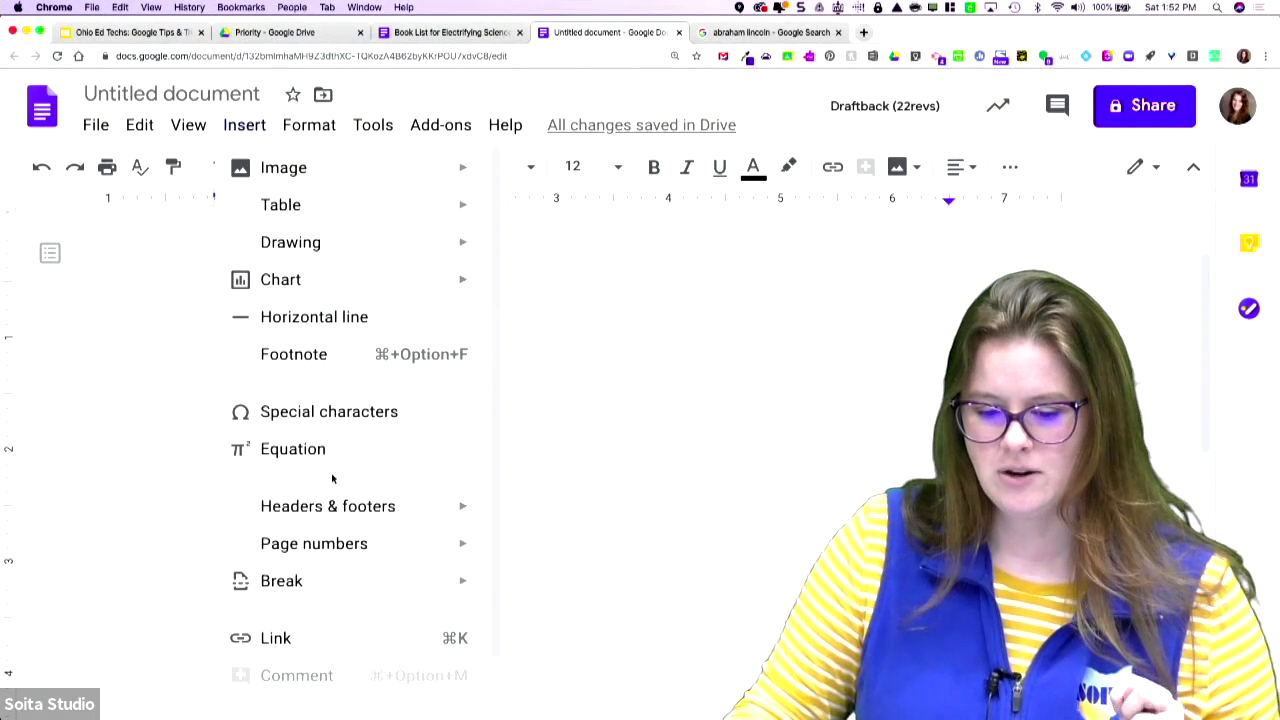
- Close the Insert menu without inserting anything, leaving the Lincoln portrait in view
{"action": "scroll", "coordinate": [338, 505], "scroll_direction": "down", "scroll_amount": 2}
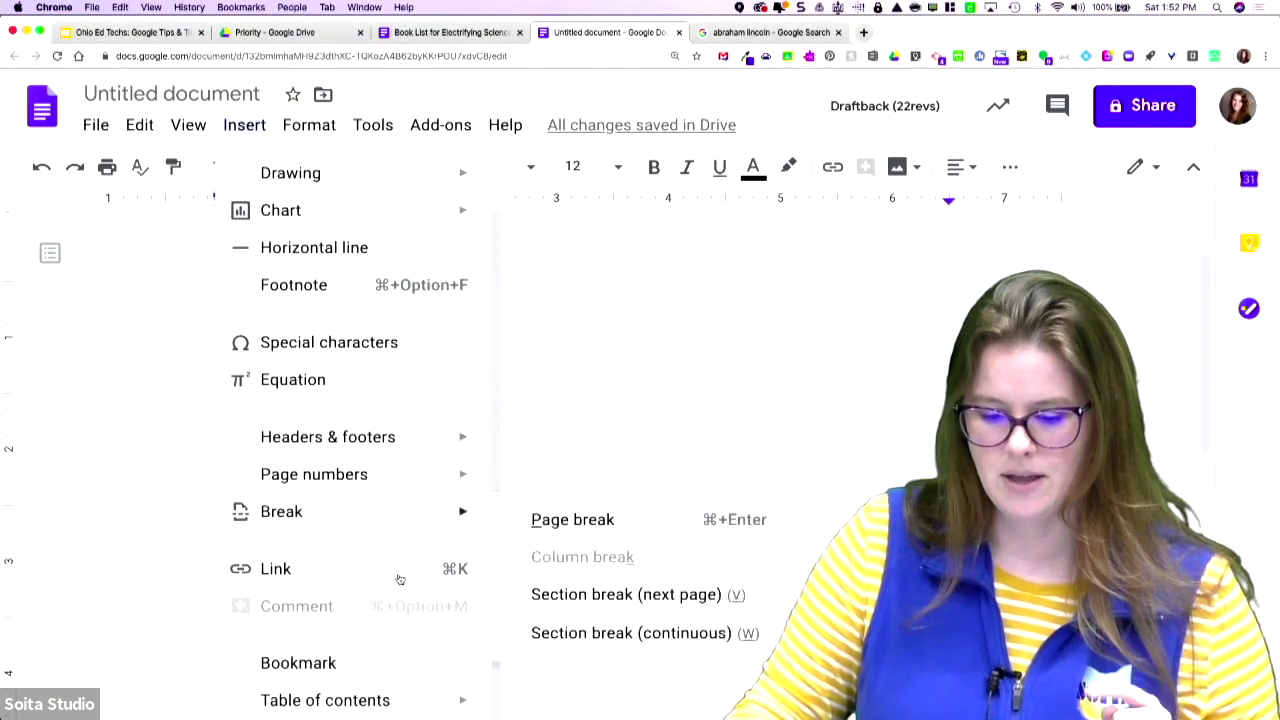
{"action": "left_click", "coordinate": [603, 417]}
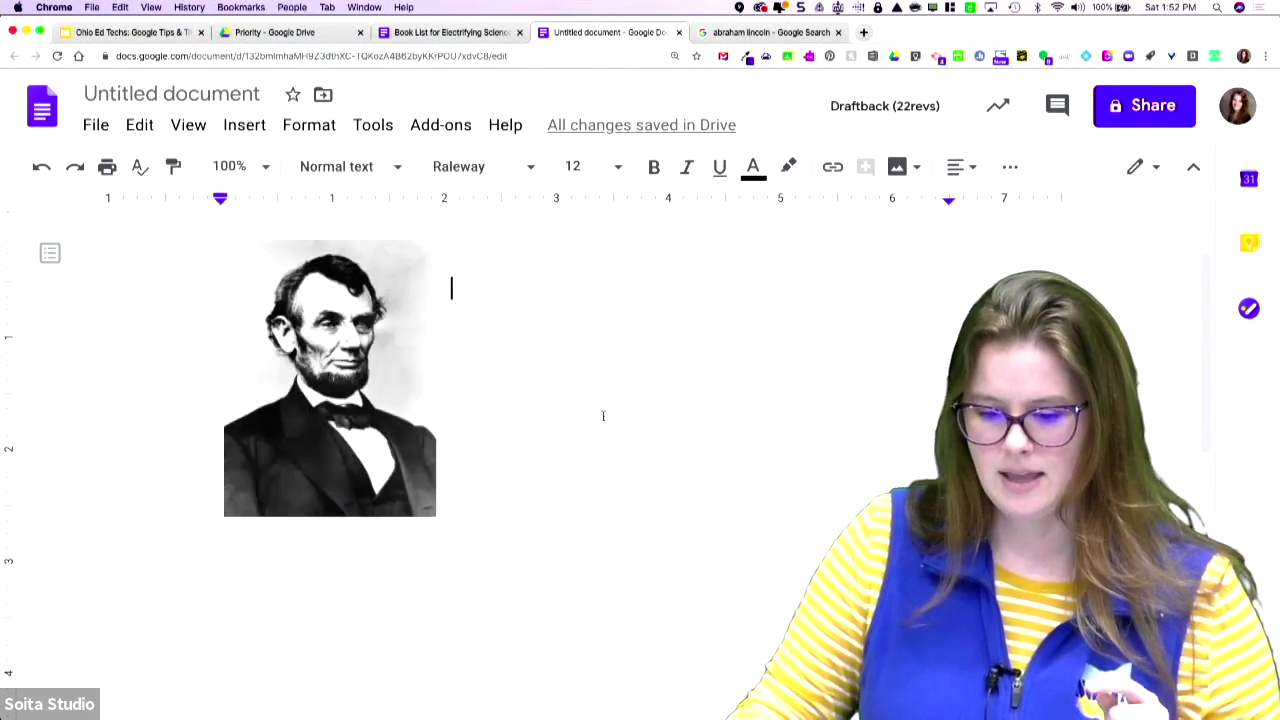
- Type 'Abraham Lincoln', 'Section 1', 'Section 1.1', 'Section 2' and 'Section 3' on separate lines beside the portrait
{"action": "left_click", "coordinate": [554, 268]}
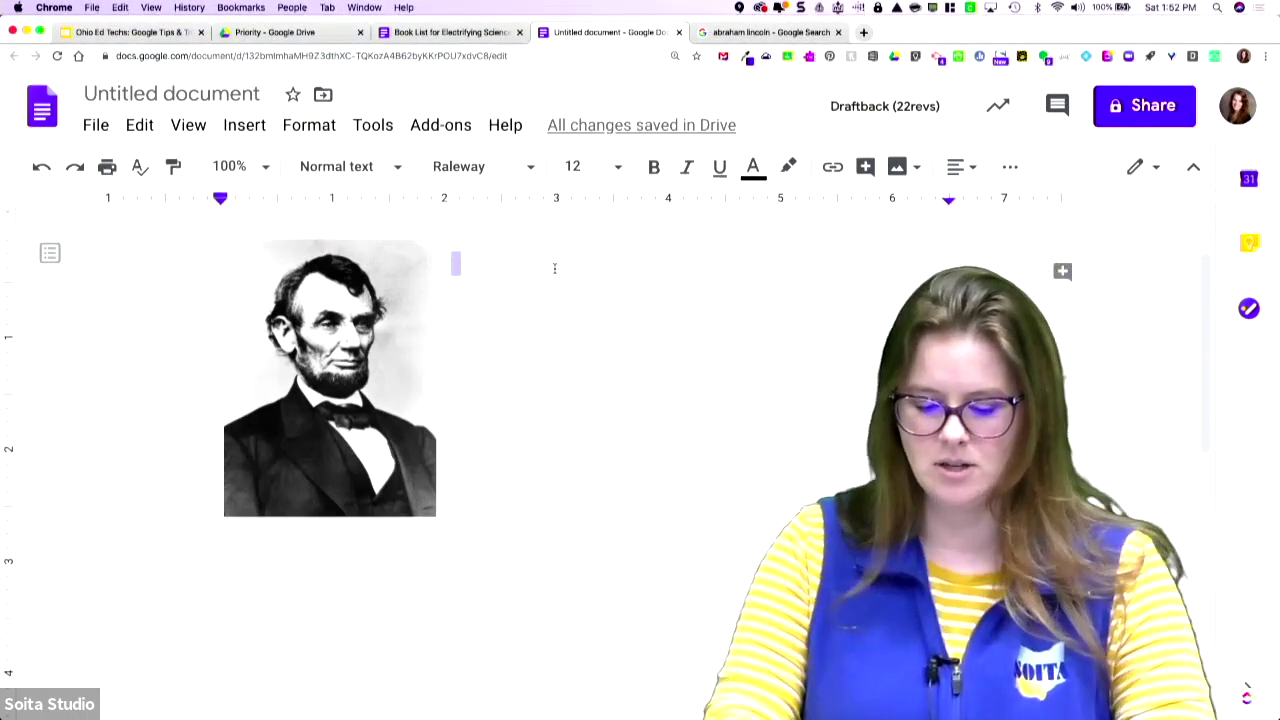
{"action": "type", "text": "Abraham Lincoln"}
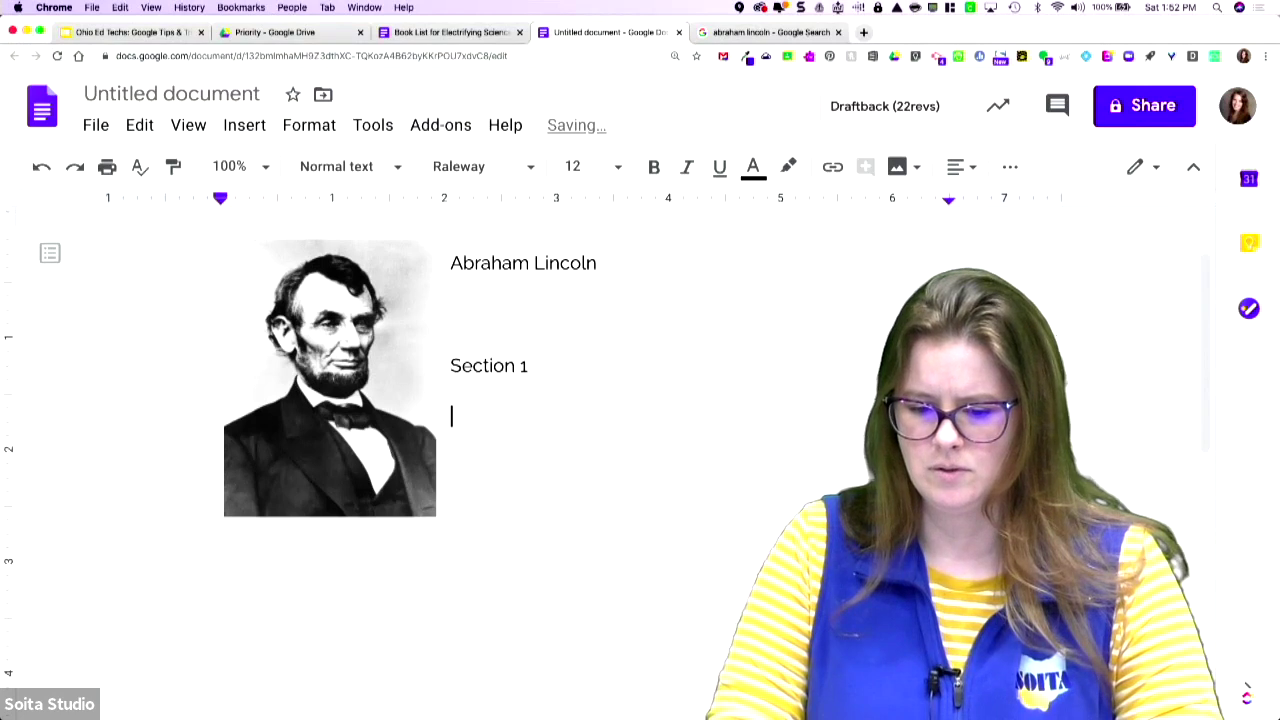
{"action": "type", "text": "Section 1"}
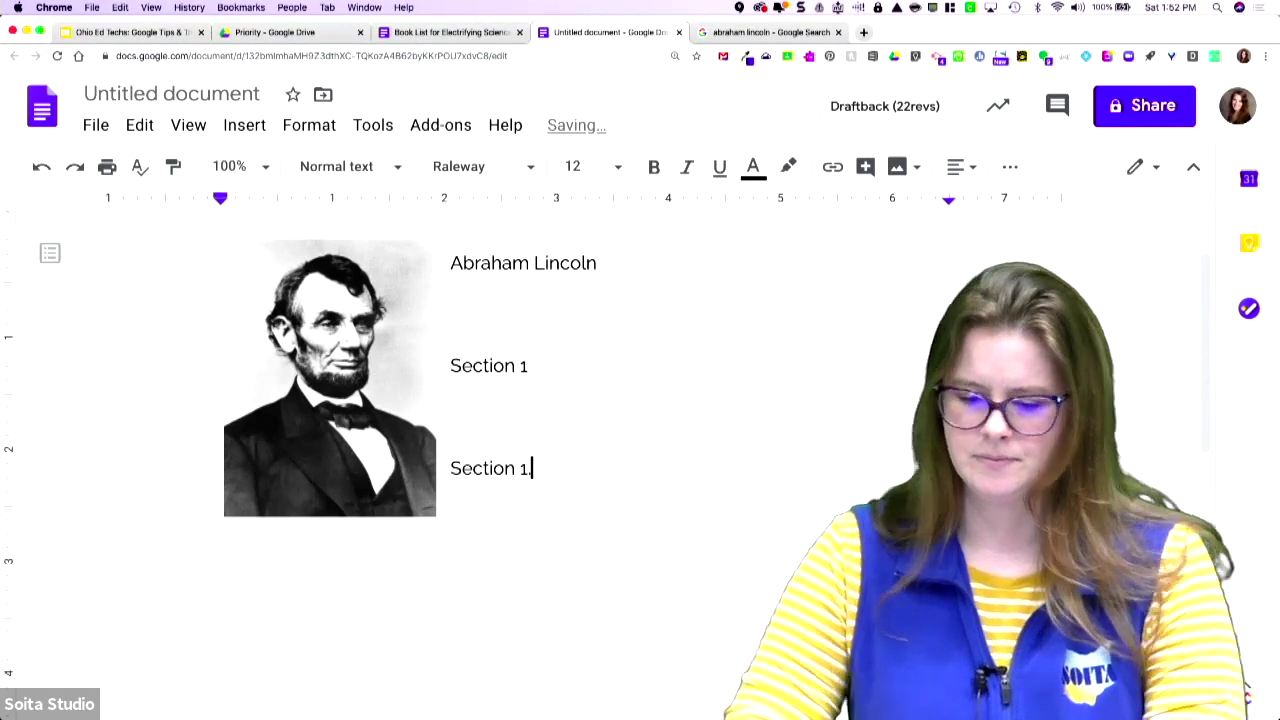
{"action": "type", "text": ".1 "}
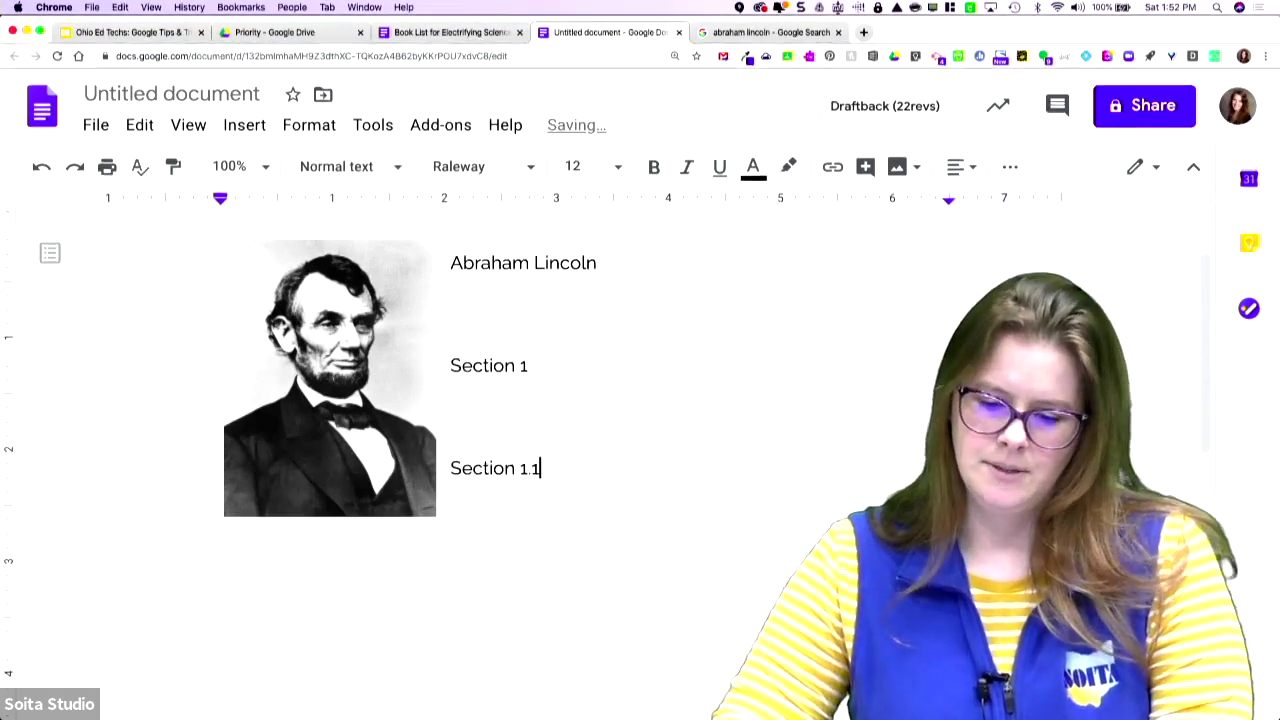
{"action": "type", "text": "Section 2"}
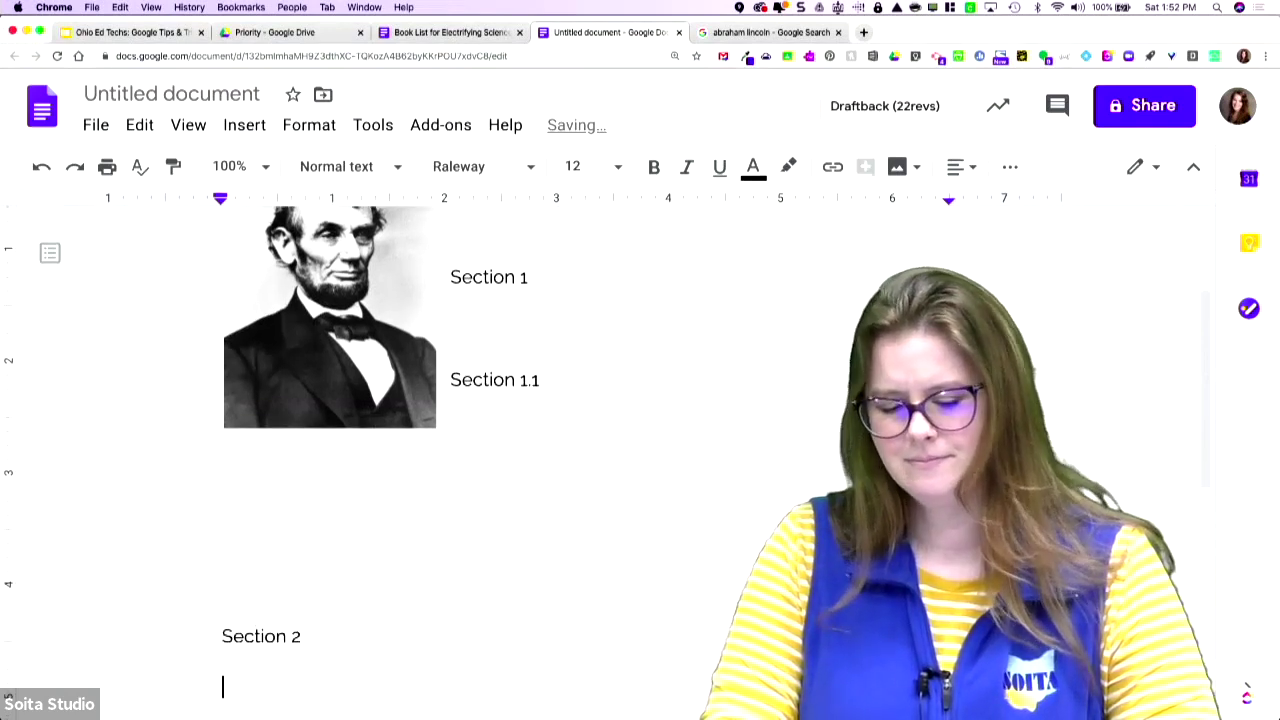
{"action": "key", "text": "Return"}
{"action": "key", "text": "Return"}
{"action": "key", "text": "Return"}
{"action": "key", "text": "Return"}
{"action": "key", "text": "Return"}
{"action": "key", "text": "Return"}
{"action": "key", "text": "Return"}
{"action": "key", "text": "Return"}
{"action": "key", "text": "Return"}
{"action": "key", "text": "Return"}
{"action": "key", "text": "Return"}
{"action": "key", "text": "Return"}
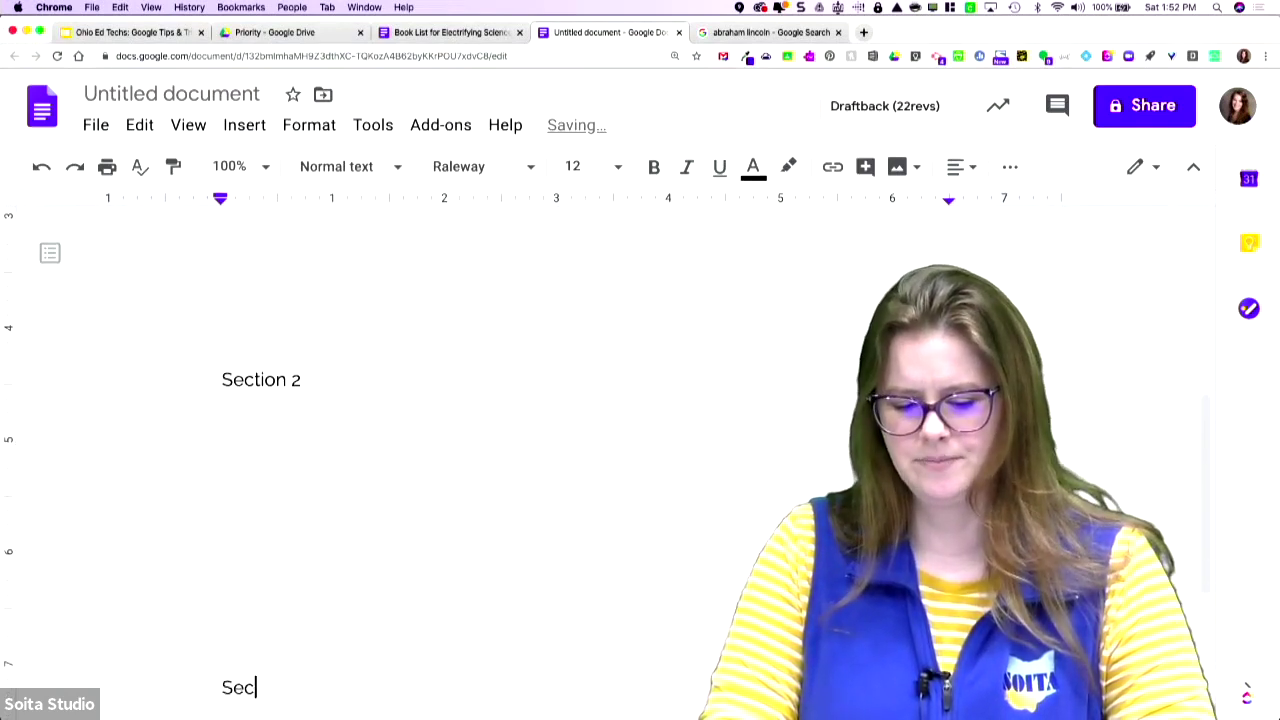
{"action": "type", "text": "Section 3"}
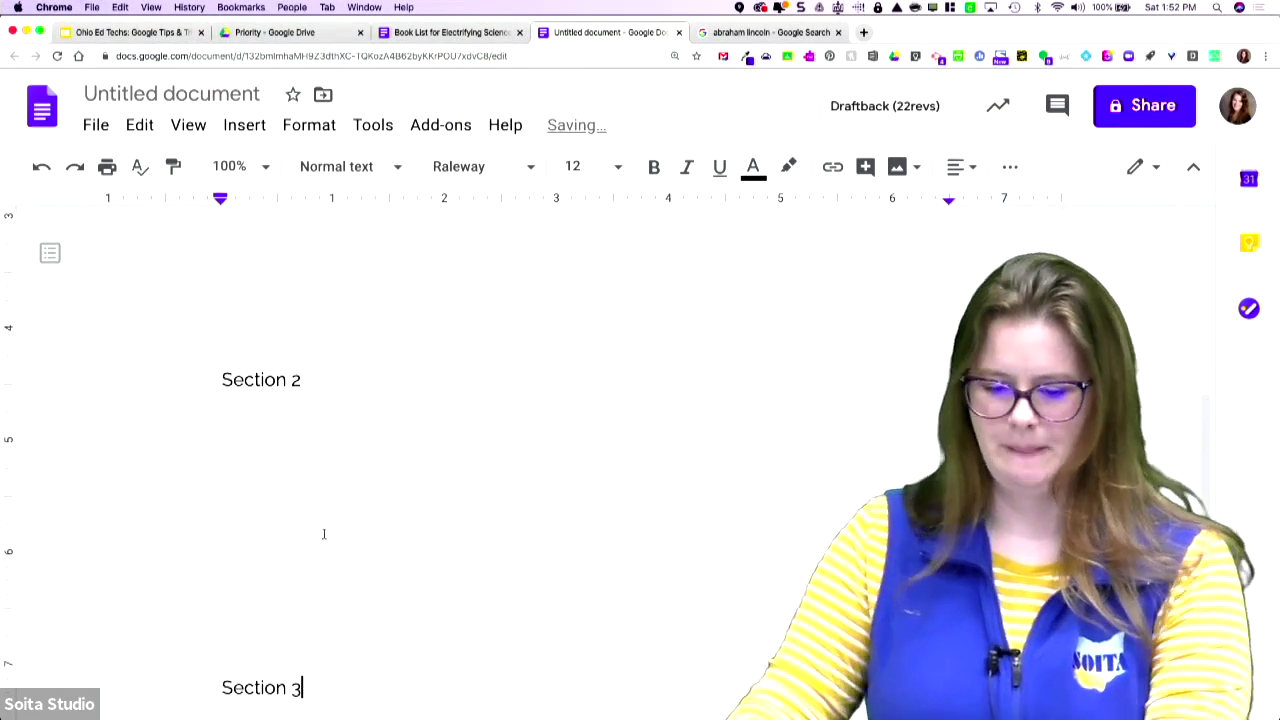
{"action": "key", "text": "Return"}
{"action": "key", "text": "Return"}
{"action": "key", "text": "Return"}
{"action": "key", "text": "Return"}
{"action": "key", "text": "Return"}
{"action": "key", "text": "Return"}
{"action": "key", "text": "Return"}
{"action": "key", "text": "Return"}
{"action": "key", "text": "Return"}
{"action": "key", "text": "Return"}
{"action": "key", "text": "Return"}
{"action": "key", "text": "Return"}
{"action": "key", "text": "Return"}
{"action": "key", "text": "Return"}
{"action": "key", "text": "Return"}
{"action": "key", "text": "Return"}
{"action": "key", "text": "Return"}
{"action": "key", "text": "Return"}
{"action": "key", "text": "Return"}
{"action": "key", "text": "Return"}
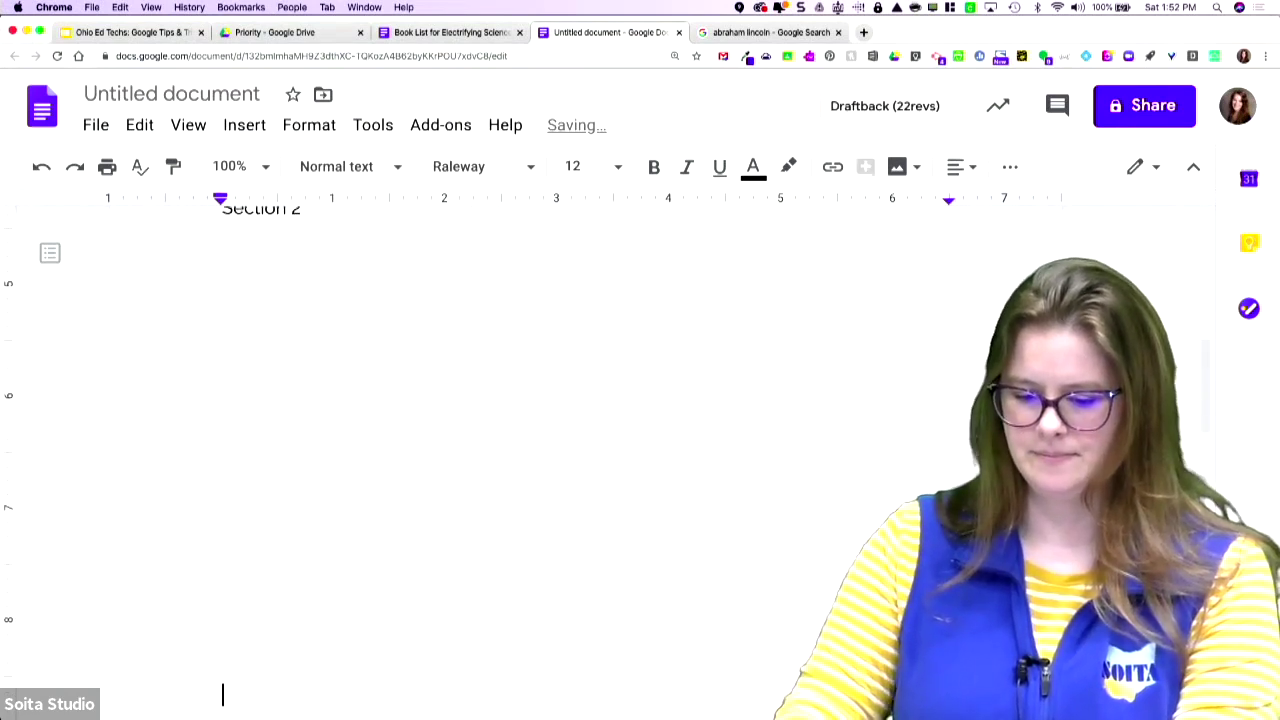
{"action": "scroll", "coordinate": [315, 534], "scroll_direction": "up", "scroll_amount": 15}
- Style 'Abraham Lincoln' as Title and 'Section 1' as Heading 1
{"action": "left_click_drag", "start_coordinate": [600, 368], "coordinate": [437, 340]}
{"action": "left_click", "coordinate": [393, 167]}
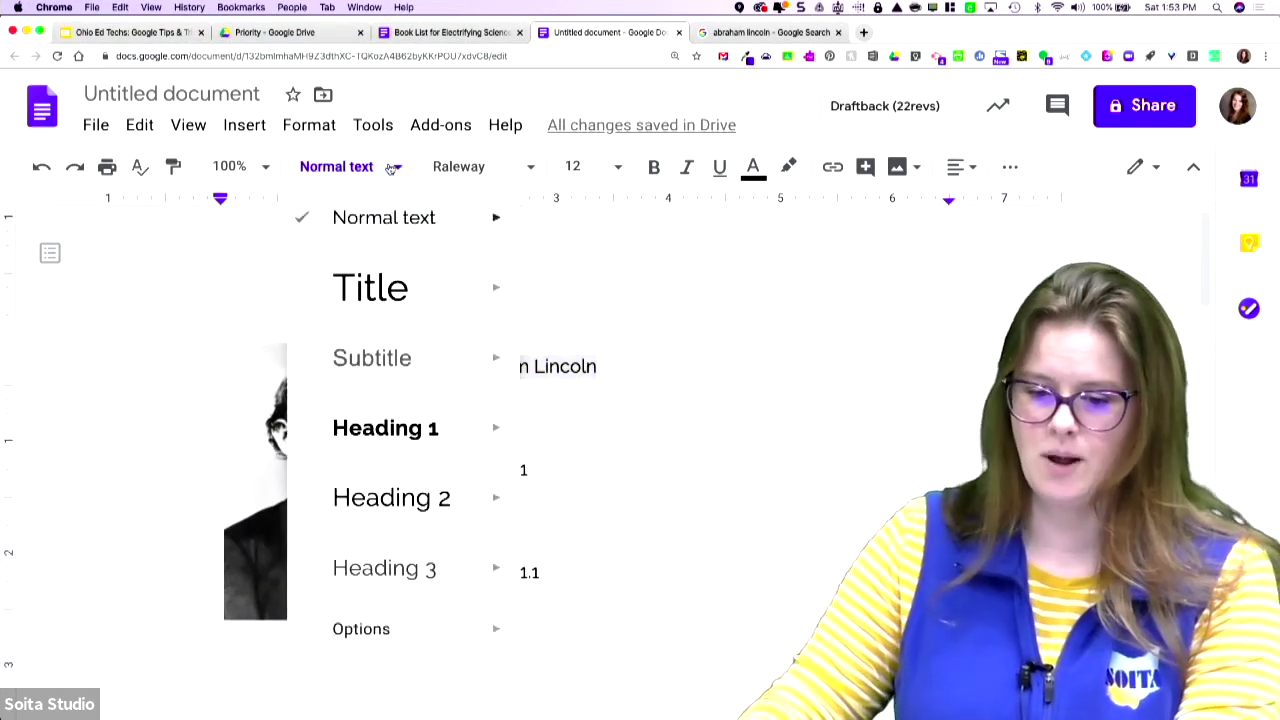
{"action": "left_click", "coordinate": [383, 290]}
{"action": "left_click_drag", "start_coordinate": [548, 515], "coordinate": [438, 498]}
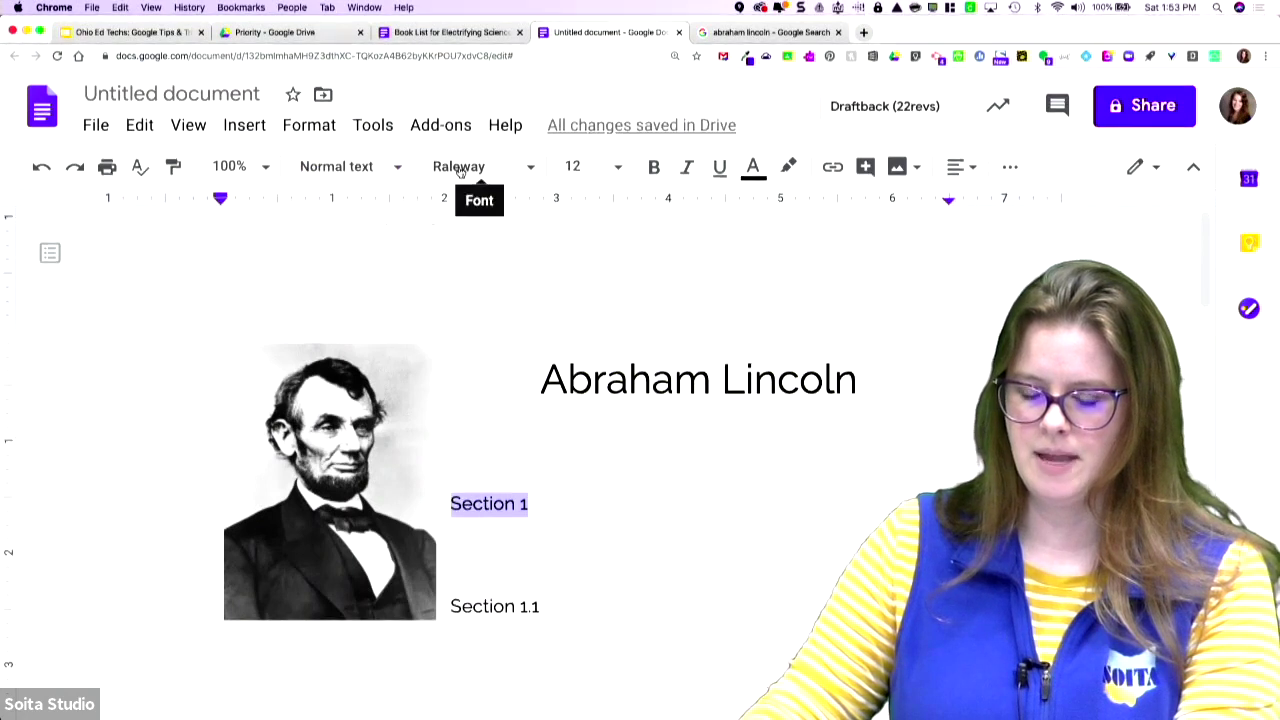
{"action": "left_click", "coordinate": [363, 170]}
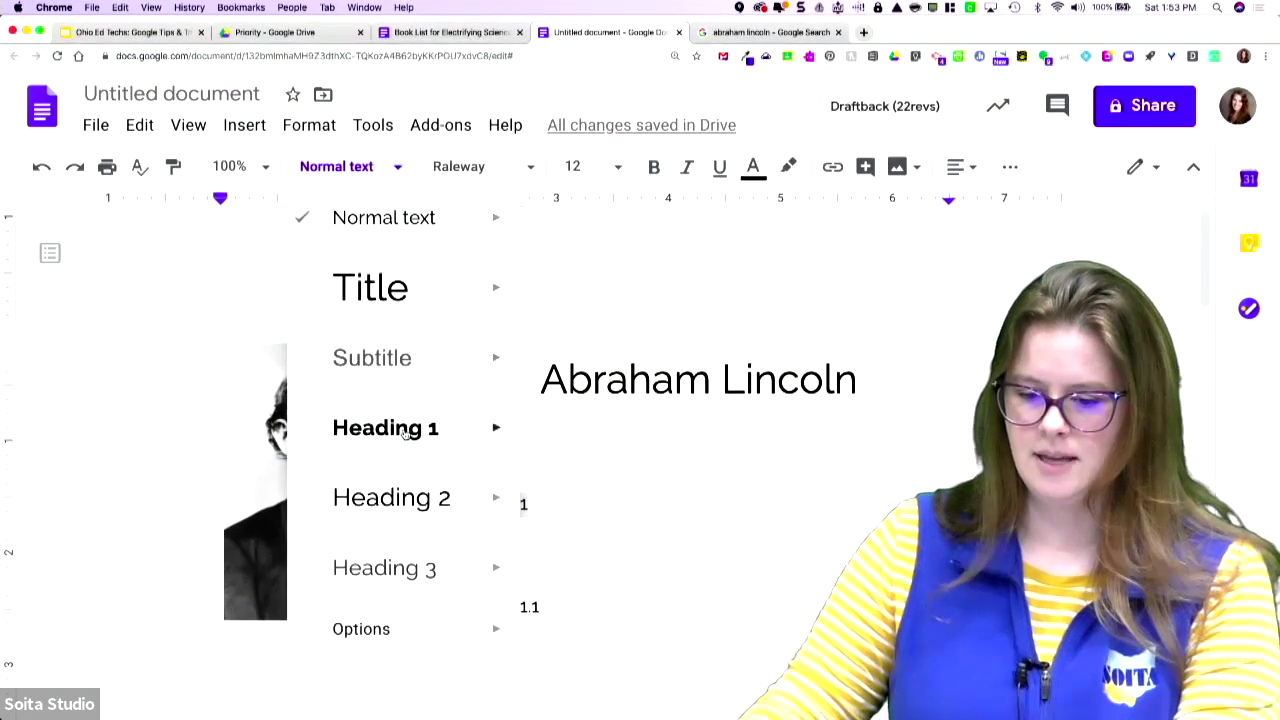
{"action": "left_click", "coordinate": [405, 430]}
- Make 'Section 1.1' a Heading 3 after first trying Heading 2
{"action": "scroll", "coordinate": [337, 531], "scroll_direction": "down", "scroll_amount": 3}
{"action": "left_click_drag", "start_coordinate": [311, 495], "coordinate": [222, 495]}
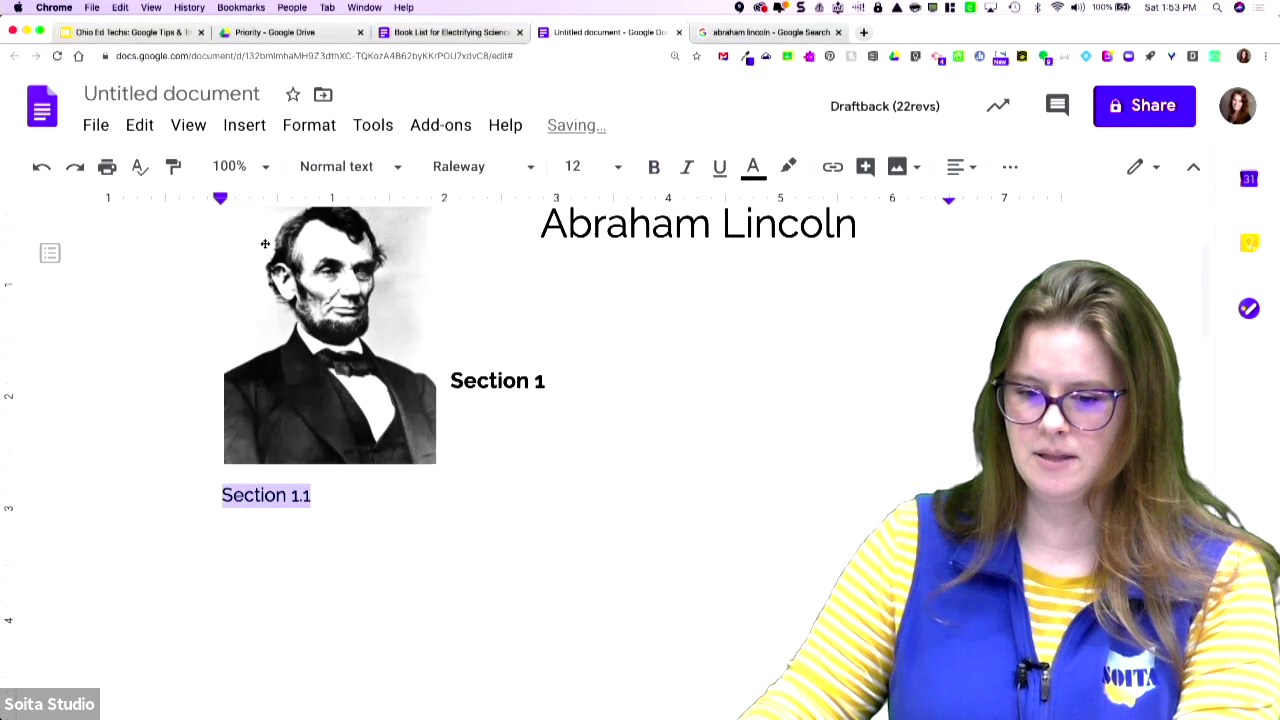
{"action": "left_click", "coordinate": [338, 168]}
{"action": "left_click", "coordinate": [362, 493]}
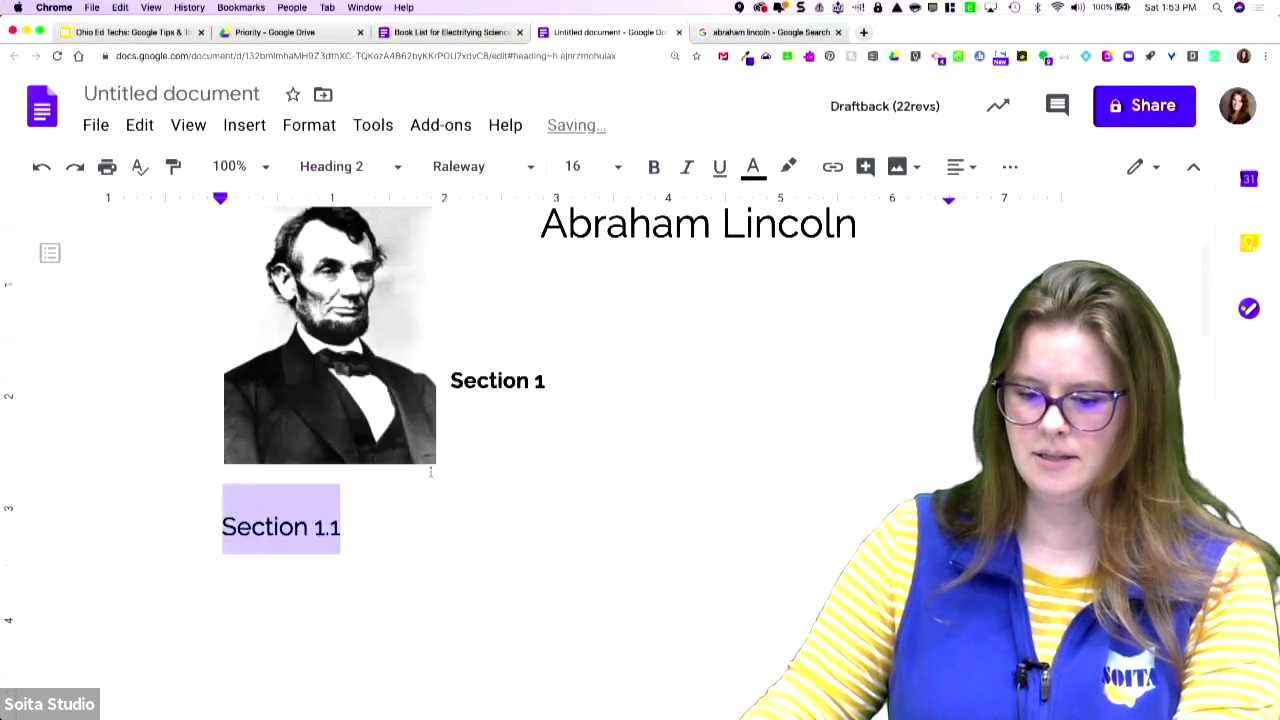
{"action": "left_click", "coordinate": [343, 167]}
{"action": "left_click", "coordinate": [365, 568]}
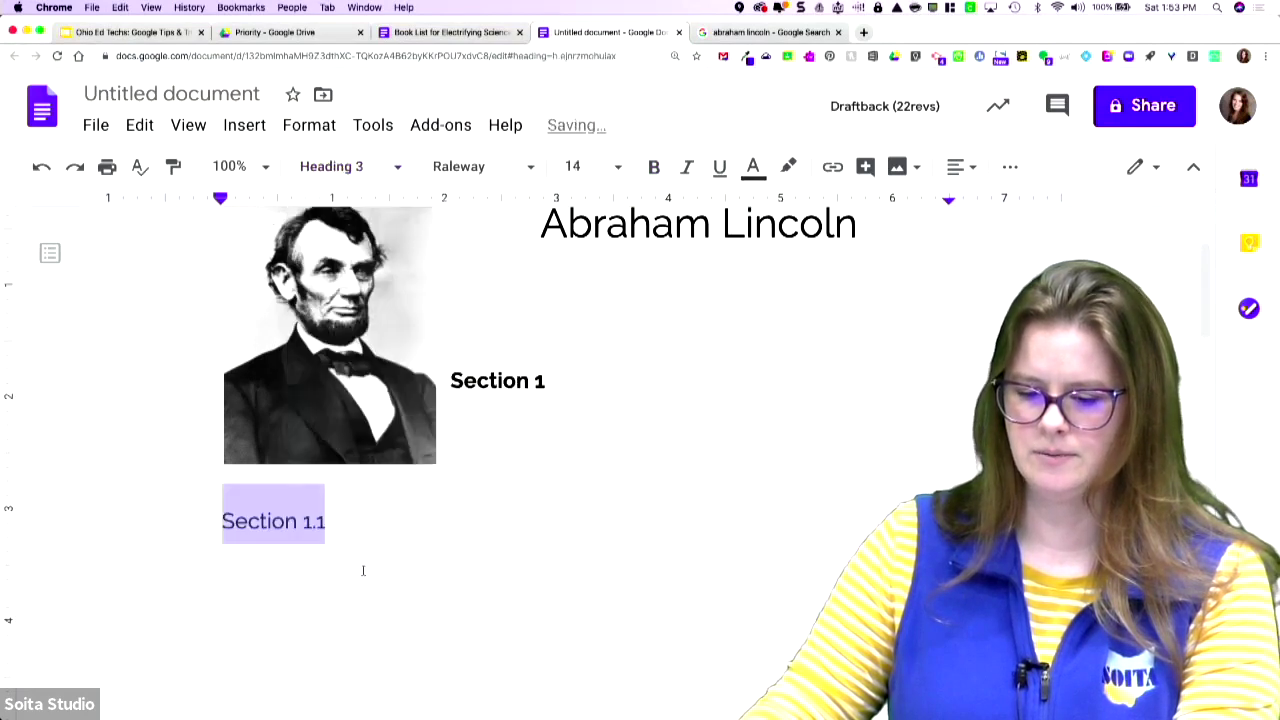
- Style 'Section 2' as Heading 1 and 'Section 3' as Heading 3
{"action": "scroll", "coordinate": [355, 540], "scroll_direction": "down", "scroll_amount": 3}
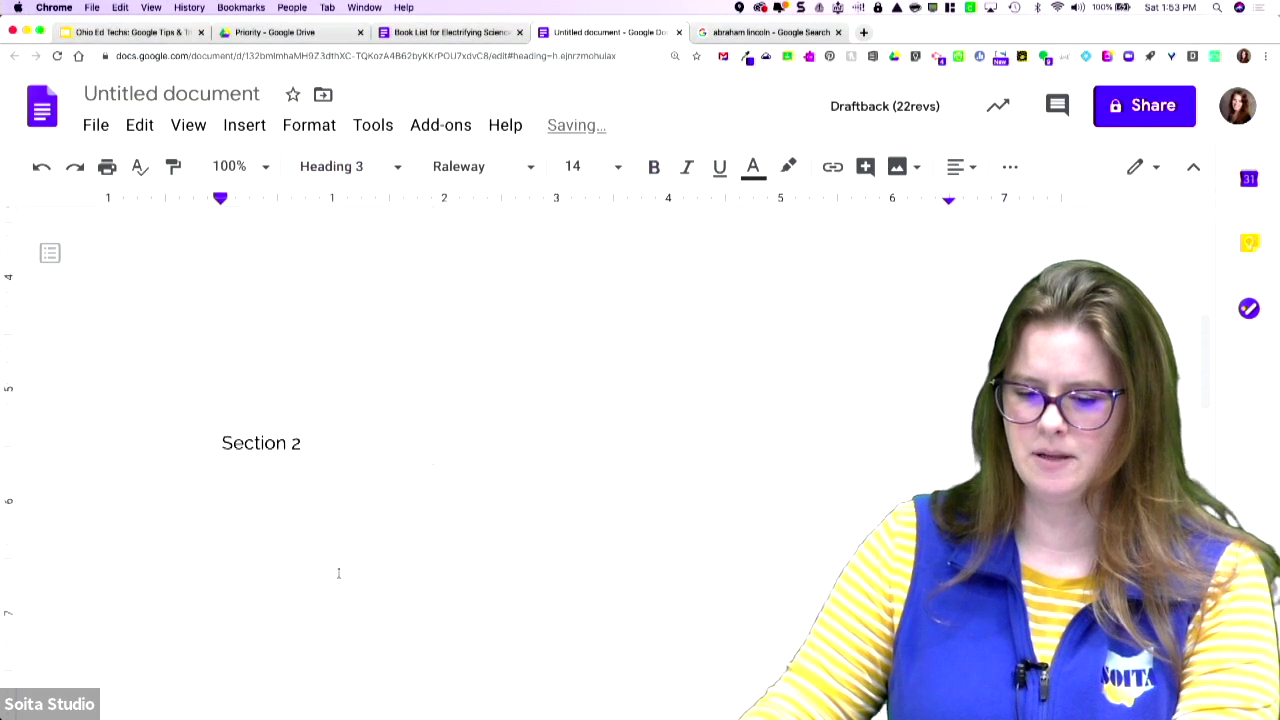
{"action": "triple_click", "coordinate": [320, 442]}
{"action": "left_click", "coordinate": [332, 167]}
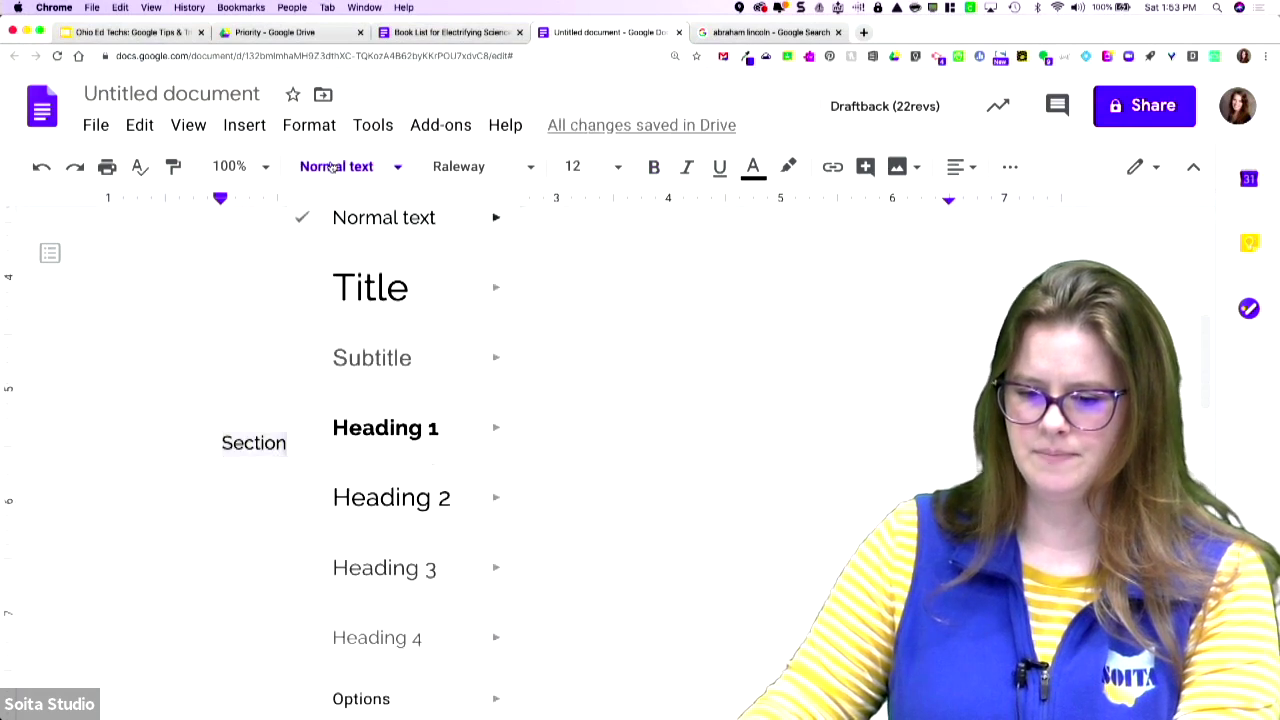
{"action": "left_click", "coordinate": [364, 432]}
{"action": "triple_click", "coordinate": [334, 249]}
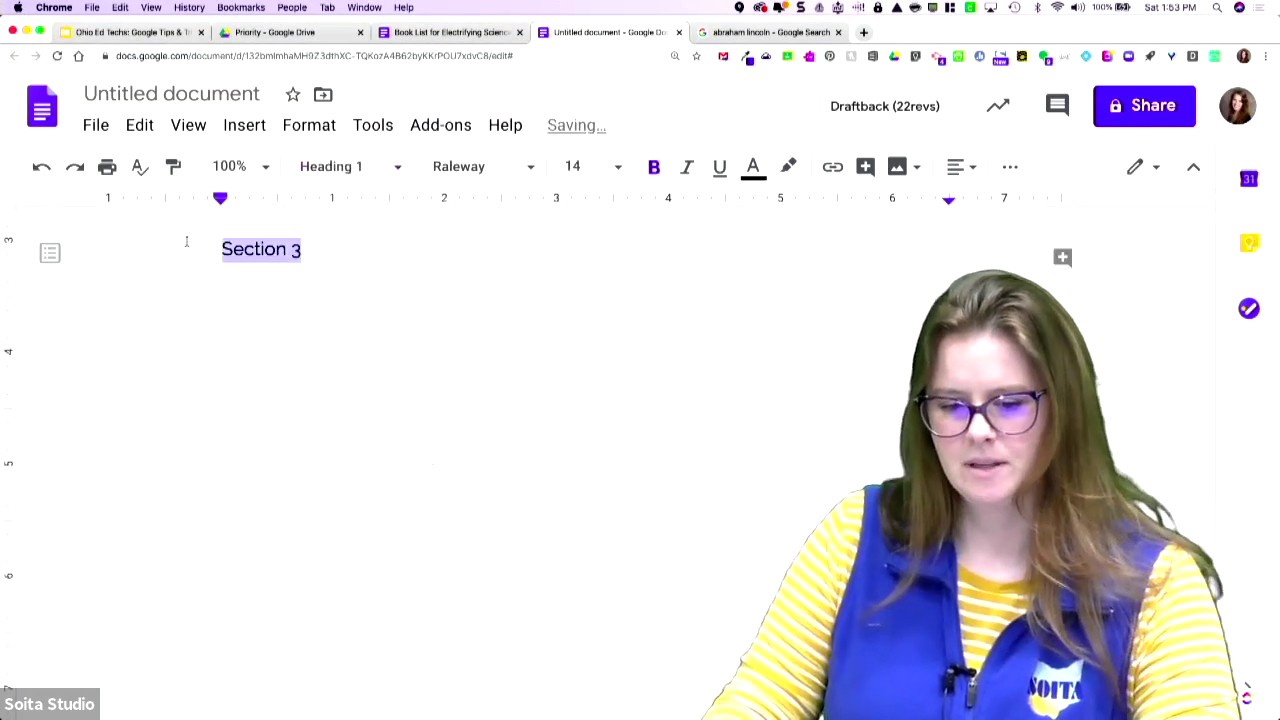
{"action": "left_click", "coordinate": [336, 167]}
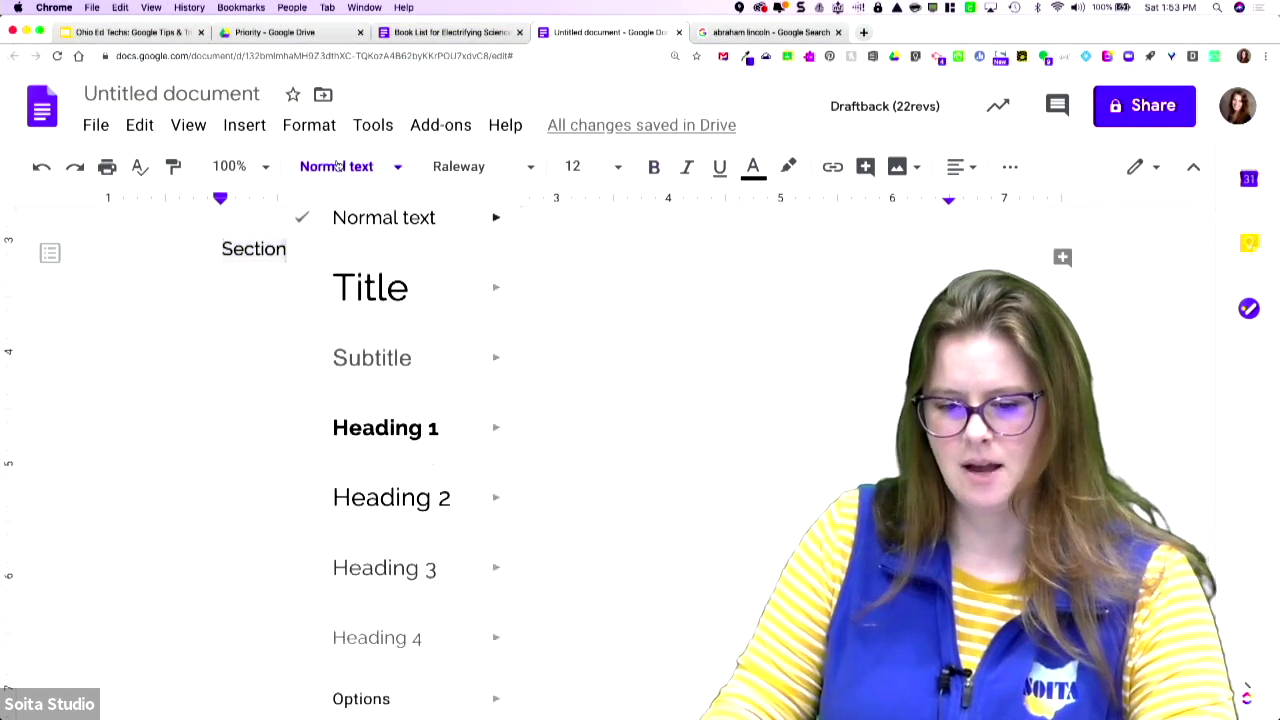
{"action": "left_click", "coordinate": [372, 566]}
{"action": "scroll", "coordinate": [497, 368], "scroll_direction": "up", "scroll_amount": 5}
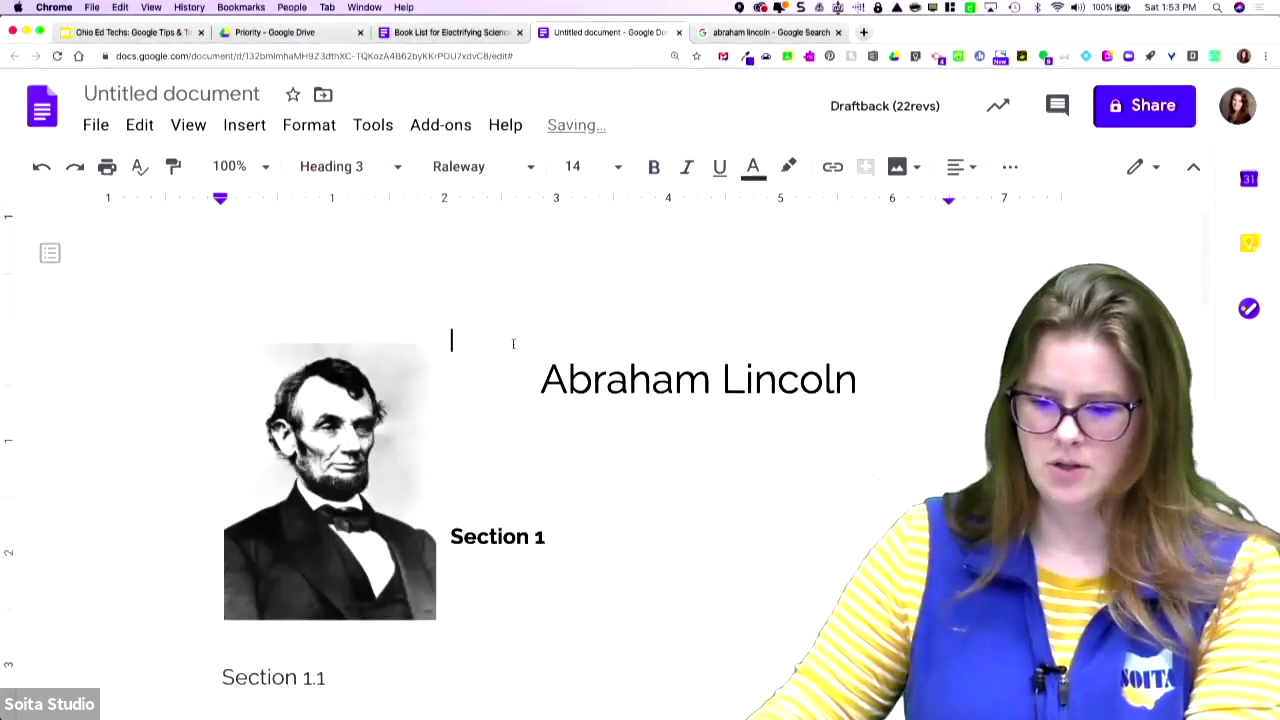
{"action": "left_click", "coordinate": [508, 401]}
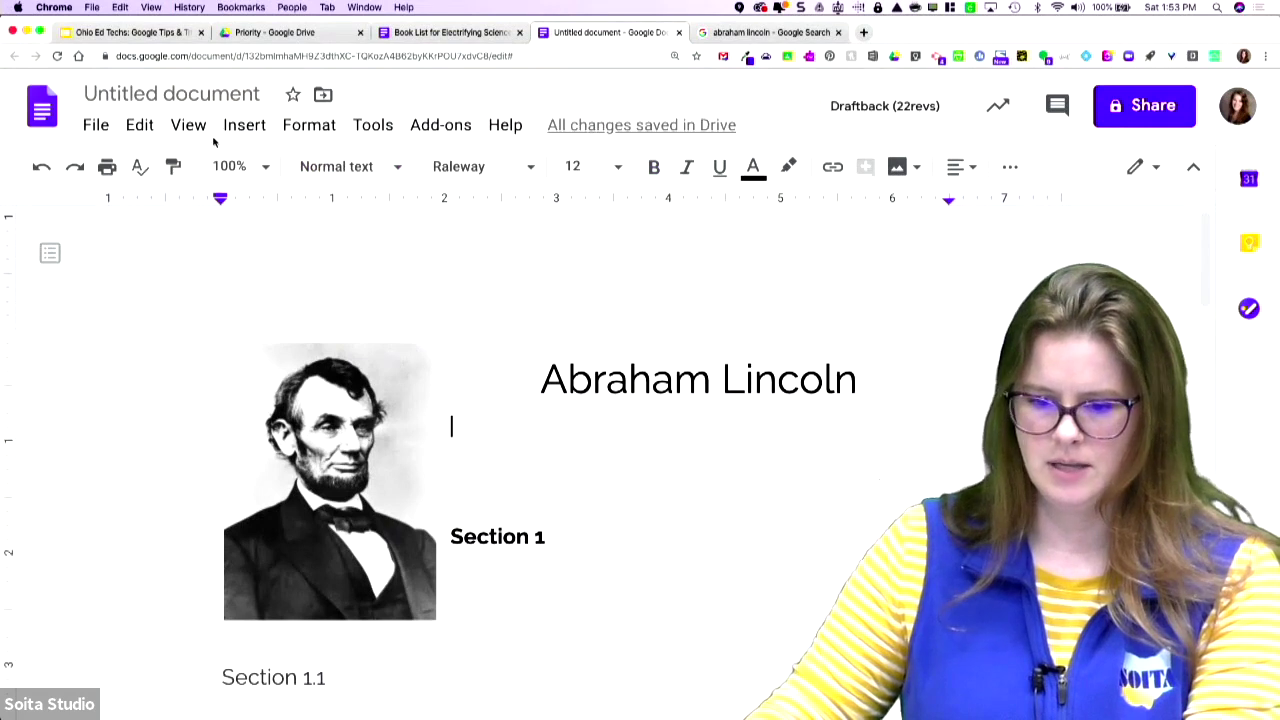
{"action": "left_click", "coordinate": [244, 125]}
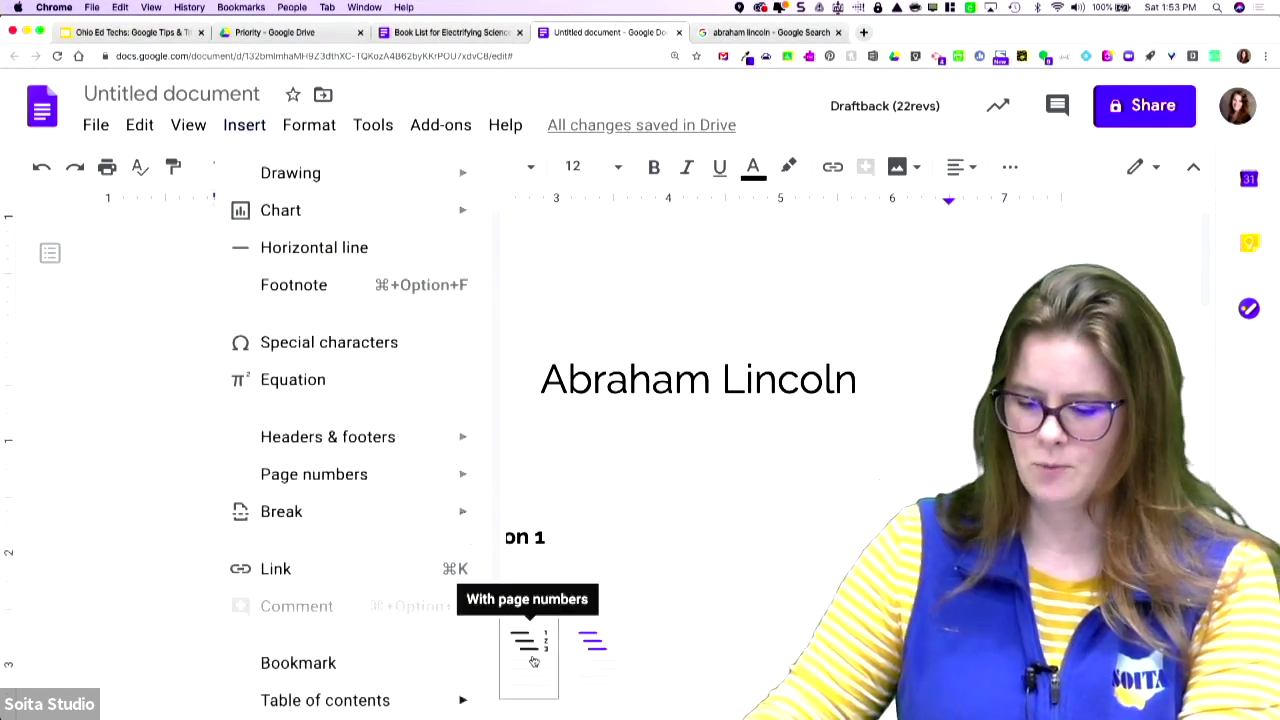
- Insert a page-numbered table of contents, test its Section 3 and Section 2 links, and show the outline
{"action": "left_click", "coordinate": [528, 660]}
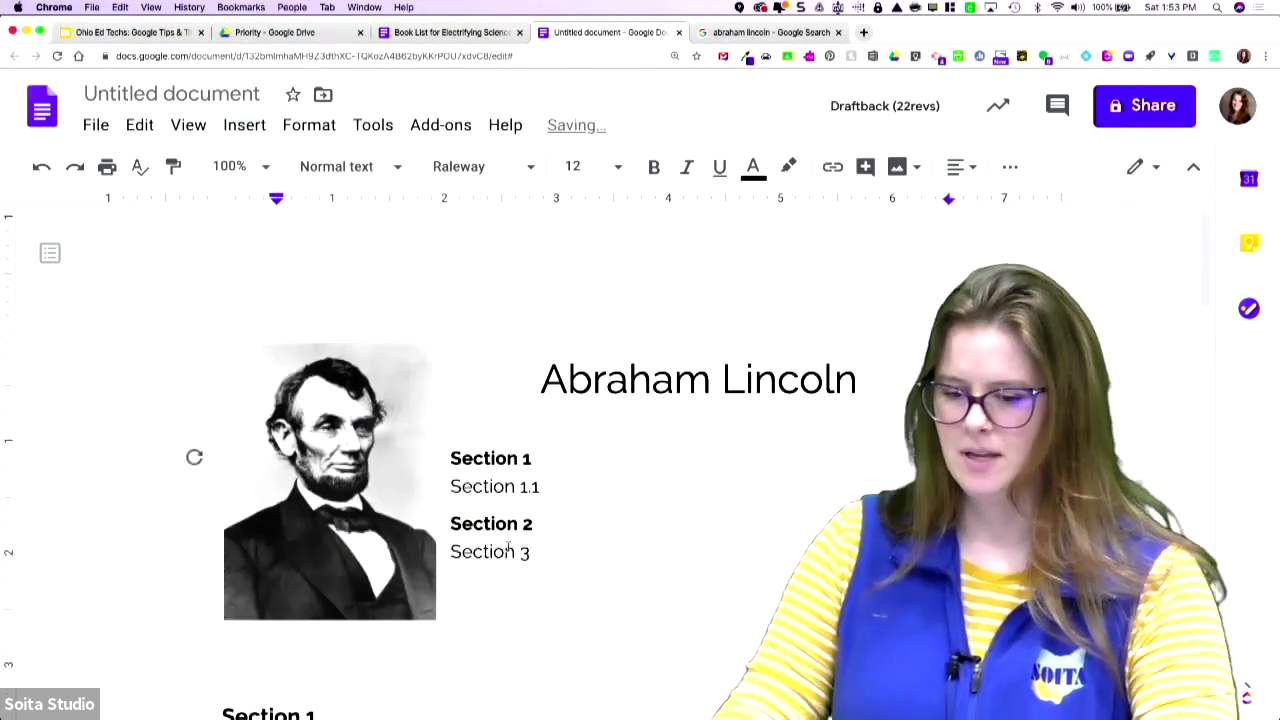
{"action": "left_click", "coordinate": [503, 553]}
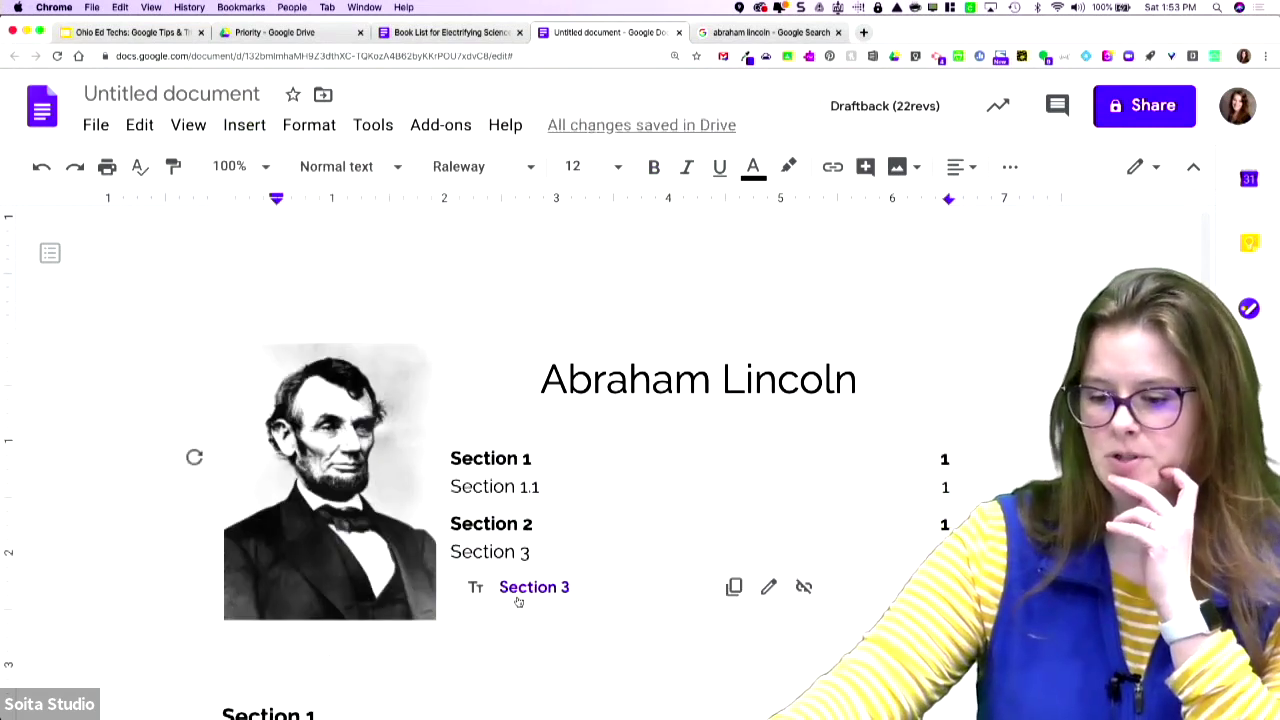
{"action": "left_click", "coordinate": [517, 585]}
{"action": "scroll", "coordinate": [500, 560], "scroll_direction": "up", "scroll_amount": 10}
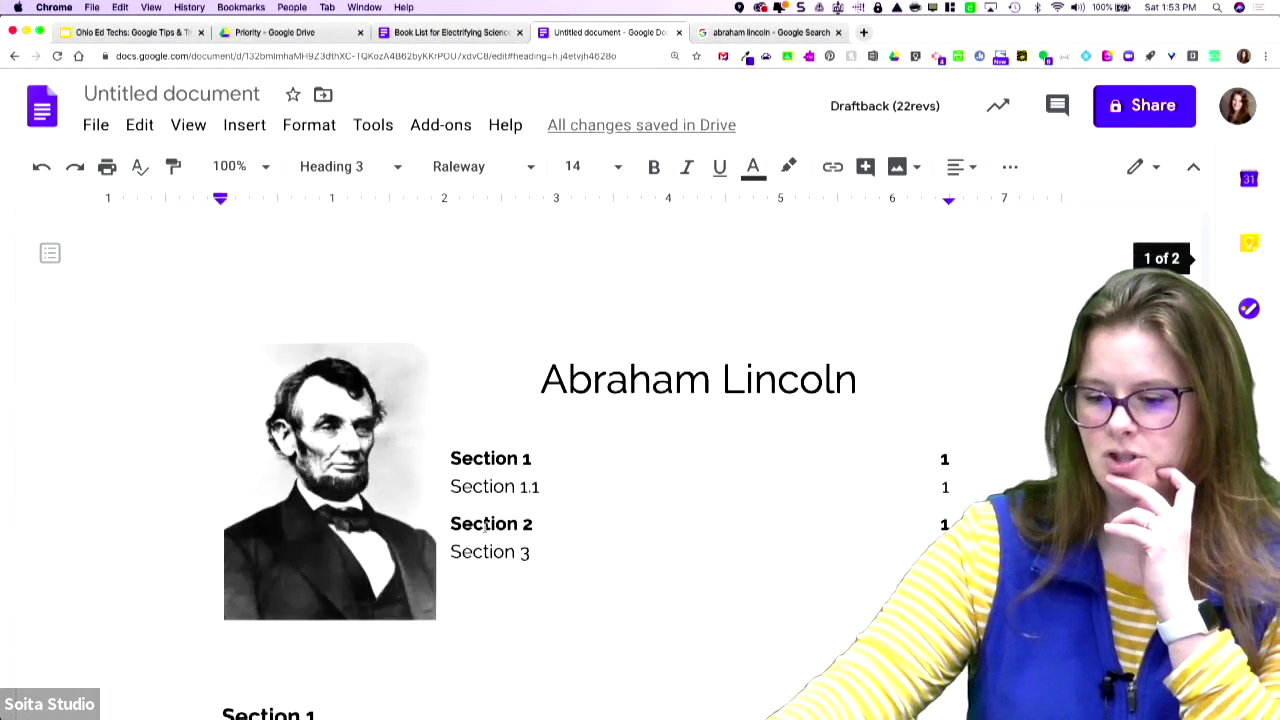
{"action": "left_click", "coordinate": [484, 524]}
{"action": "left_click", "coordinate": [534, 559]}
{"action": "scroll", "coordinate": [503, 553], "scroll_direction": "up", "scroll_amount": 10}
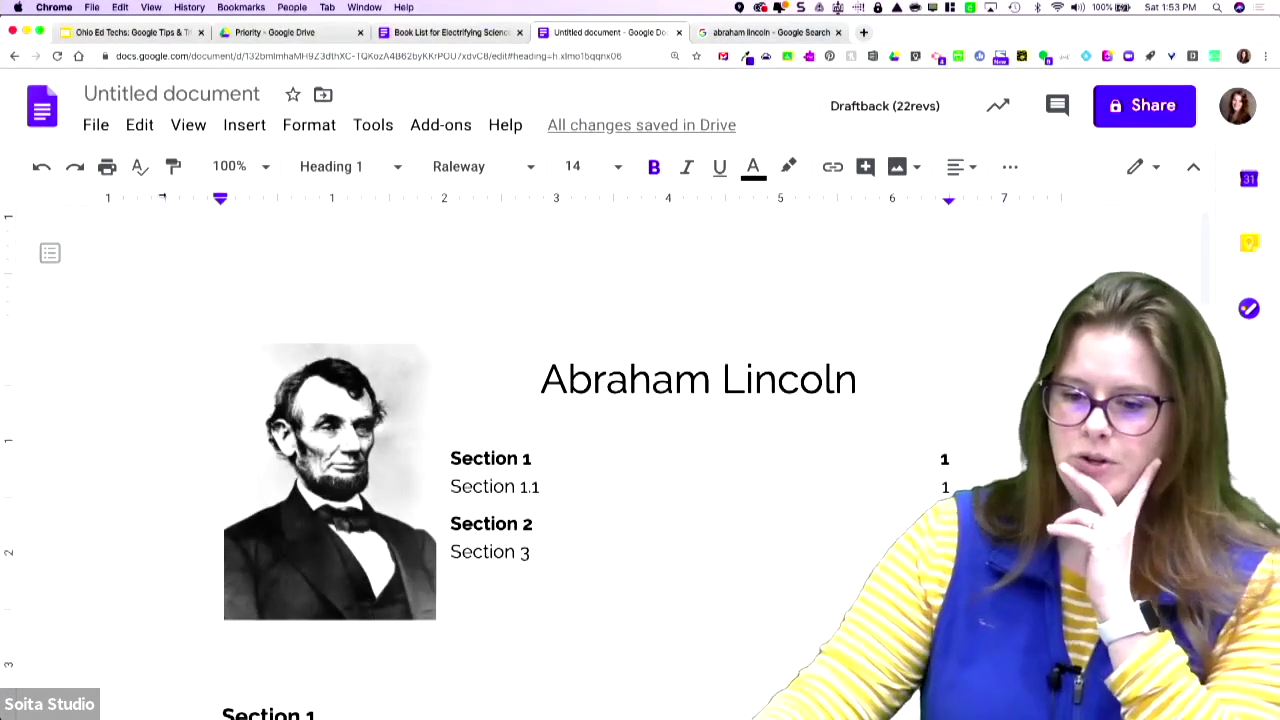
{"action": "left_click", "coordinate": [49, 254]}
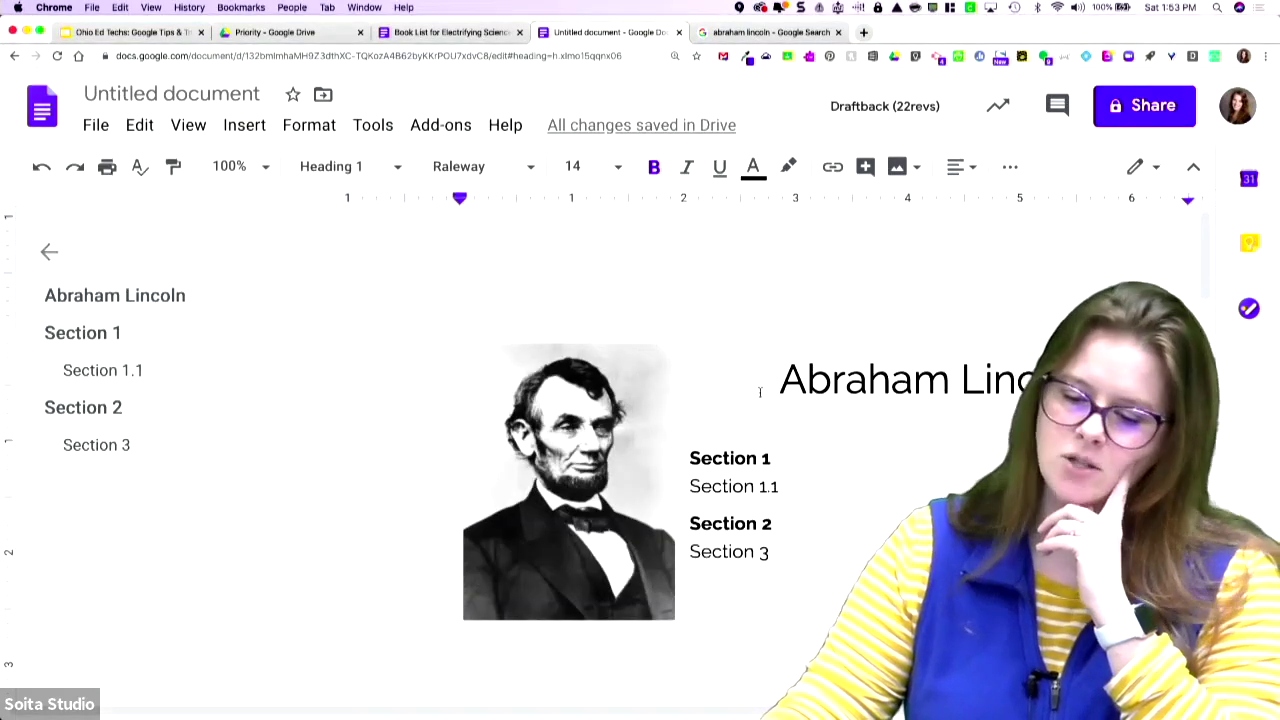
- Delete the empty line below the contents and drag the Lincoln portrait below the table of contents
{"action": "left_click", "coordinate": [433, 457]}
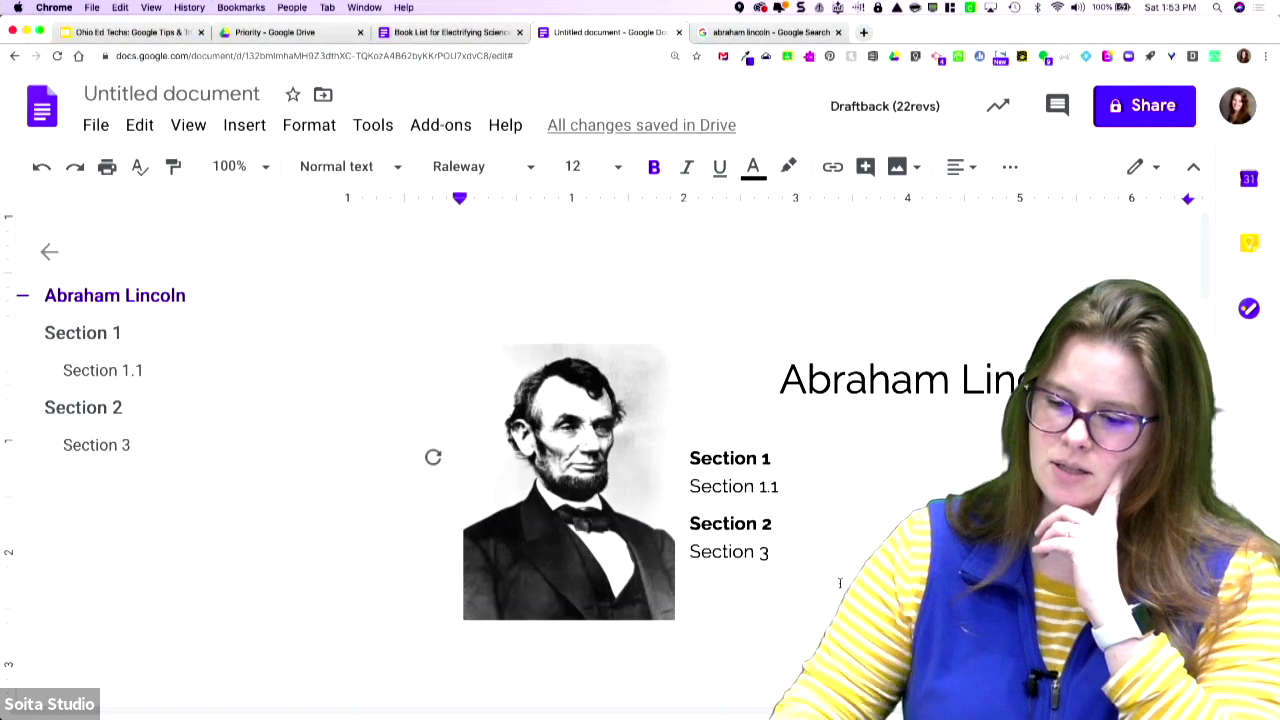
{"action": "scroll", "coordinate": [840, 588], "scroll_direction": "right", "scroll_amount": 3}
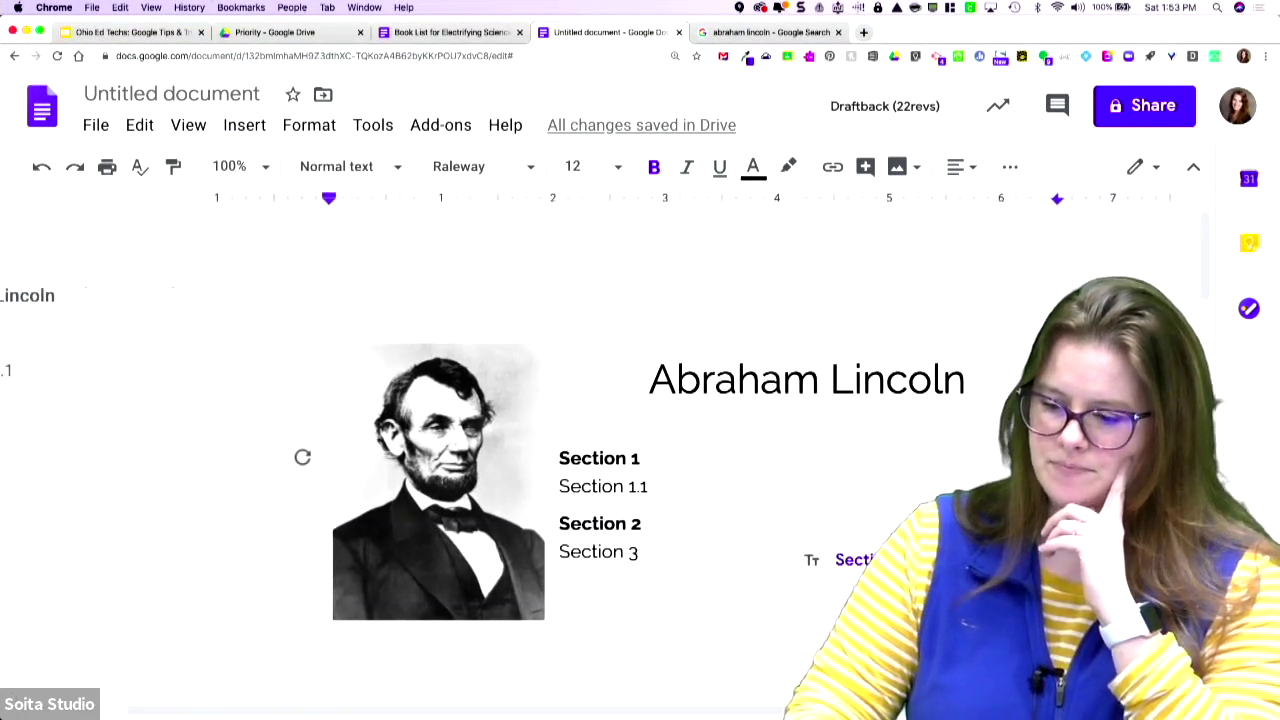
{"action": "left_click", "coordinate": [560, 631]}
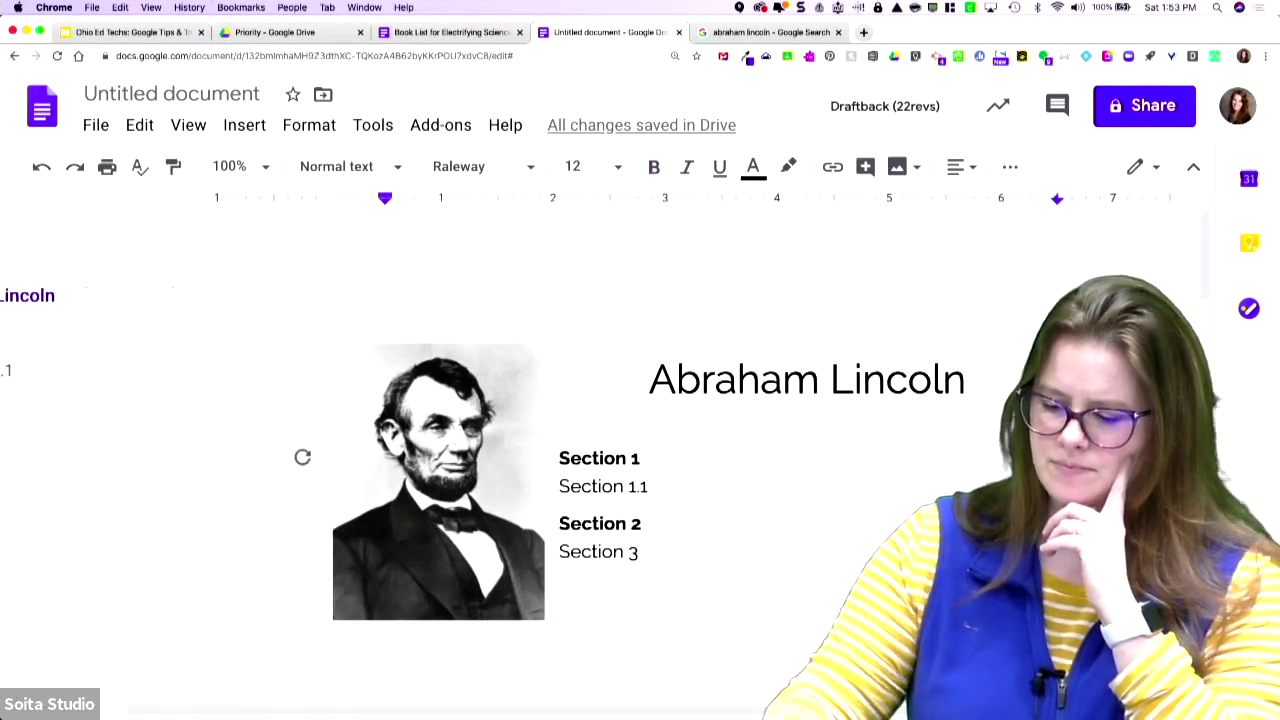
{"action": "key", "text": "BackSpace"}
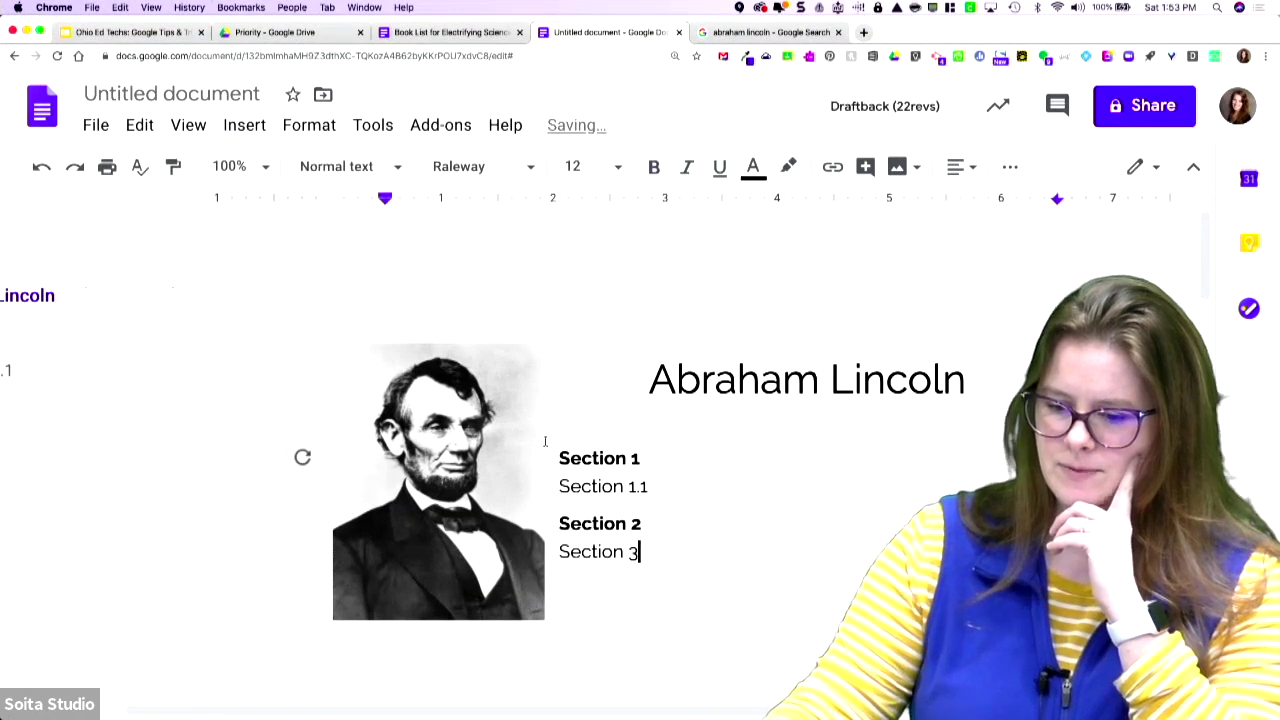
{"action": "left_click", "coordinate": [497, 457]}
{"action": "left_click_drag", "start_coordinate": [497, 457], "coordinate": [497, 610]}
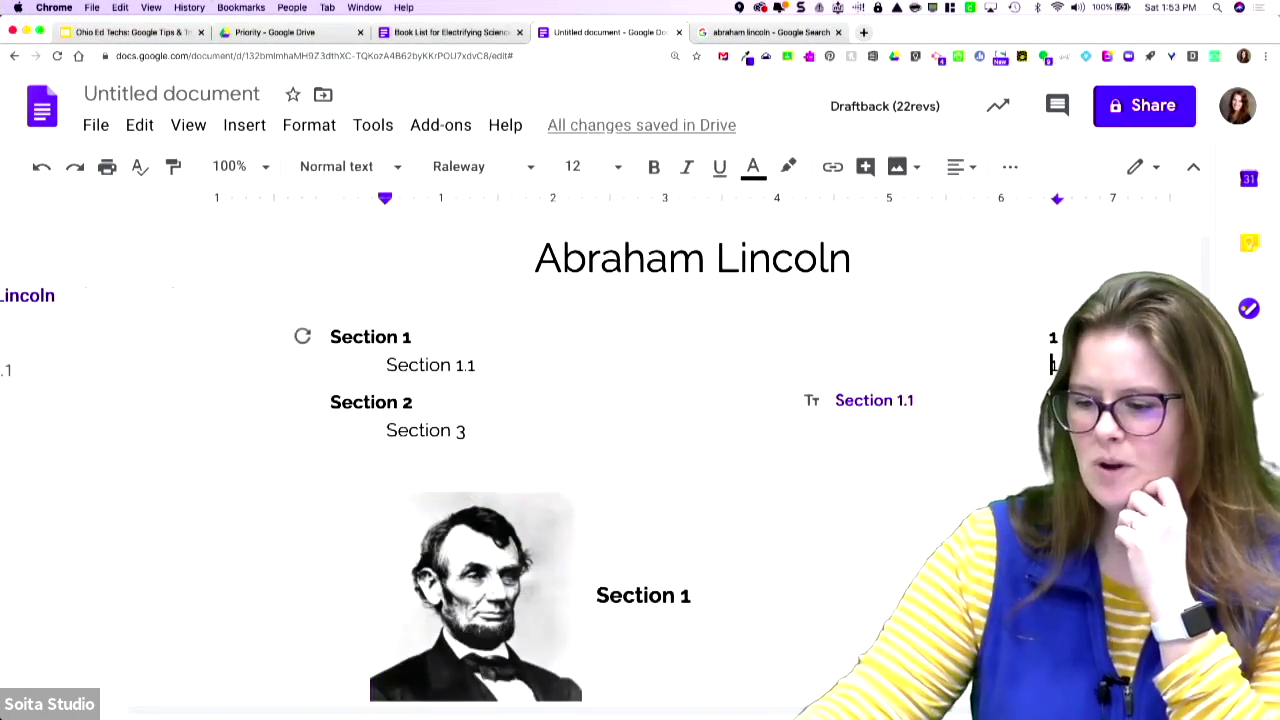
{"action": "key", "text": "super+k"}
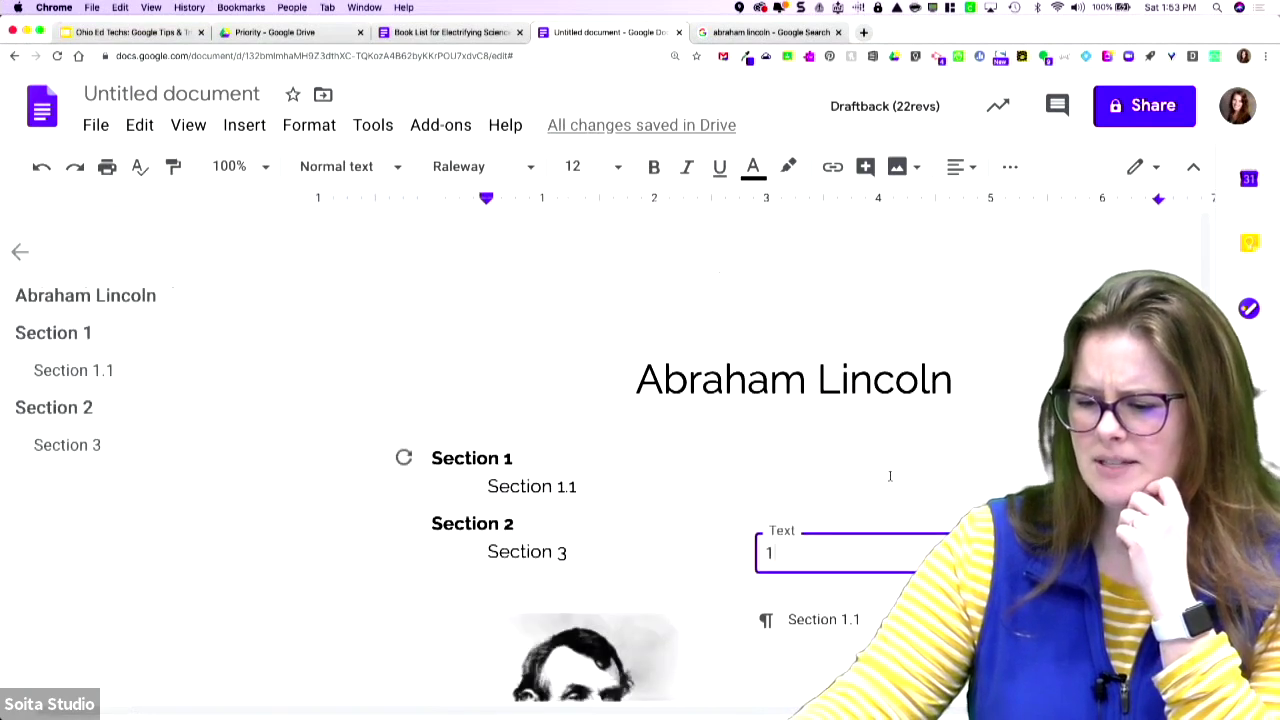
- Place the caret in the contents entries and refresh the table of contents
{"action": "left_click", "coordinate": [246, 123]}
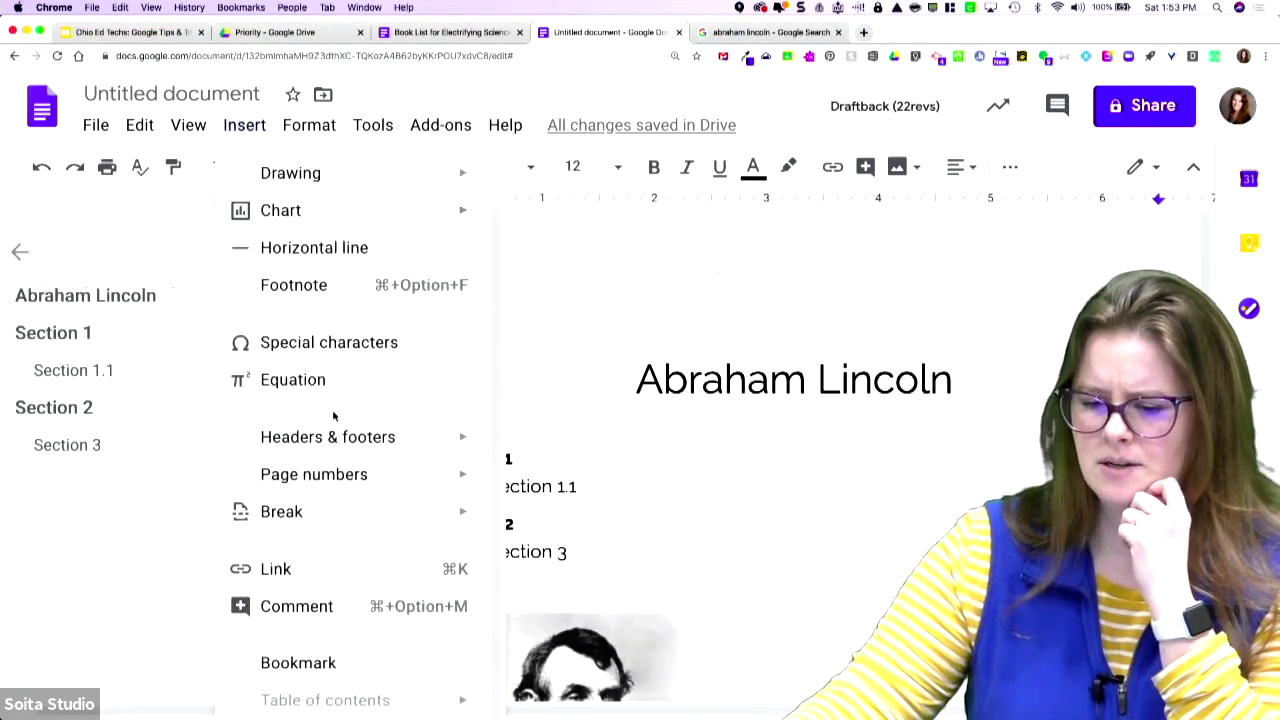
{"action": "left_click", "coordinate": [706, 551]}
{"action": "left_click", "coordinate": [711, 516]}
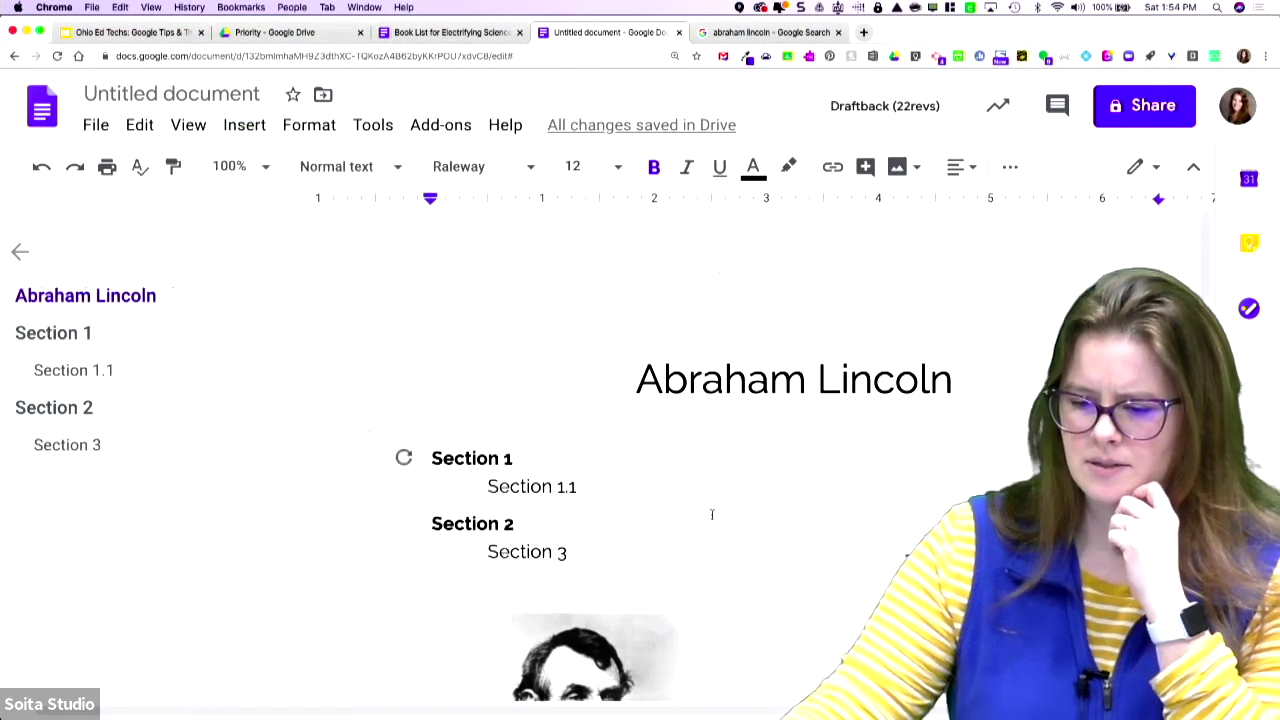
{"action": "scroll", "coordinate": [711, 514], "scroll_direction": "down", "scroll_amount": 3}
{"action": "left_click", "coordinate": [244, 124]}
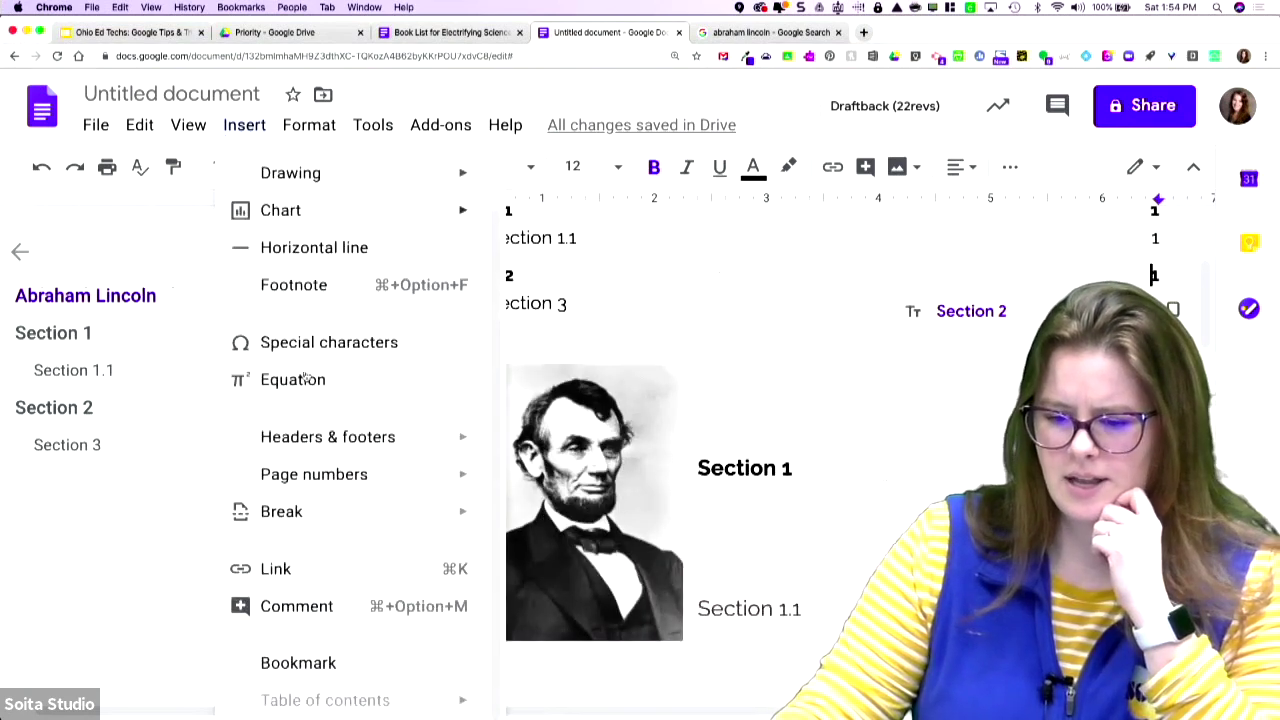
{"action": "double_click", "coordinate": [850, 600]}
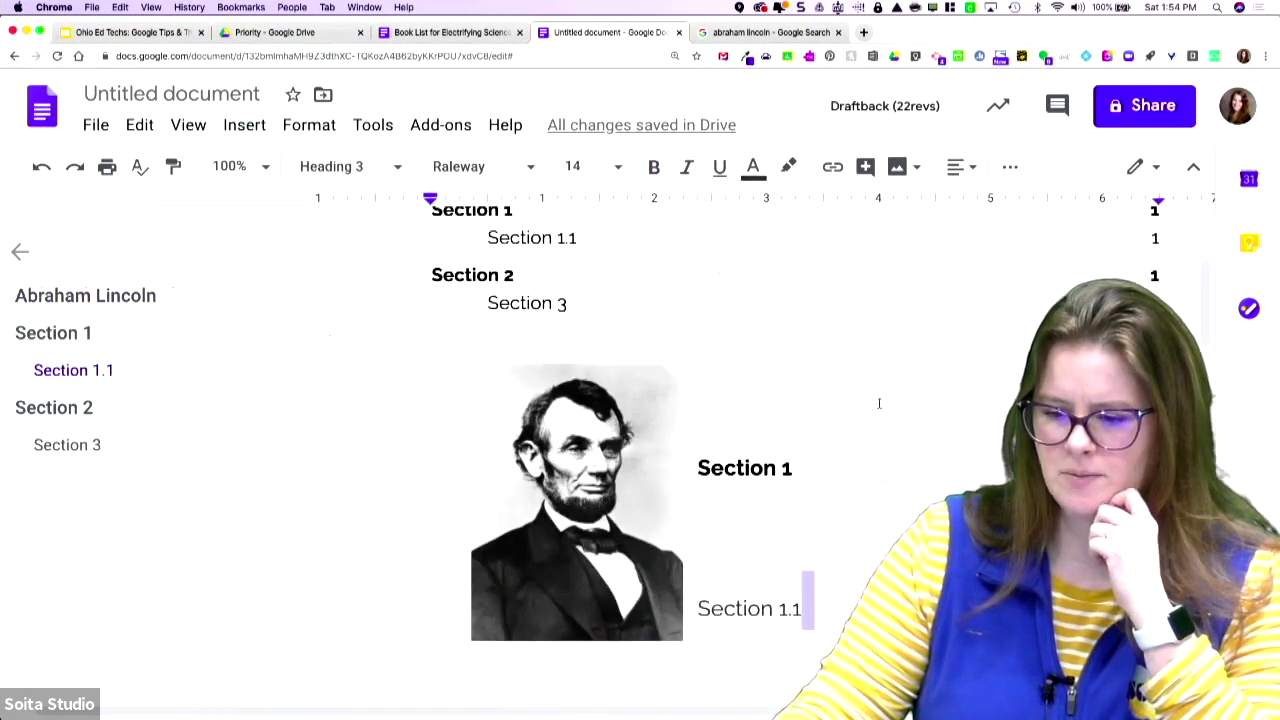
{"action": "scroll", "coordinate": [700, 440], "scroll_direction": "up", "scroll_amount": 3}
{"action": "left_click", "coordinate": [605, 465]}
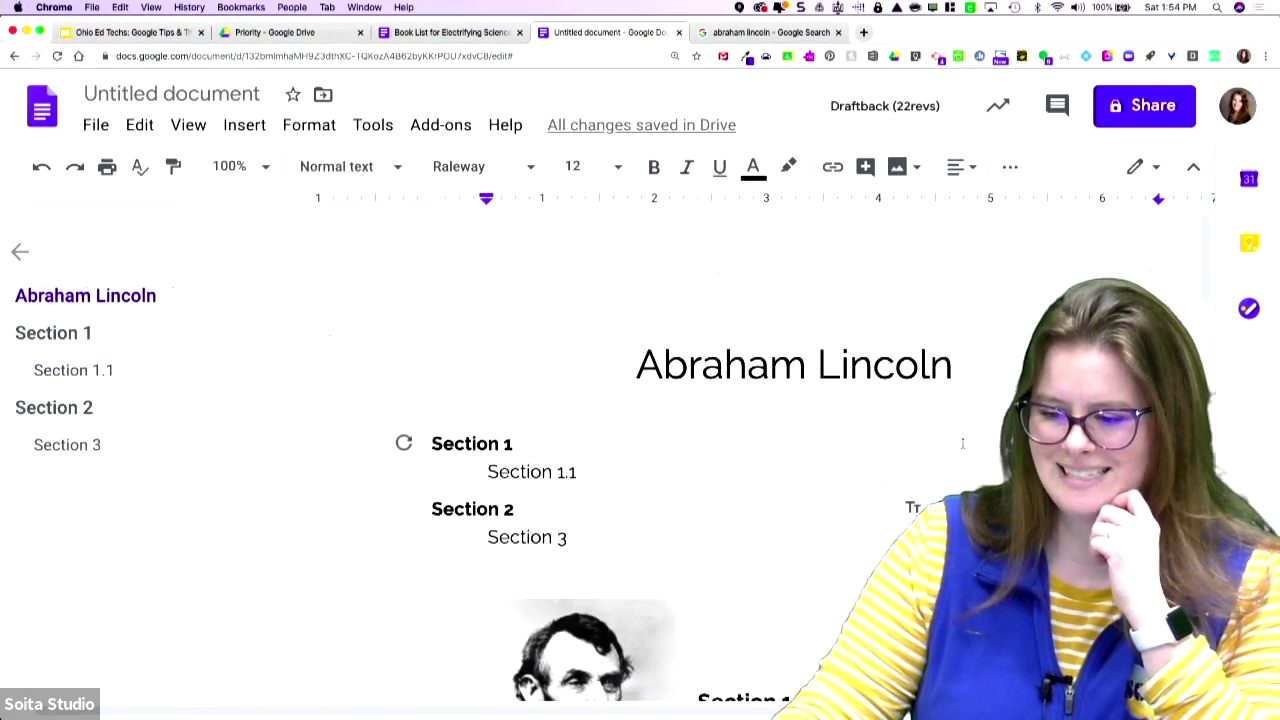
{"action": "left_click", "coordinate": [404, 443]}
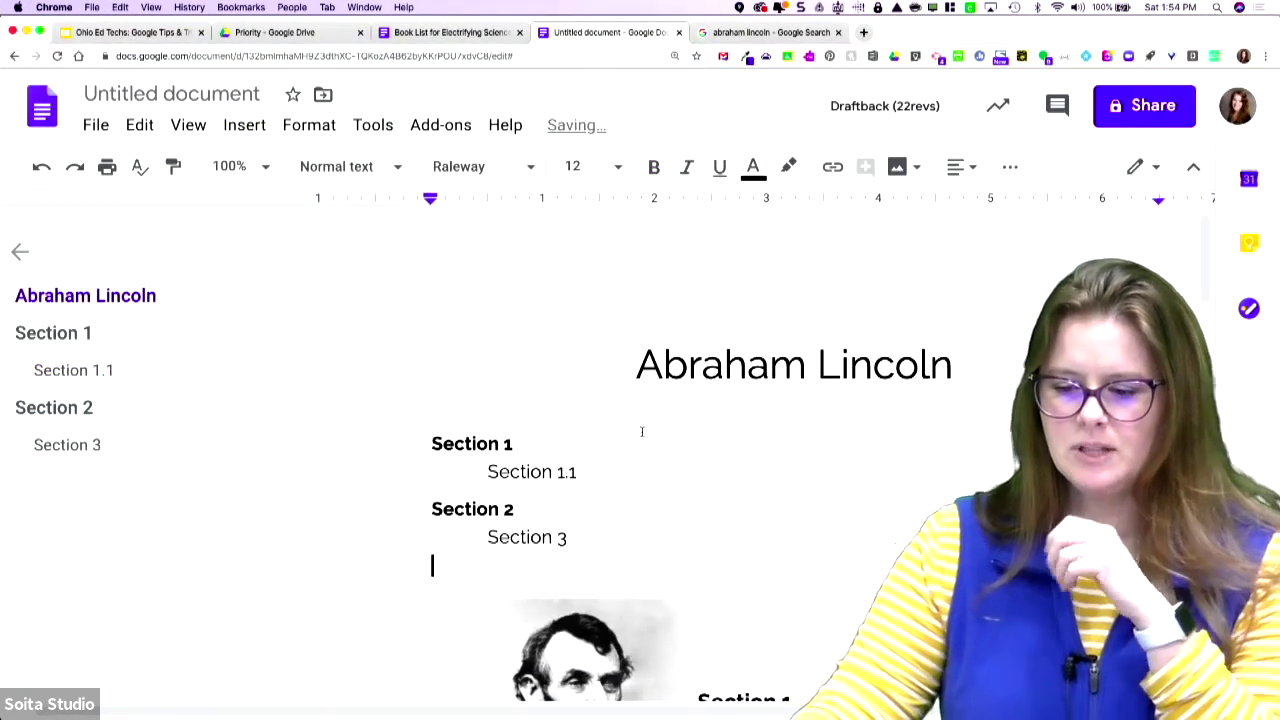
- Jump to the Section 3 heading from the document outline
{"action": "left_click", "coordinate": [516, 443]}
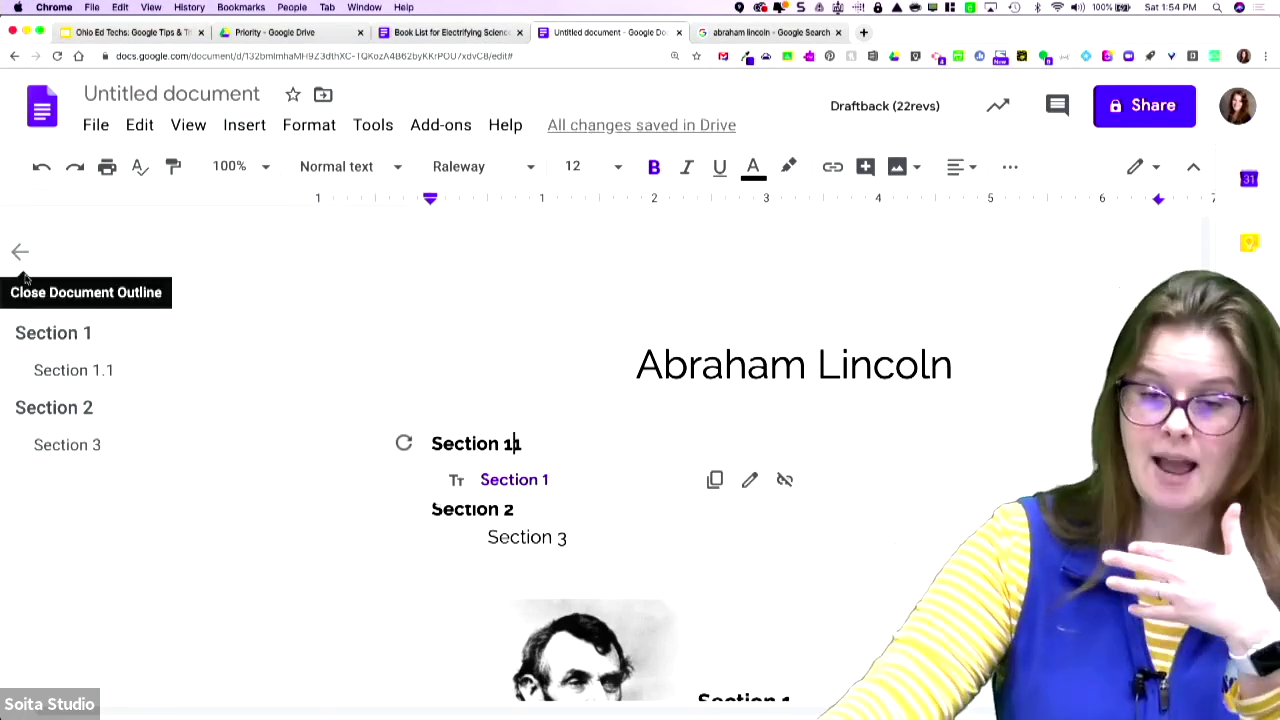
{"action": "left_click", "coordinate": [91, 452]}
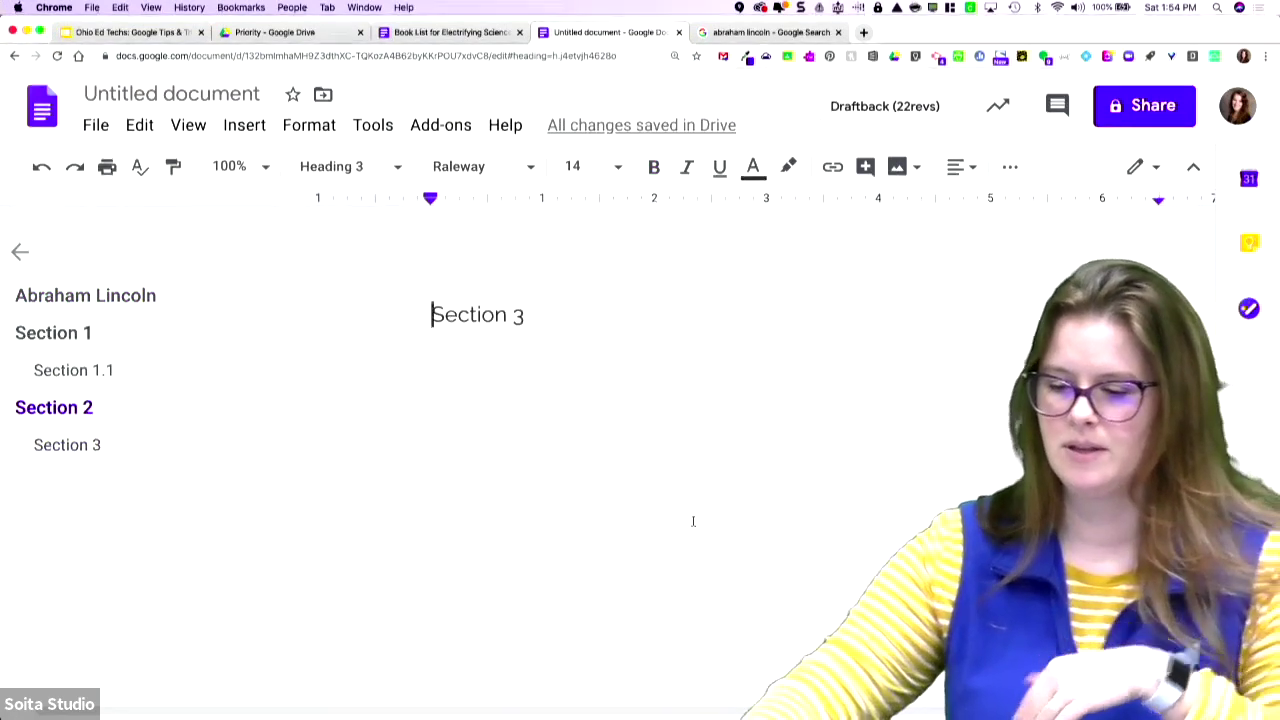
{"action": "left_click", "coordinate": [262, 128]}
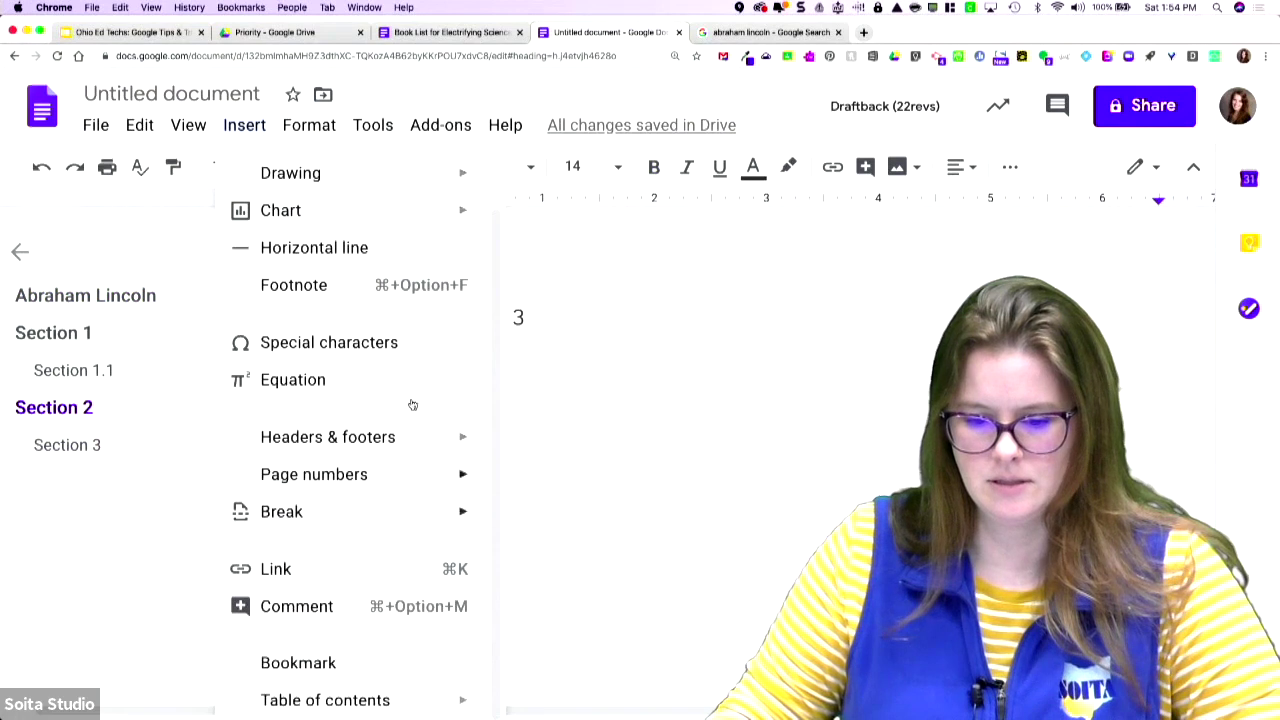
- Start a new equation, hide the outline, click below Section 3, then switch to the Lincoln image search
{"action": "mouse_move", "coordinate": [349, 173]}
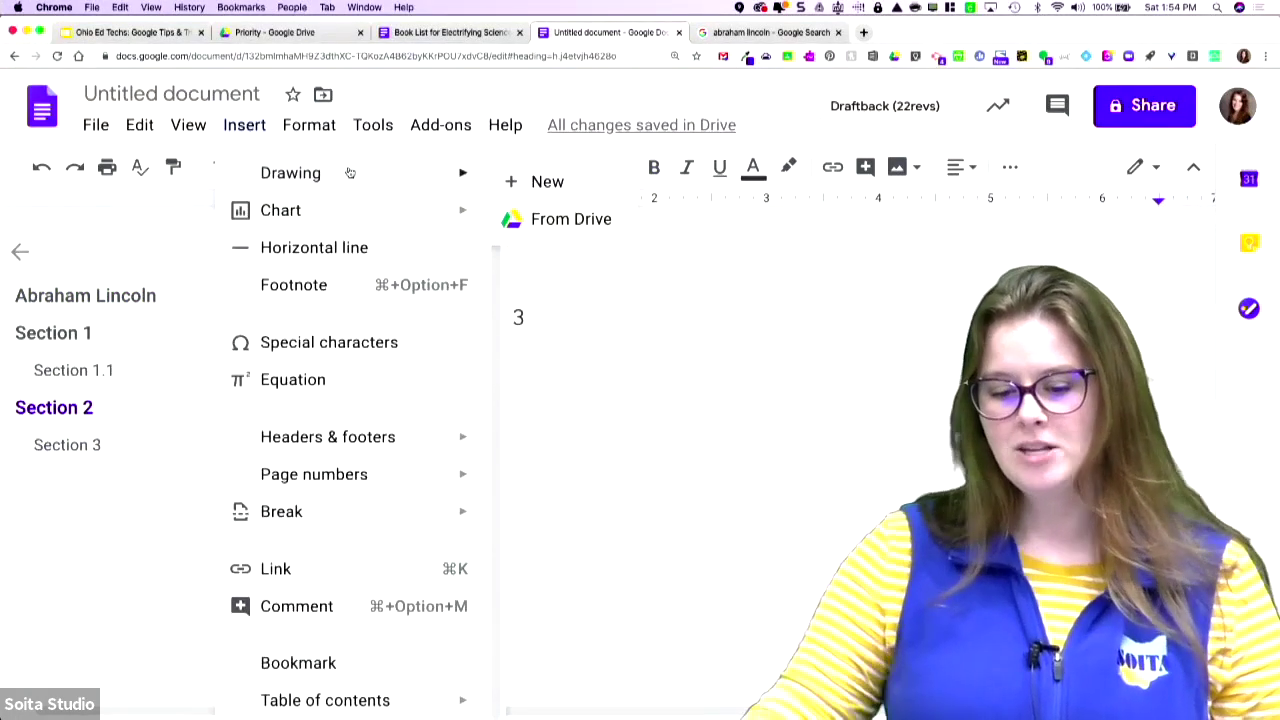
{"action": "left_click", "coordinate": [353, 381]}
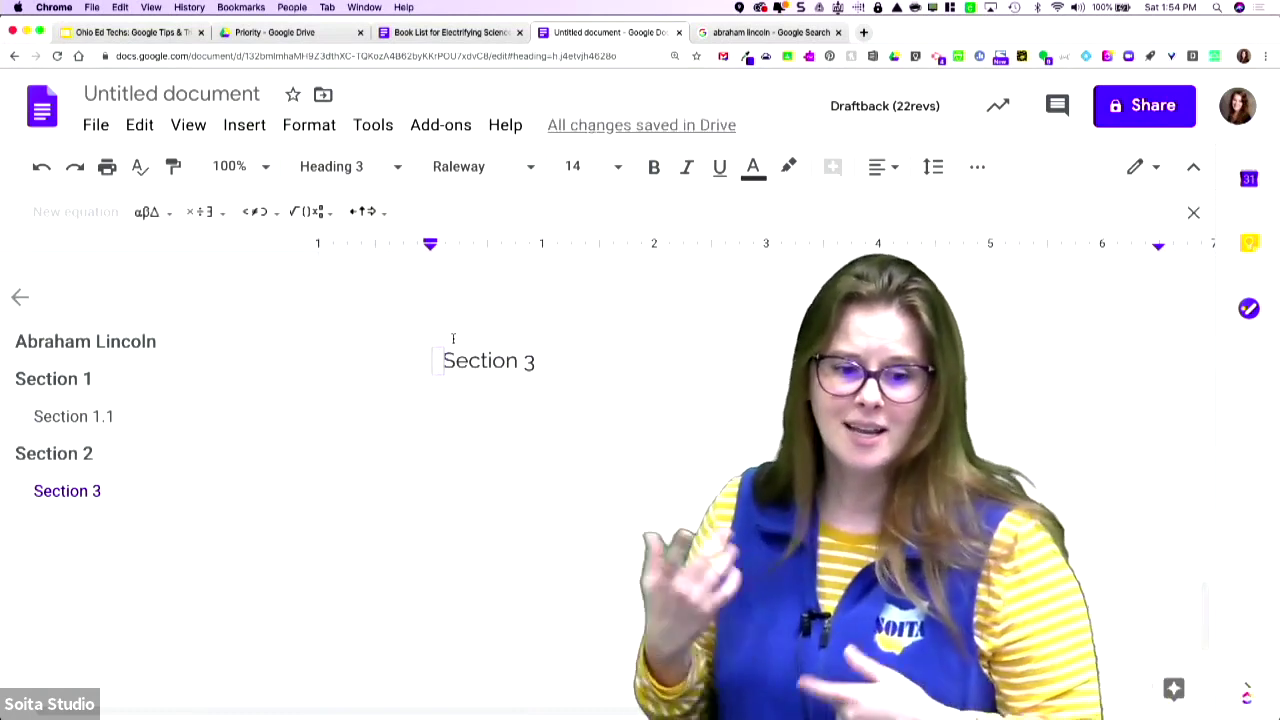
{"action": "left_click", "coordinate": [19, 297]}
{"action": "left_click", "coordinate": [334, 422]}
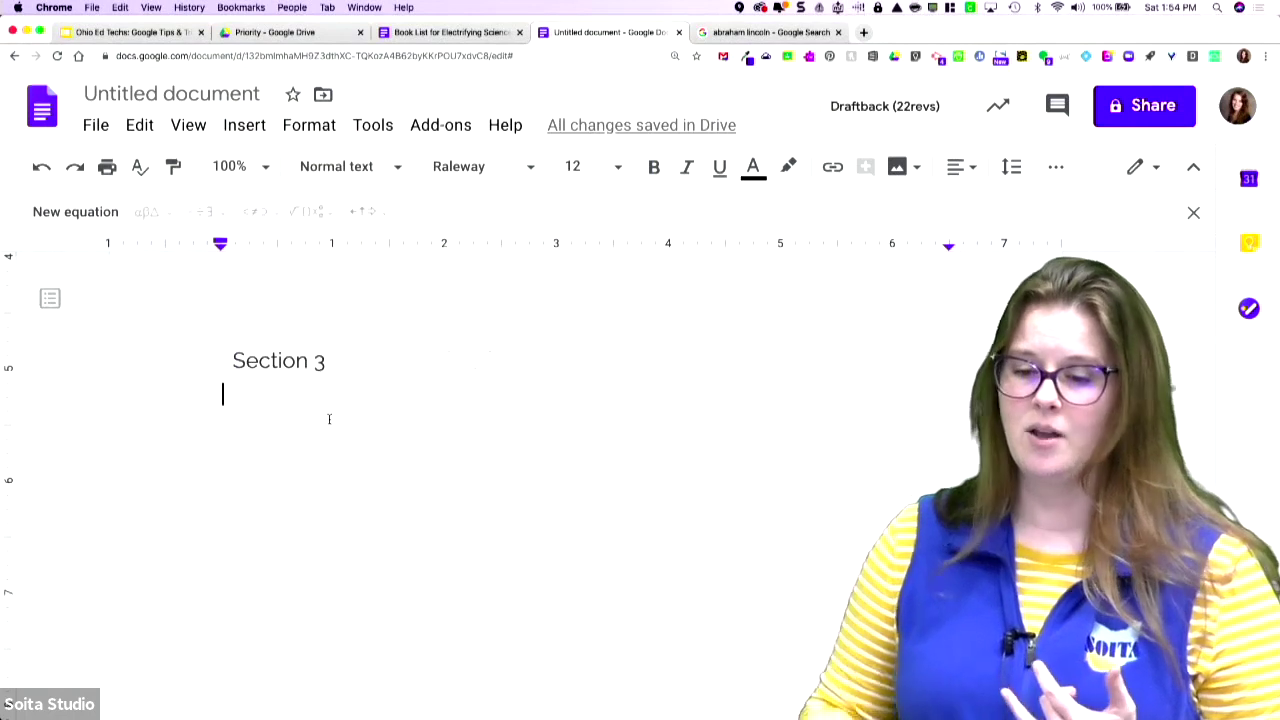
{"action": "left_click", "coordinate": [770, 32]}
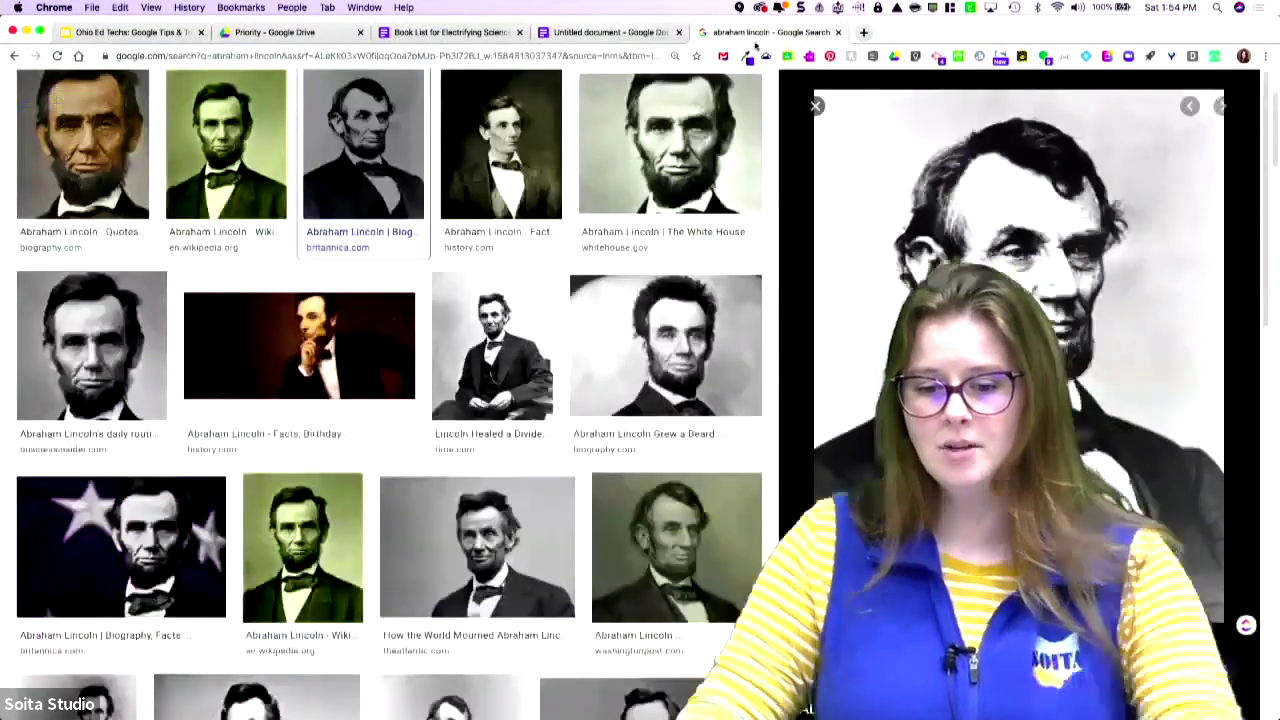
- Close the Lincoln image search tab and search 'chrome web store' in a new tab
{"action": "left_click", "coordinate": [838, 32]}
{"action": "left_click", "coordinate": [705, 33]}
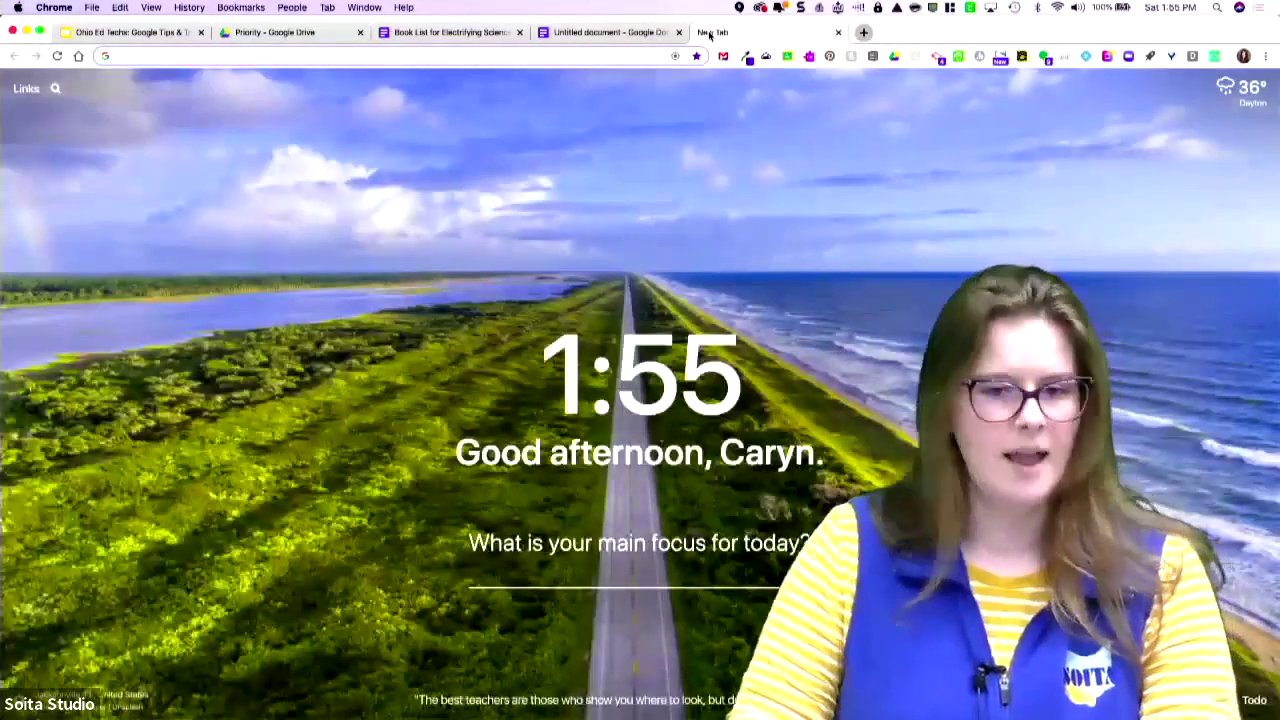
{"action": "type", "text": "chore"}
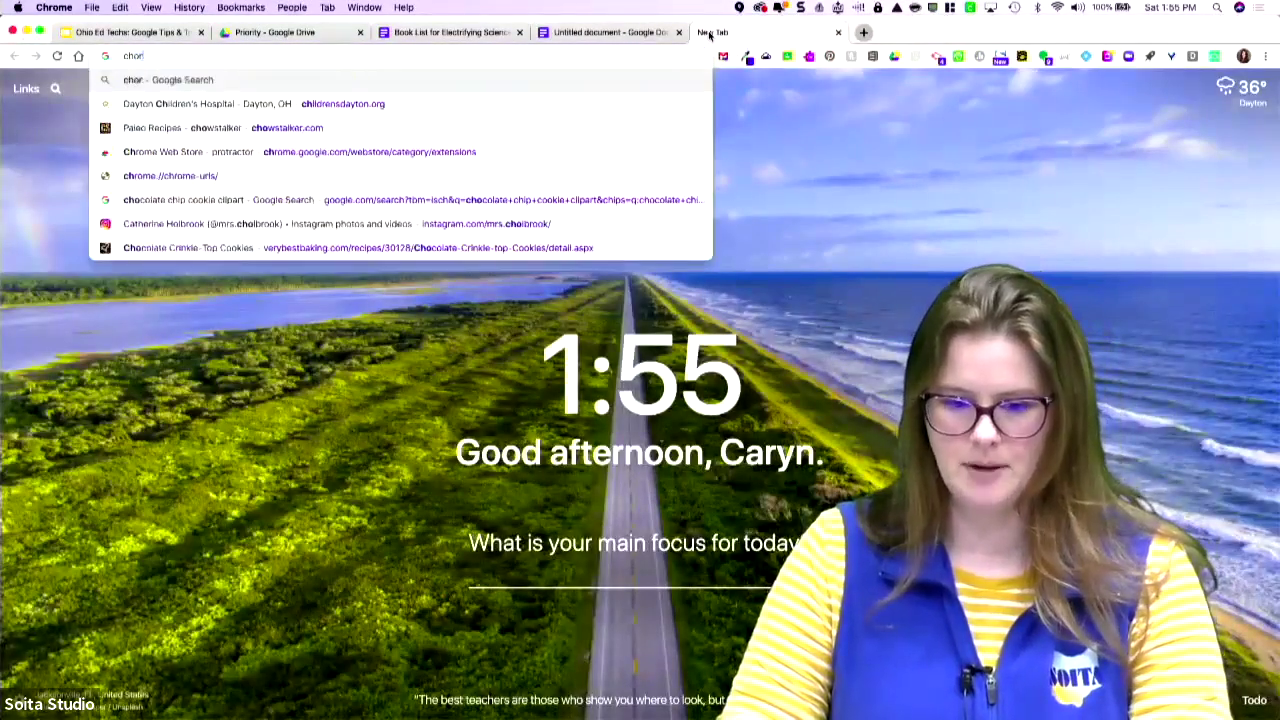
{"action": "key", "text": "BackSpace"}
{"action": "key", "text": "BackSpace"}
{"action": "key", "text": "BackSpace"}
{"action": "type", "text": "rme"}
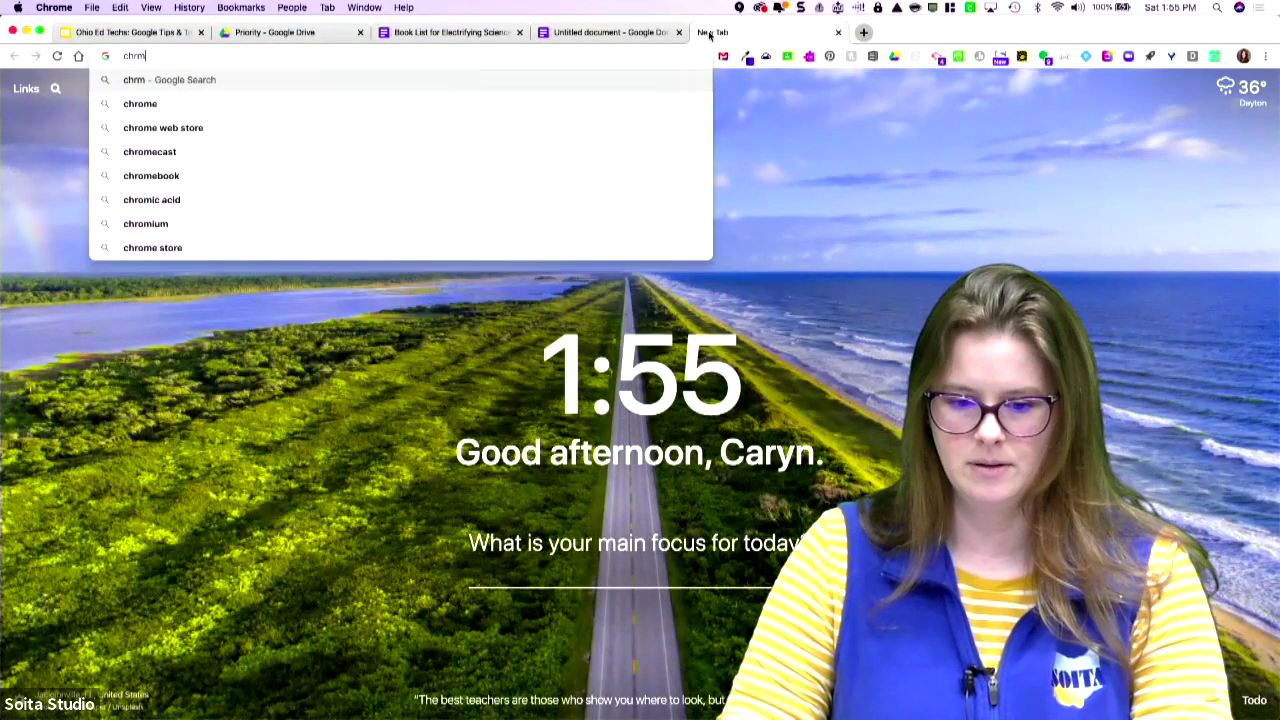
{"action": "key", "text": "BackSpace"}
{"action": "key", "text": "BackSpace"}
{"action": "type", "text": "ome "}
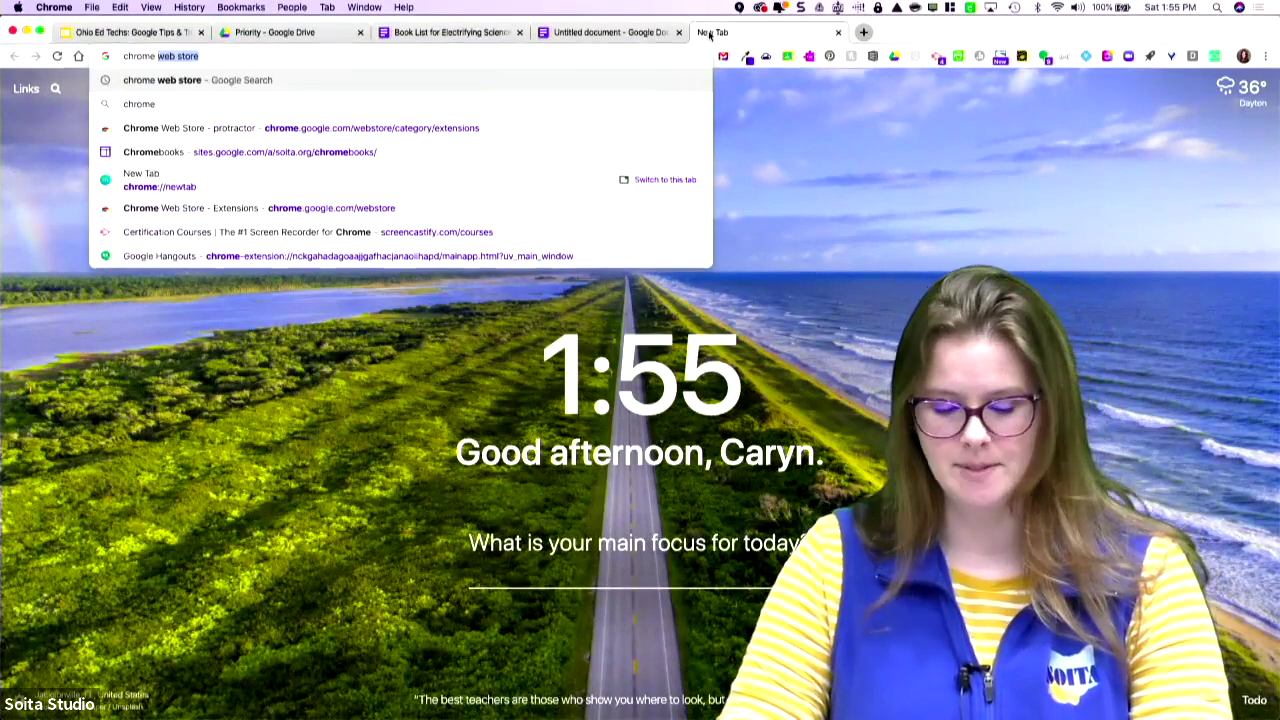
{"action": "type", "text": "web"}
{"action": "key", "text": "Return"}
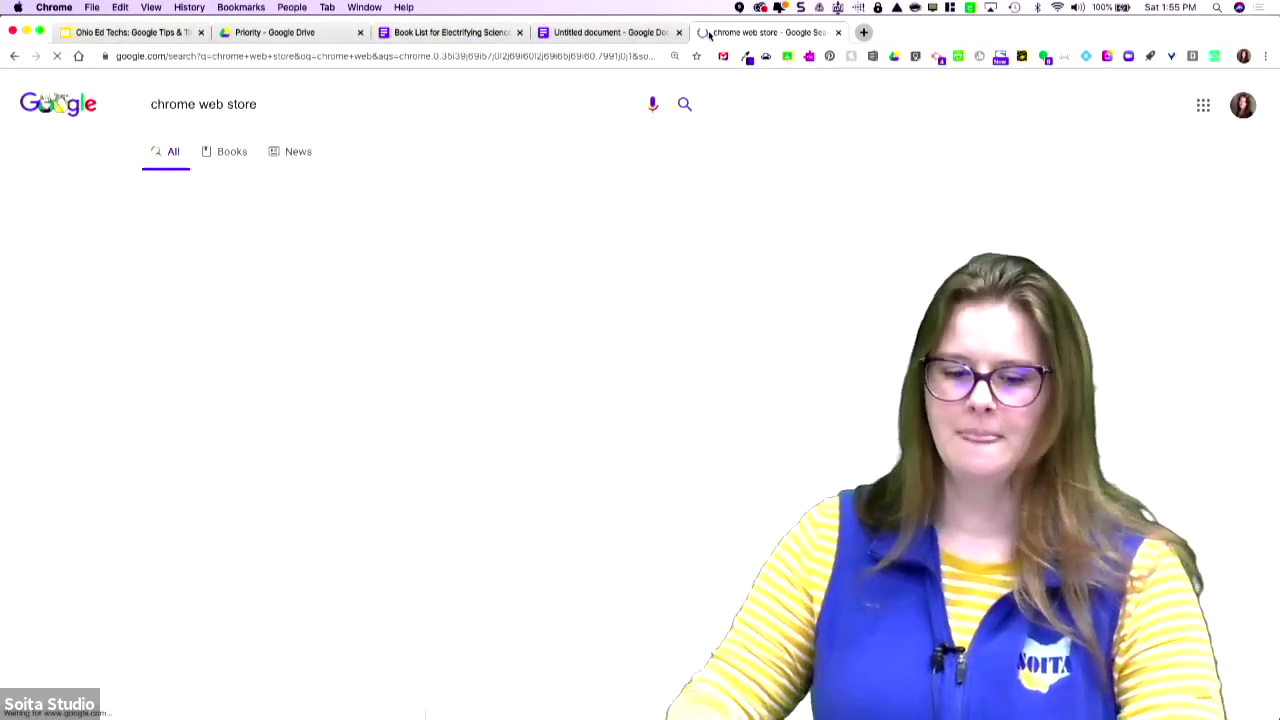
- Open the Chrome Web Store, search it for 'equatio', then return to the Untitled document
{"action": "left_click", "coordinate": [215, 250]}
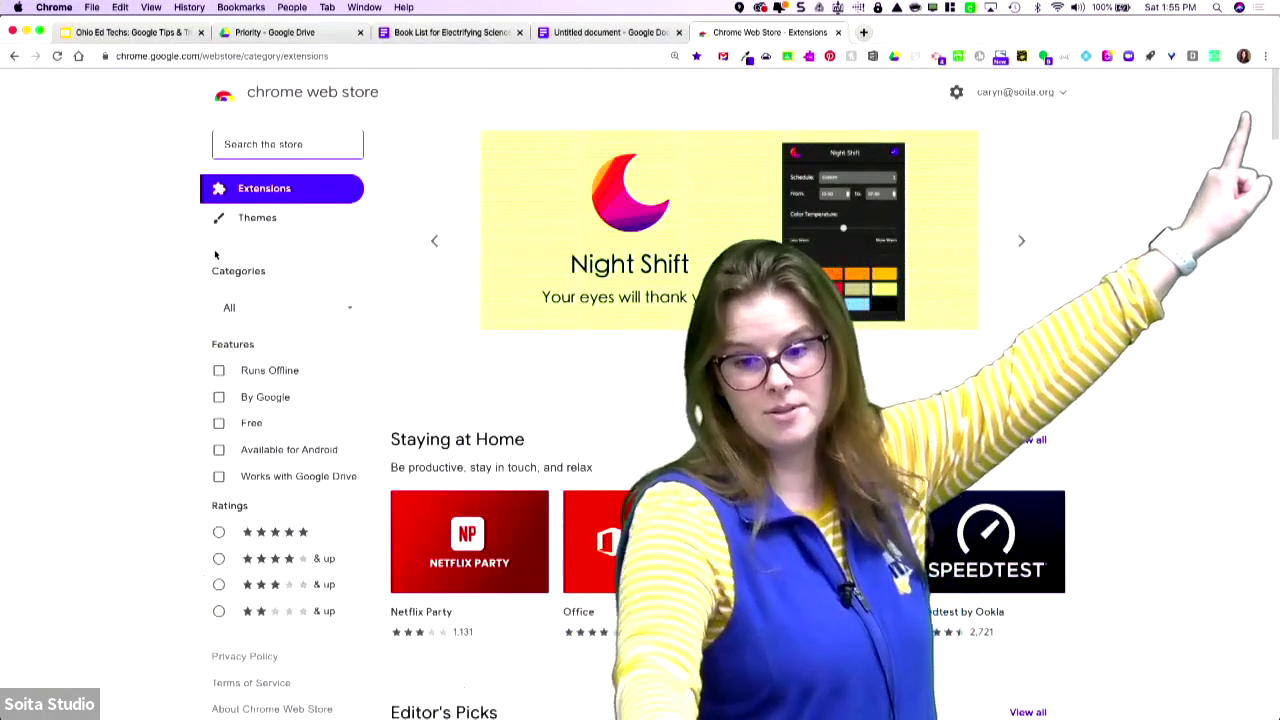
{"action": "left_click", "coordinate": [1242, 60]}
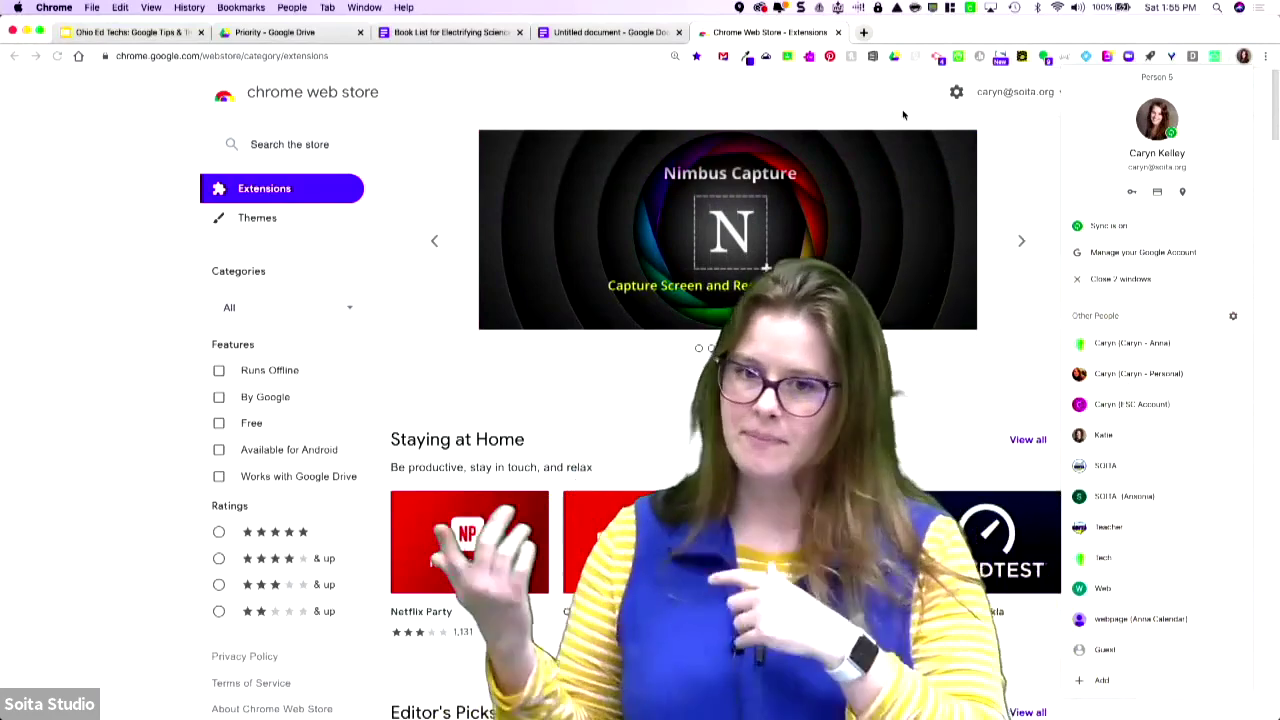
{"action": "left_click", "coordinate": [289, 144]}
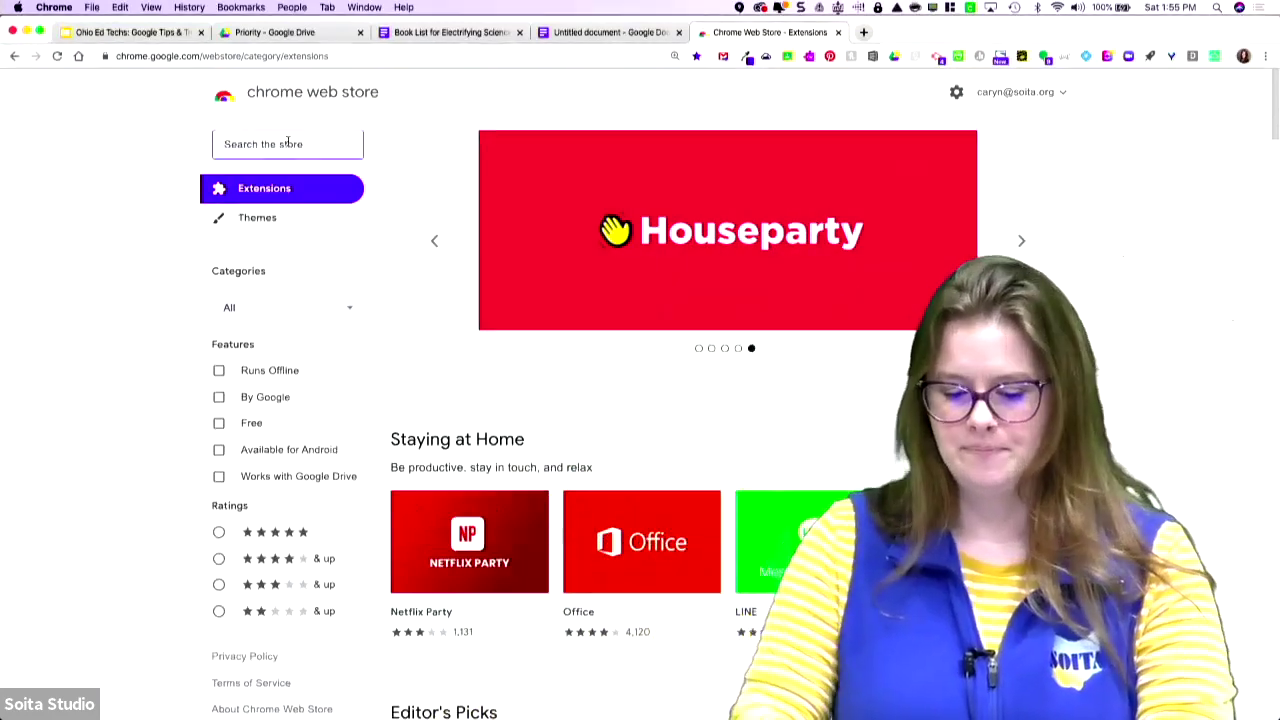
{"action": "type", "text": "equatio"}
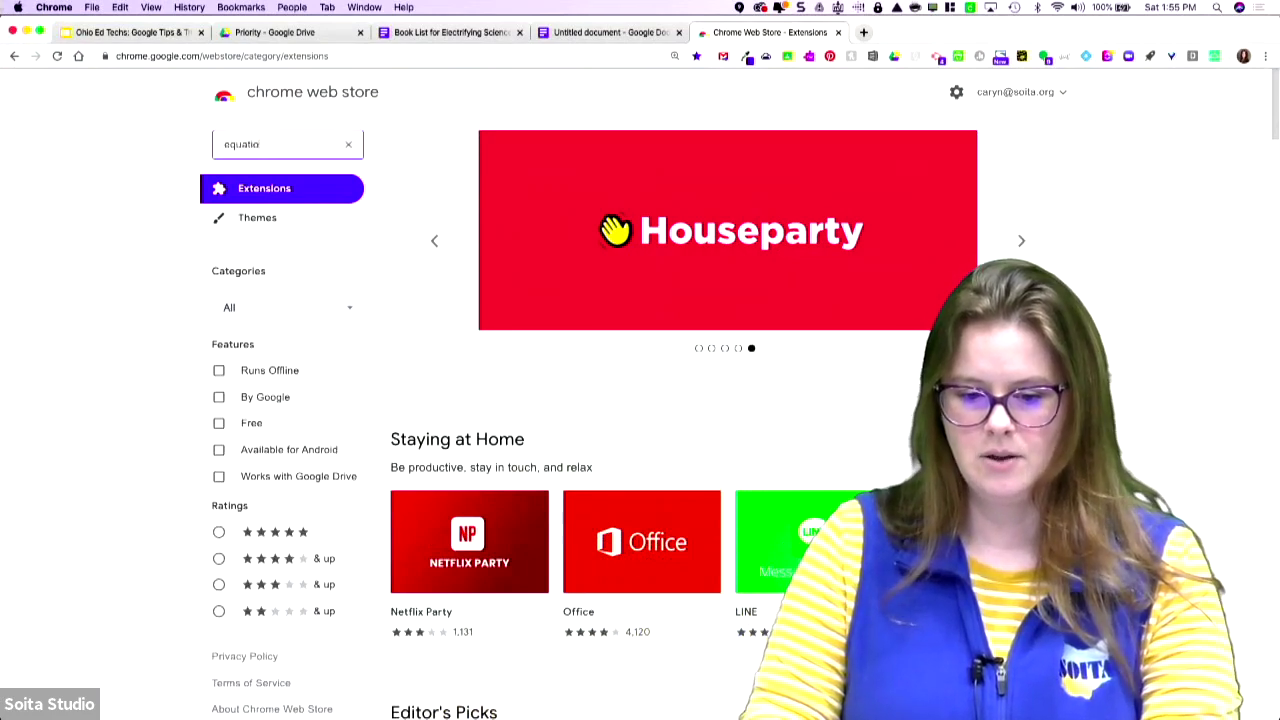
{"action": "key", "text": "Return"}
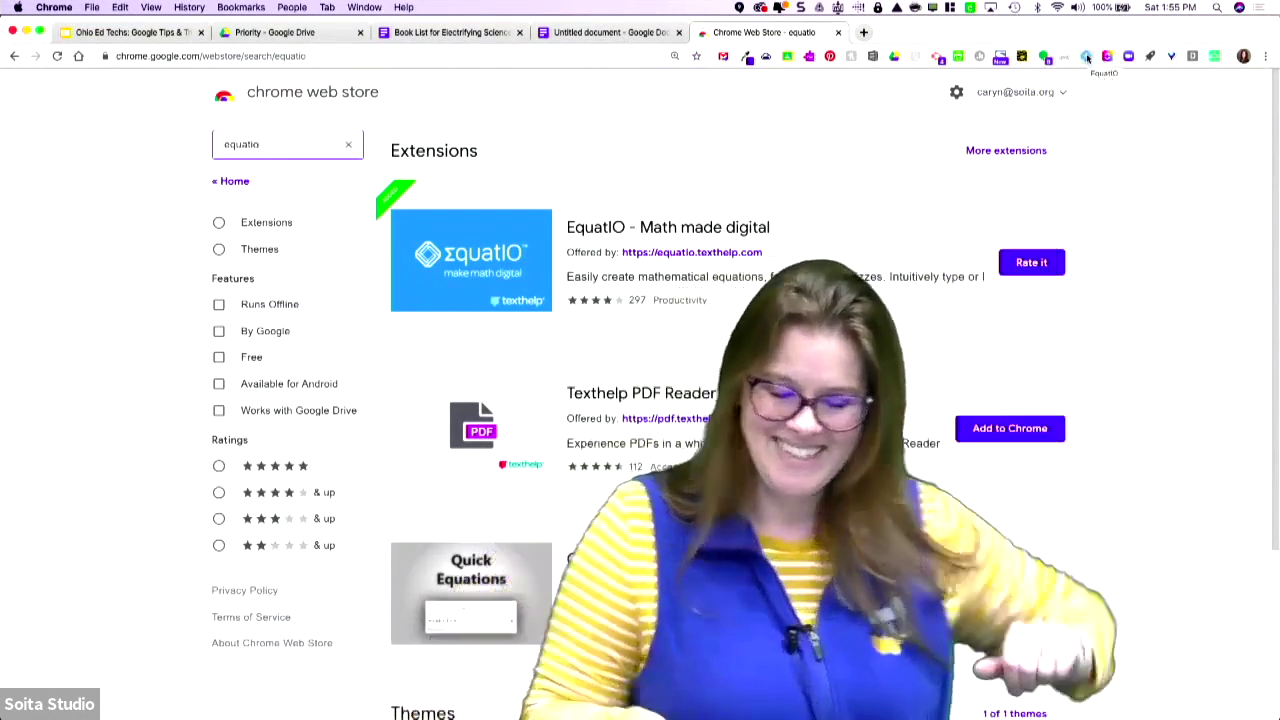
{"action": "left_click", "coordinate": [590, 32]}
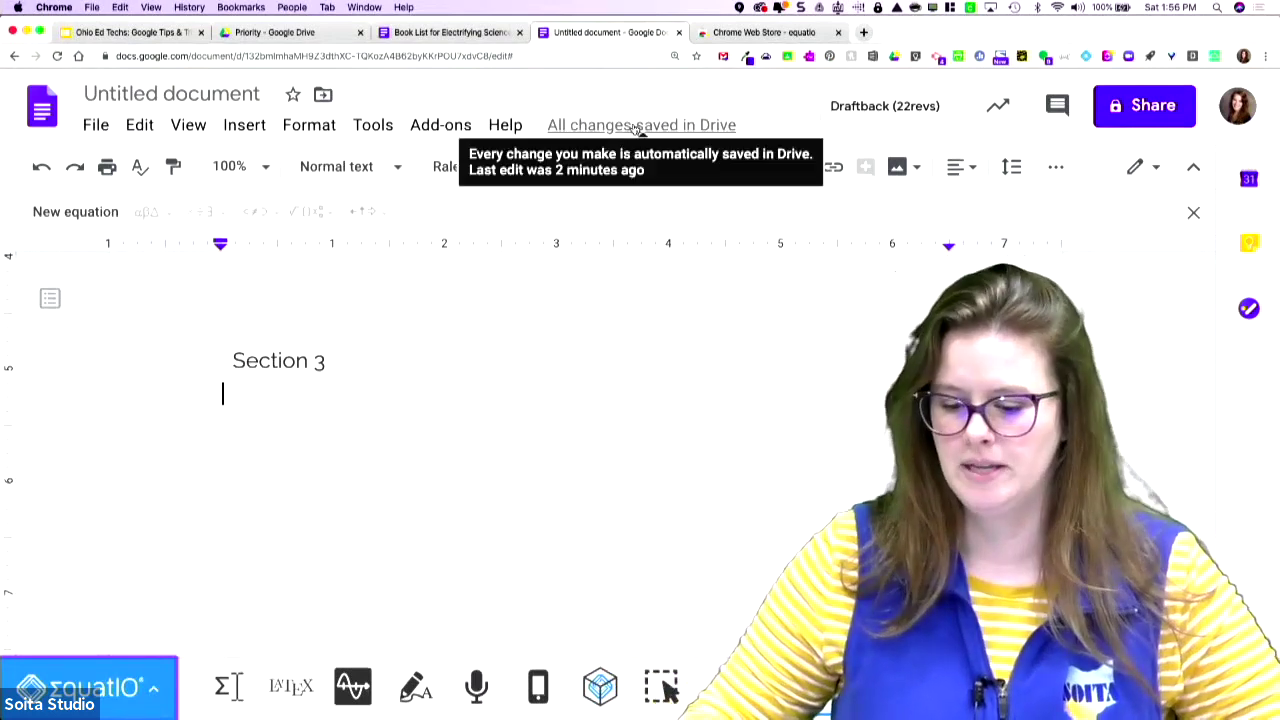
- Close the EquatIO toolbar via its menu and show the Tools > Spelling and grammar options
{"action": "left_click", "coordinate": [368, 126]}
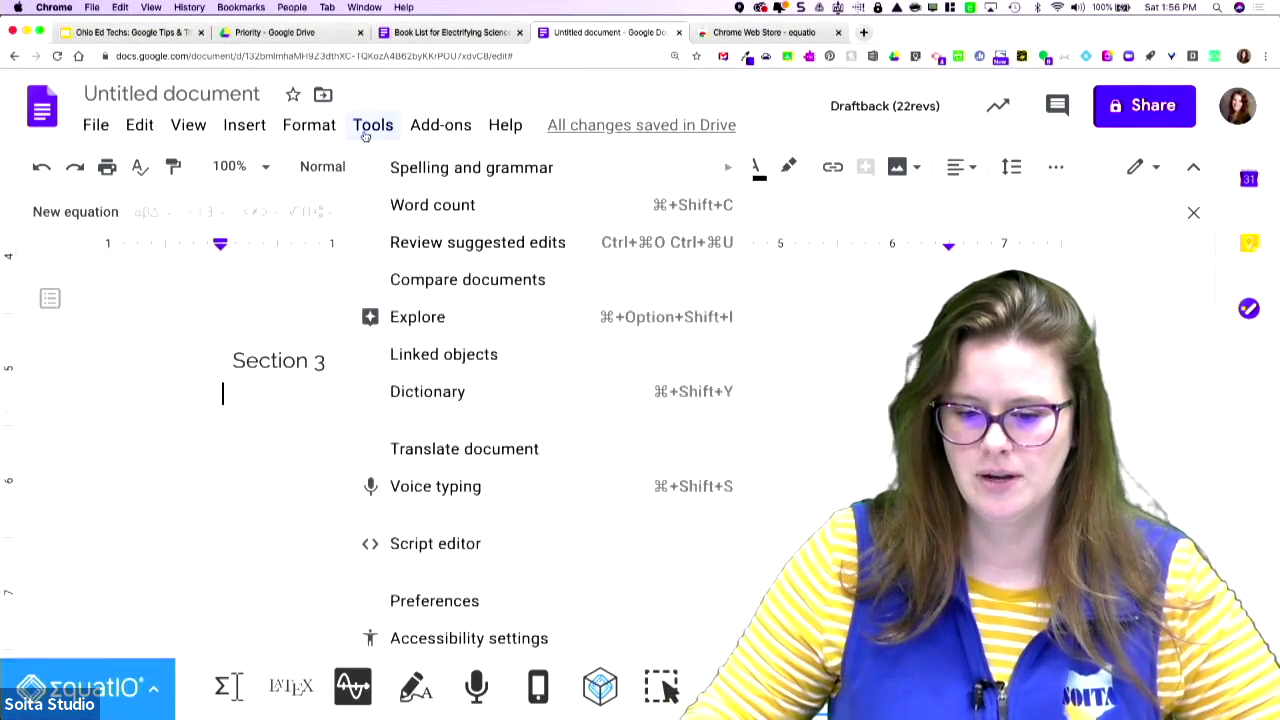
{"action": "mouse_move", "coordinate": [327, 130]}
{"action": "mouse_move", "coordinate": [388, 132]}
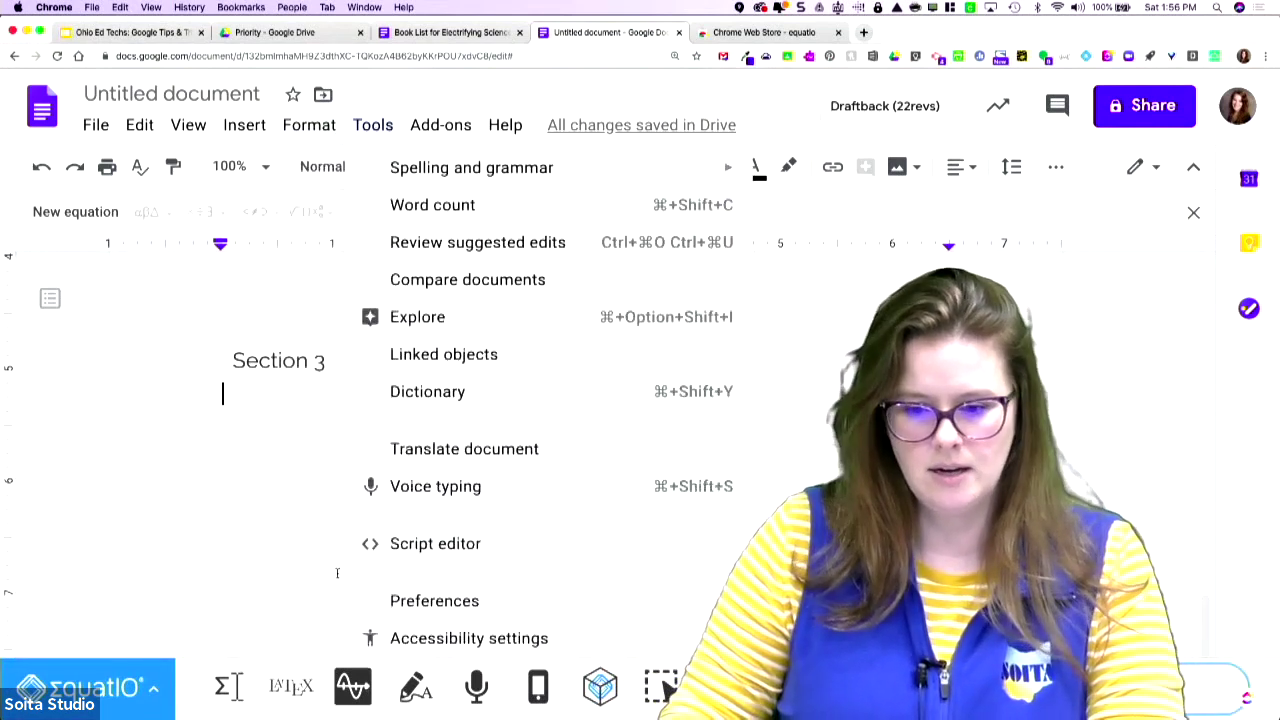
{"action": "left_click", "coordinate": [141, 688]}
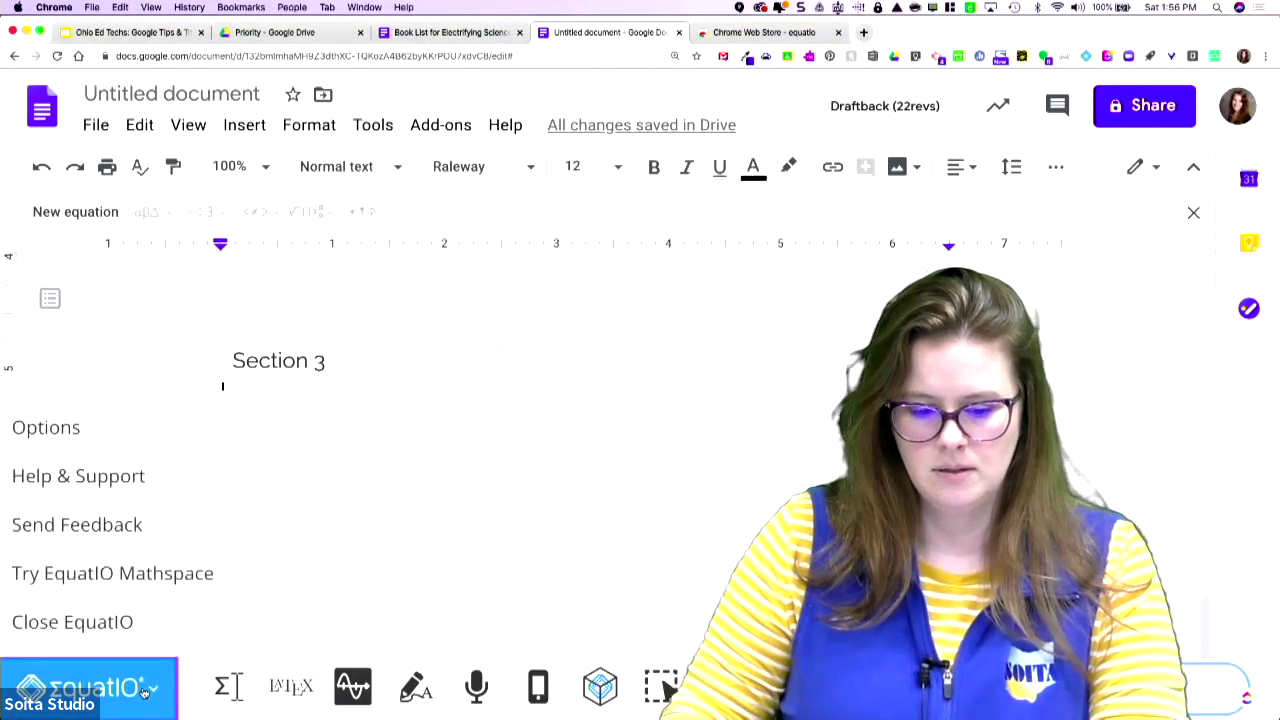
{"action": "left_click", "coordinate": [118, 618]}
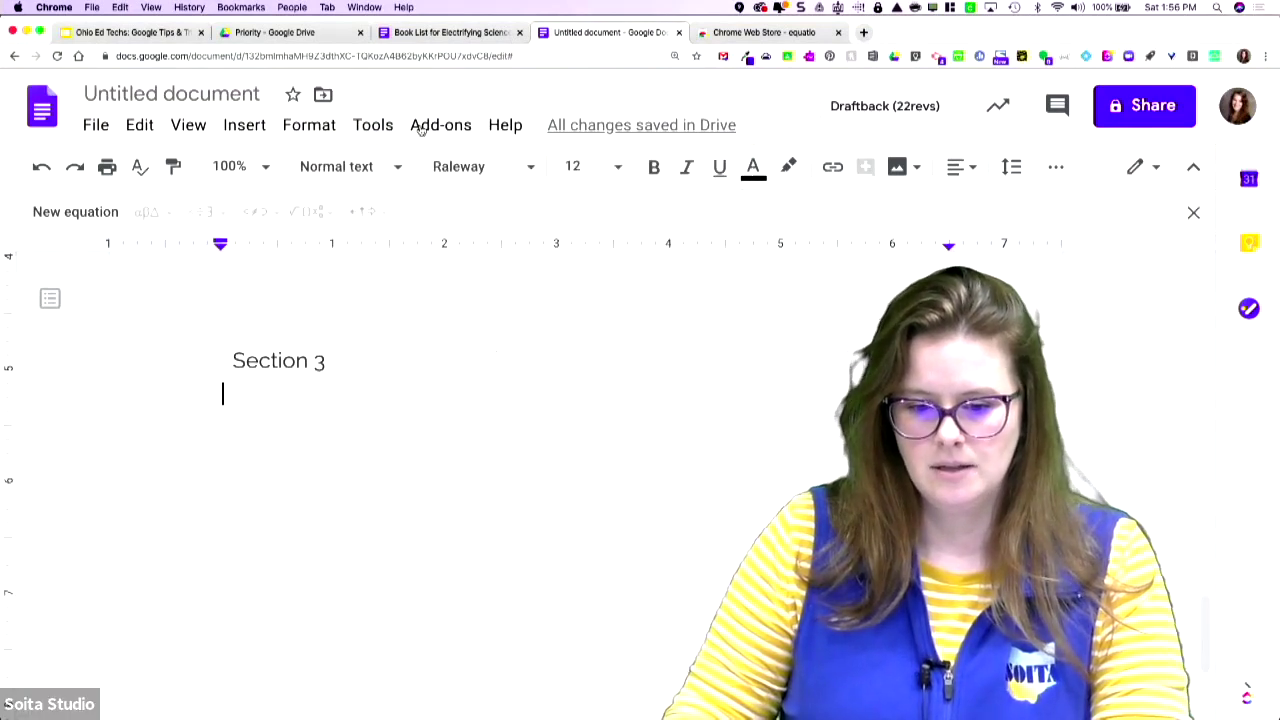
{"action": "left_click", "coordinate": [358, 135]}
{"action": "mouse_move", "coordinate": [371, 165]}
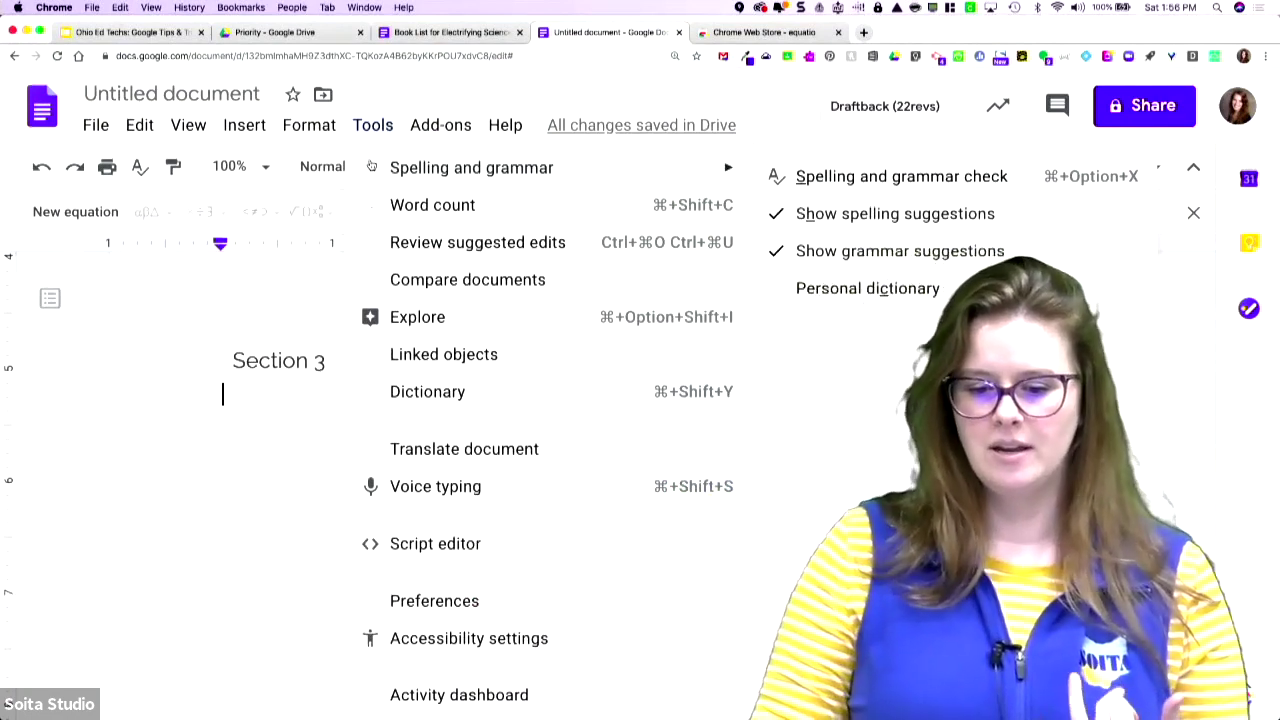
- Start Voice typing and dictate 'Voice typing is awesome. It saves me so much work with my little fingers!'
{"action": "left_click", "coordinate": [453, 494]}
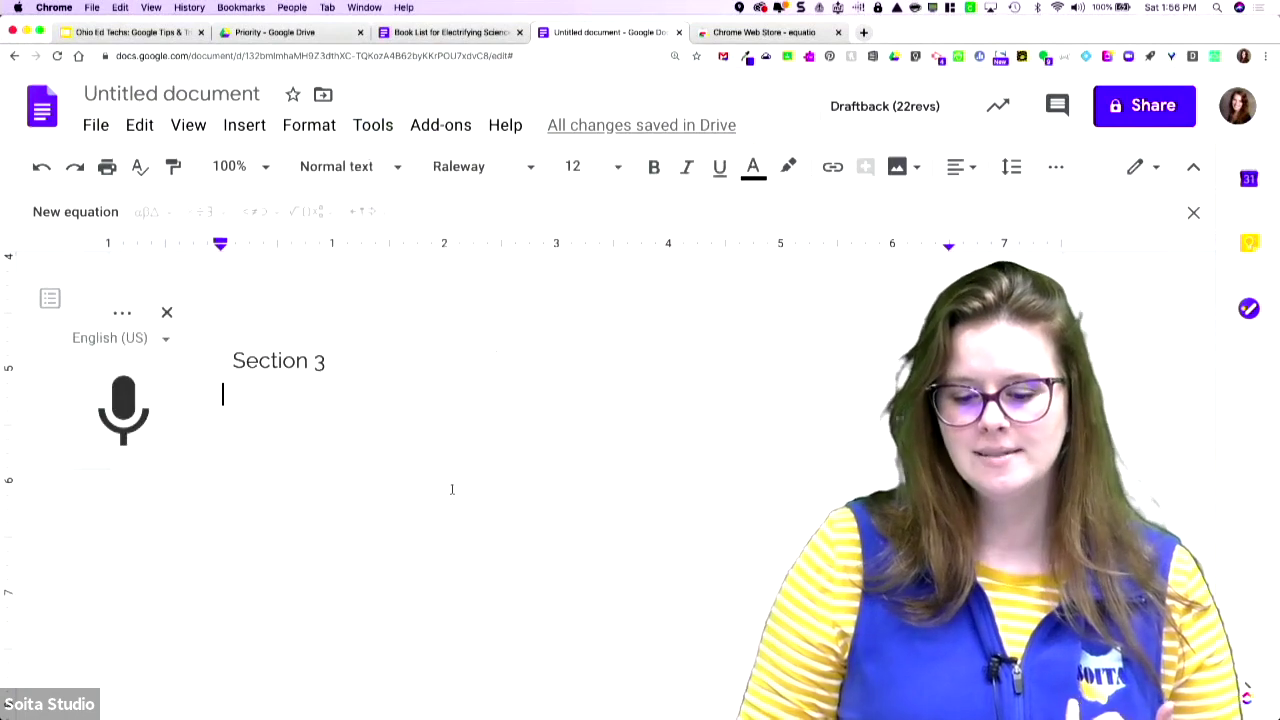
{"action": "scroll", "coordinate": [354, 497], "scroll_direction": "down", "scroll_amount": 1}
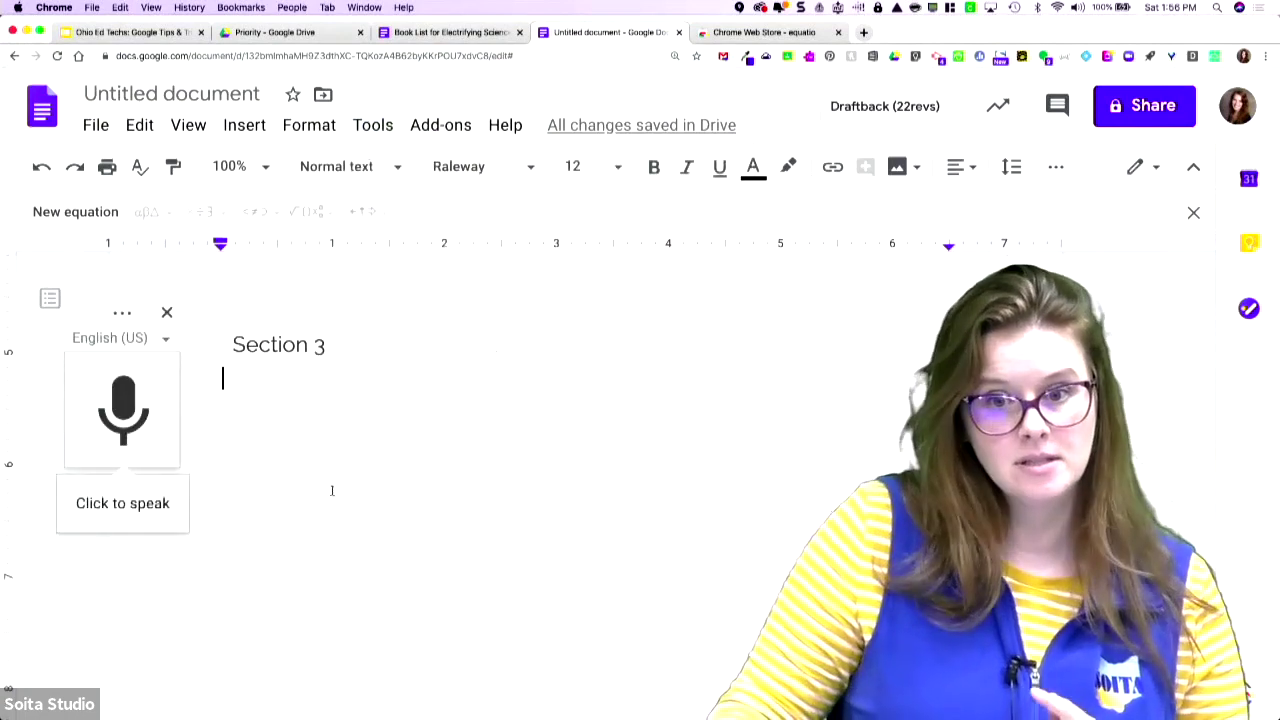
{"action": "left_click", "coordinate": [145, 418]}
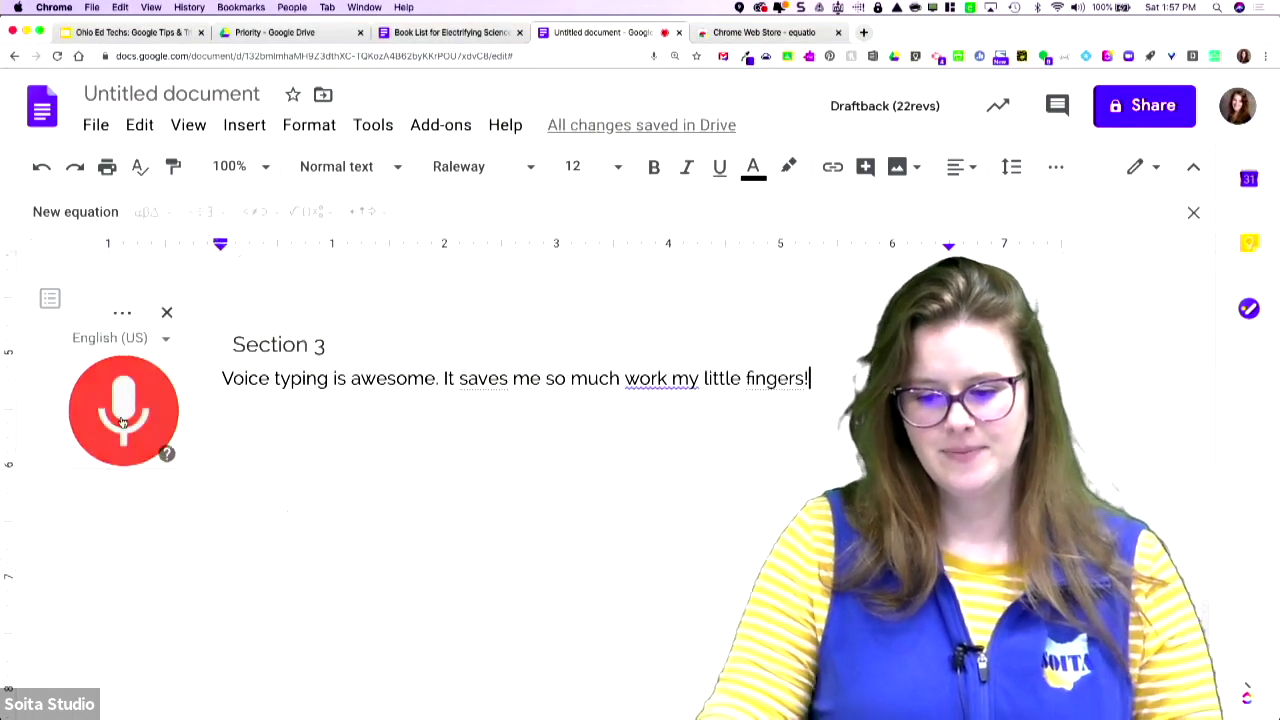
{"action": "left_click", "coordinate": [150, 430]}
- Correct the misheard words to 'work with my', leave 'saves' unchanged, and close the voice typing panel
{"action": "left_click", "coordinate": [686, 378]}
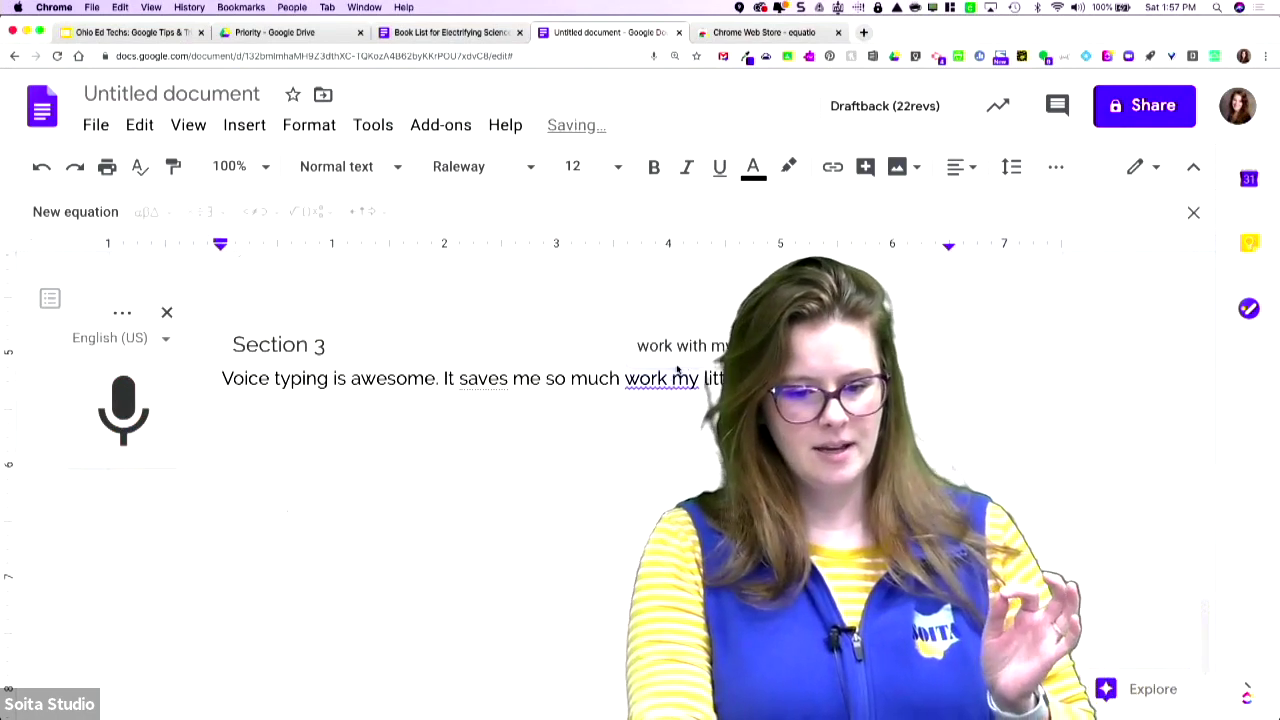
{"action": "left_click", "coordinate": [655, 345]}
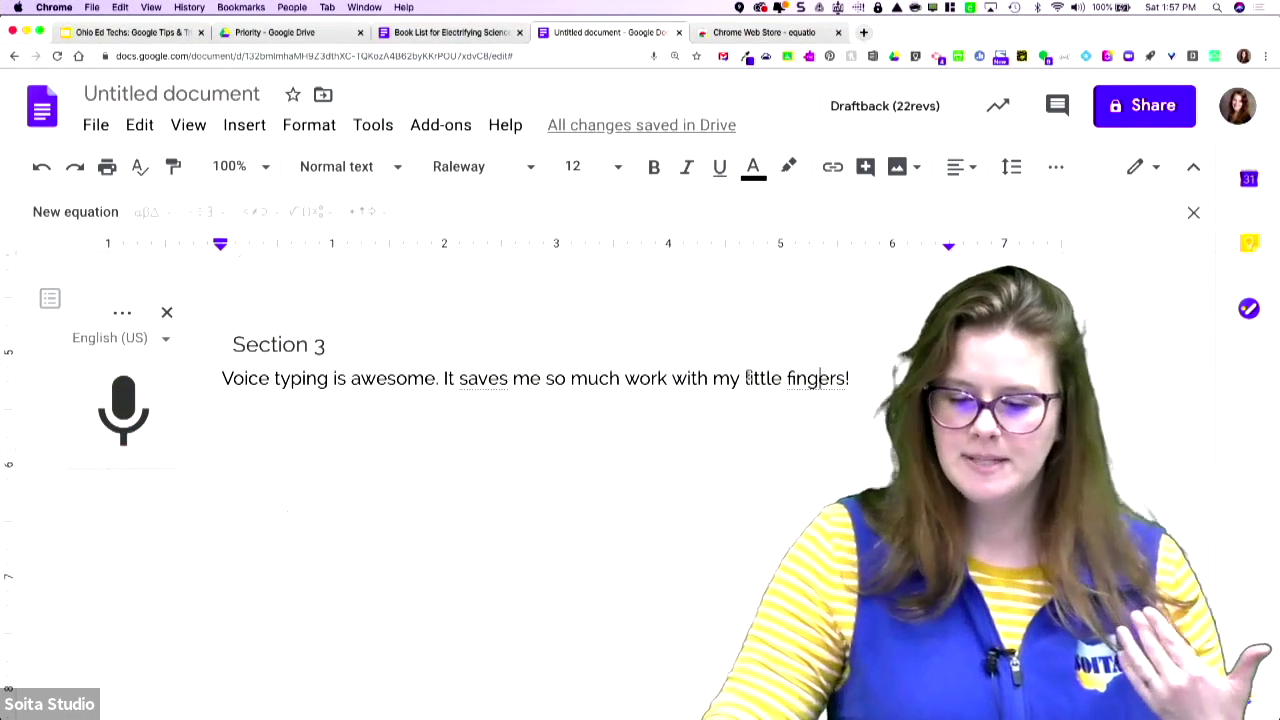
{"action": "right_click", "coordinate": [476, 378]}
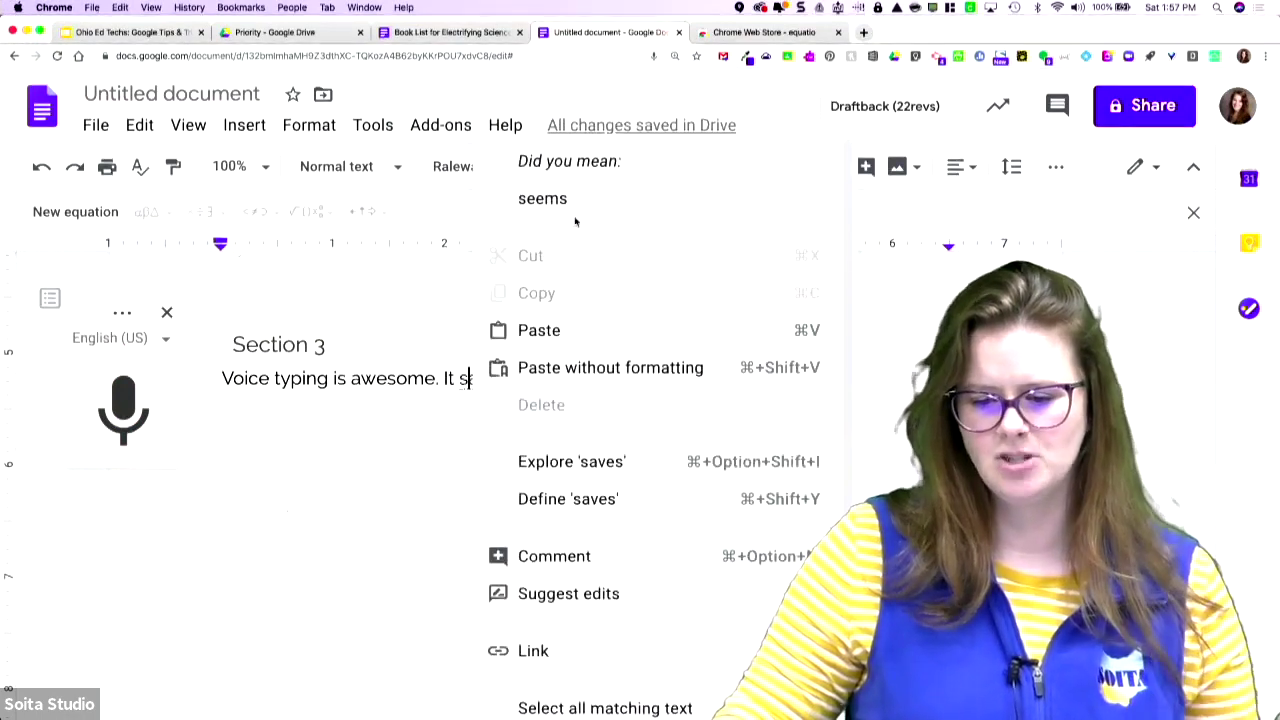
{"action": "left_click", "coordinate": [343, 274]}
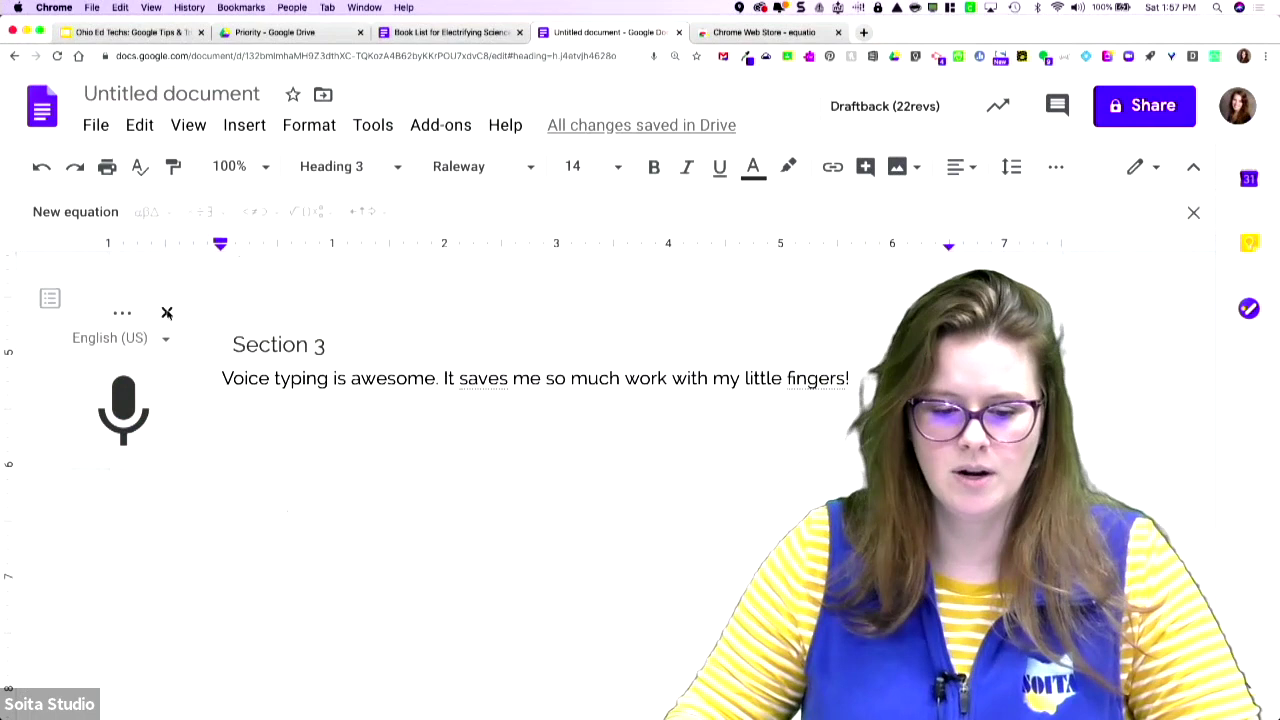
{"action": "left_click_drag", "start_coordinate": [850, 380], "coordinate": [197, 363]}
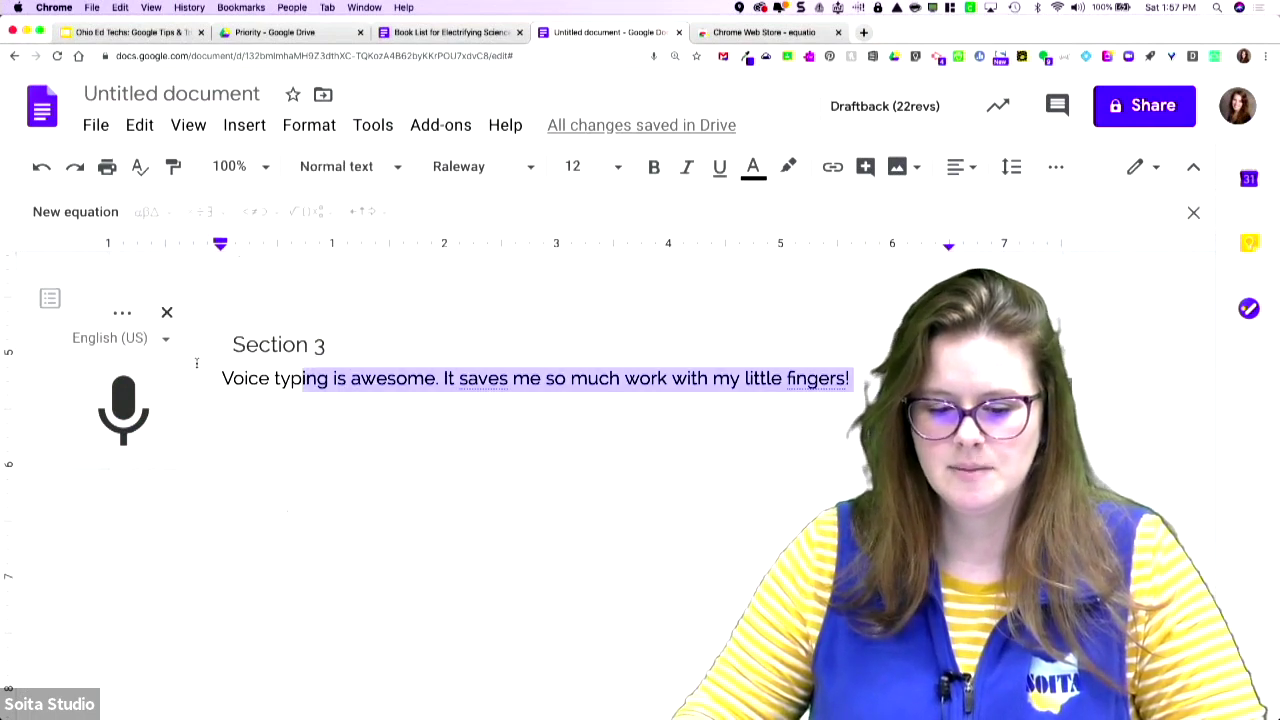
{"action": "left_click", "coordinate": [166, 315]}
{"action": "left_click", "coordinate": [387, 127]}
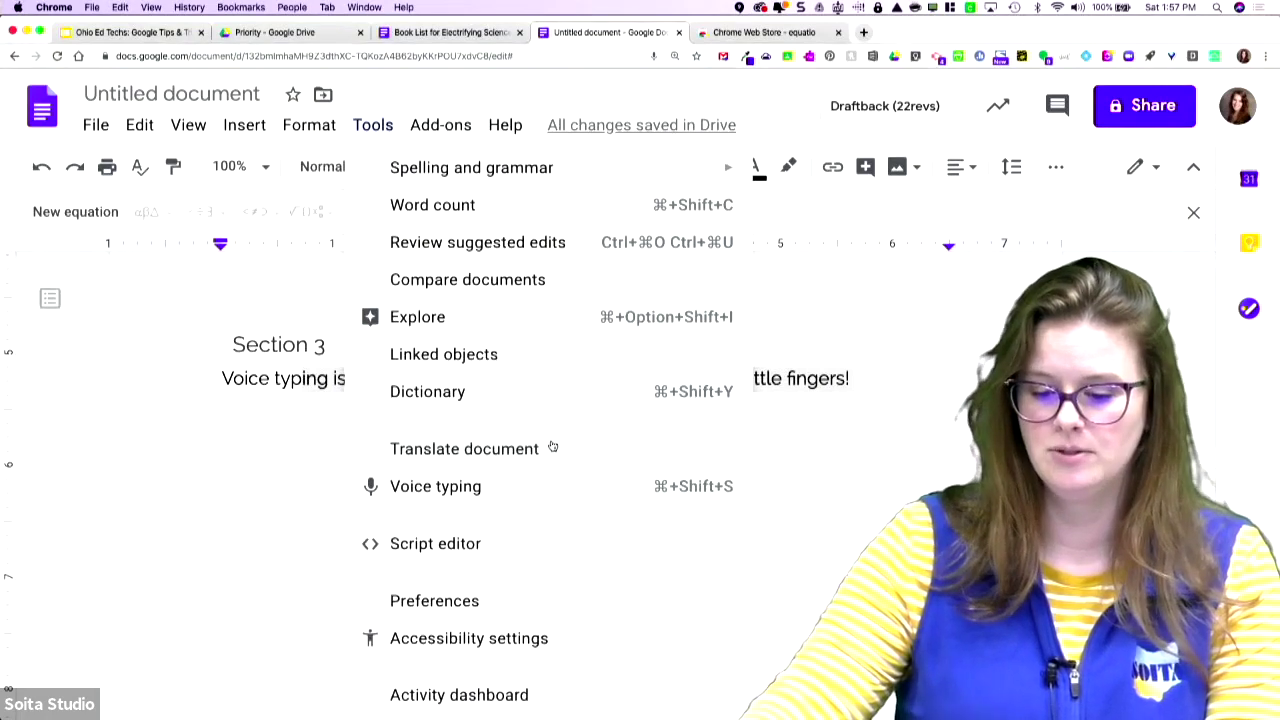
- Dismiss the Add-ons list and switch to the Book List for Electrifying Science document
{"action": "mouse_move", "coordinate": [443, 134]}
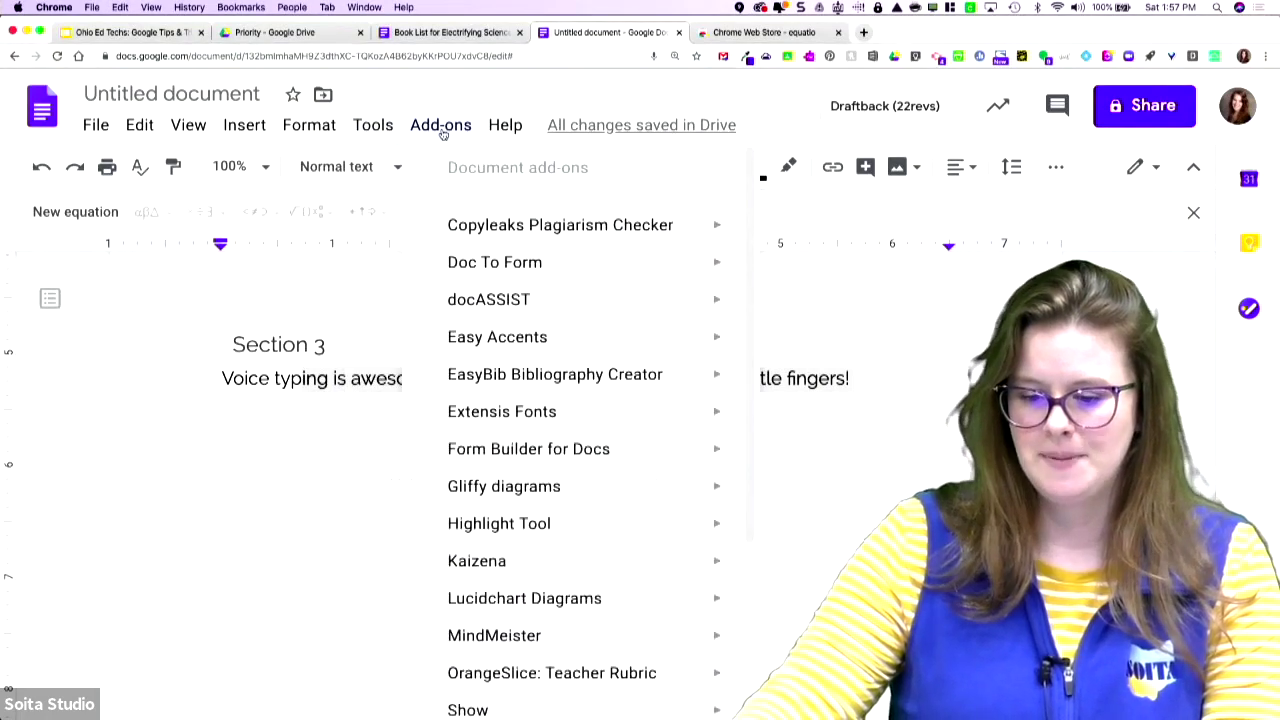
{"action": "left_click", "coordinate": [912, 338]}
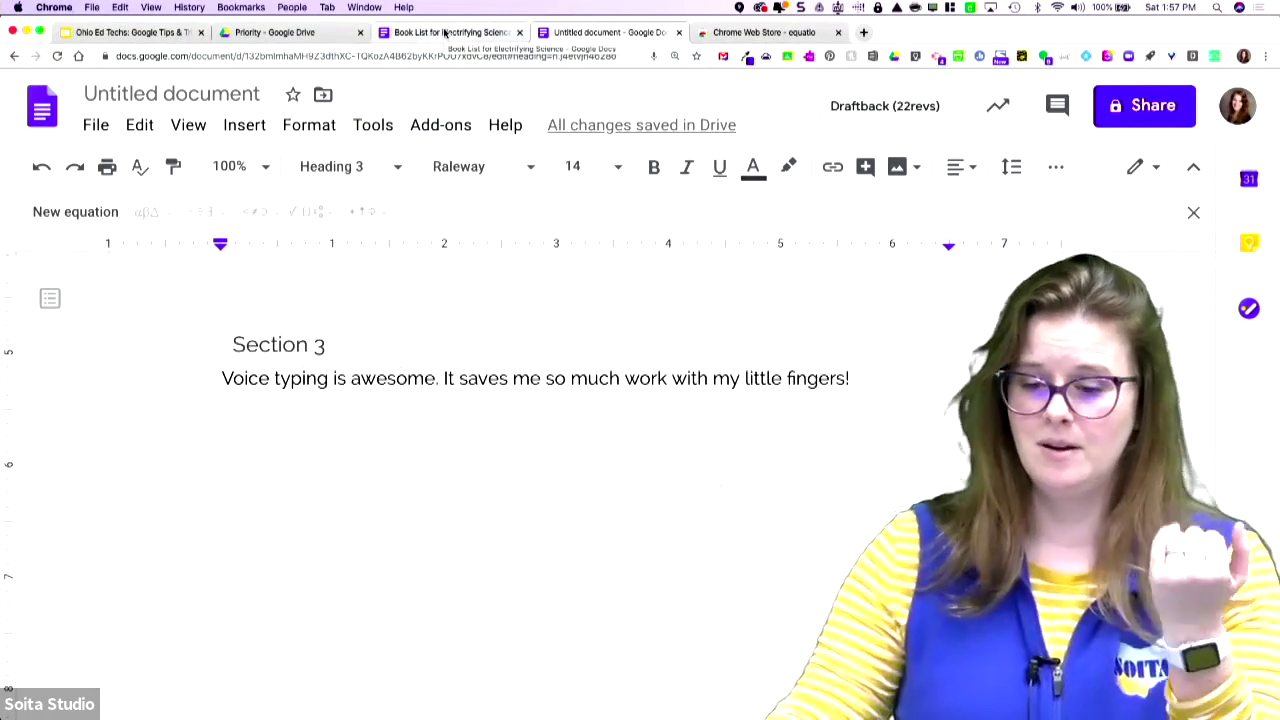
{"action": "left_click", "coordinate": [408, 34]}
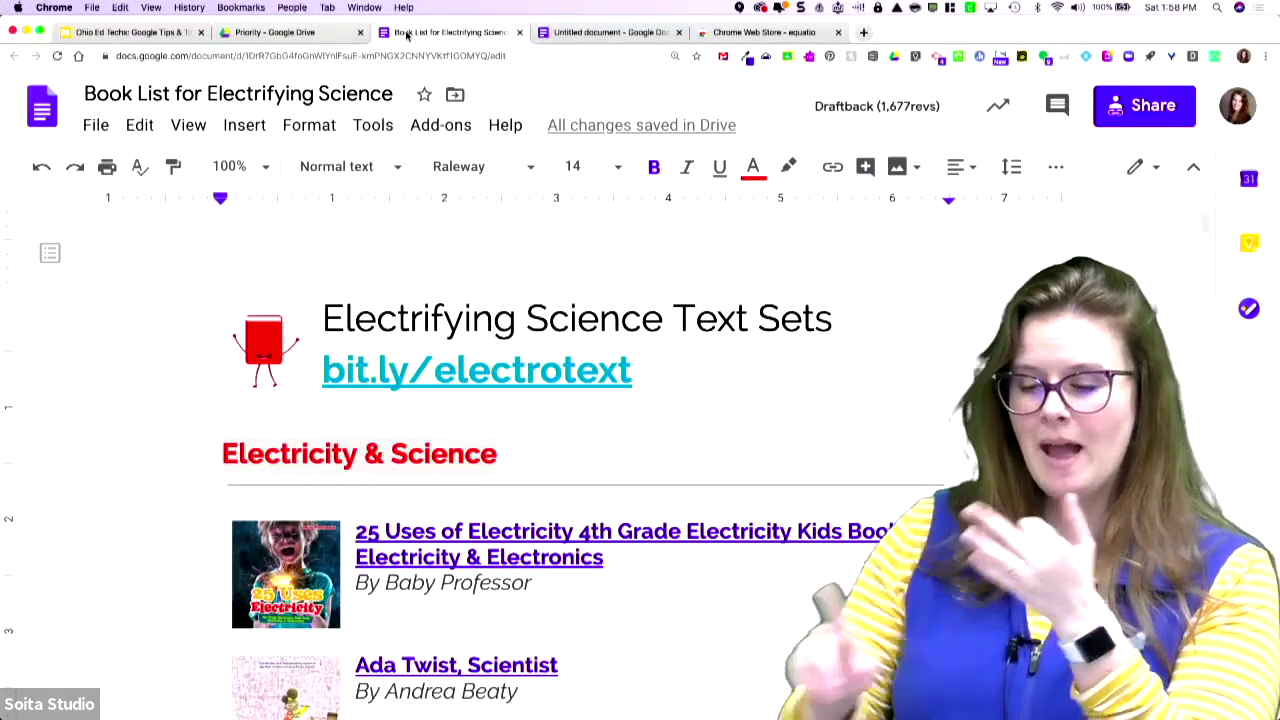
- Run Draftback on the Book List for Electrifying Science document to render its revision history
{"action": "left_click", "coordinate": [828, 107]}
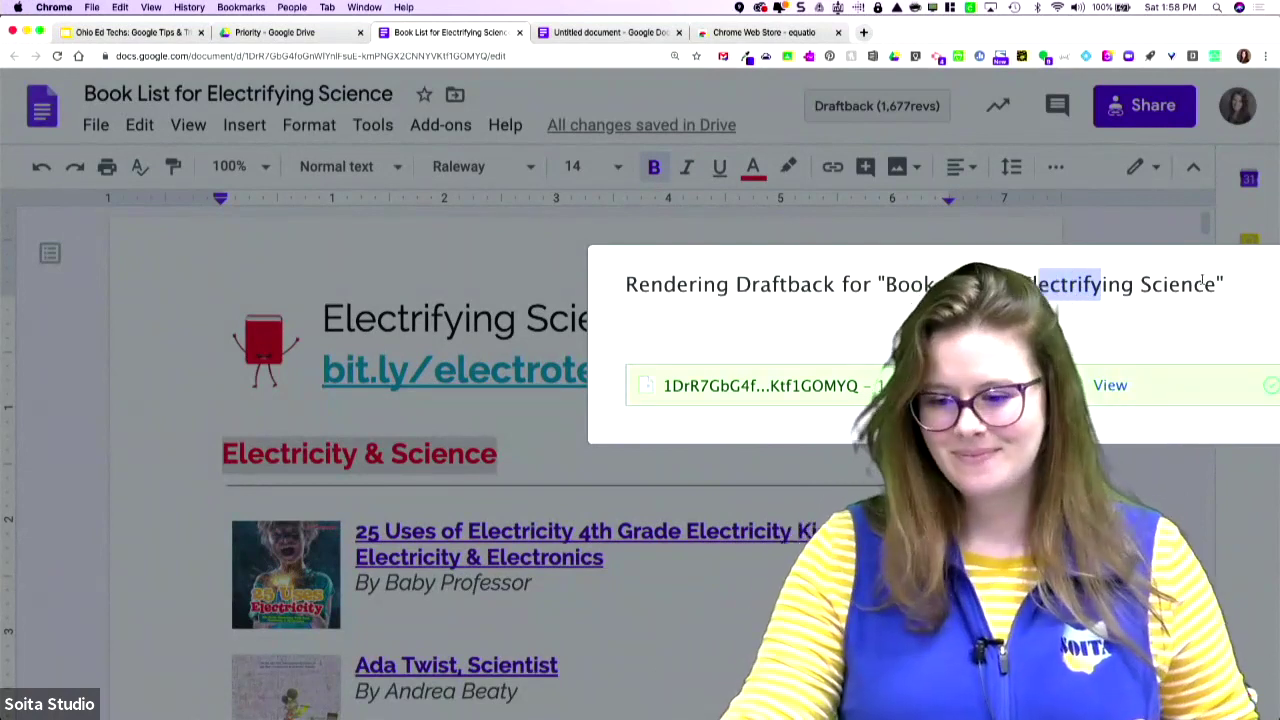
- Watch the Draftback playback of the book list document, then close the playback tab
{"action": "left_click", "coordinate": [1108, 386]}
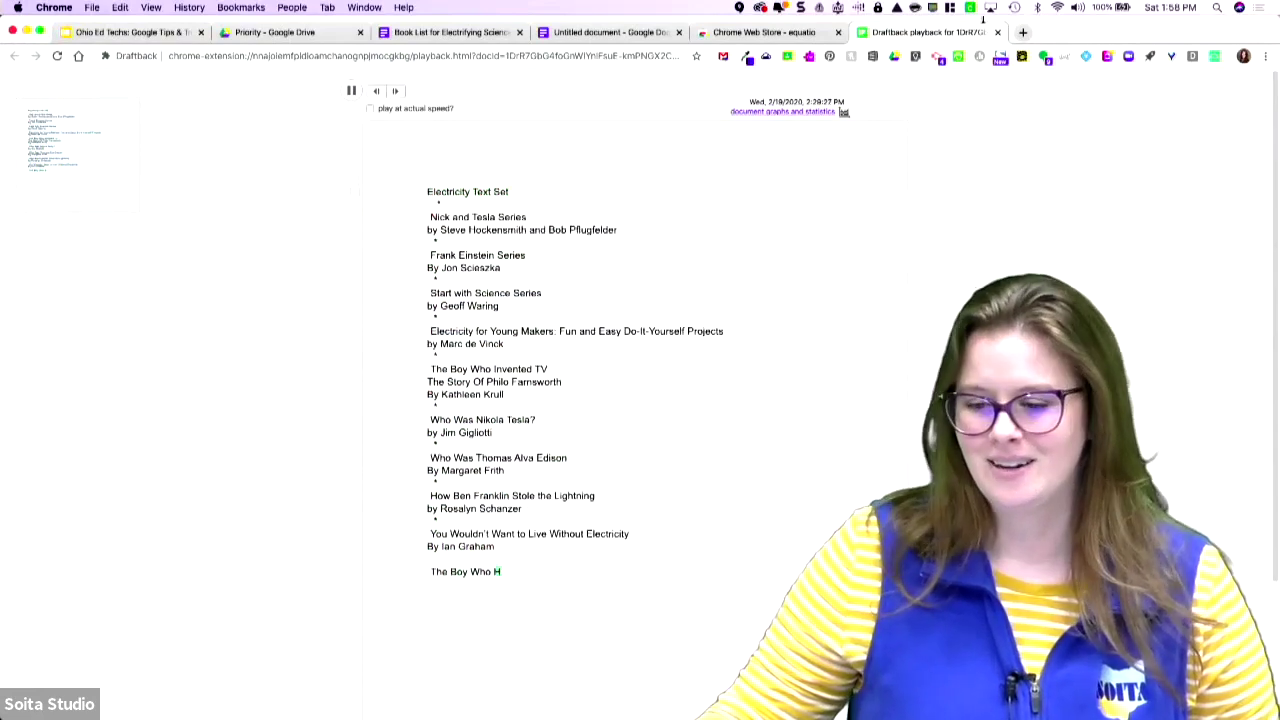
{"action": "left_click", "coordinate": [997, 33]}
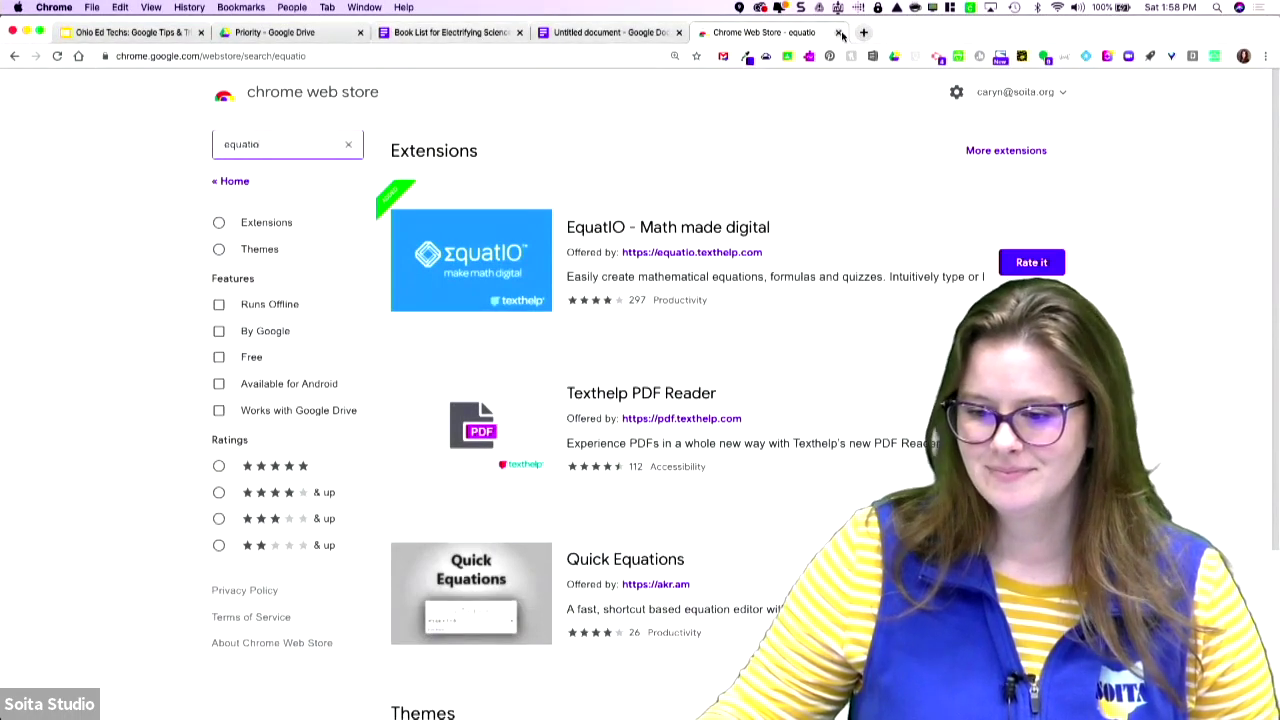
- Go back to the Untitled document and browse the Tools and File menus down to Page setup
{"action": "left_click", "coordinate": [583, 28]}
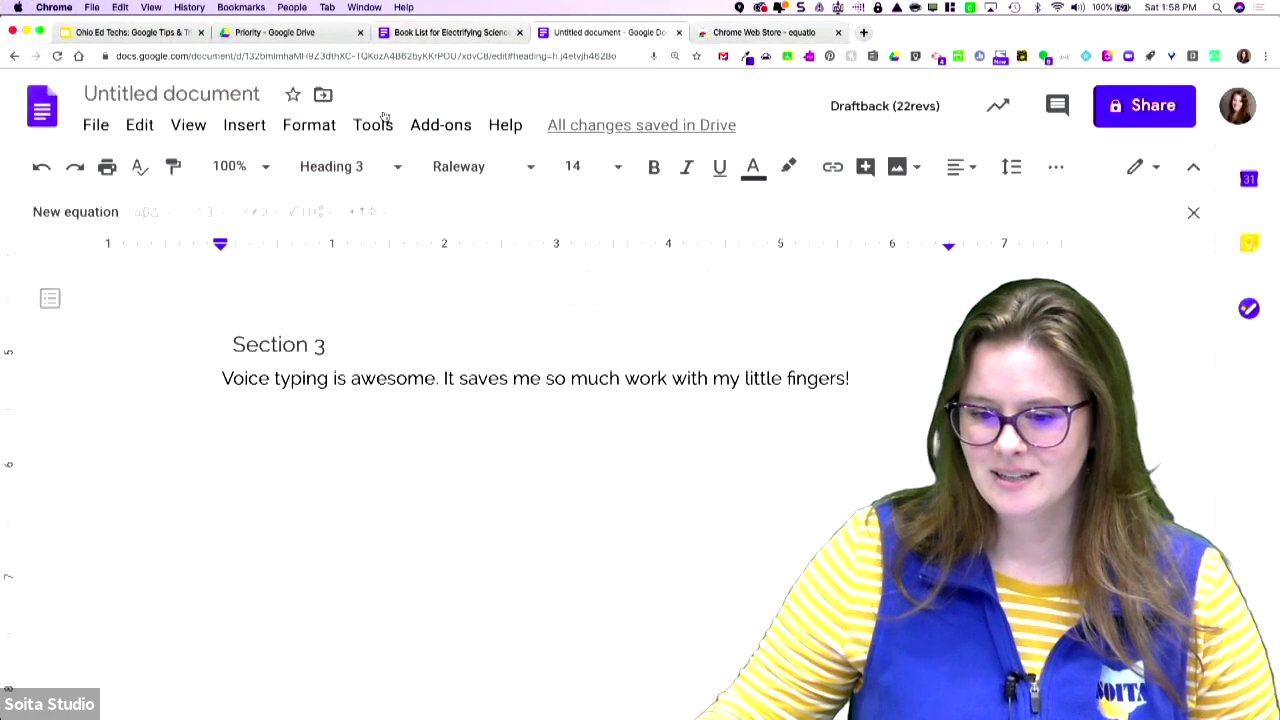
{"action": "left_click", "coordinate": [372, 125]}
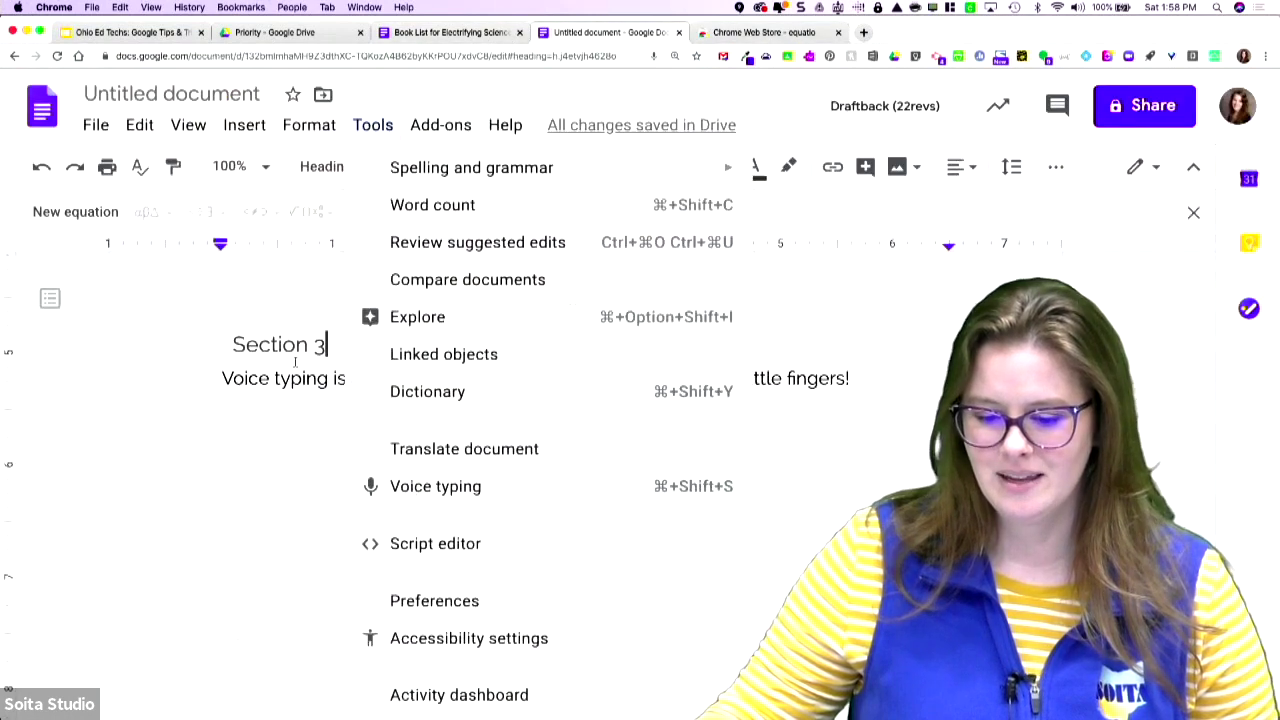
{"action": "left_click", "coordinate": [98, 125]}
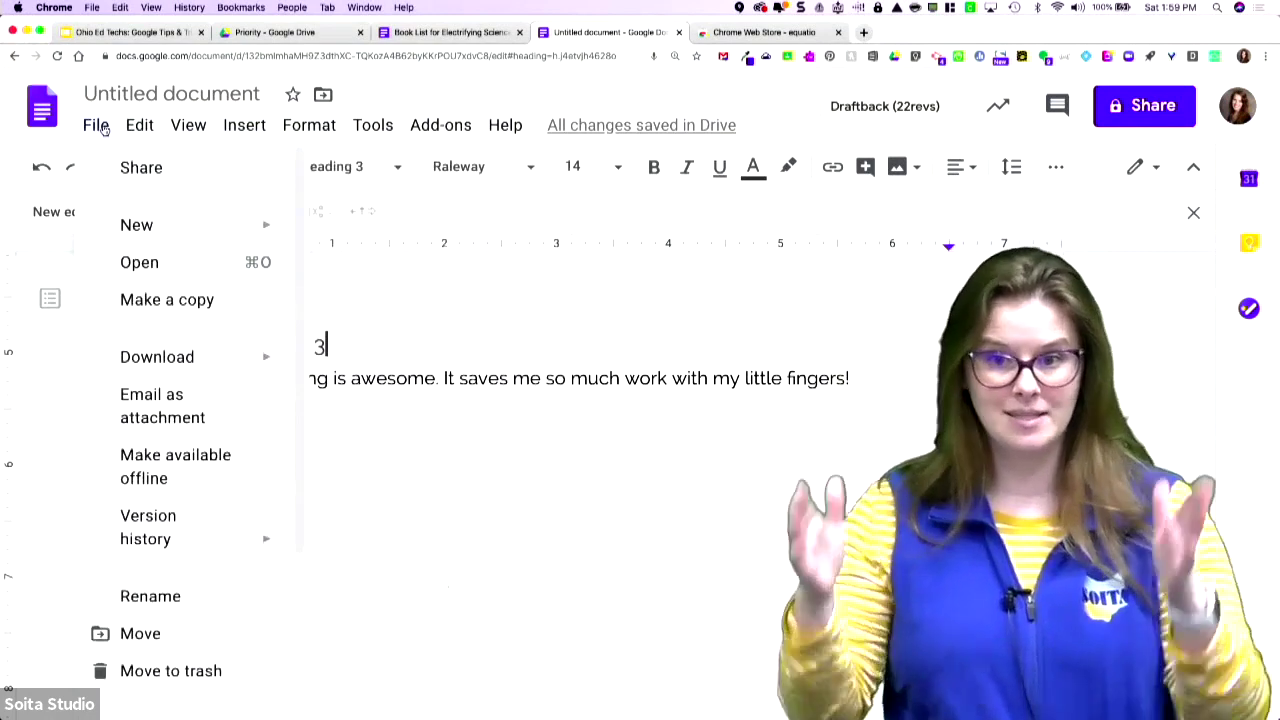
{"action": "mouse_move", "coordinate": [373, 126]}
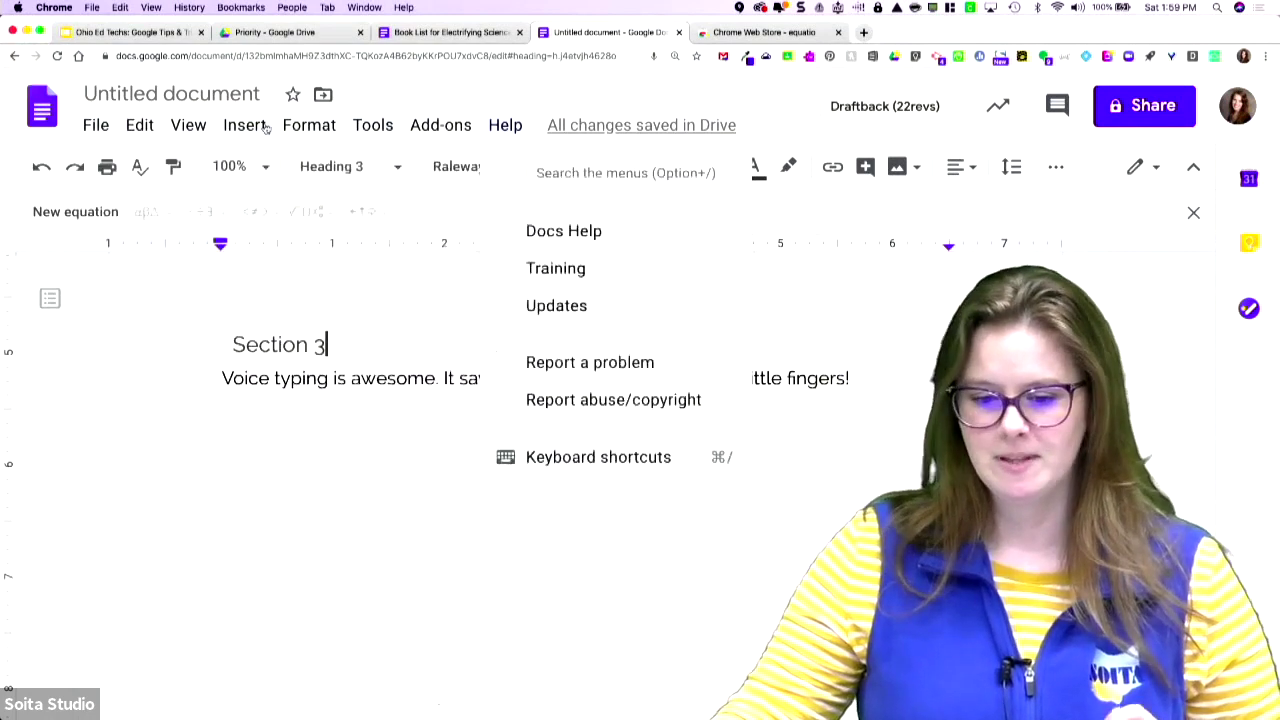
{"action": "mouse_move", "coordinate": [95, 135]}
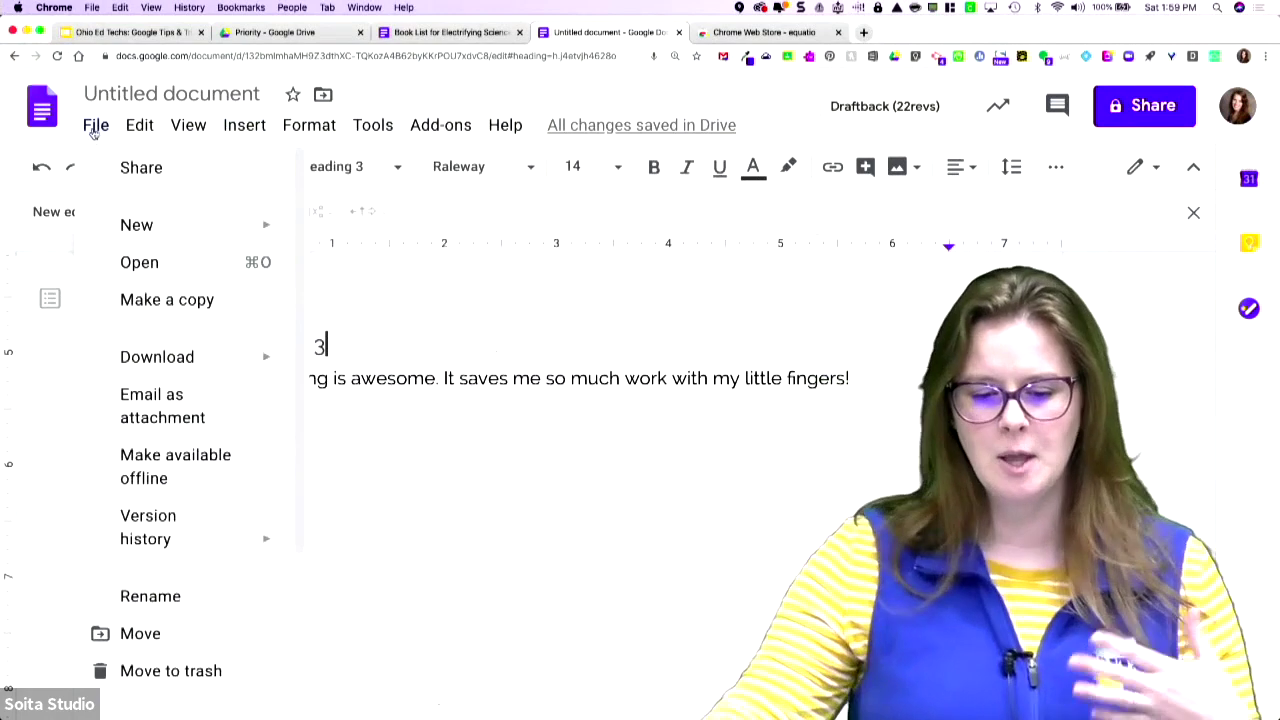
{"action": "scroll", "coordinate": [170, 350], "scroll_direction": "down", "scroll_amount": 3}
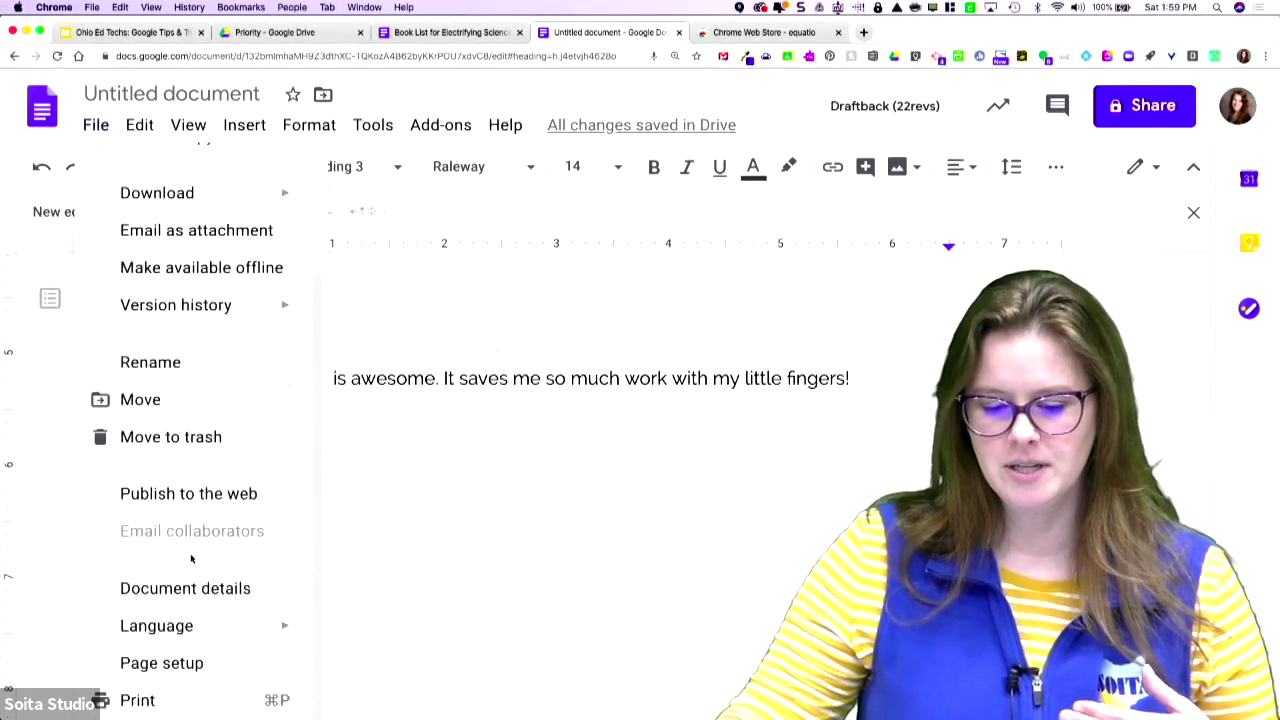
- Set the page to landscape A5 with a light blue page colour in Page setup
{"action": "left_click", "coordinate": [165, 664]}
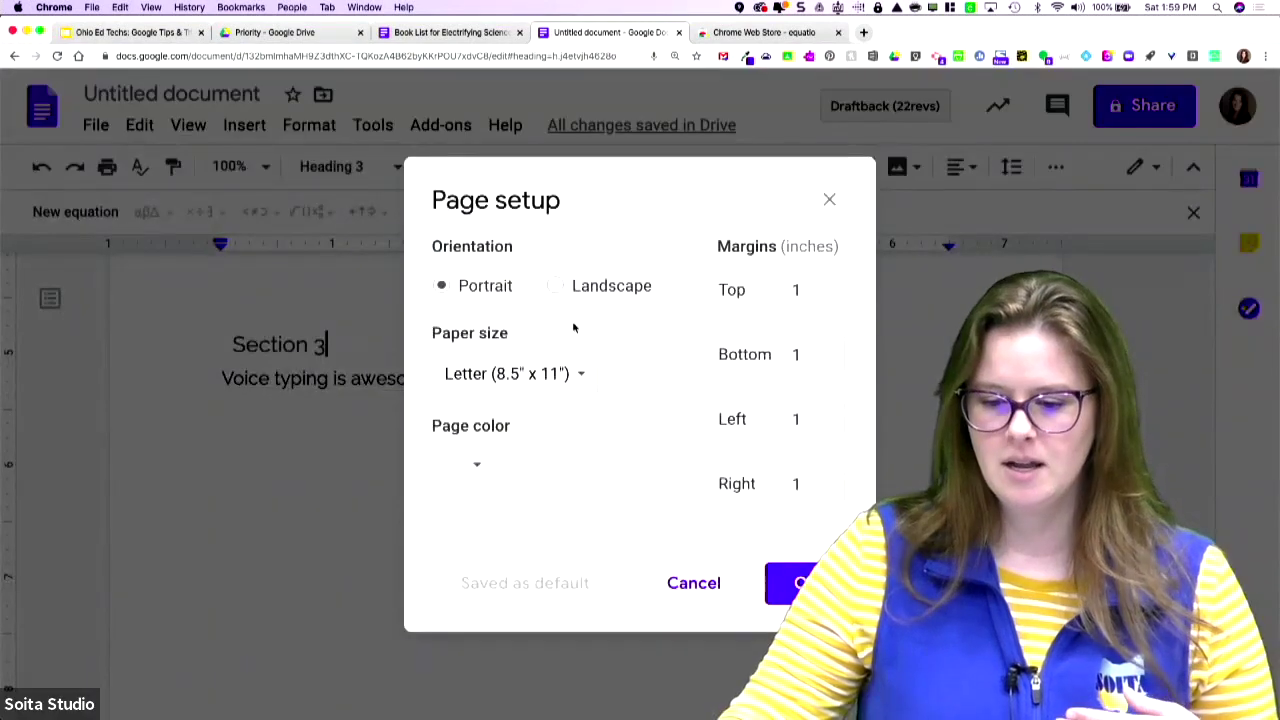
{"action": "left_click", "coordinate": [557, 287]}
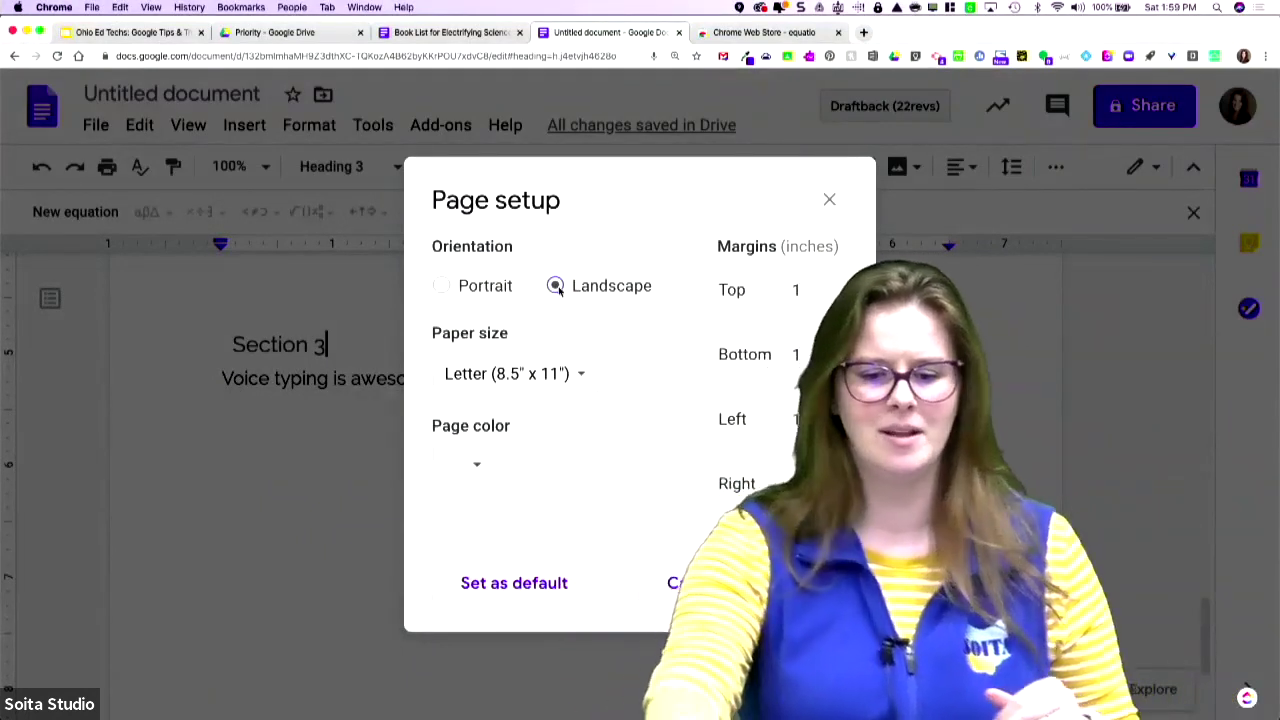
{"action": "left_click", "coordinate": [515, 388]}
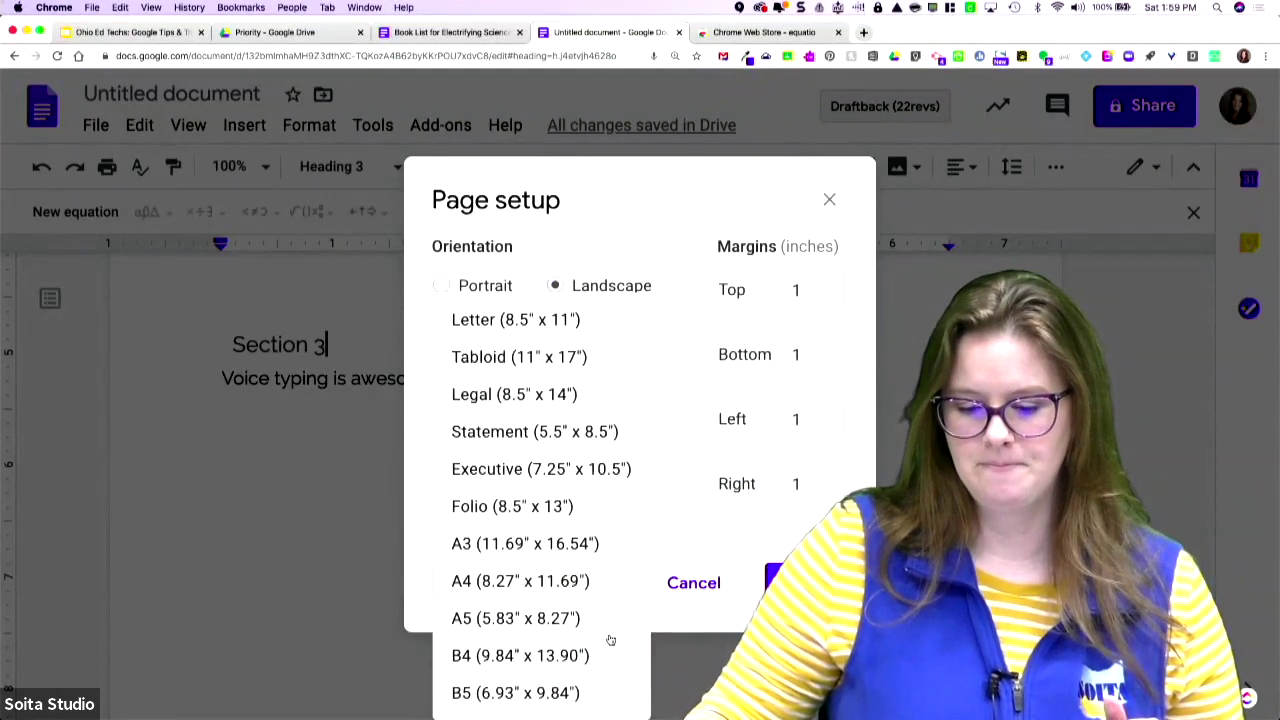
{"action": "left_click", "coordinate": [578, 626]}
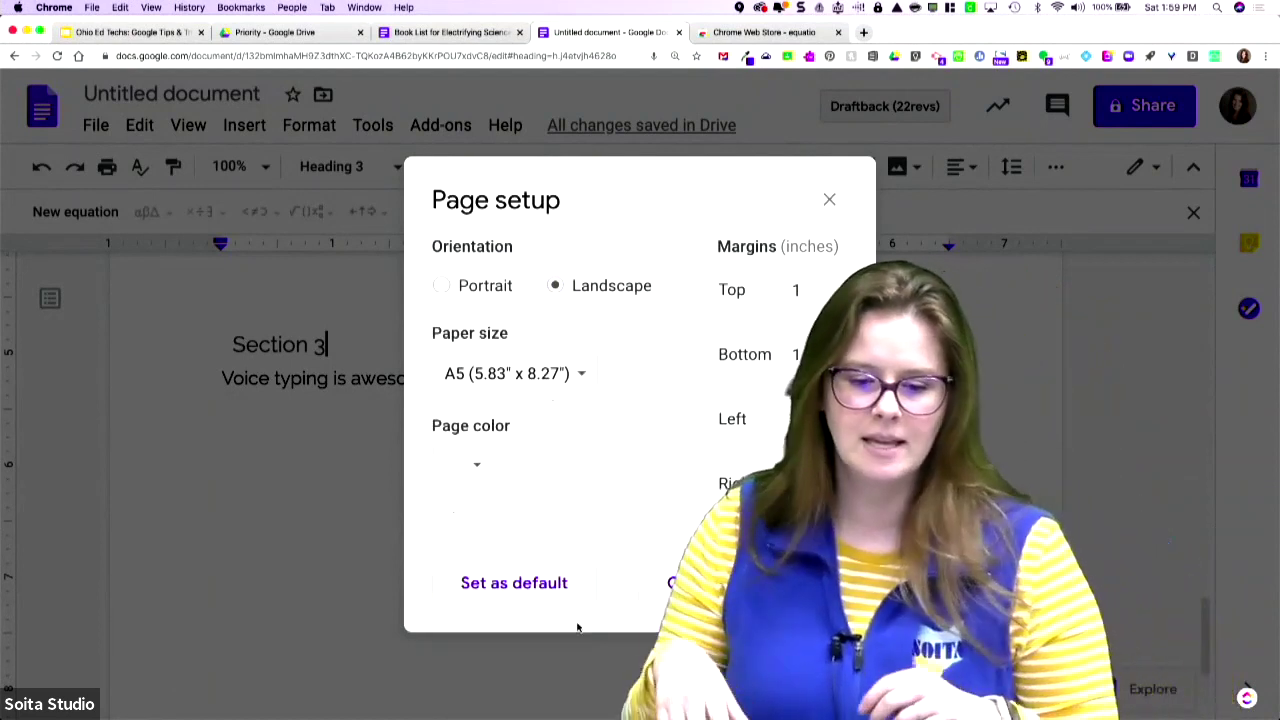
{"action": "left_click", "coordinate": [481, 468]}
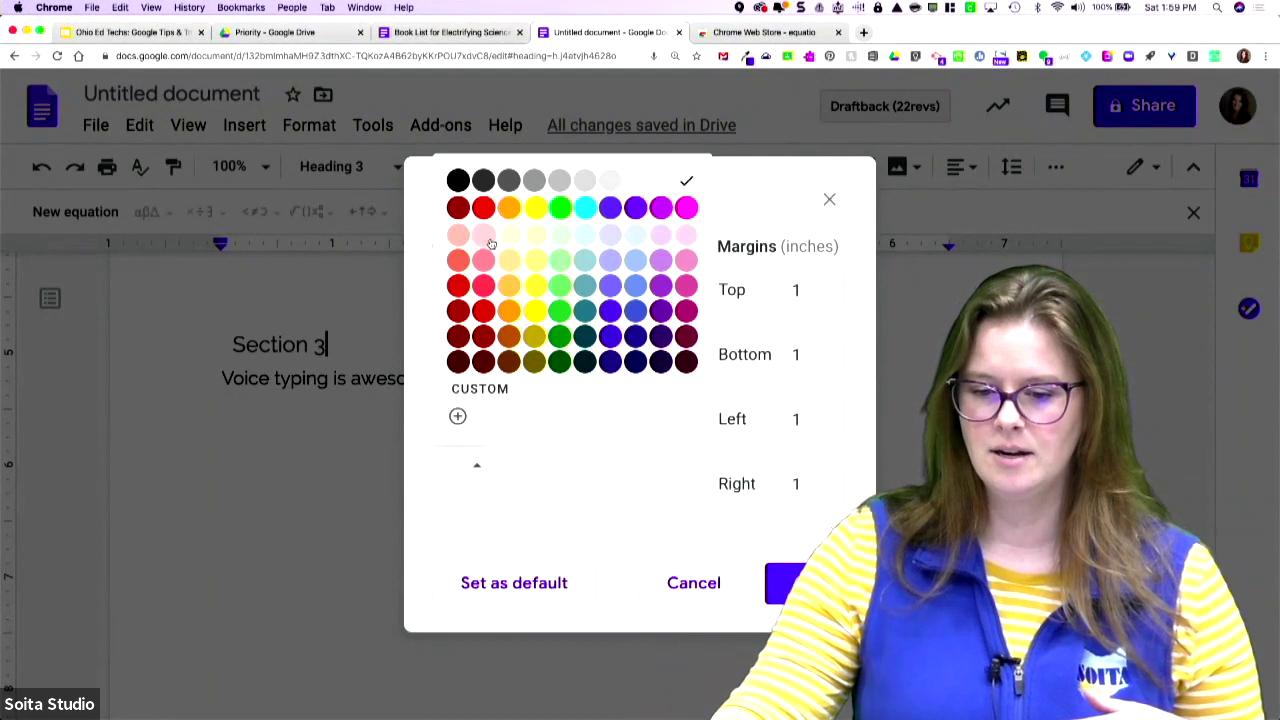
{"action": "left_click", "coordinate": [615, 240]}
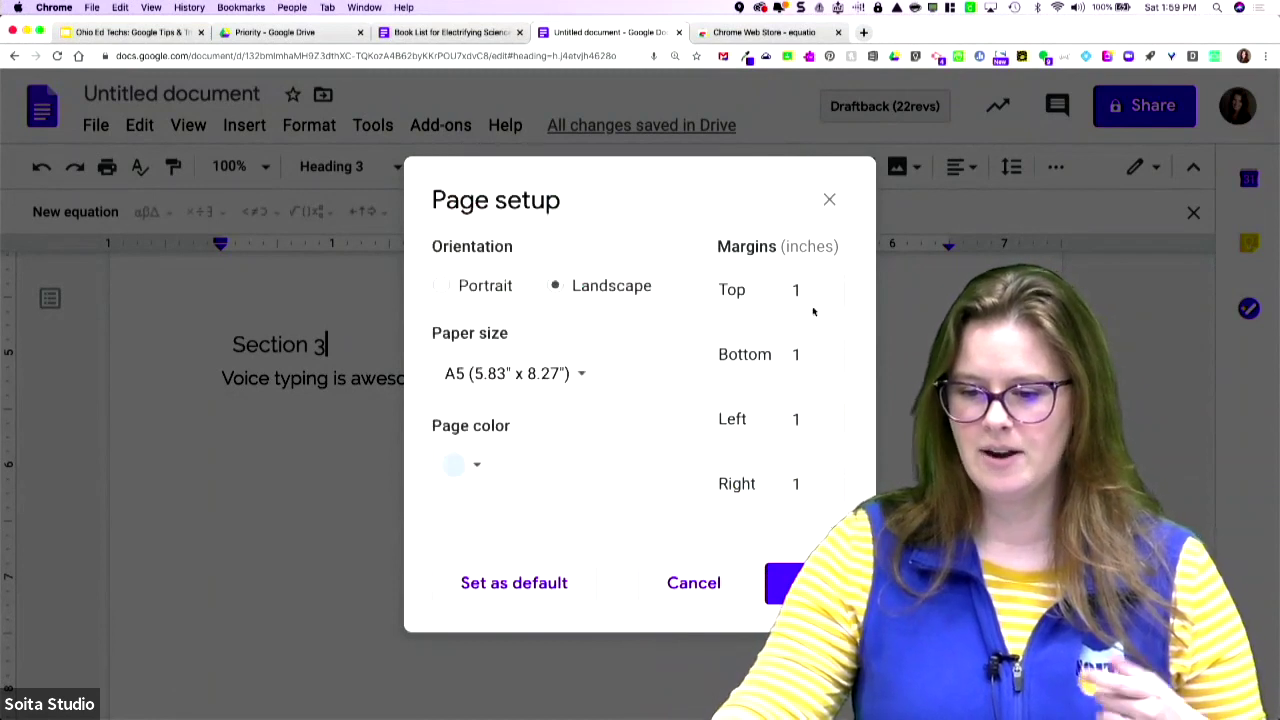
{"action": "left_click", "coordinate": [804, 583]}
{"action": "scroll", "coordinate": [735, 631], "scroll_direction": "up", "scroll_amount": 10}
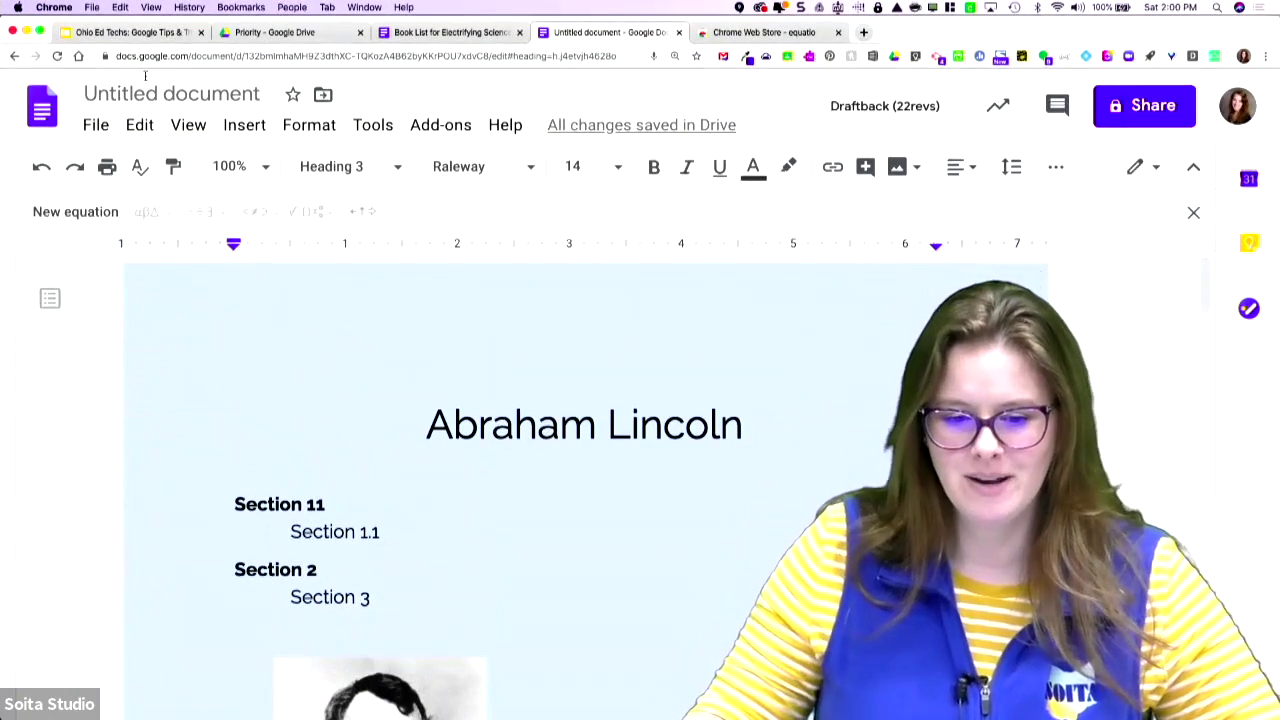
- Present the Google Tips & Tricks slideshow from the title slide
{"action": "left_click", "coordinate": [158, 36]}
{"action": "left_click", "coordinate": [198, 278]}
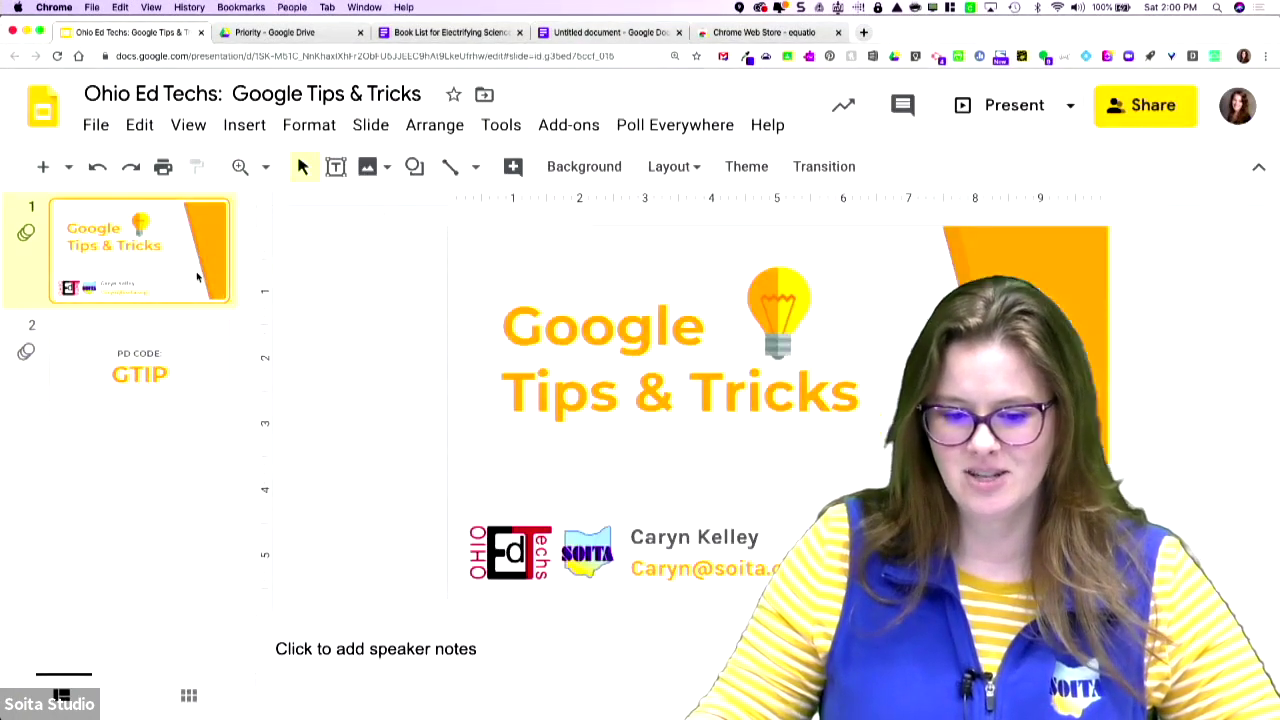
{"action": "left_click", "coordinate": [995, 112]}
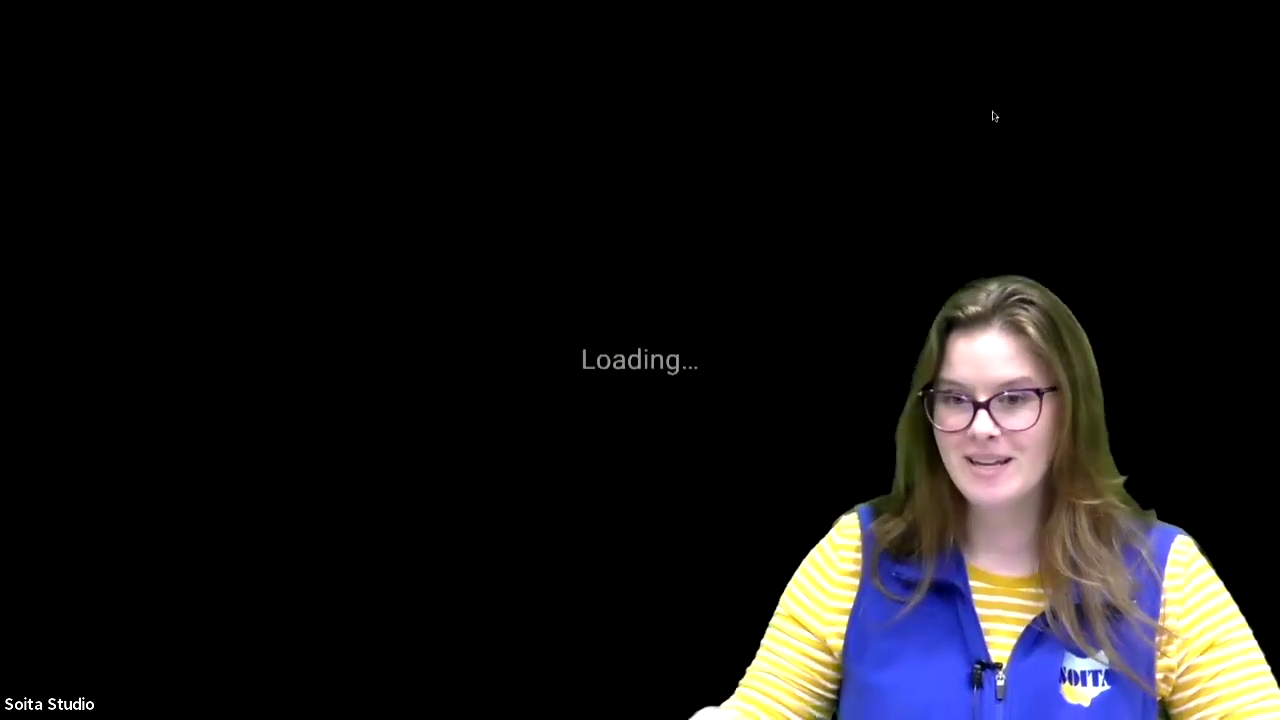